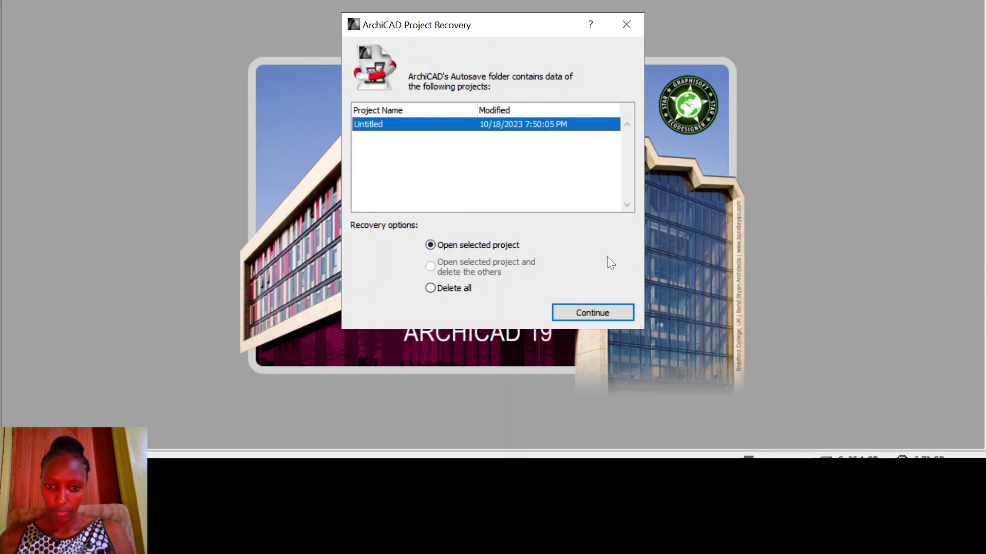
Open the autosaved Untitled project from the project recovery list.
{"action": "left_click", "coordinate": [598, 307]}
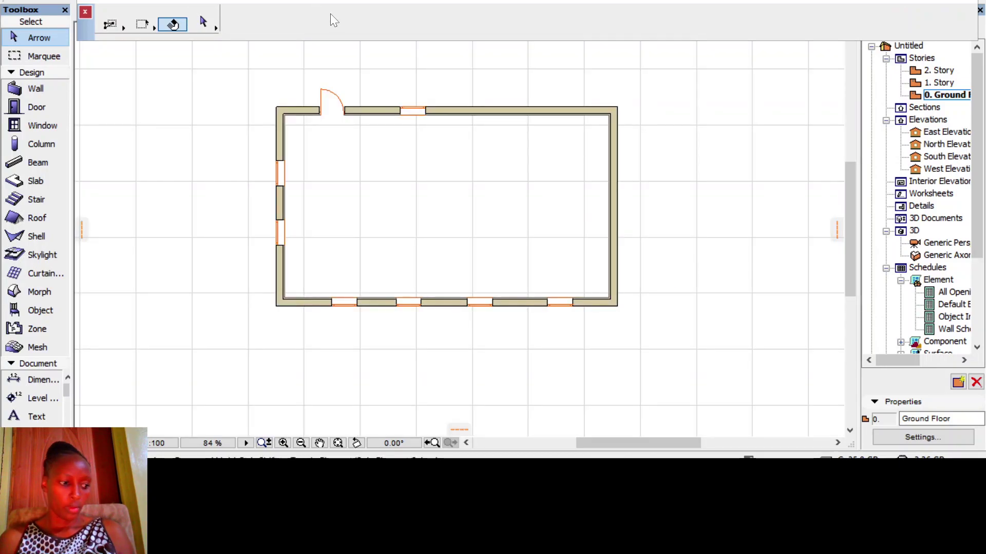
Delete all four walls of the rectangular building, with their door and windows, from the ground floor plan.
{"action": "scroll", "coordinate": [384, 100], "scroll_direction": "up", "scroll_amount": 2}
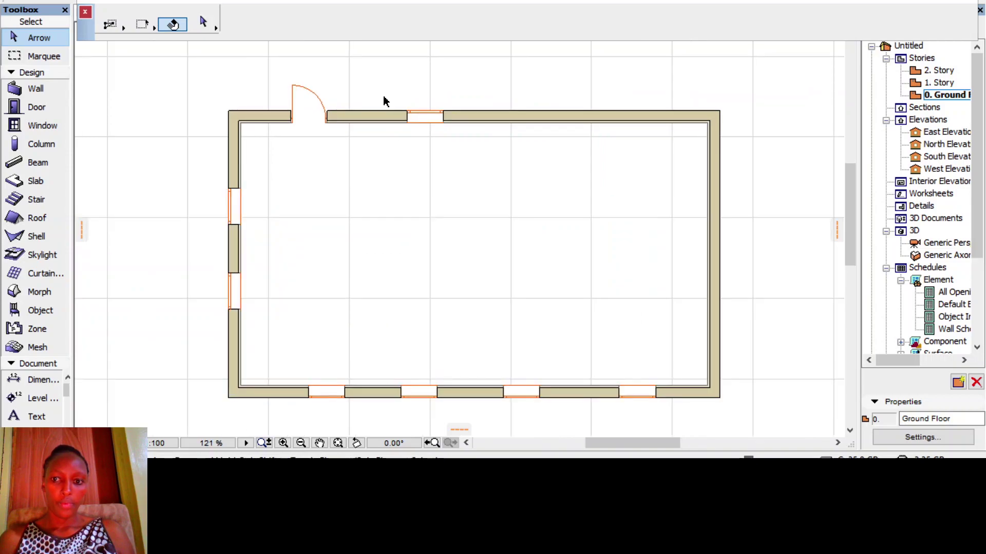
{"action": "scroll", "coordinate": [384, 98], "scroll_direction": "down", "scroll_amount": 3}
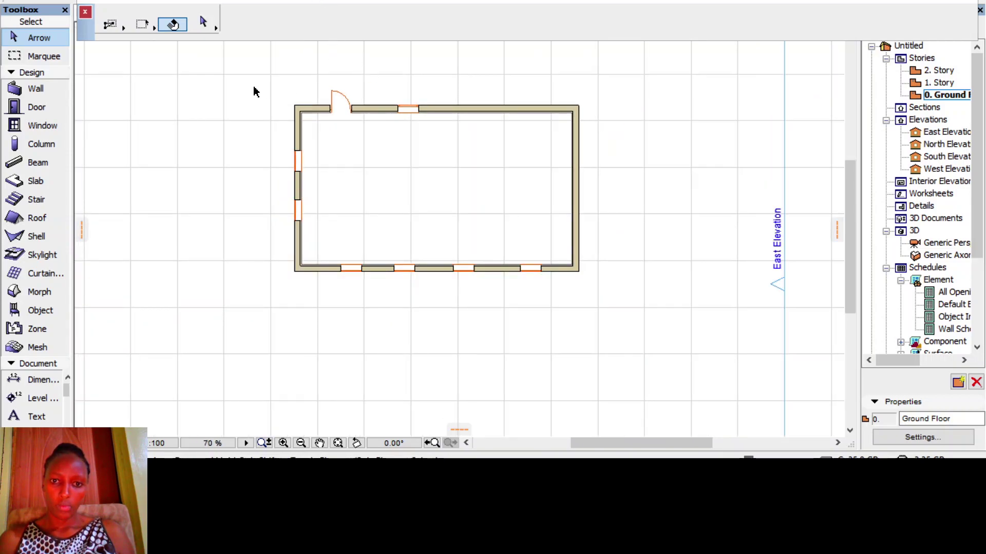
{"action": "scroll", "coordinate": [444, 267], "scroll_direction": "down", "scroll_amount": 5}
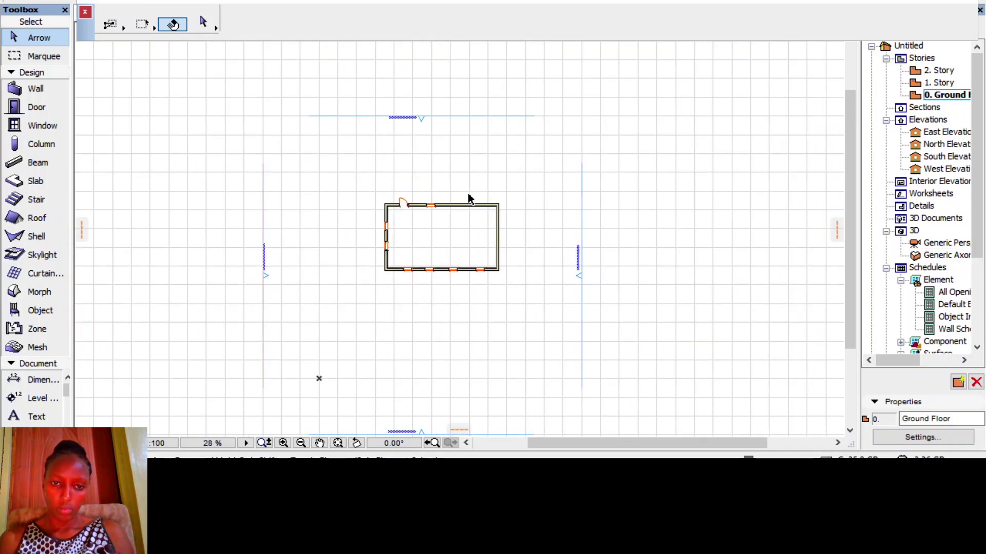
{"action": "scroll", "coordinate": [468, 199], "scroll_direction": "down", "scroll_amount": 1}
{"action": "scroll", "coordinate": [454, 362], "scroll_direction": "up", "scroll_amount": 1}
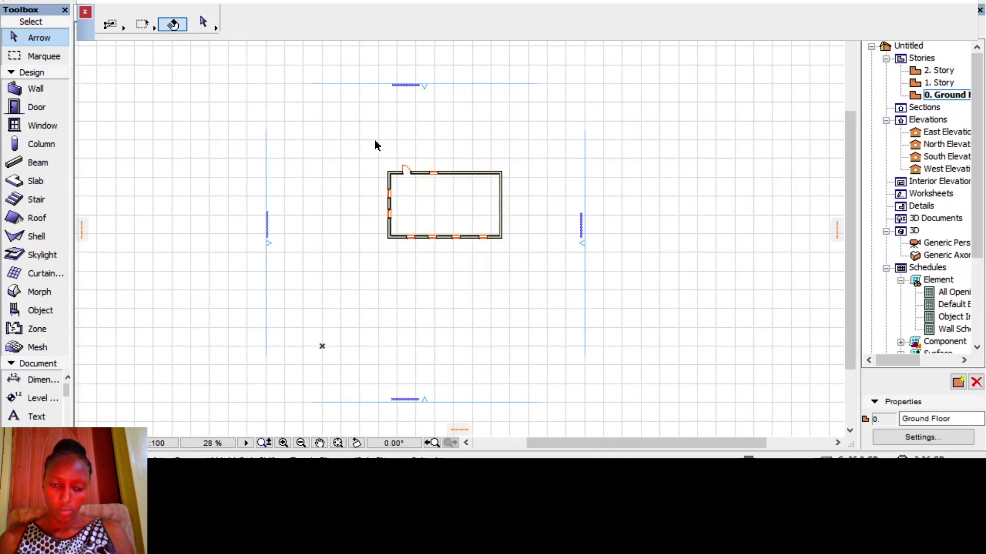
{"action": "left_click_drag", "start_coordinate": [372, 142], "coordinate": [528, 291]}
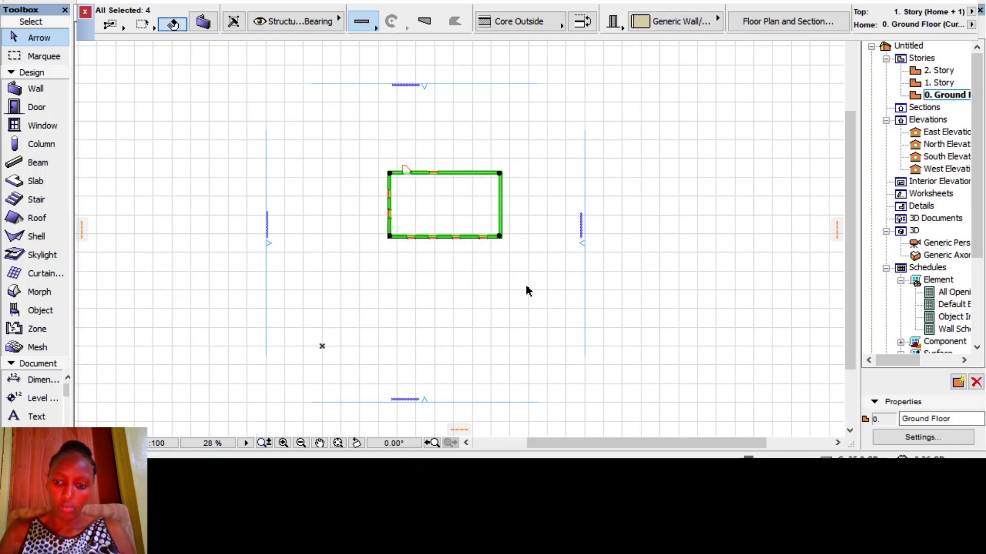
{"action": "key", "text": "Delete"}
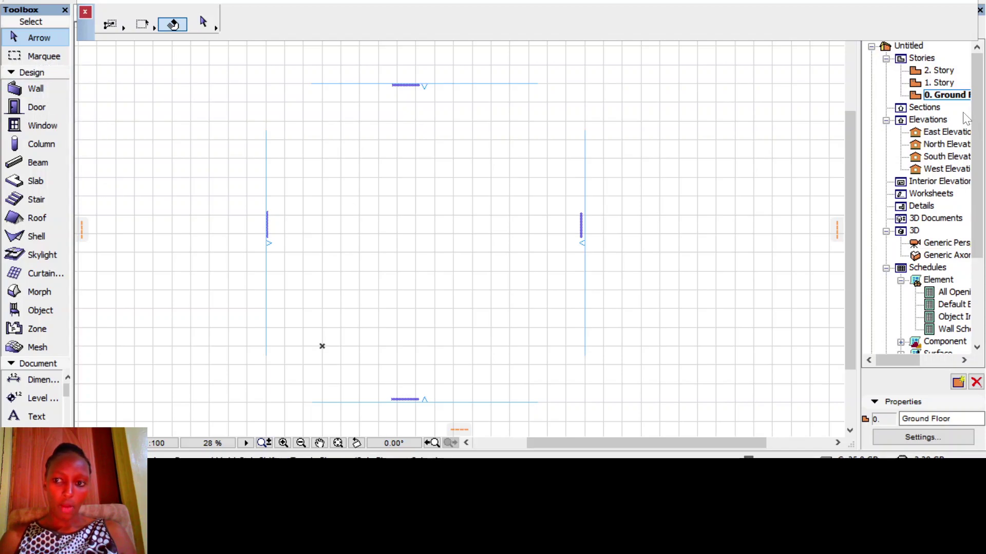
Examine the emptied ground floor plan and its elevation markers up close and as a whole.
{"action": "scroll", "coordinate": [840, 67], "scroll_direction": "up", "scroll_amount": 2}
{"action": "left_click_drag", "start_coordinate": [978, 63], "coordinate": [973, 36]}
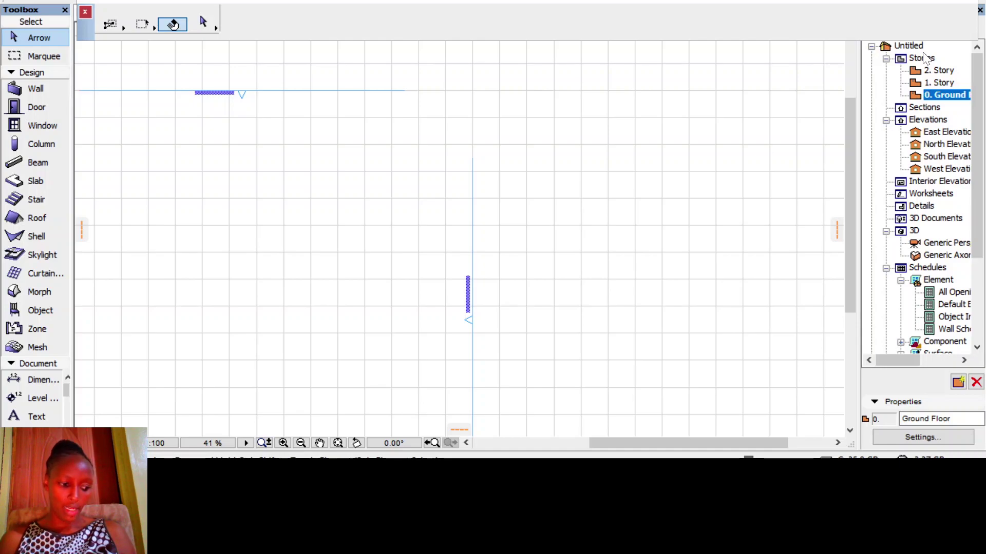
{"action": "scroll", "coordinate": [826, 346], "scroll_direction": "up", "scroll_amount": 1}
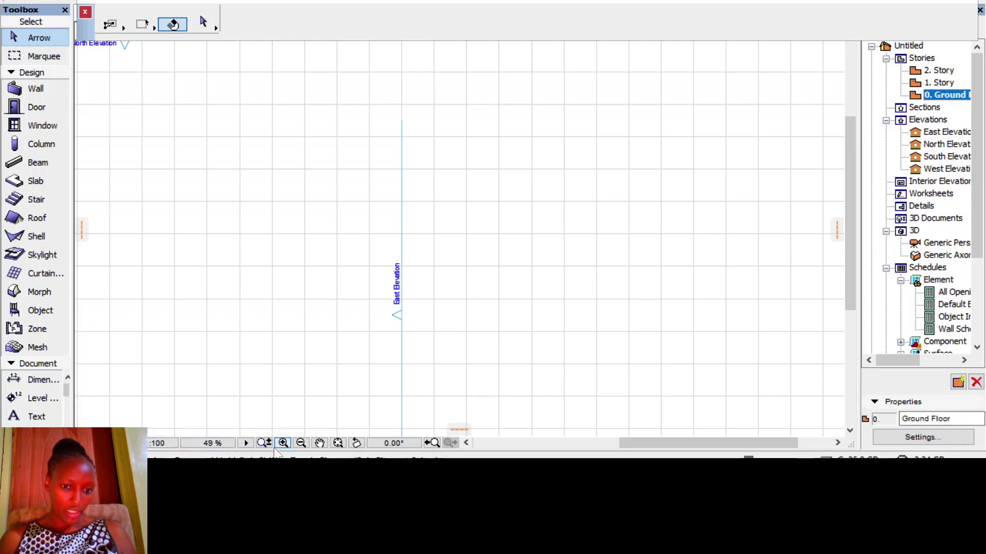
{"action": "left_click", "coordinate": [319, 444]}
{"action": "left_click_drag", "start_coordinate": [326, 308], "coordinate": [318, 417]}
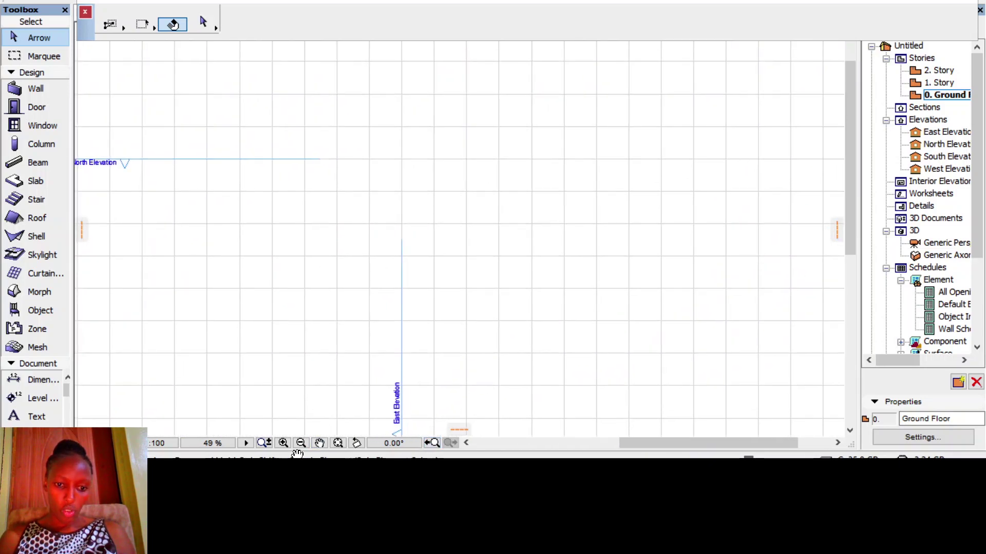
{"action": "left_click", "coordinate": [283, 443]}
{"action": "left_click", "coordinate": [283, 443]}
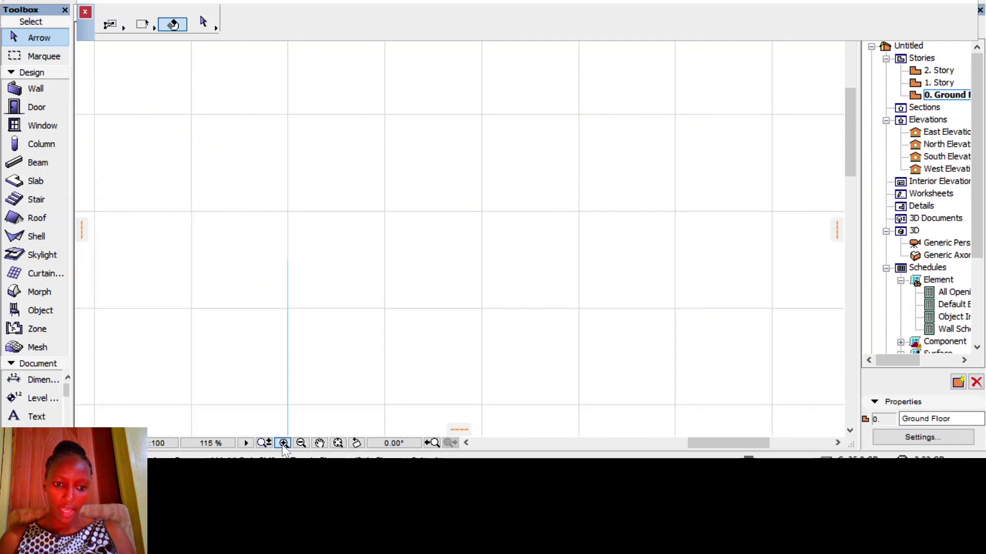
{"action": "left_click", "coordinate": [301, 443]}
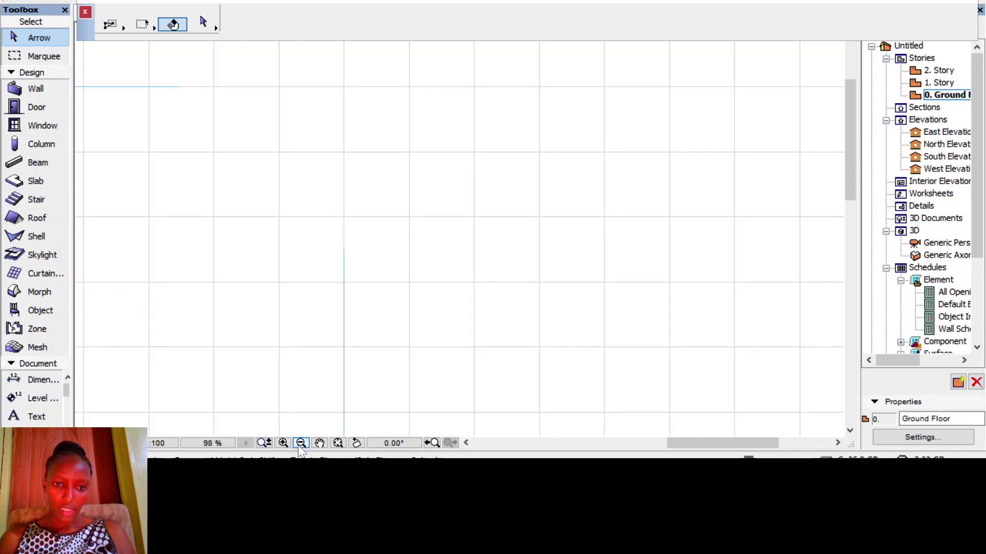
{"action": "left_click", "coordinate": [301, 443]}
{"action": "left_click", "coordinate": [301, 443]}
{"action": "left_click", "coordinate": [301, 443]}
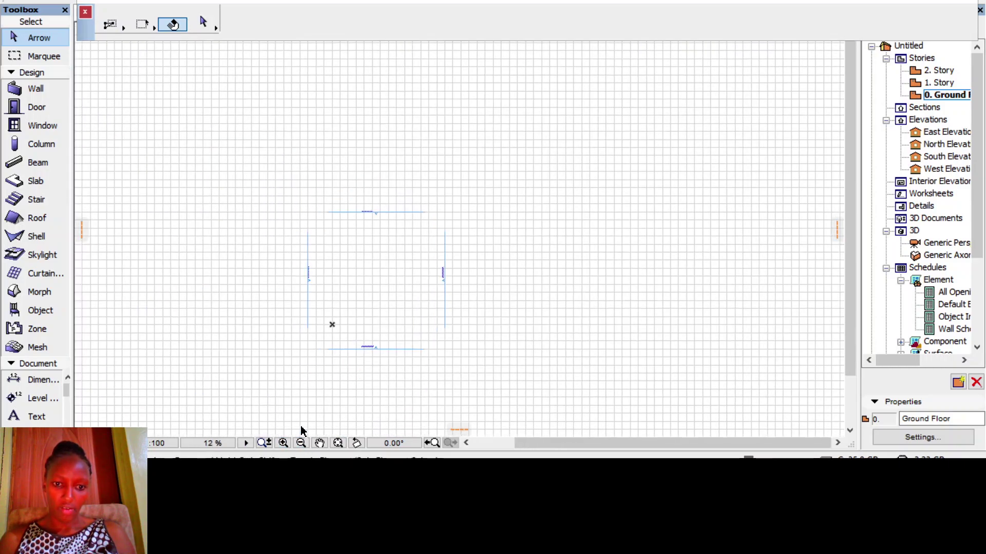
{"action": "scroll", "coordinate": [307, 354], "scroll_direction": "up", "scroll_amount": 2}
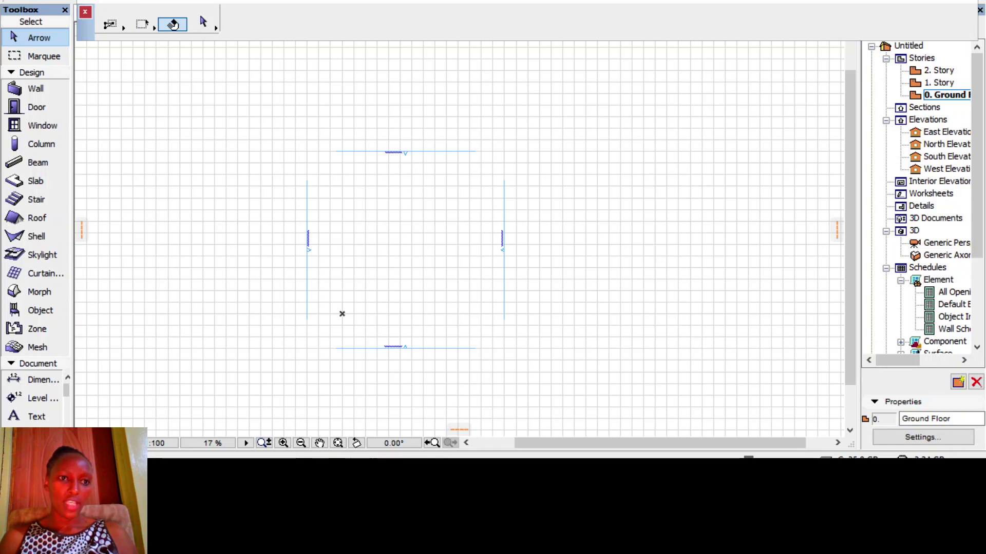
{"action": "left_click", "coordinate": [34, 1]}
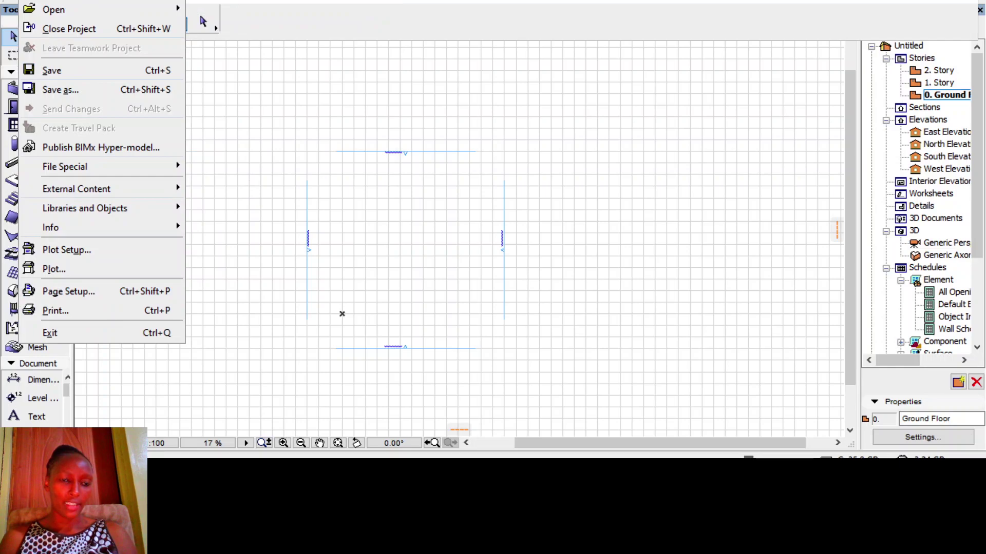
{"action": "key", "text": "Escape"}
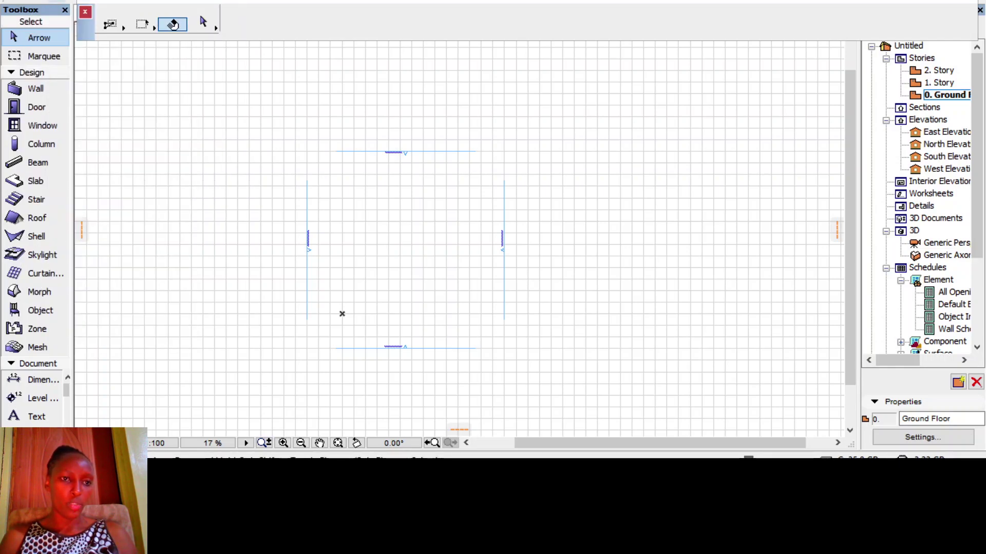
{"action": "key", "text": "alt+e"}
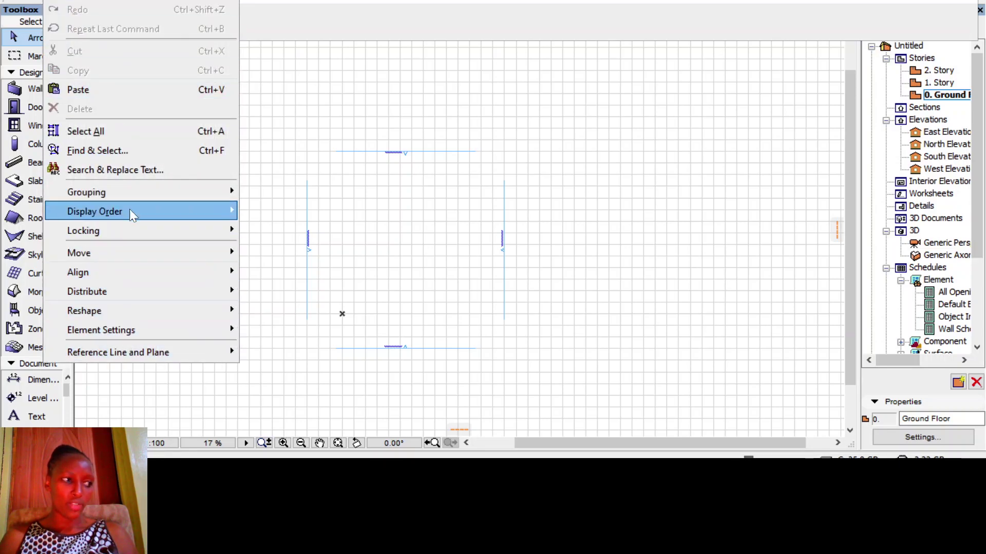
{"action": "mouse_move", "coordinate": [154, 1]}
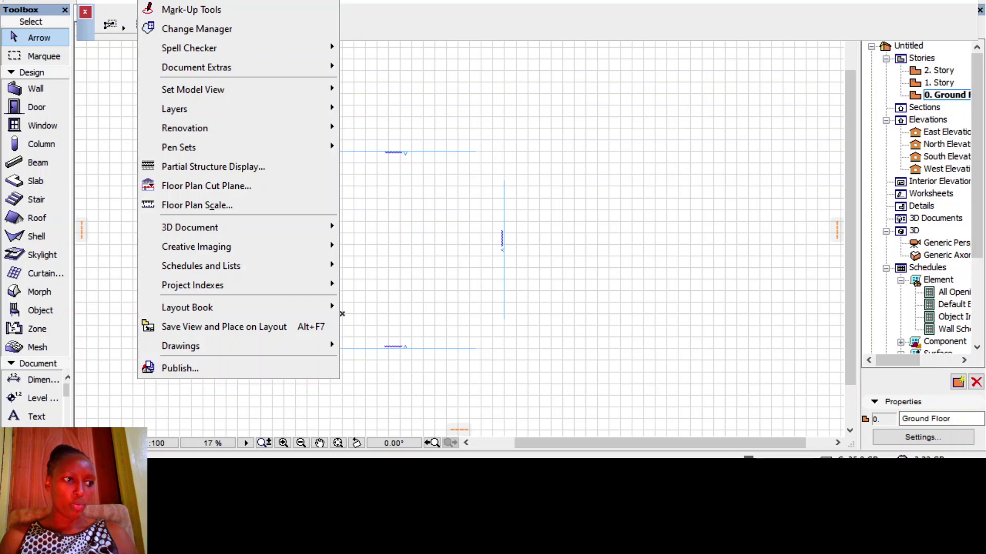
{"action": "mouse_move", "coordinate": [54, 1]}
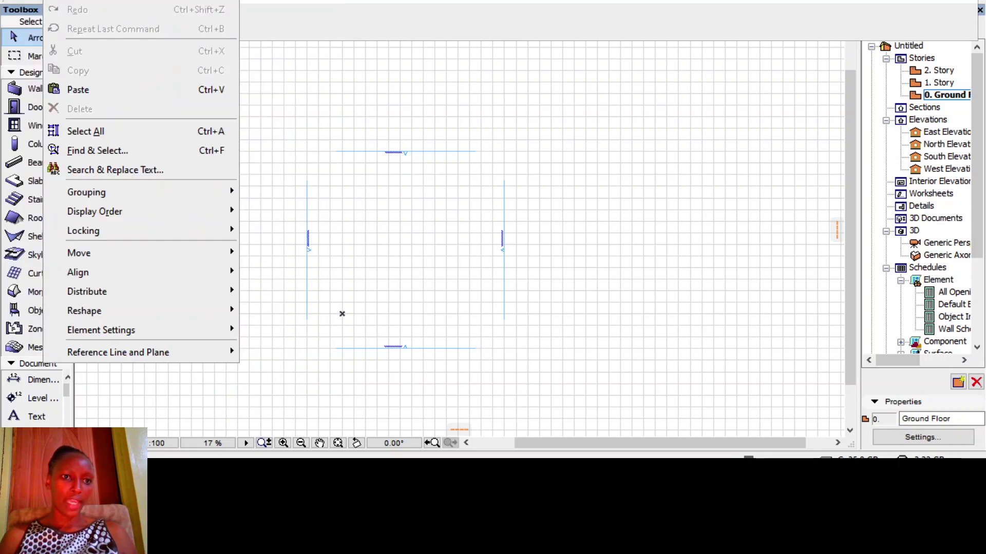
{"action": "mouse_move", "coordinate": [110, 1]}
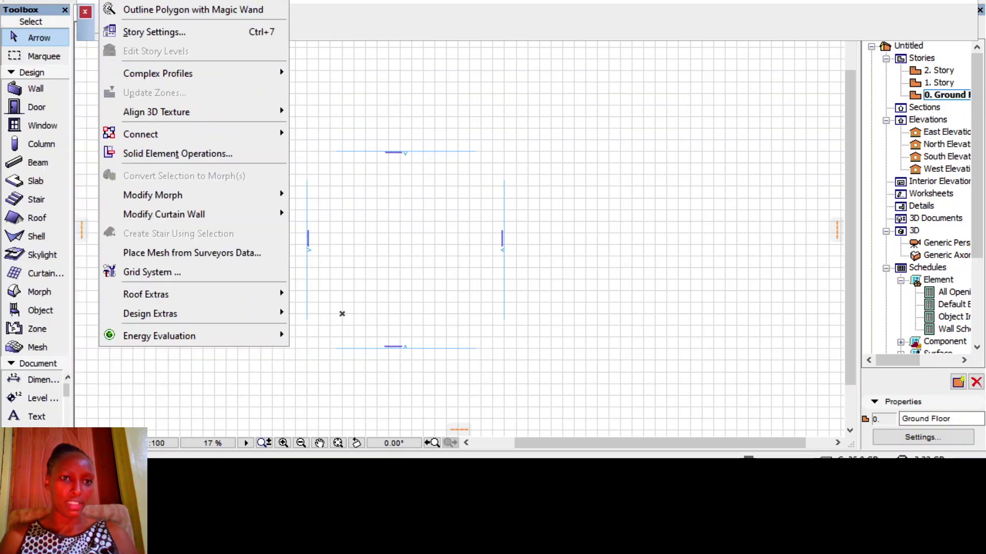
{"action": "key", "text": "Escape"}
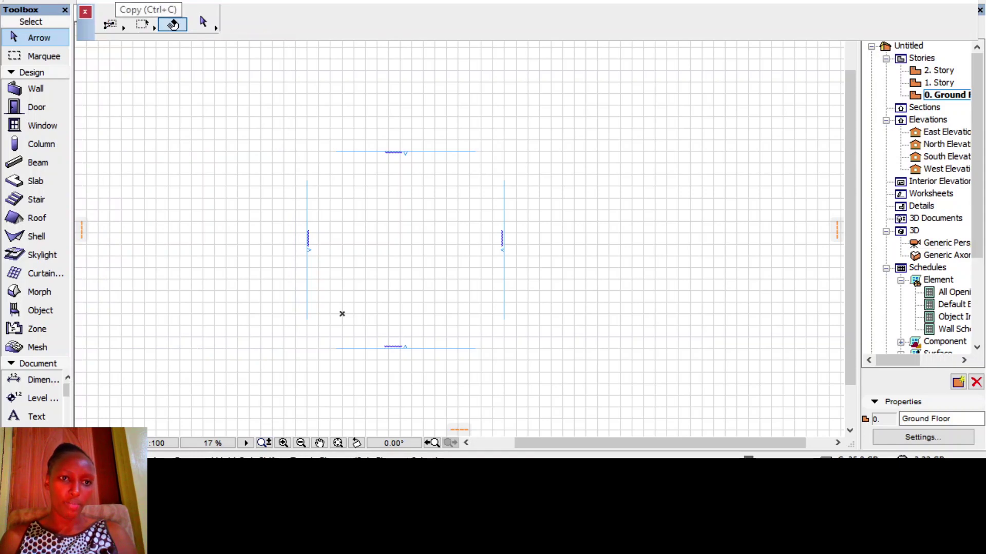
{"action": "left_click", "coordinate": [110, 0]}
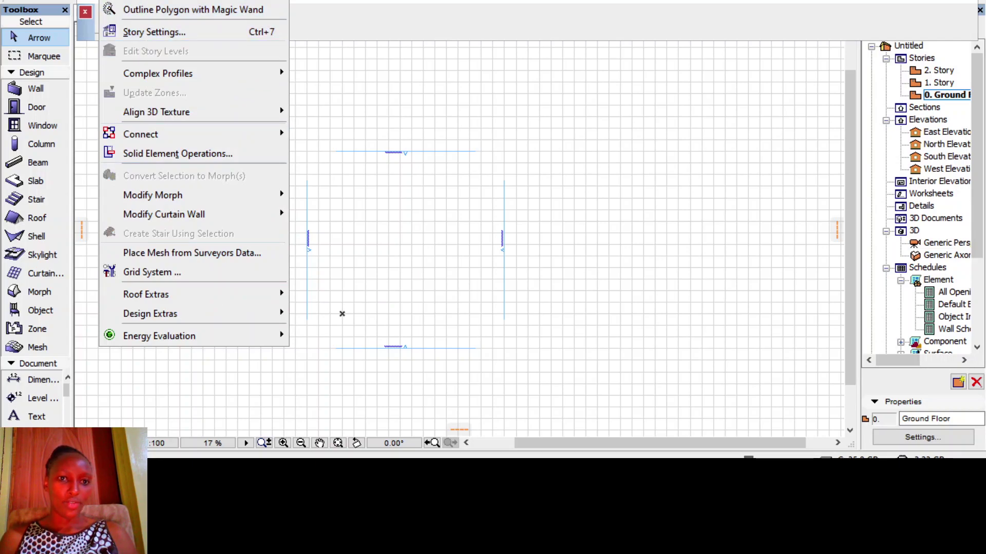
{"action": "mouse_move", "coordinate": [343, 0]}
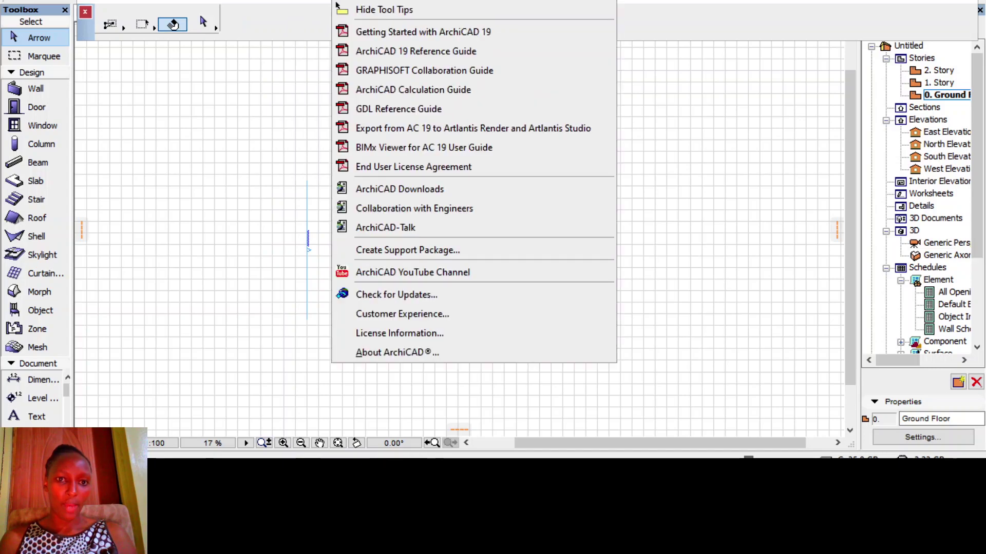
{"action": "mouse_move", "coordinate": [206, 0]}
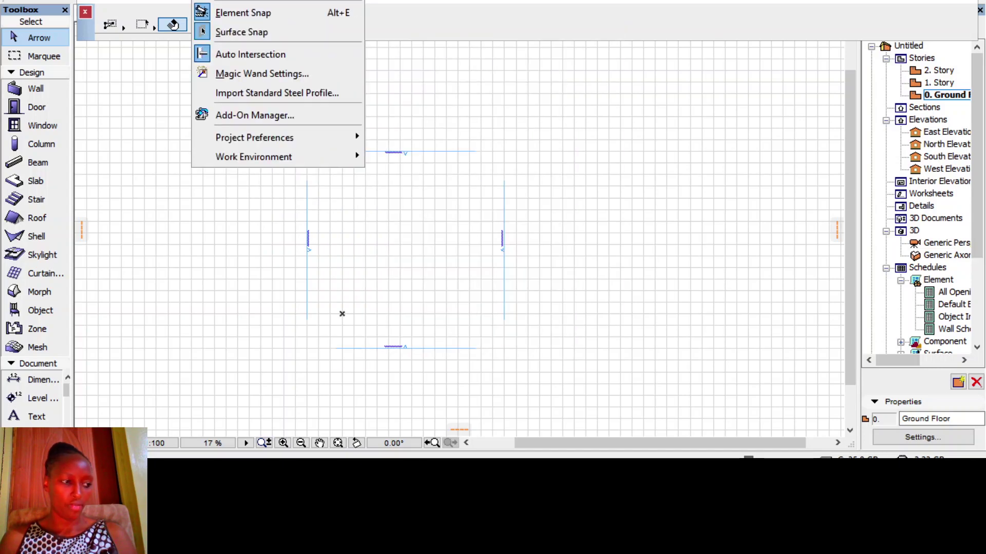
{"action": "left_click", "coordinate": [114, 159]}
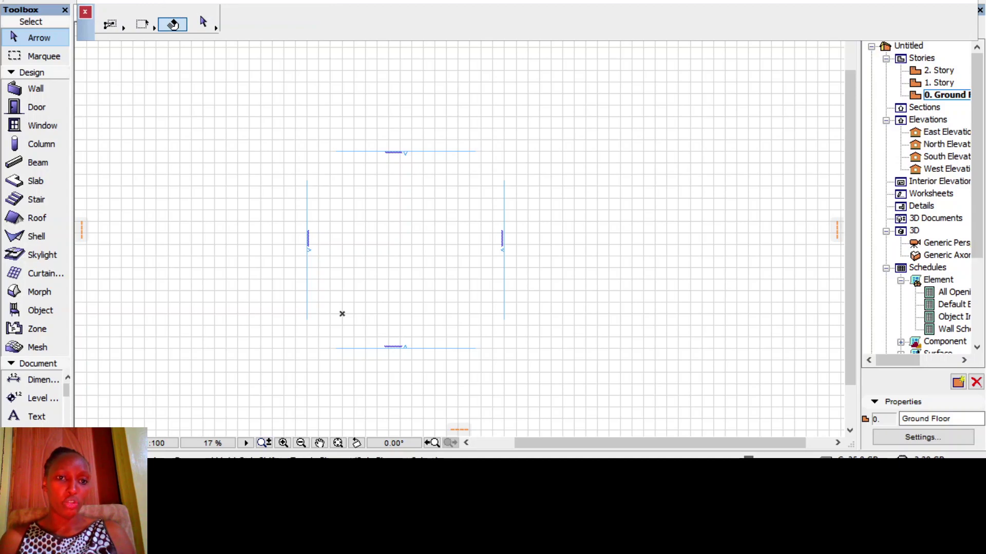
Show the 3D Visualization toolbar and place it along the upper edge of the drawing area.
{"action": "left_click", "coordinate": [305, 0]}
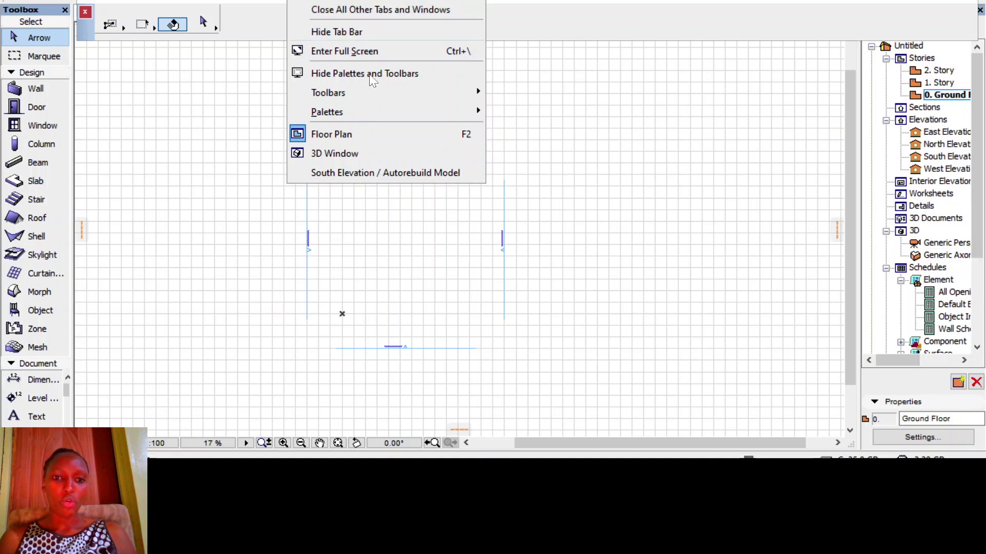
{"action": "mouse_move", "coordinate": [373, 93]}
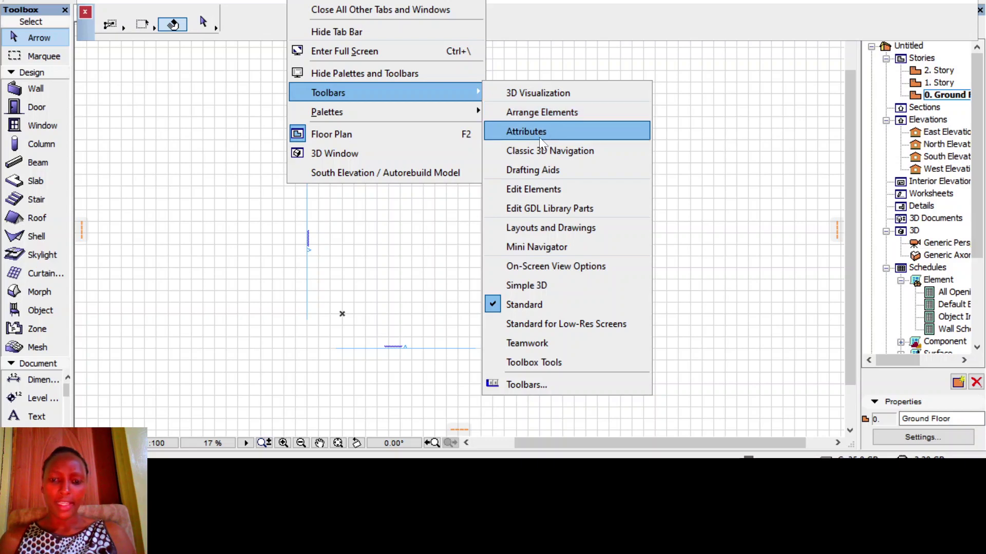
{"action": "left_click", "coordinate": [518, 93]}
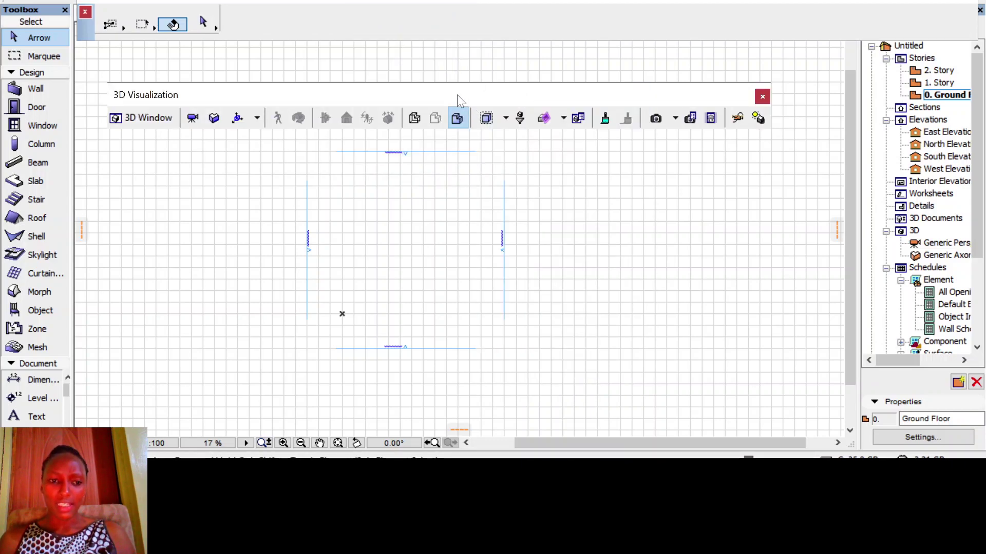
{"action": "left_click_drag", "start_coordinate": [495, 93], "coordinate": [465, 48]}
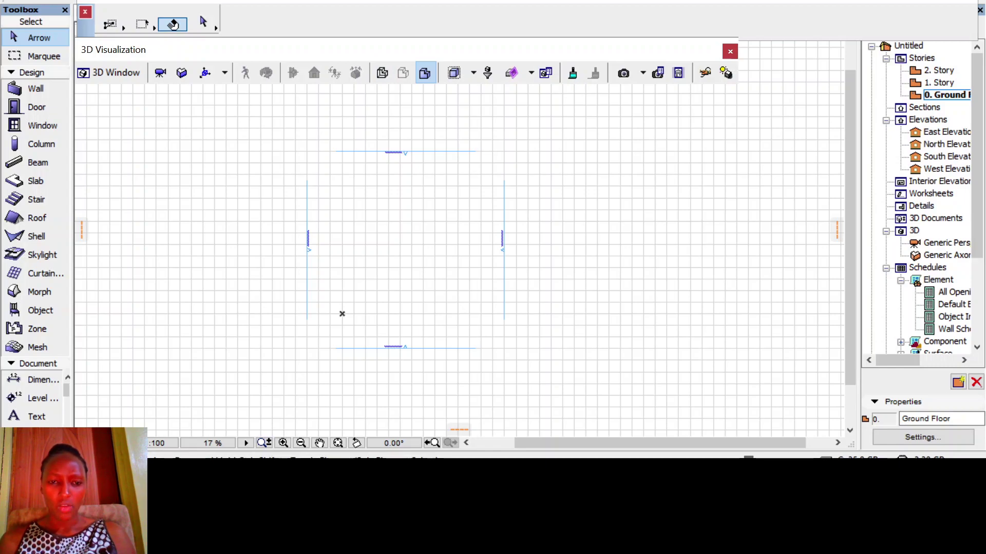
Show the Arrange Elements toolbar directly beneath the 3D Visualization toolbar and turn on Suspend Groups.
{"action": "left_click", "coordinate": [324, 4]}
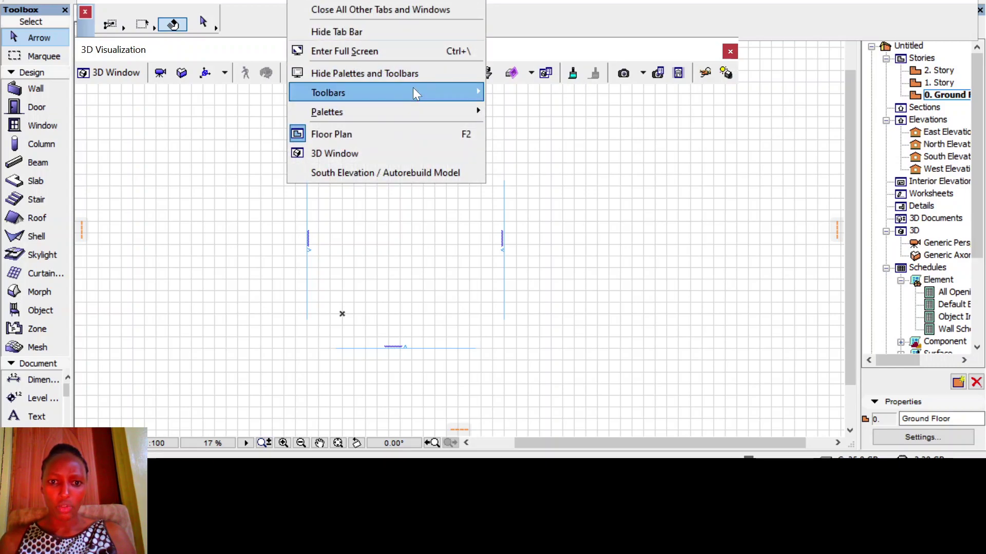
{"action": "mouse_move", "coordinate": [413, 92]}
{"action": "left_click", "coordinate": [581, 112]}
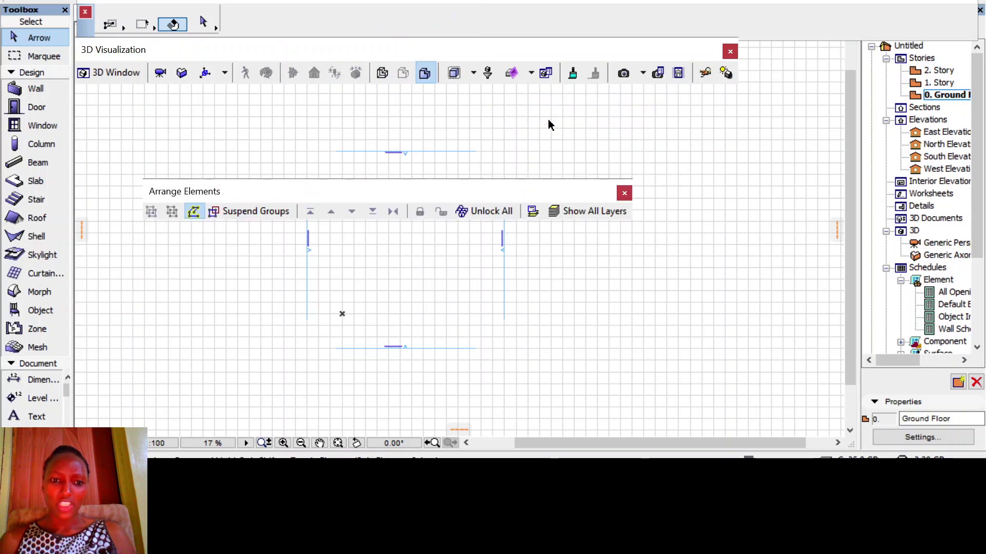
{"action": "left_click_drag", "start_coordinate": [412, 186], "coordinate": [408, 182]}
{"action": "left_click_drag", "start_coordinate": [369, 101], "coordinate": [344, 88]}
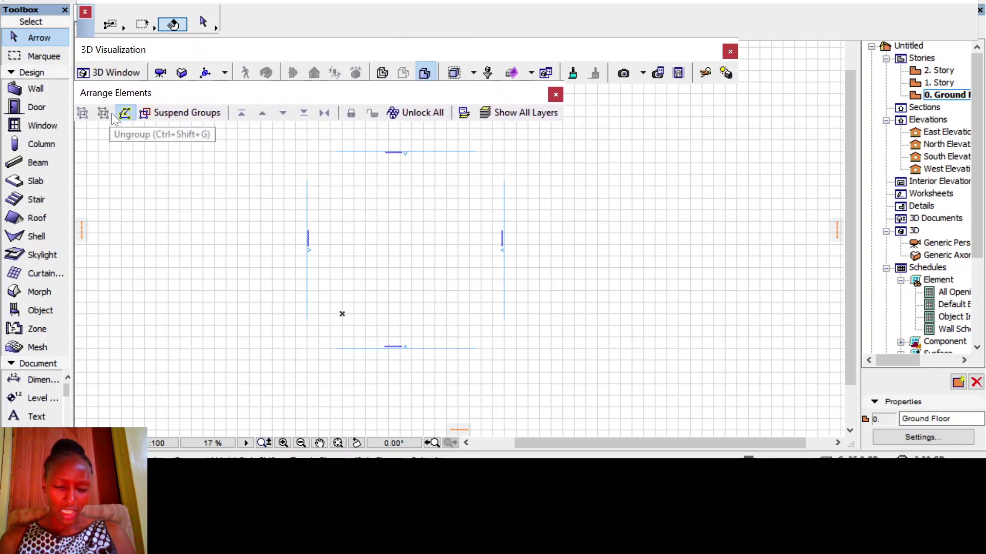
{"action": "left_click", "coordinate": [190, 113]}
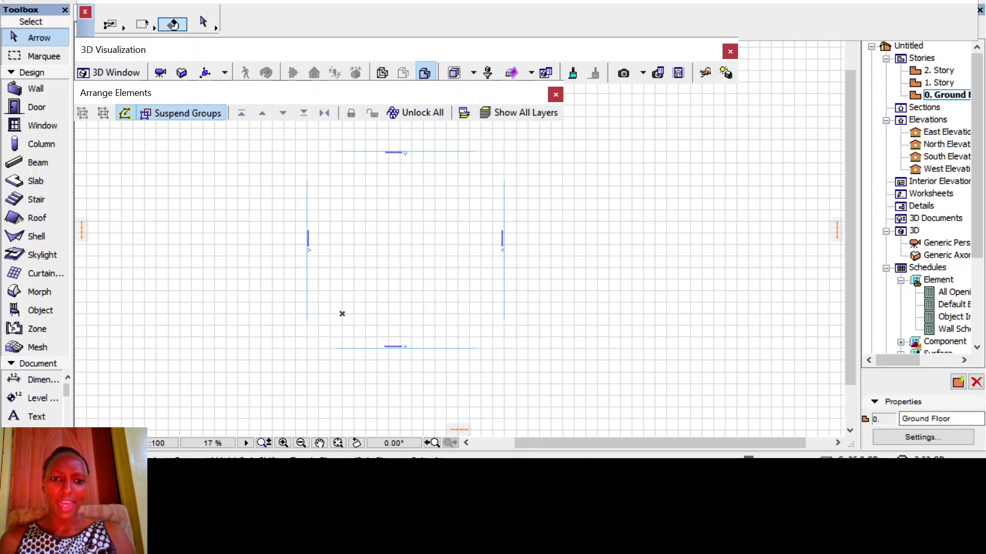
Show the Edit Elements toolbar and place it beneath the Arrange Elements toolbar.
{"action": "left_click", "coordinate": [308, 1]}
{"action": "mouse_move", "coordinate": [352, 88]}
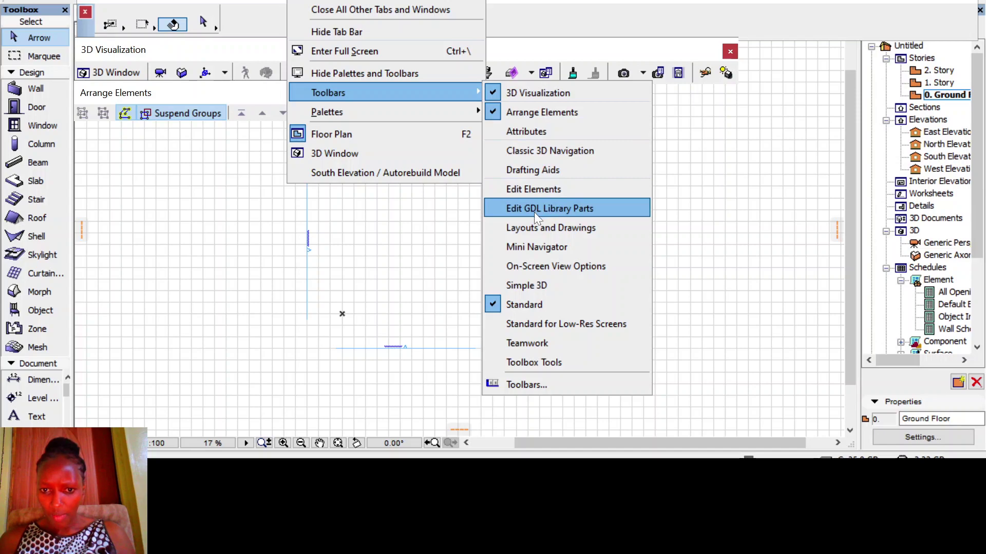
{"action": "left_click", "coordinate": [531, 190]}
{"action": "left_click_drag", "start_coordinate": [467, 222], "coordinate": [391, 124]}
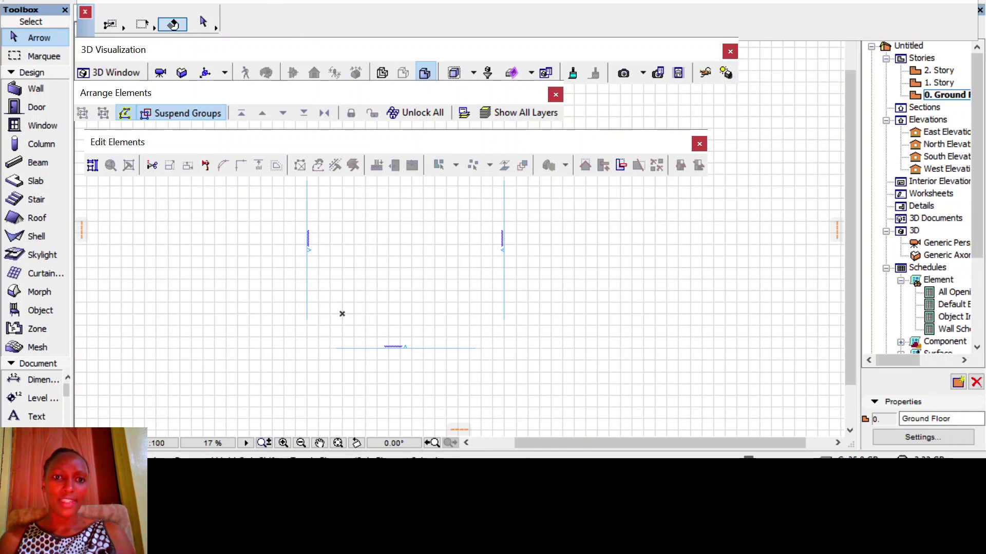
Show the Teamwork toolbar and place it beneath the Edit Elements toolbar.
{"action": "left_click", "coordinate": [304, 1]}
{"action": "mouse_move", "coordinate": [367, 94]}
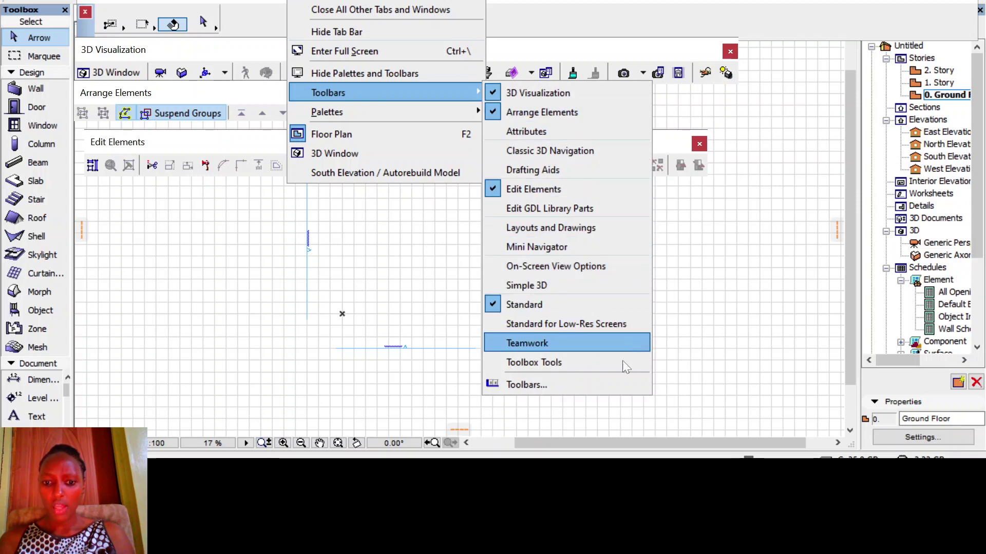
{"action": "left_click", "coordinate": [524, 344]}
{"action": "left_click_drag", "start_coordinate": [408, 427], "coordinate": [386, 216]}
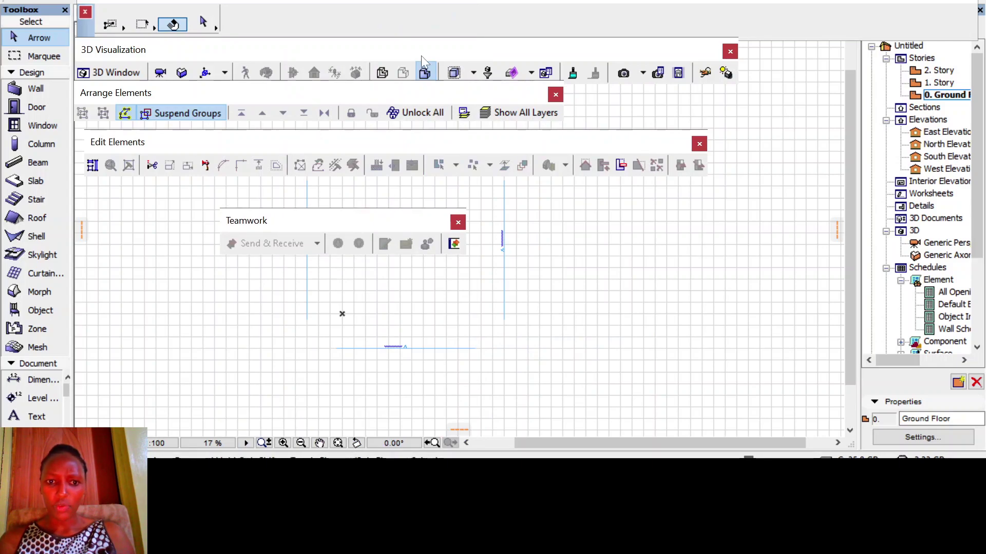
Turn on the Mini Navigator toolbar.
{"action": "left_click", "coordinate": [307, 1]}
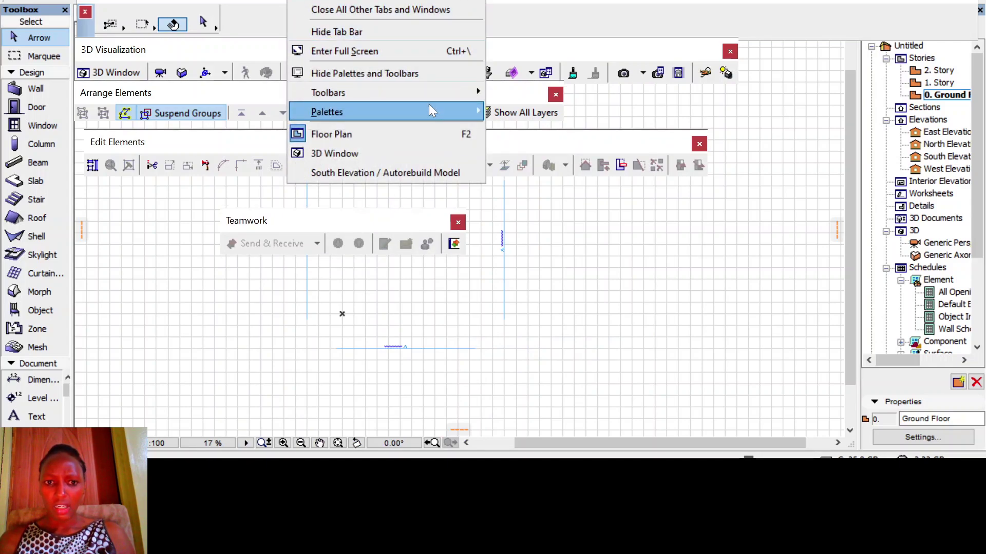
{"action": "mouse_move", "coordinate": [457, 100]}
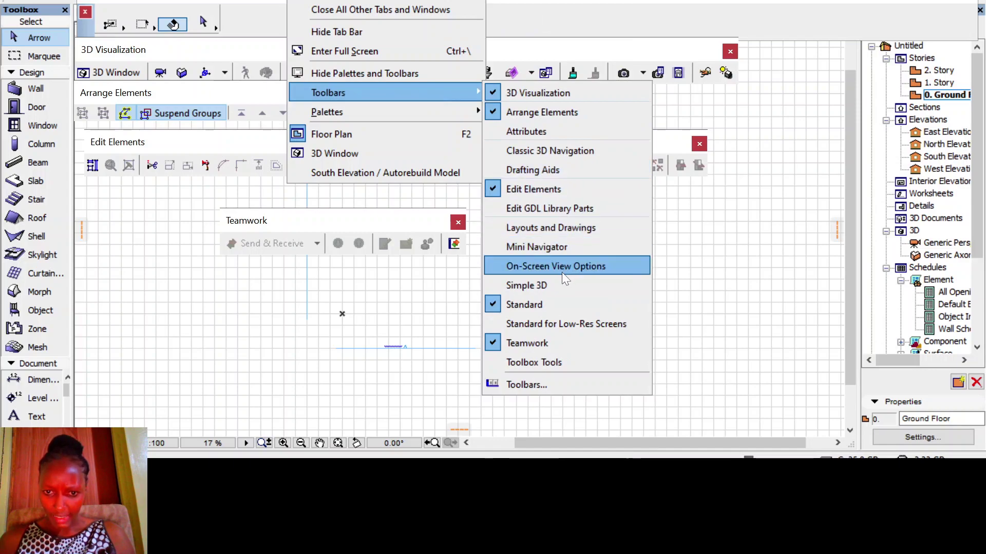
{"action": "left_click", "coordinate": [544, 249]}
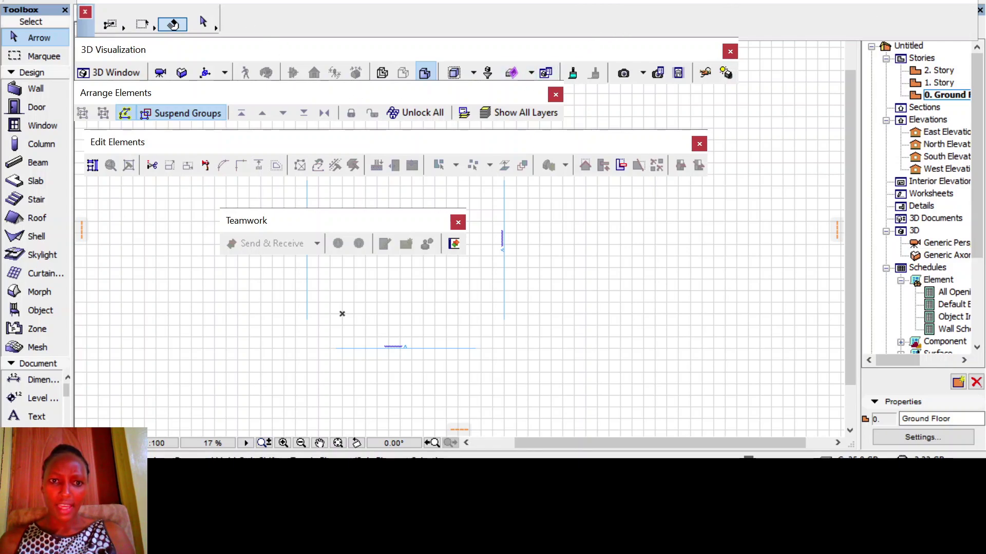
Show the Edit GDL Library Parts toolbar.
{"action": "left_click", "coordinate": [314, 1]}
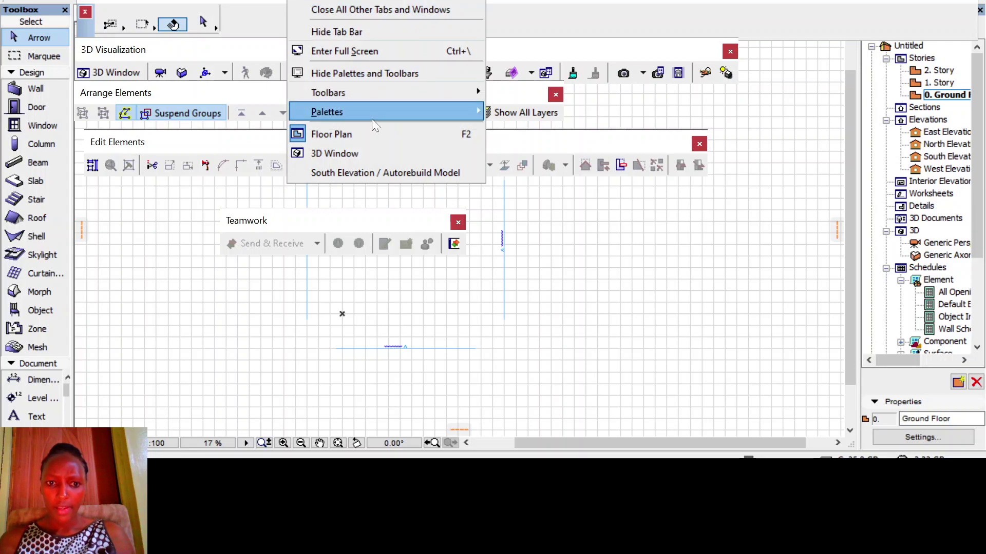
{"action": "mouse_move", "coordinate": [442, 94]}
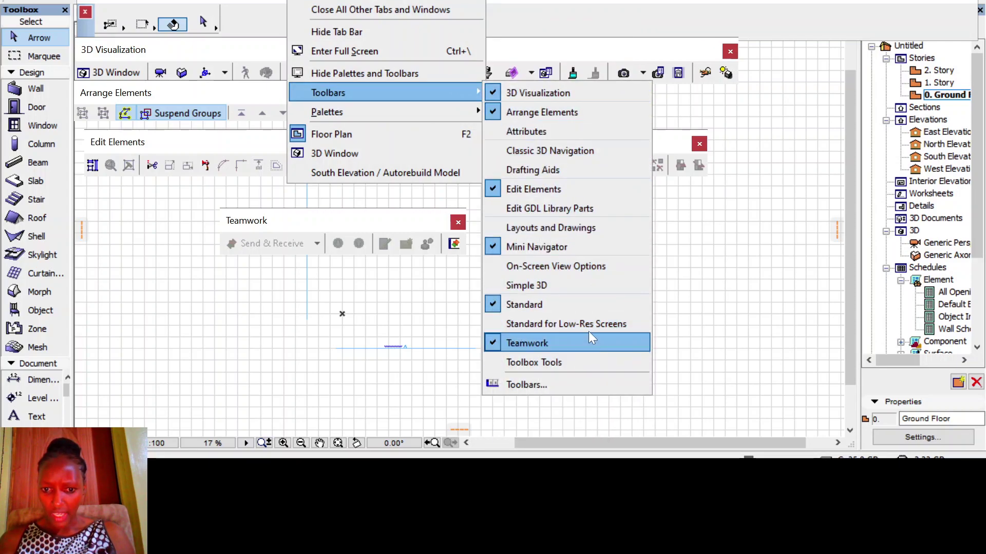
{"action": "left_click", "coordinate": [523, 207]}
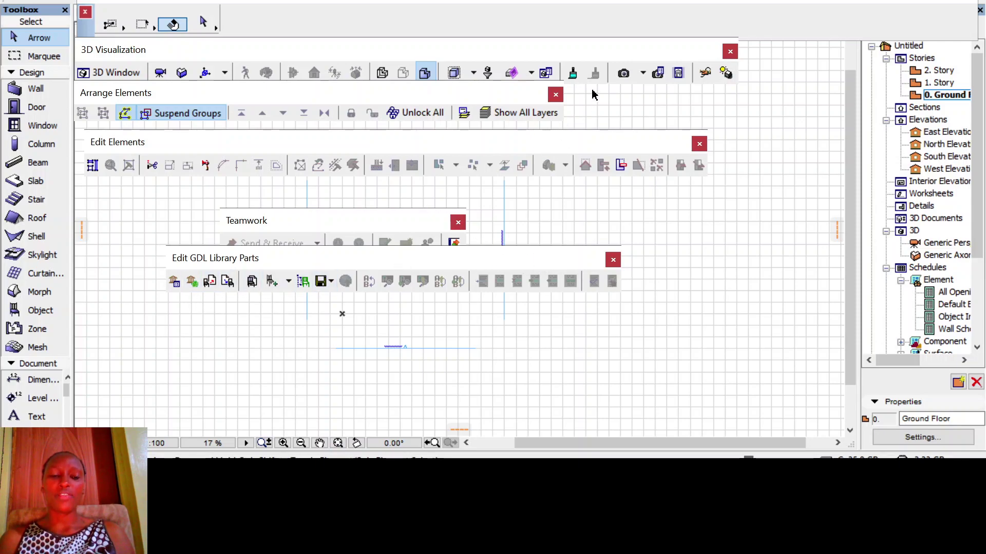
Close the floating Edit GDL Library Parts, Teamwork, Edit Elements, Arrange Elements and 3D Visualization toolbars.
{"action": "left_click", "coordinate": [612, 261]}
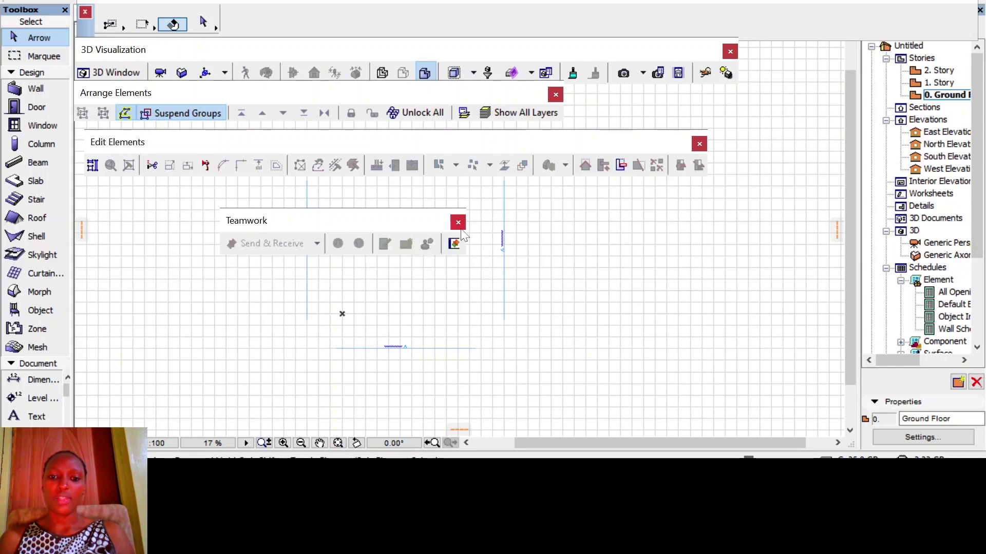
{"action": "left_click", "coordinate": [461, 228]}
{"action": "left_click", "coordinate": [699, 143]}
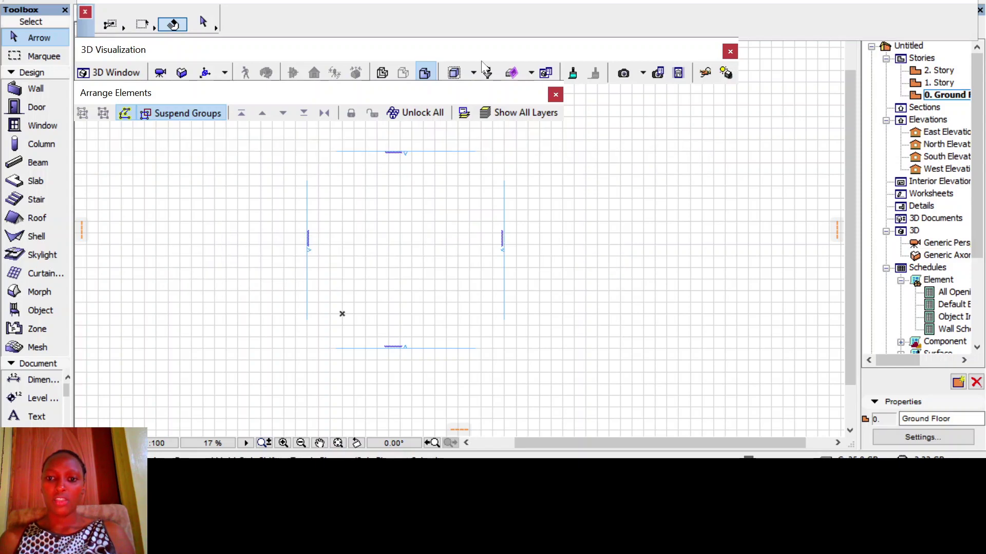
{"action": "left_click", "coordinate": [555, 95]}
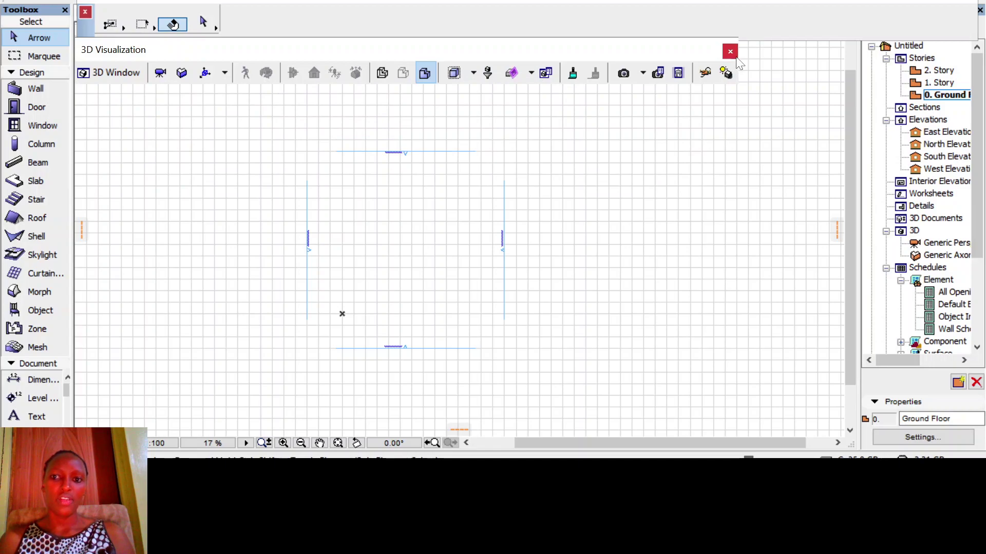
{"action": "left_click", "coordinate": [729, 51]}
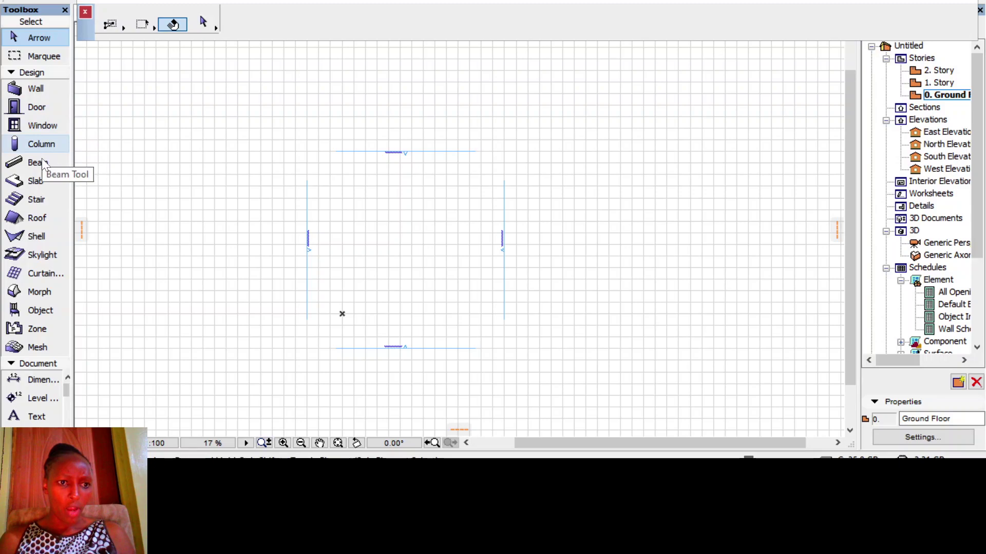
Look through the tools in the Design, Document and More groups of the Toolbox.
{"action": "left_click", "coordinate": [11, 366]}
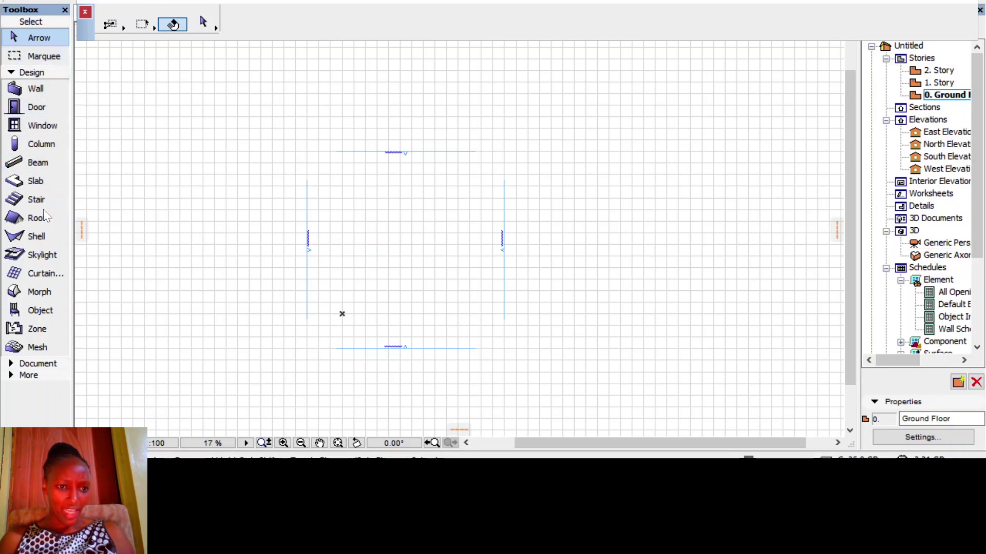
{"action": "left_click", "coordinate": [23, 364]}
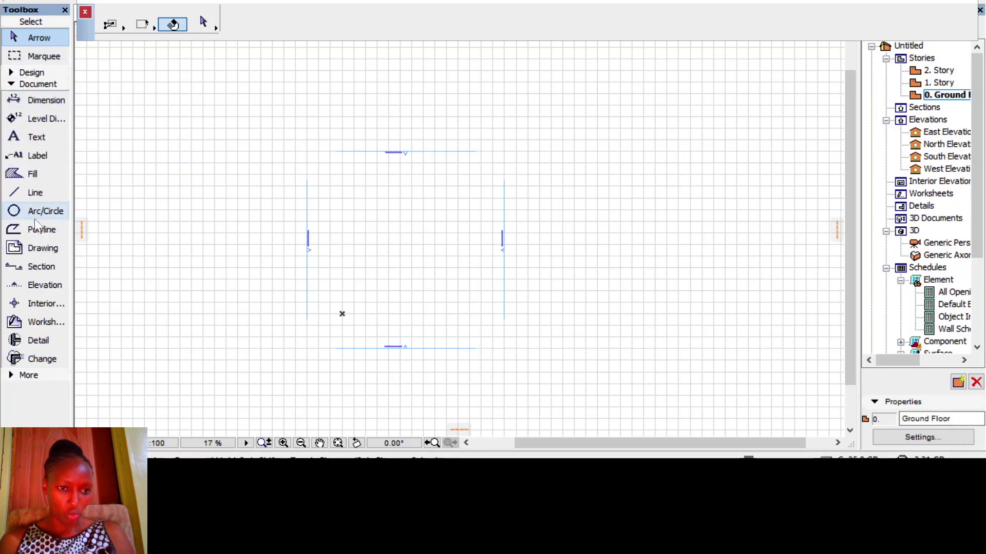
{"action": "left_click", "coordinate": [26, 372]}
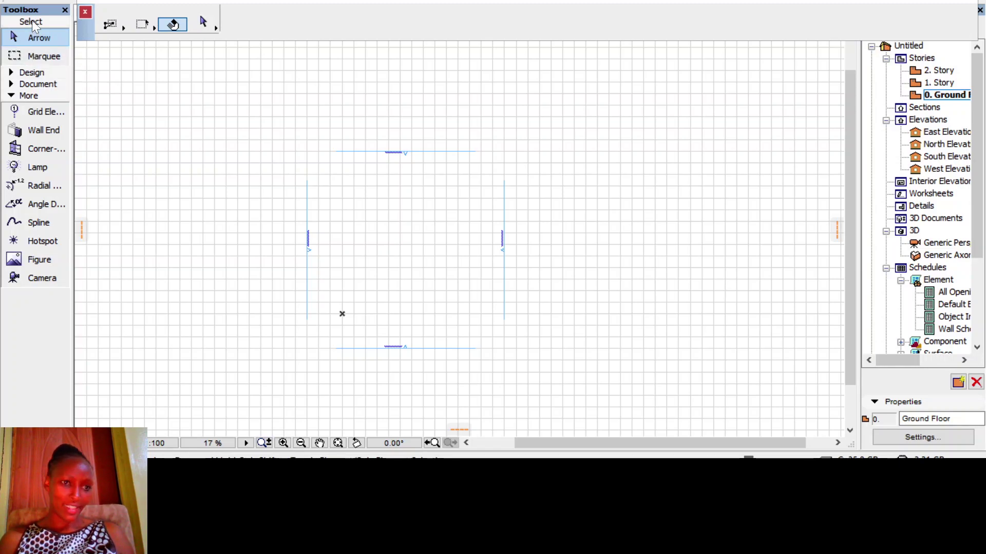
{"action": "left_click", "coordinate": [49, 74]}
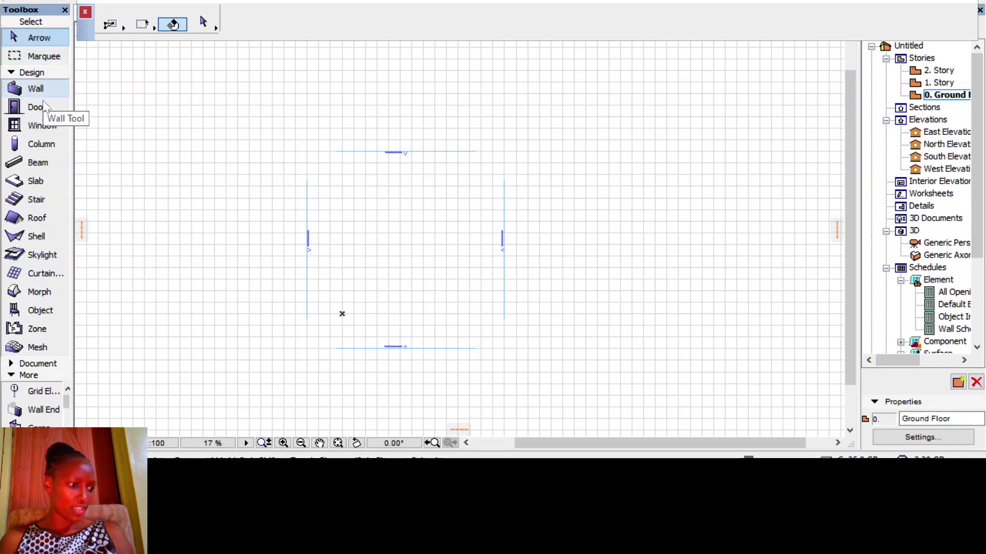
{"action": "left_click", "coordinate": [30, 363]}
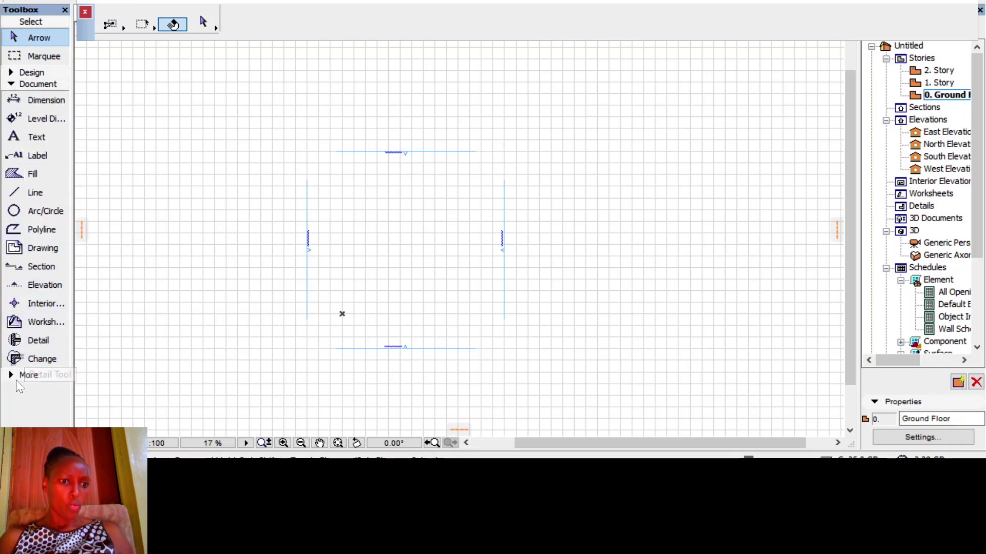
{"action": "left_click", "coordinate": [17, 375]}
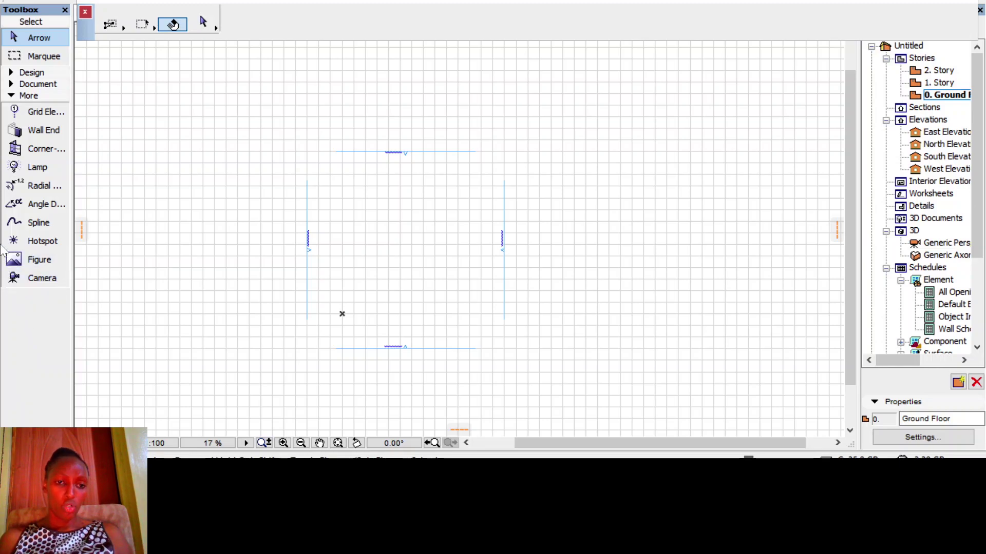
Draw an open, rounded spline in the middle of the floor plan between the elevation markers.
{"action": "left_click", "coordinate": [43, 224]}
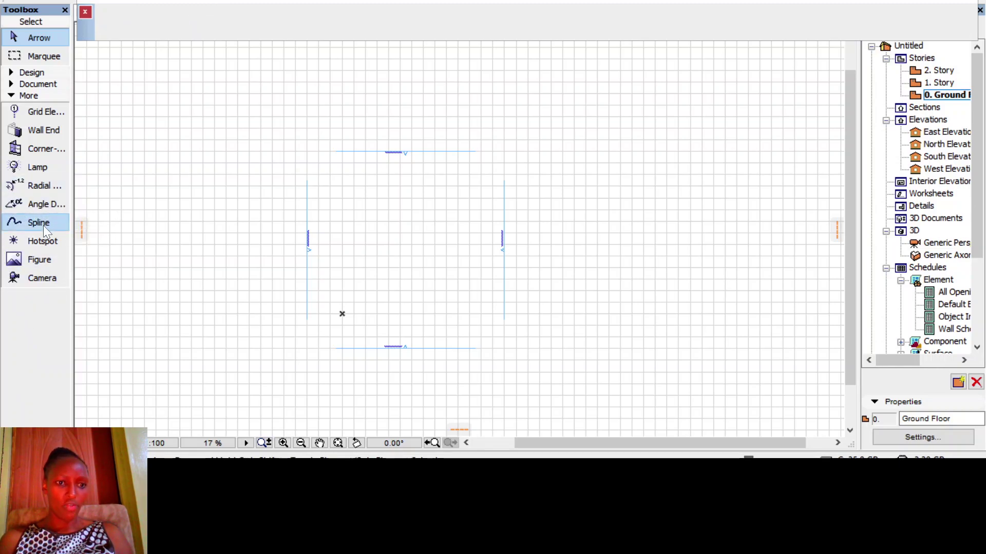
{"action": "left_click", "coordinate": [375, 212]}
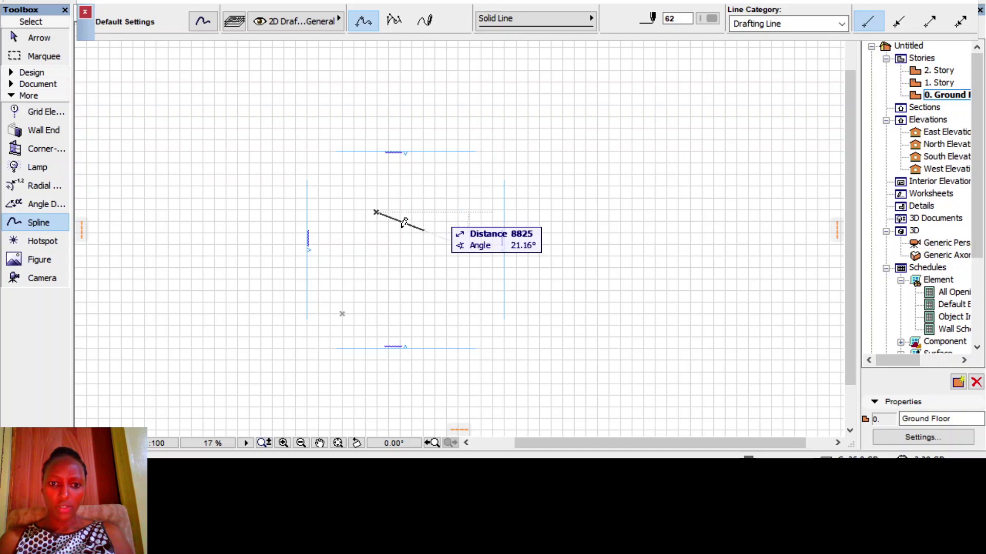
{"action": "left_click", "coordinate": [410, 185]}
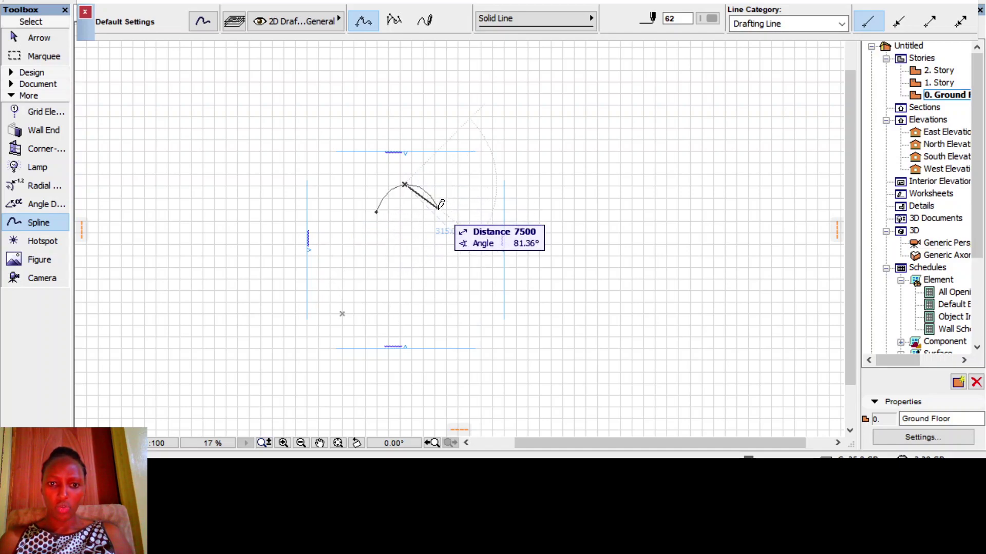
{"action": "left_click", "coordinate": [433, 247]}
{"action": "double_click", "coordinate": [360, 268]}
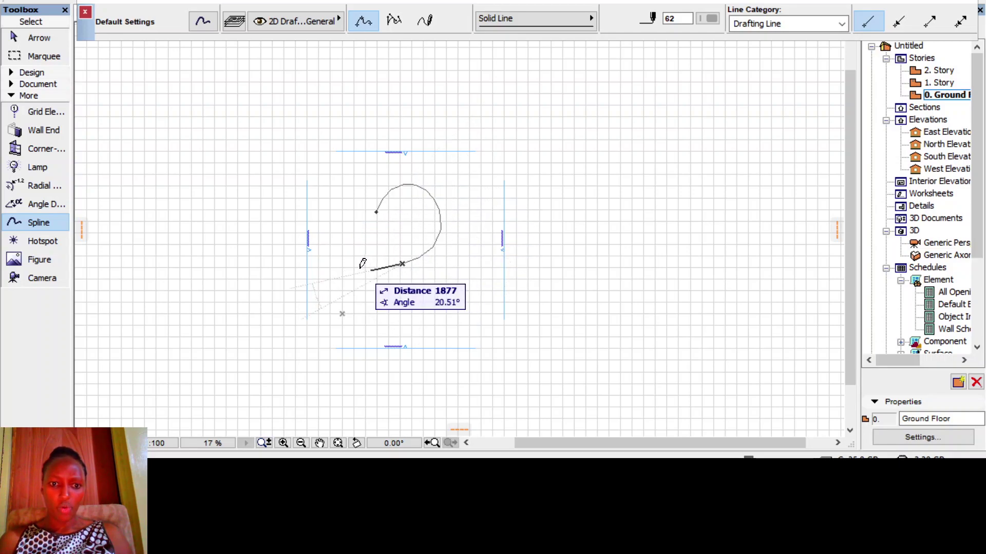
Draw two straight walls beside the spline: a short, nearly horizontal one and a slanted one about 10 m long.
{"action": "left_click", "coordinate": [29, 72]}
{"action": "left_click", "coordinate": [35, 88]}
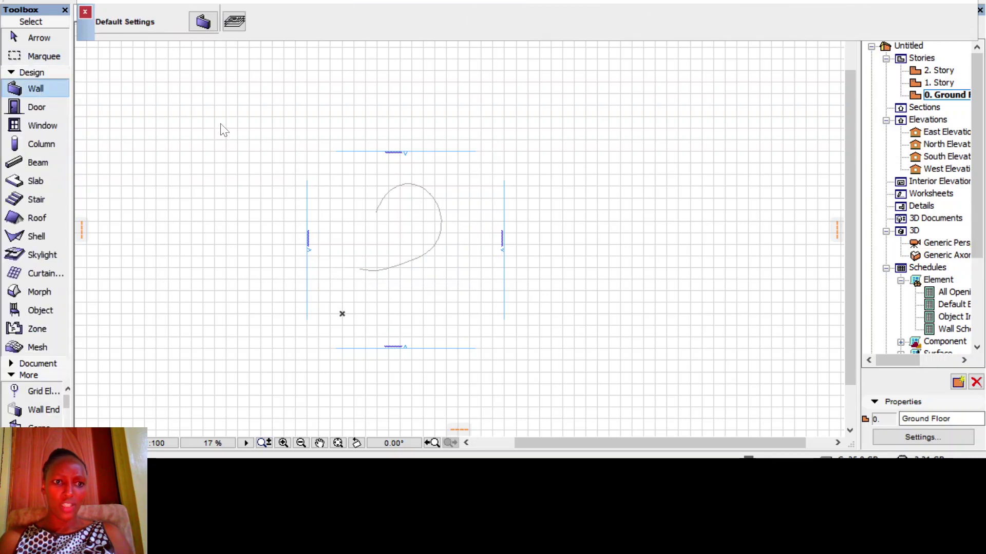
{"action": "left_click", "coordinate": [342, 180]}
{"action": "left_click", "coordinate": [365, 184]}
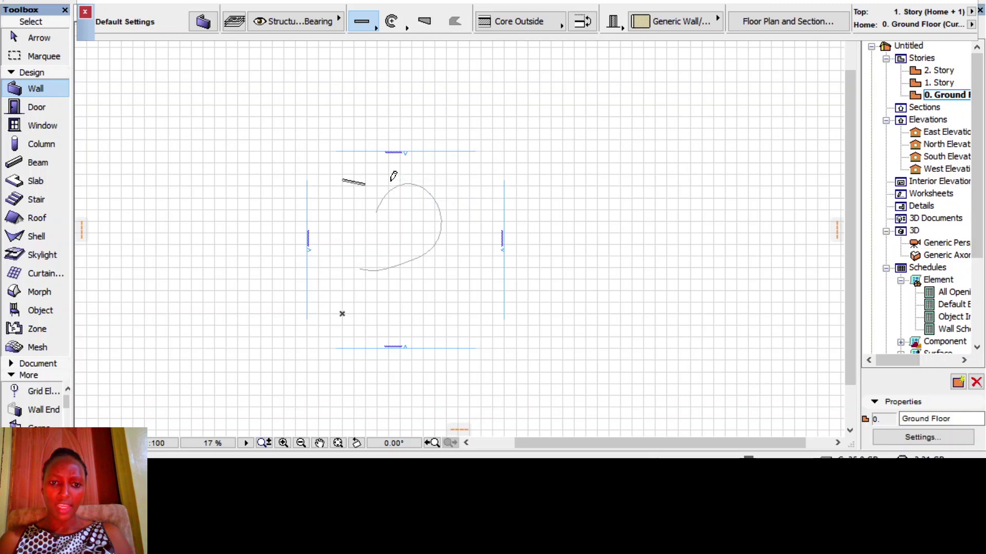
{"action": "left_click", "coordinate": [370, 191]}
{"action": "left_click", "coordinate": [356, 247]}
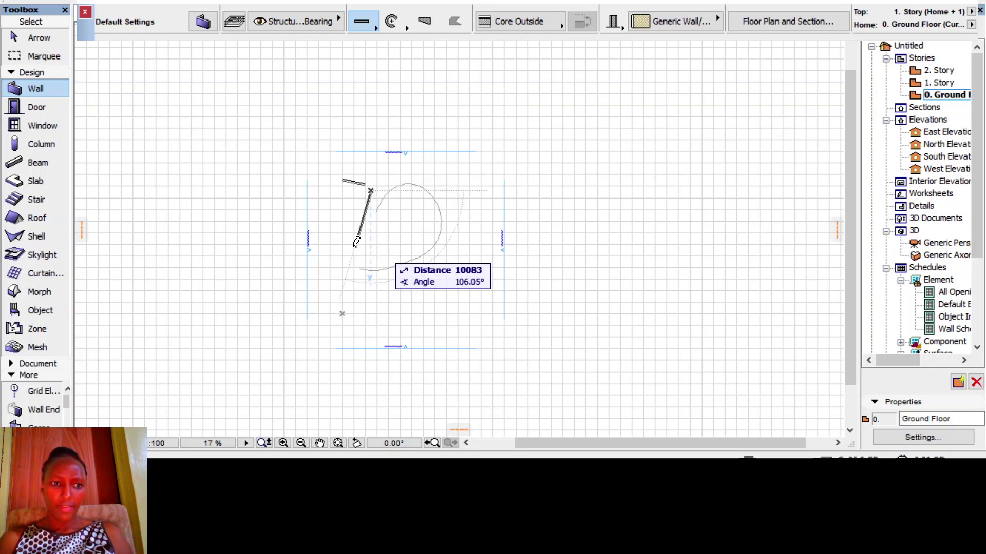
Place a column and an Armchair 01 19 object inside the spline curve and view them up close.
{"action": "left_click", "coordinate": [41, 144]}
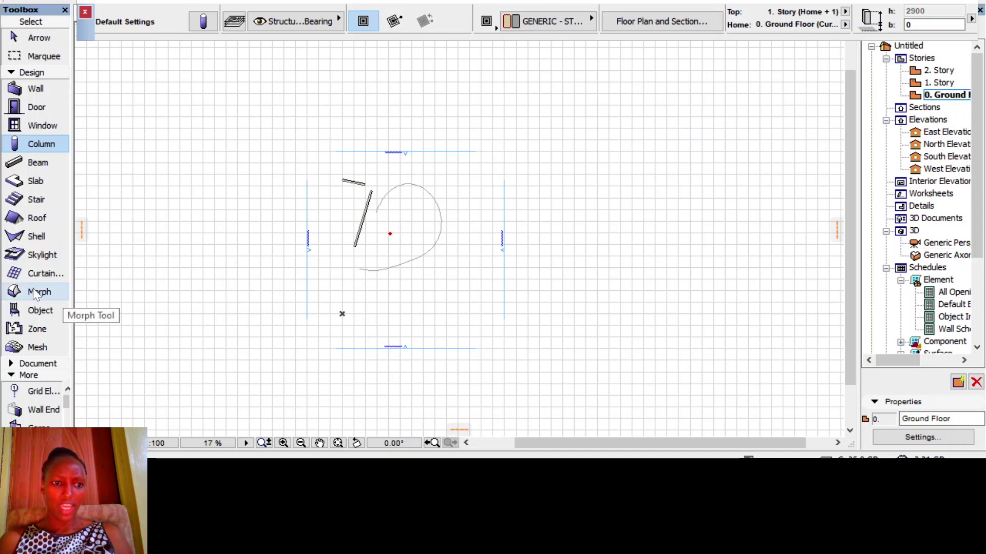
{"action": "left_click", "coordinate": [36, 310]}
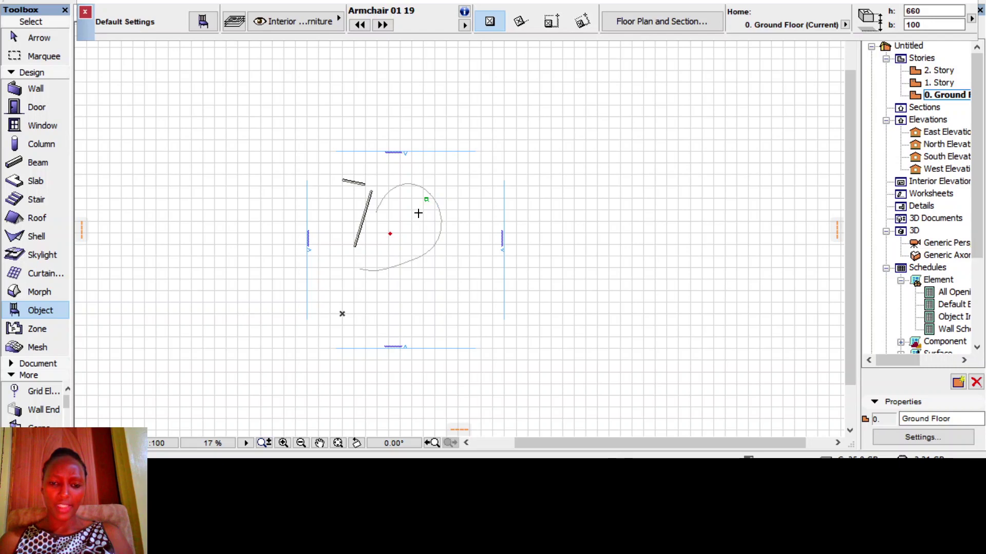
{"action": "scroll", "coordinate": [419, 213], "scroll_direction": "up", "scroll_amount": 5}
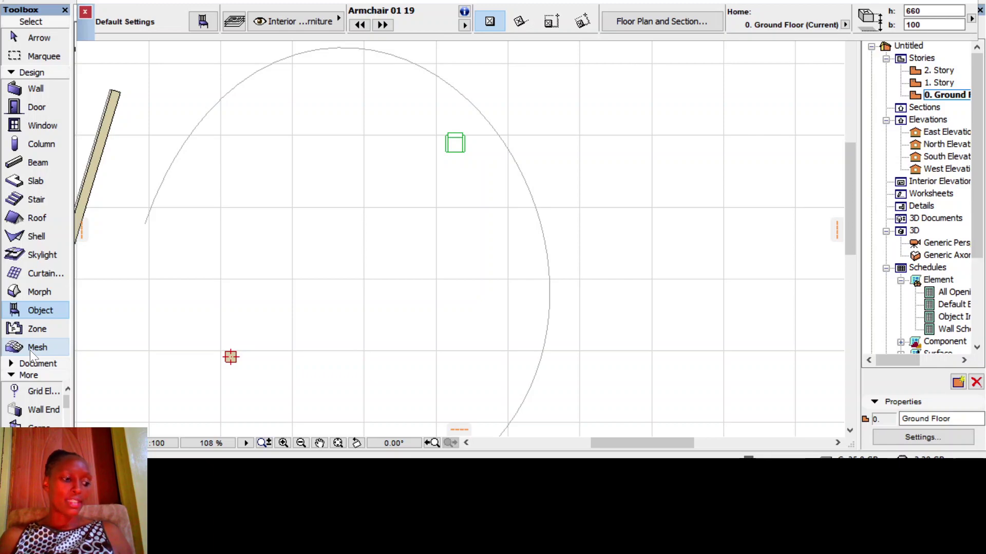
{"action": "scroll", "coordinate": [594, 199], "scroll_direction": "down", "scroll_amount": 2}
{"action": "scroll", "coordinate": [598, 200], "scroll_direction": "down", "scroll_amount": 3}
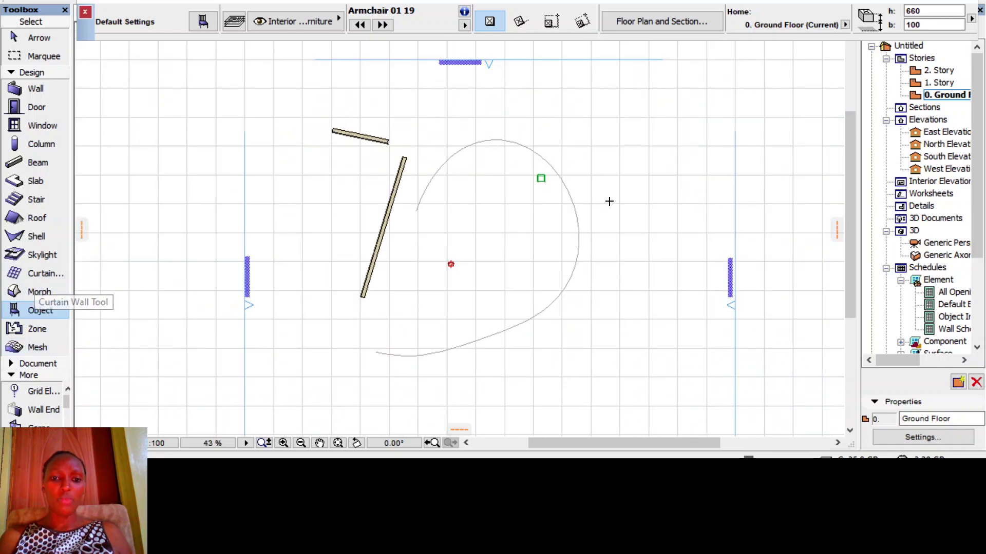
{"action": "scroll", "coordinate": [533, 282], "scroll_direction": "up", "scroll_amount": 1}
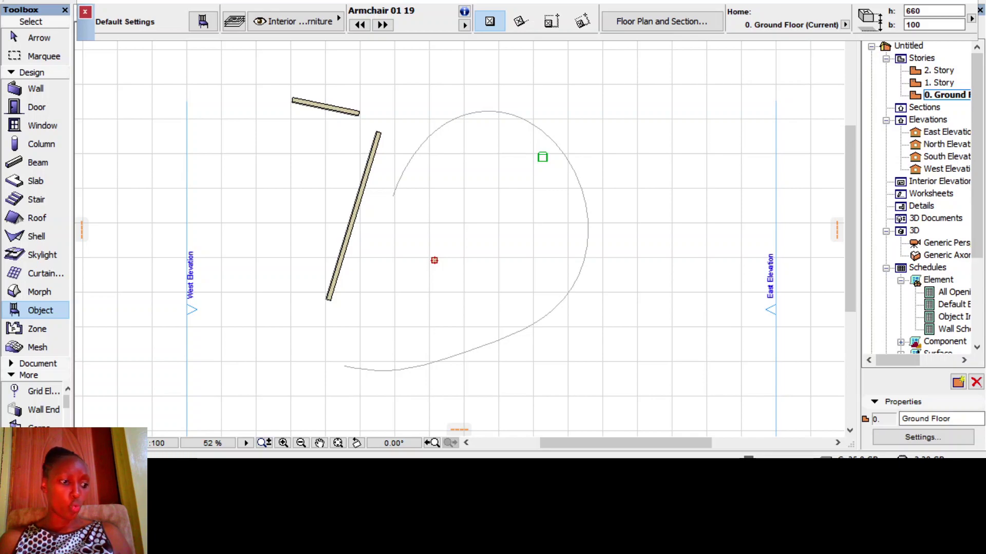
Hide the Toolbox palette and bring it back.
{"action": "left_click", "coordinate": [304, 0]}
{"action": "mouse_move", "coordinate": [391, 117]}
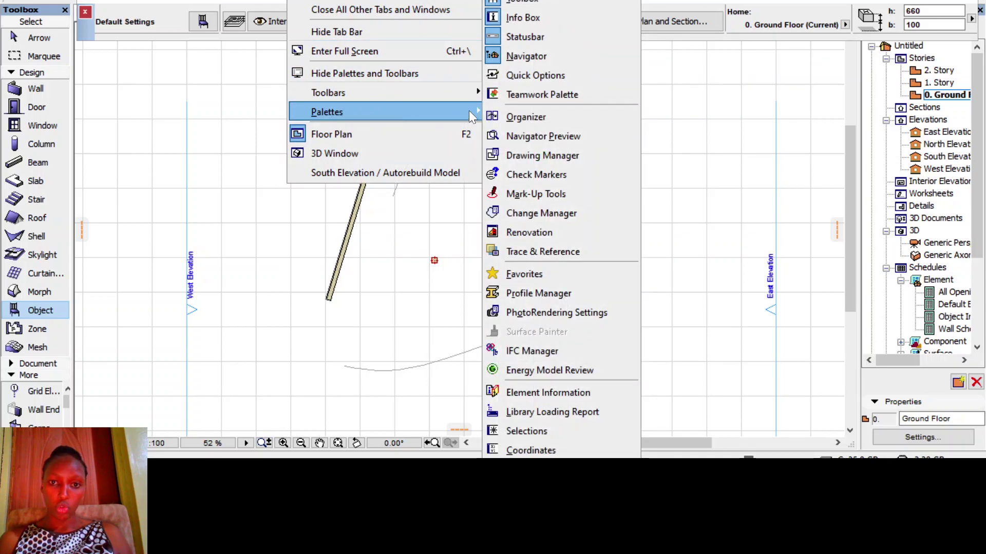
{"action": "left_click", "coordinate": [543, 1]}
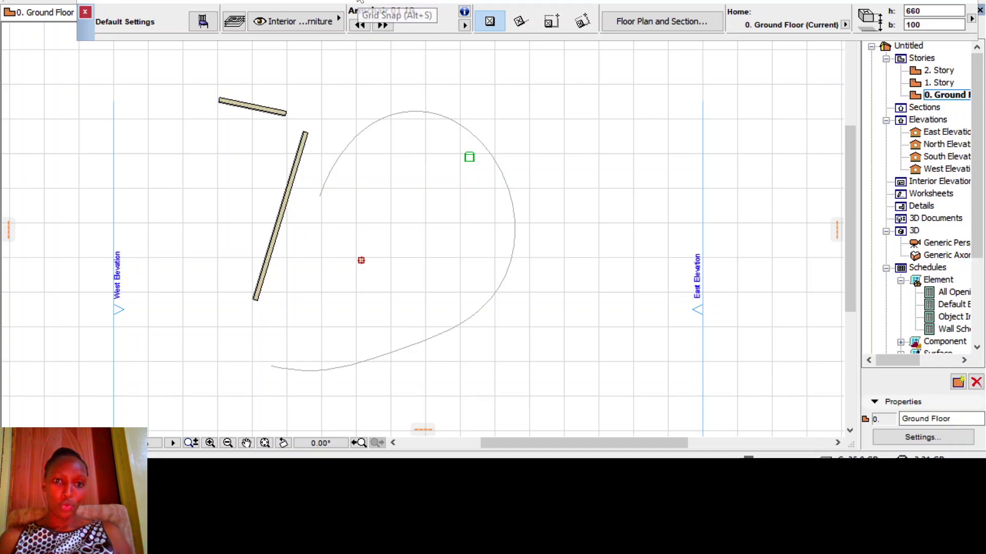
{"action": "left_click", "coordinate": [303, 1]}
{"action": "mouse_move", "coordinate": [359, 110]}
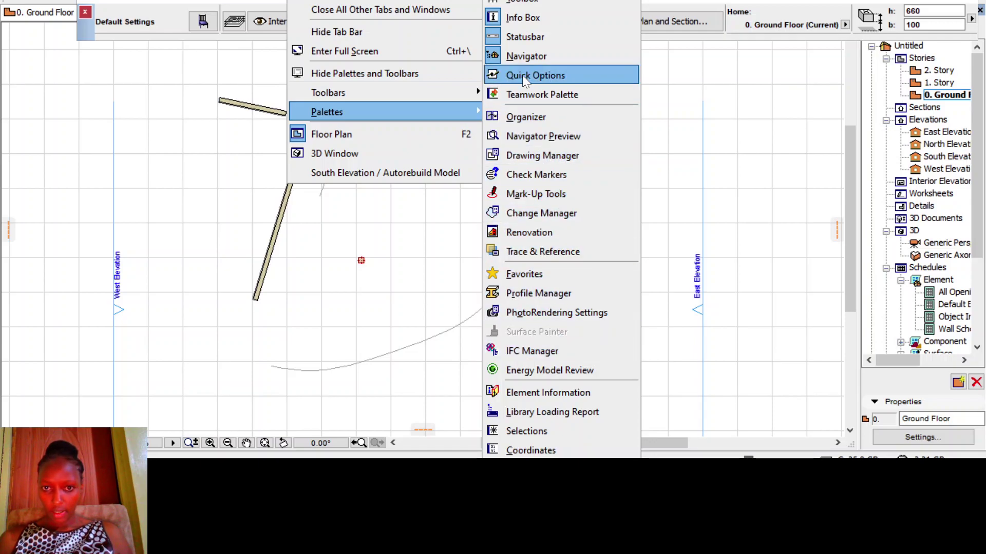
{"action": "left_click", "coordinate": [549, 2]}
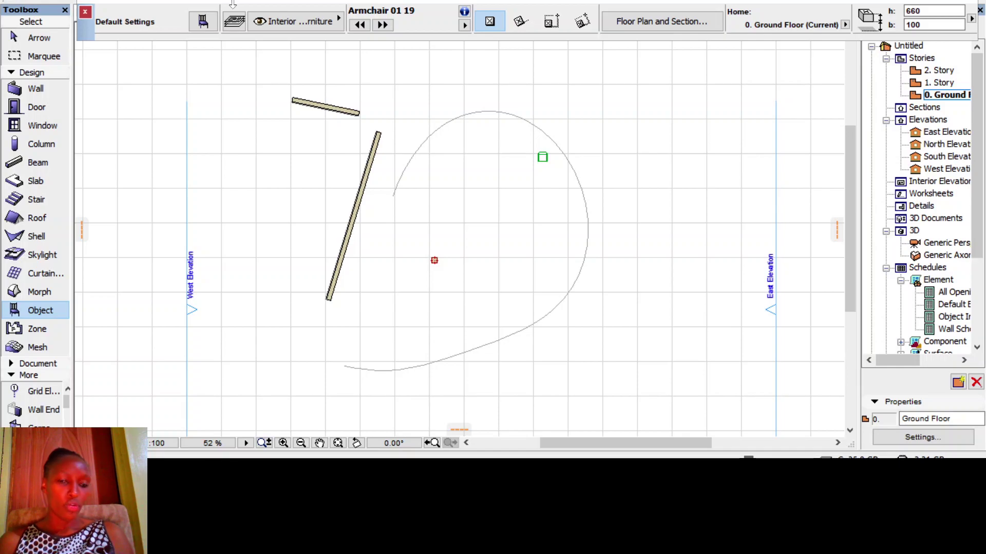
Remove the Arrow tool from the Select group in the Work Environment's Toolbox customization and apply the change.
{"action": "left_click", "coordinate": [205, 0]}
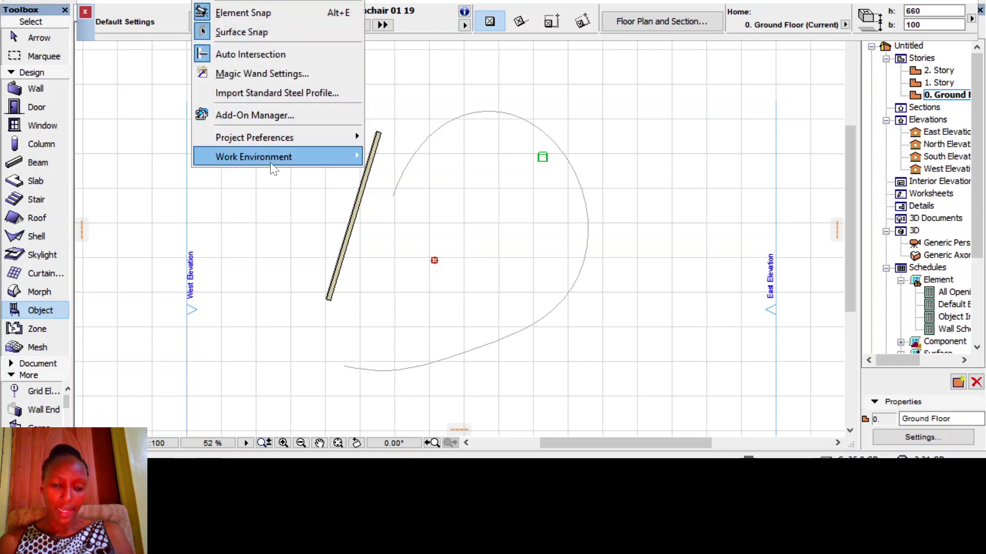
{"action": "mouse_move", "coordinate": [275, 155]}
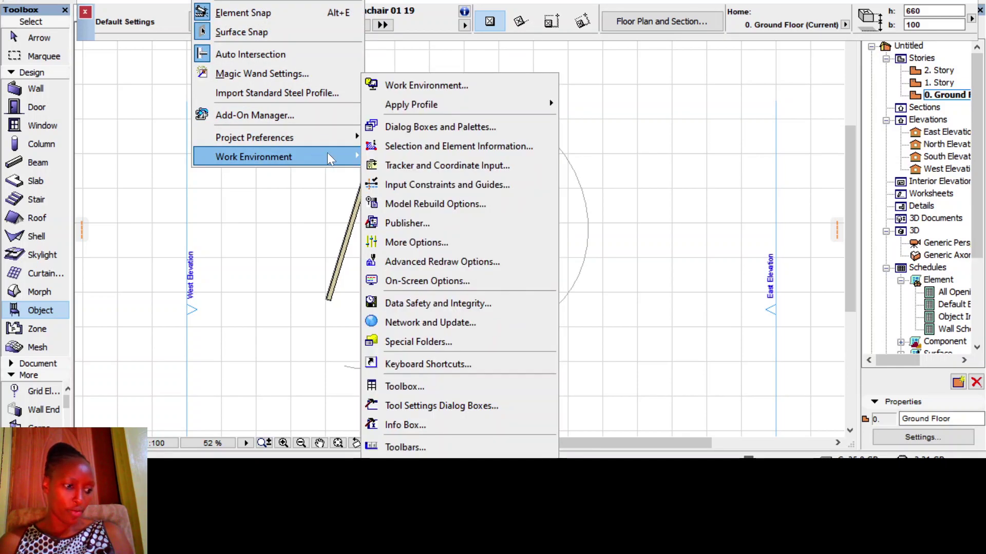
{"action": "left_click", "coordinate": [445, 387]}
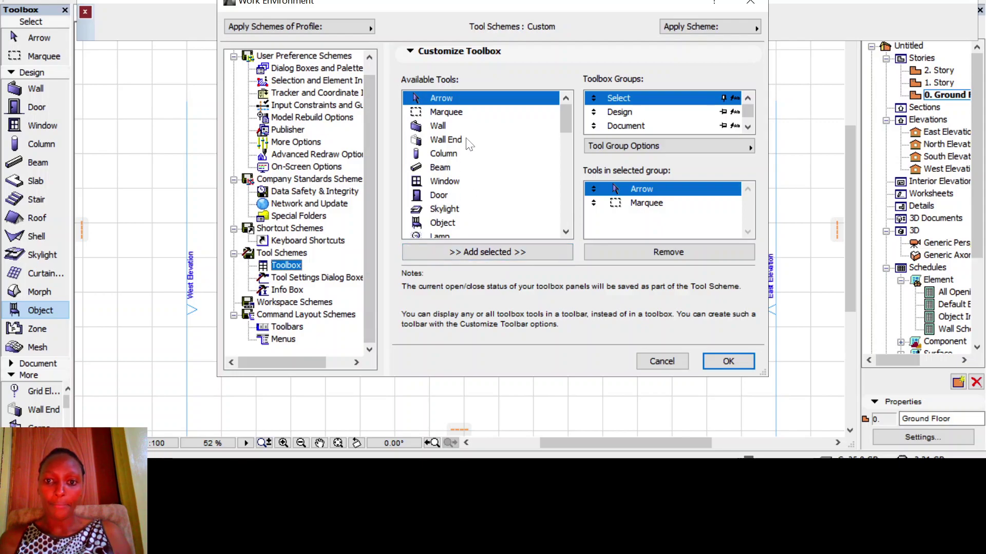
{"action": "scroll", "coordinate": [487, 135], "scroll_direction": "down", "scroll_amount": 1}
{"action": "scroll", "coordinate": [490, 149], "scroll_direction": "down", "scroll_amount": 8}
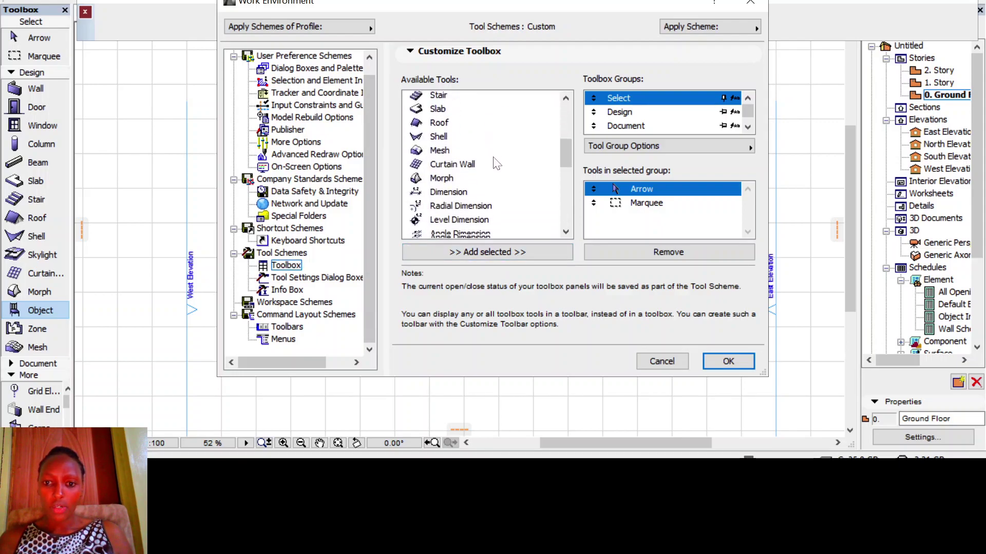
{"action": "scroll", "coordinate": [502, 188], "scroll_direction": "up", "scroll_amount": 4}
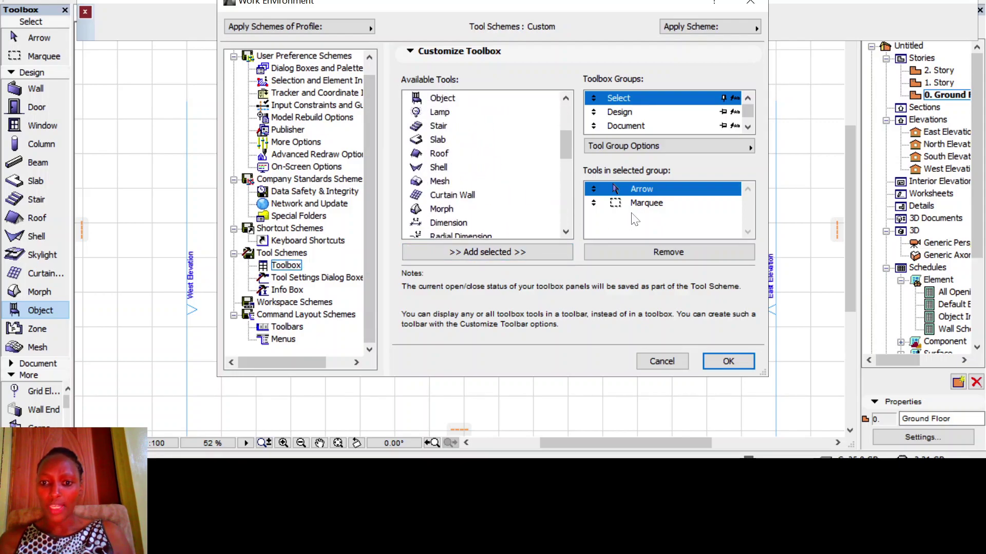
{"action": "left_click", "coordinate": [684, 252]}
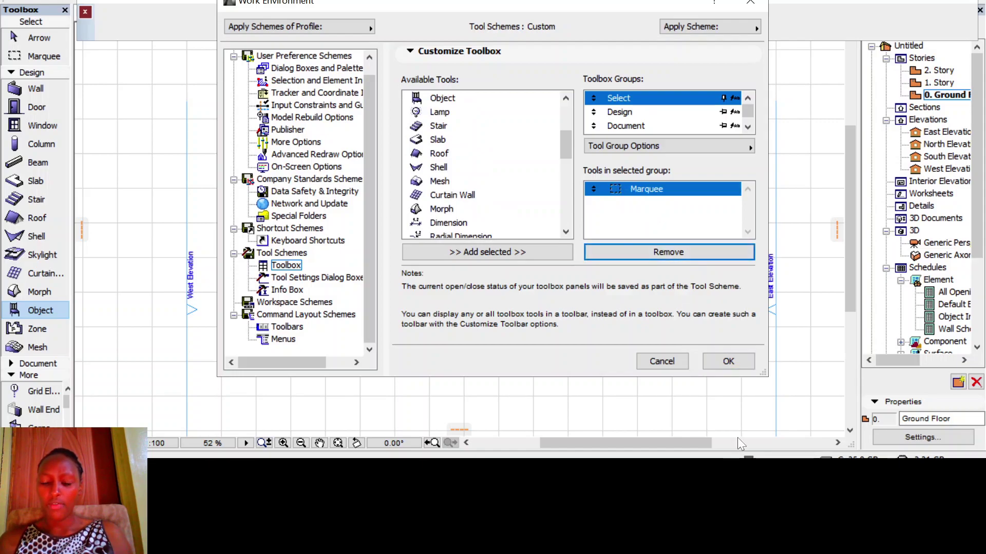
{"action": "left_click", "coordinate": [745, 362]}
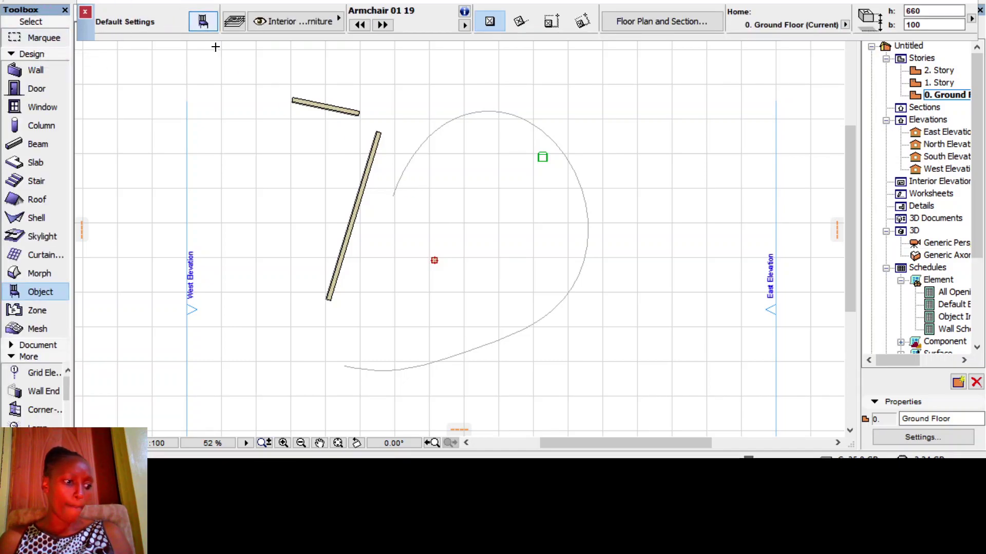
Add the Arrow tool to the Select group in the Work Environment's Toolbox customization.
{"action": "left_click", "coordinate": [208, 0]}
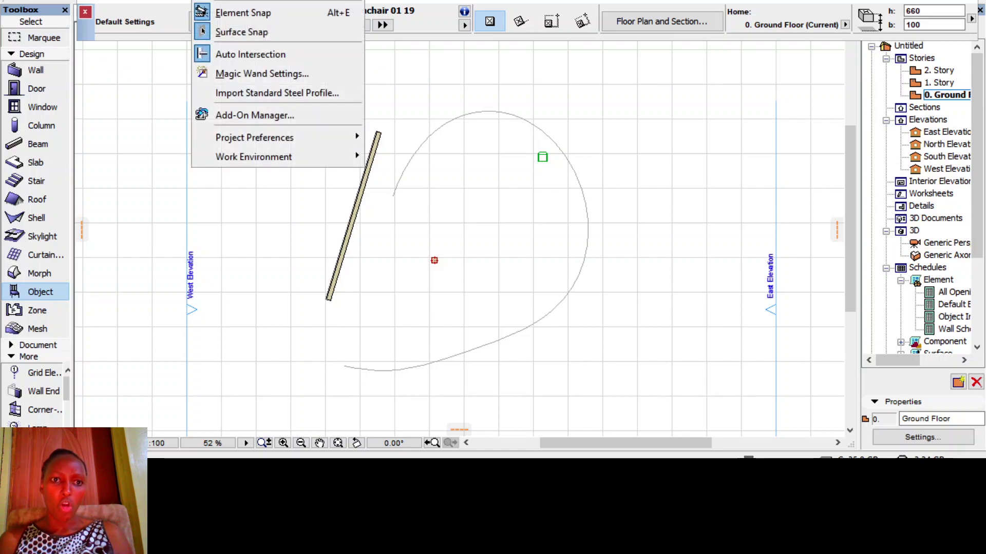
{"action": "mouse_move", "coordinate": [293, 145]}
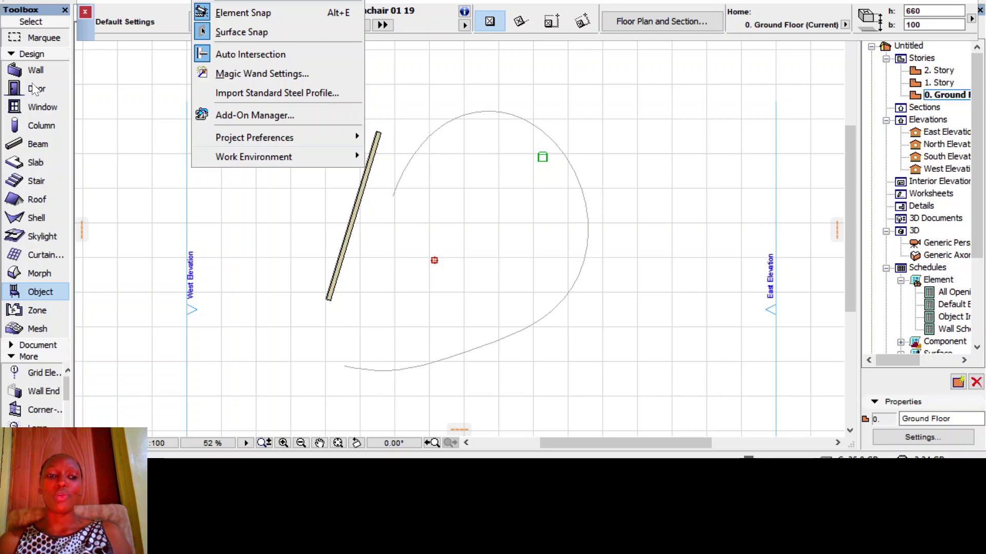
{"action": "mouse_move", "coordinate": [325, 161]}
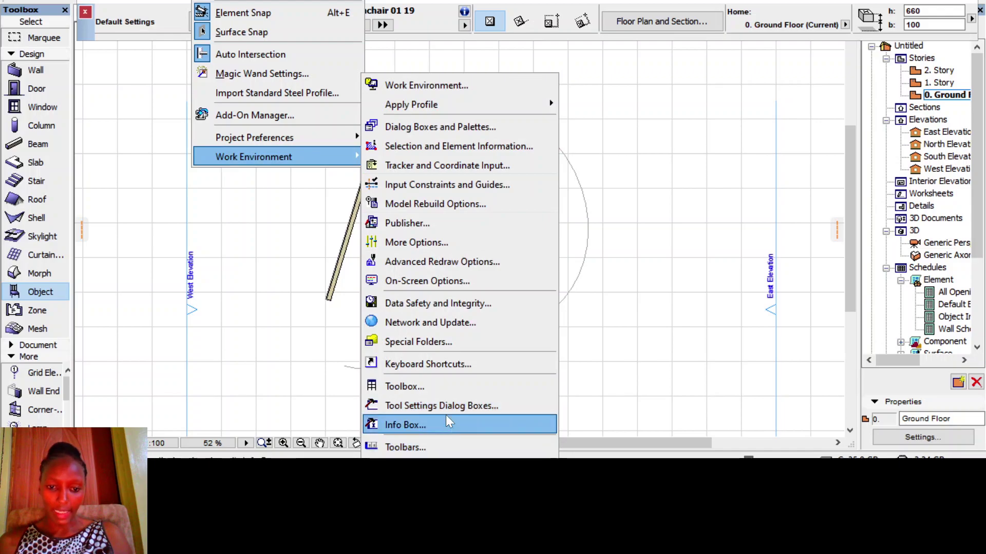
{"action": "left_click", "coordinate": [443, 386]}
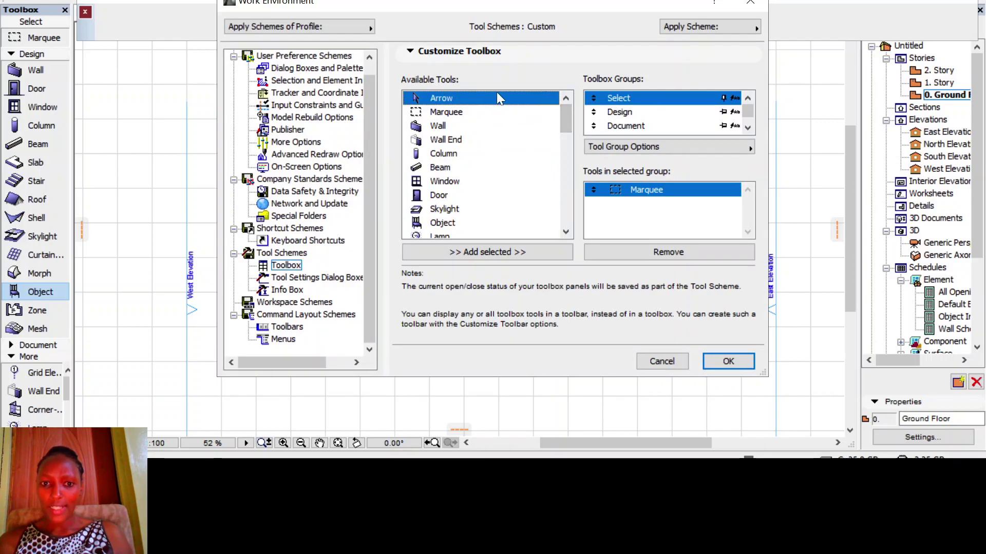
{"action": "left_click", "coordinate": [513, 252]}
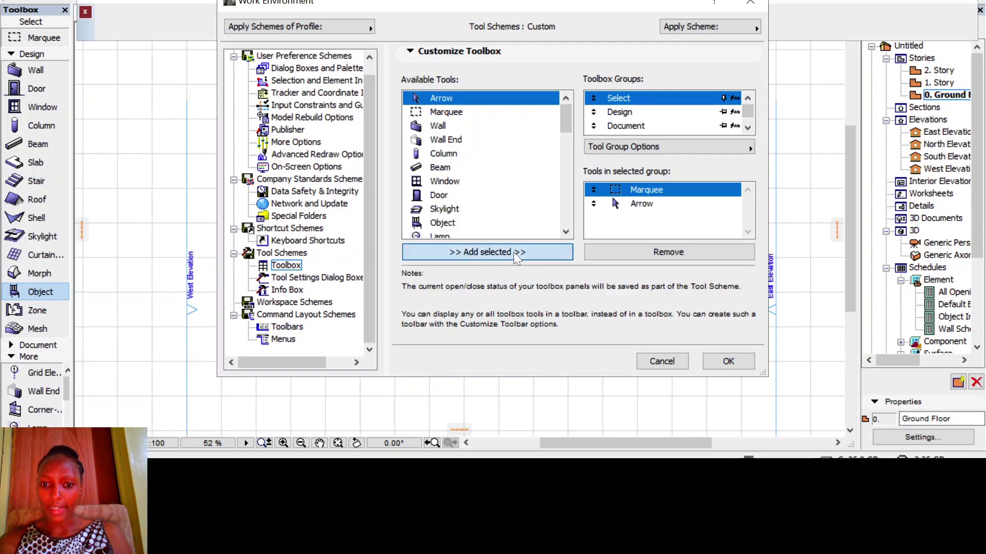
Move Arrow above Marquee in the Select group's tool order and apply the Toolbox changes.
{"action": "left_click", "coordinate": [649, 205]}
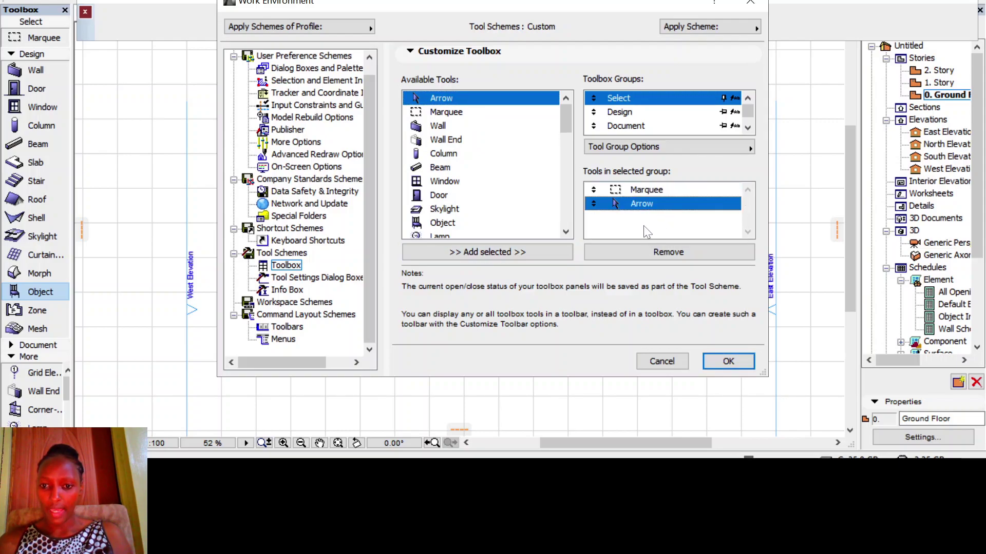
{"action": "left_click", "coordinate": [647, 188], "text": "shift"}
{"action": "left_click", "coordinate": [655, 220]}
{"action": "left_click_drag", "start_coordinate": [658, 192], "coordinate": [664, 218]}
{"action": "left_click", "coordinate": [665, 218]}
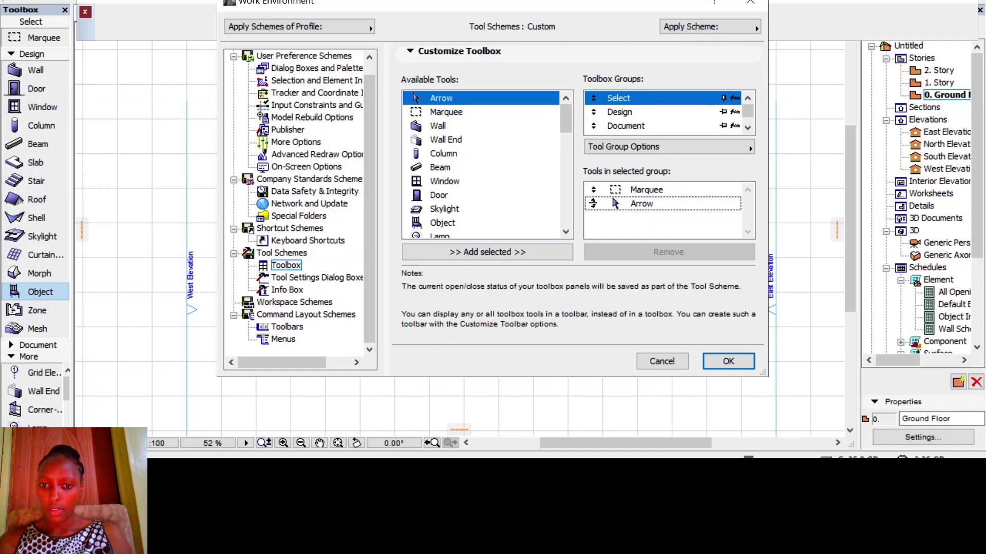
{"action": "left_click_drag", "start_coordinate": [594, 203], "coordinate": [595, 189]}
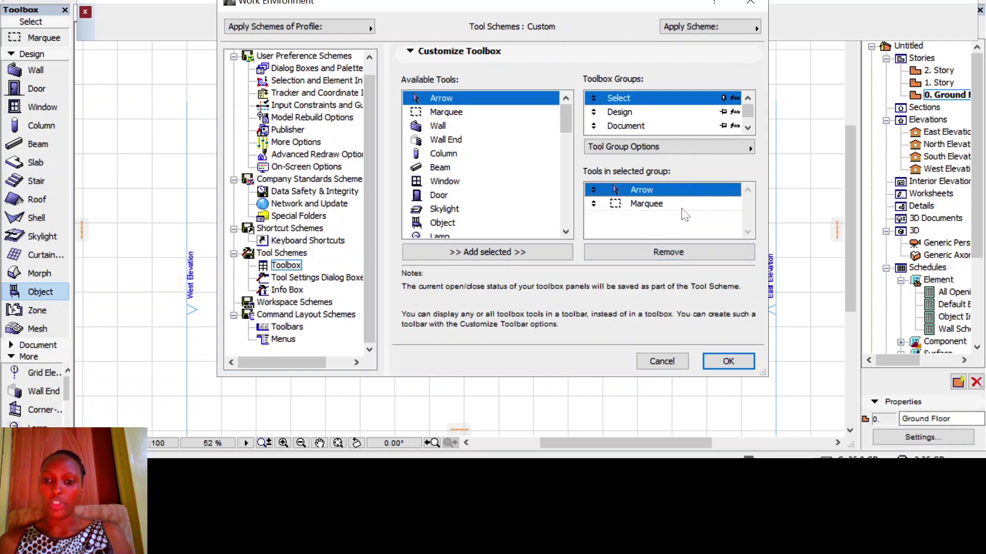
{"action": "left_click", "coordinate": [728, 361]}
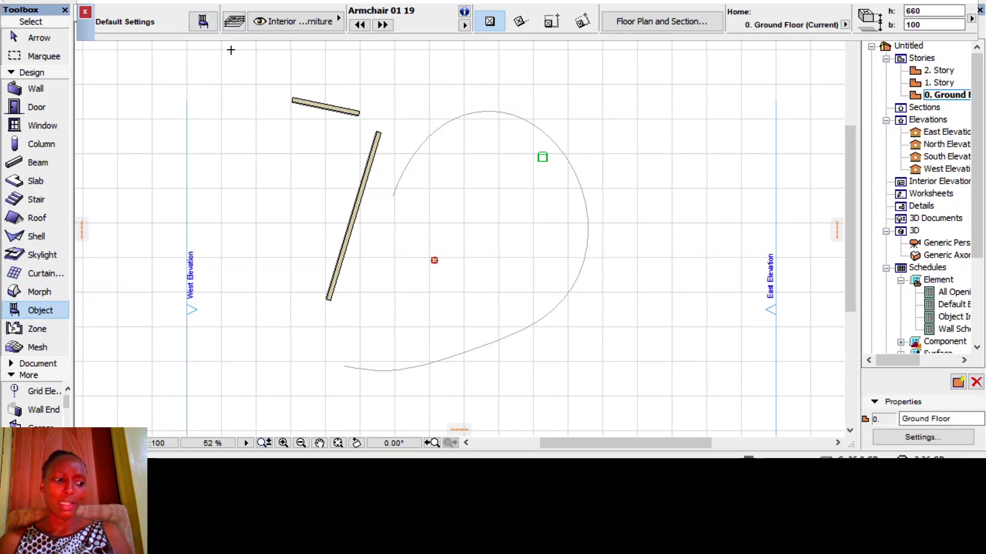
Open the Work Environment settings for customizing the Toolbox.
{"action": "left_click", "coordinate": [206, 1]}
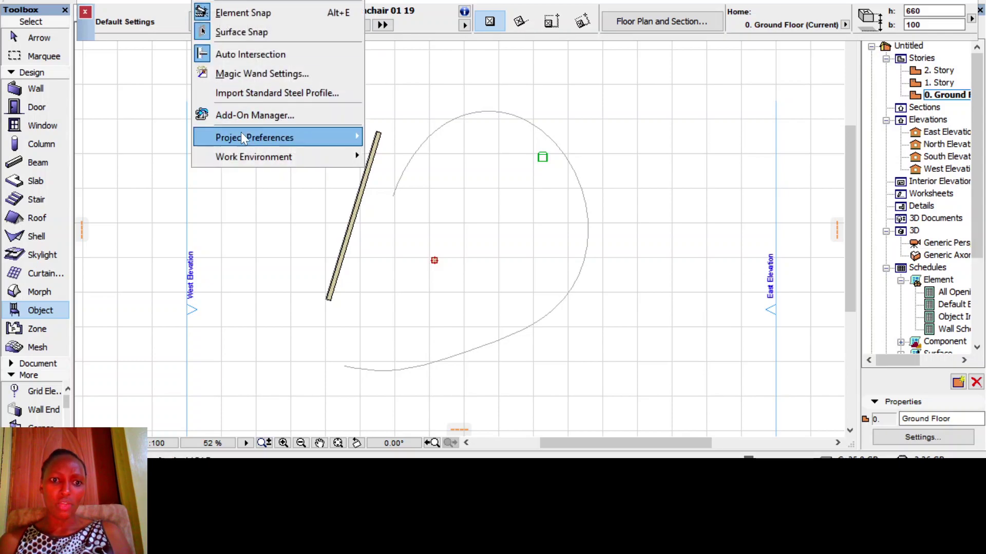
{"action": "mouse_move", "coordinate": [241, 157]}
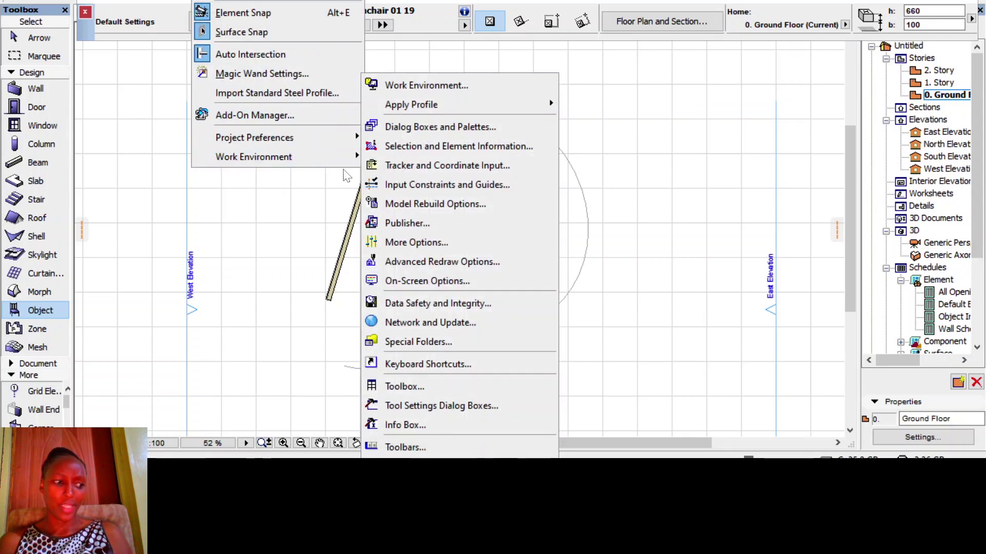
{"action": "mouse_move", "coordinate": [319, 156]}
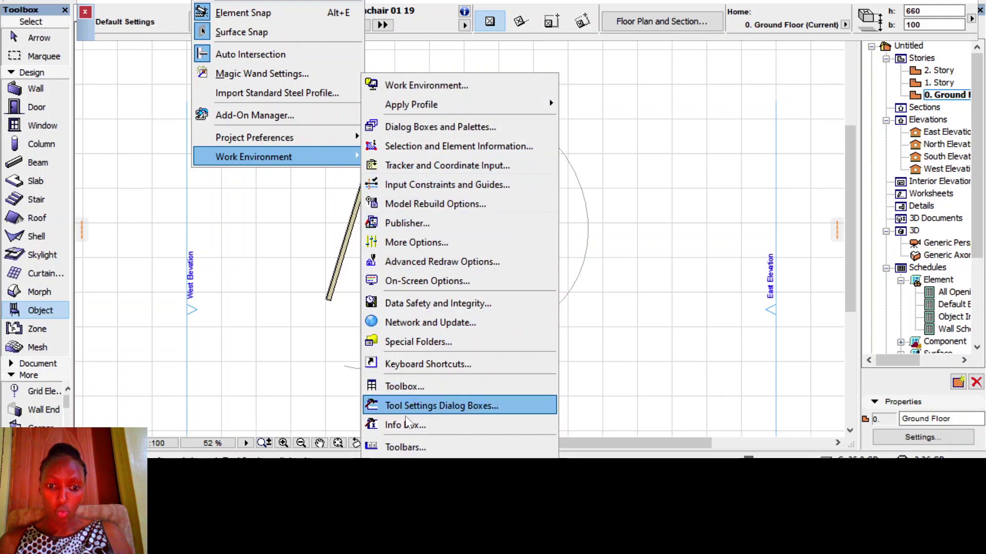
{"action": "left_click", "coordinate": [420, 384]}
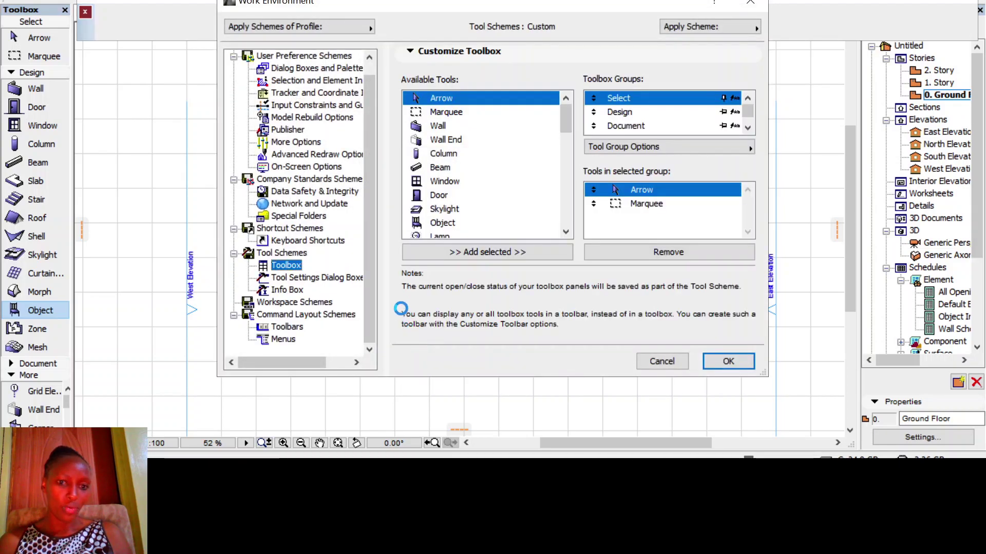
Add the Morph tool to the Select toolbox group, and remove it from that group again.
{"action": "scroll", "coordinate": [457, 159], "scroll_direction": "down", "scroll_amount": 1}
{"action": "scroll", "coordinate": [452, 156], "scroll_direction": "up", "scroll_amount": 1}
{"action": "scroll", "coordinate": [452, 156], "scroll_direction": "up", "scroll_amount": 1}
{"action": "scroll", "coordinate": [452, 157], "scroll_direction": "down", "scroll_amount": 1}
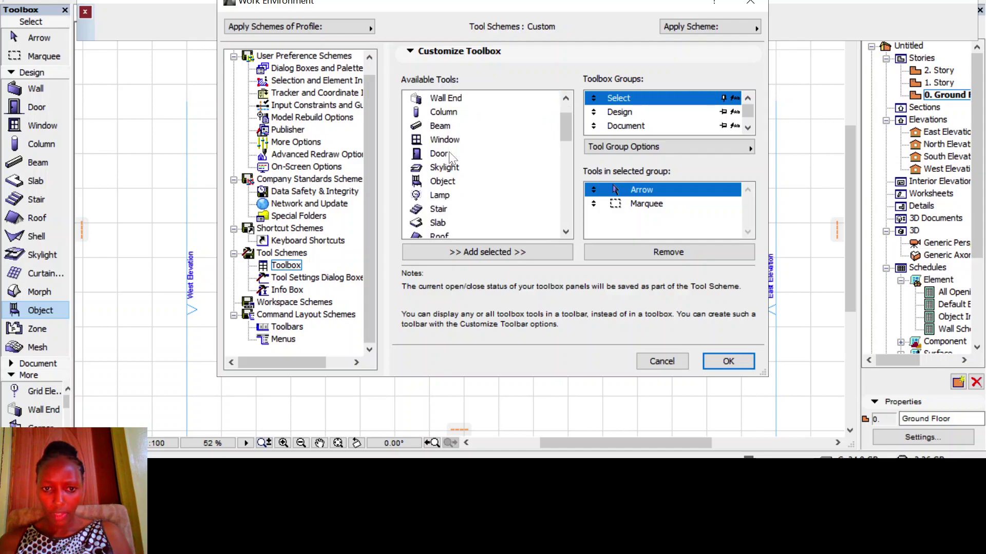
{"action": "left_click", "coordinate": [452, 167]}
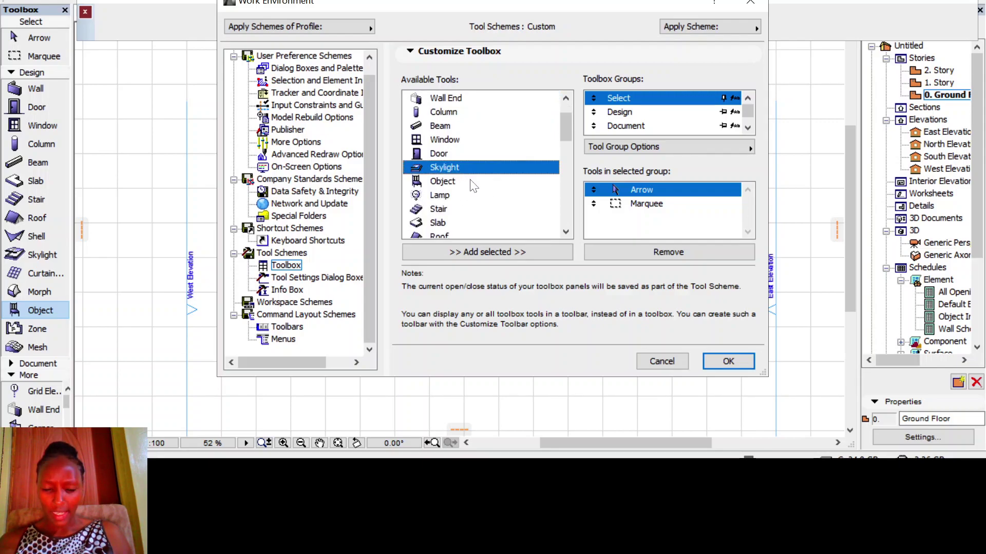
{"action": "scroll", "coordinate": [472, 185], "scroll_direction": "down", "scroll_amount": 2}
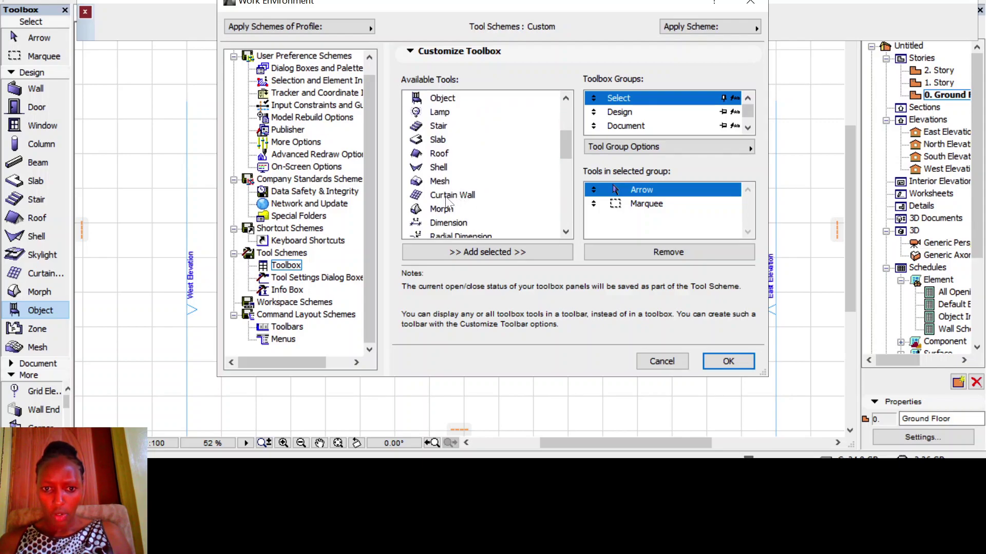
{"action": "left_click", "coordinate": [446, 209]}
{"action": "scroll", "coordinate": [456, 200], "scroll_direction": "up", "scroll_amount": 1}
{"action": "scroll", "coordinate": [464, 192], "scroll_direction": "down", "scroll_amount": 1}
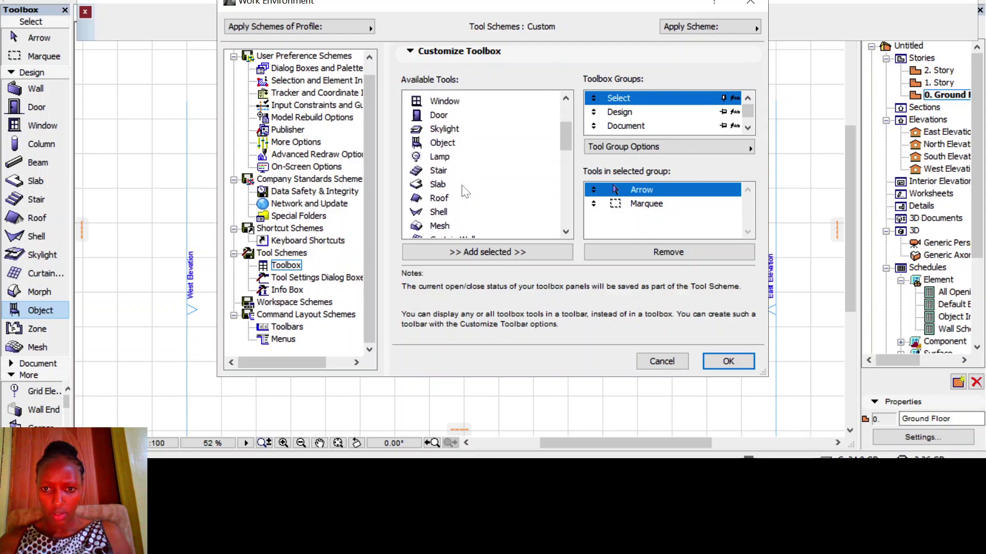
{"action": "scroll", "coordinate": [472, 193], "scroll_direction": "down", "scroll_amount": 1}
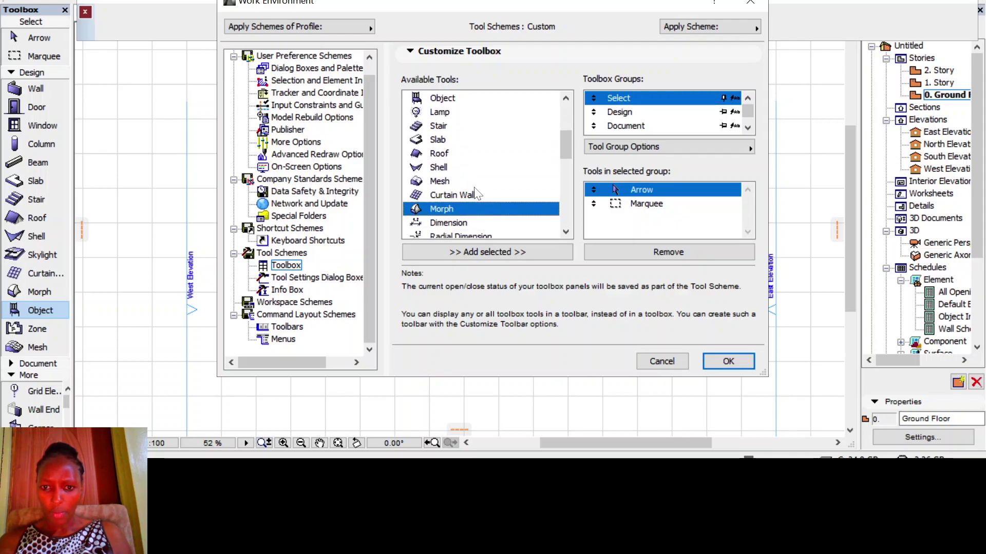
{"action": "left_click", "coordinate": [486, 251]}
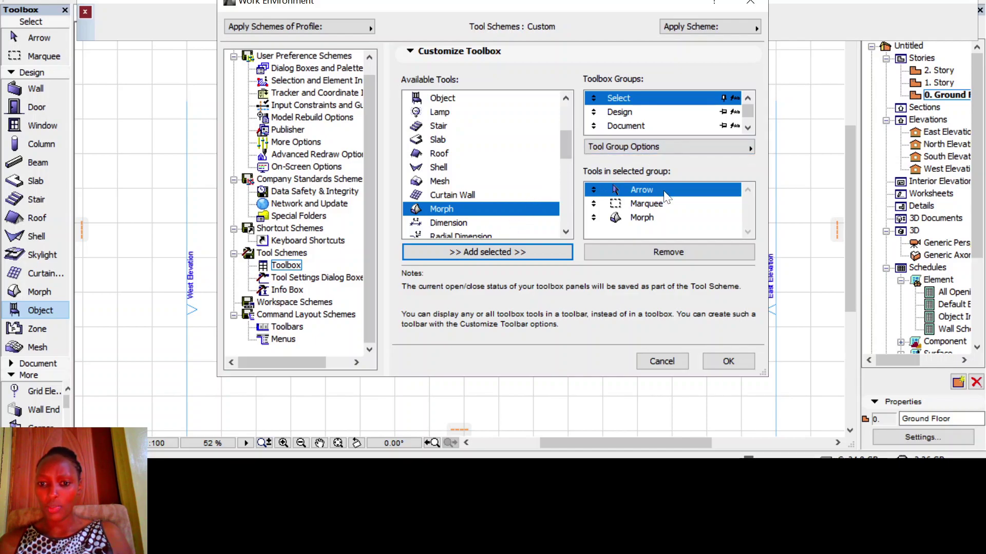
{"action": "left_click", "coordinate": [644, 220]}
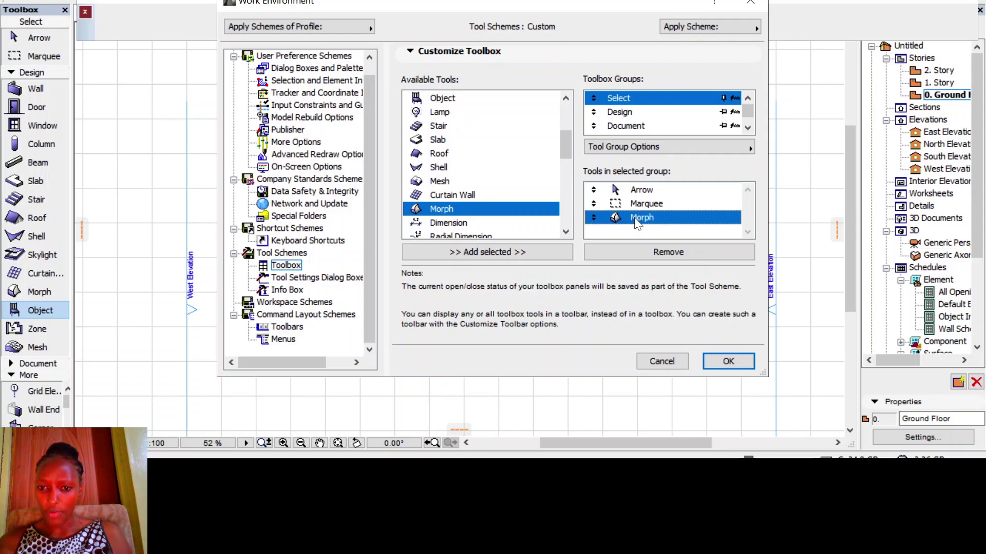
{"action": "left_click", "coordinate": [637, 251]}
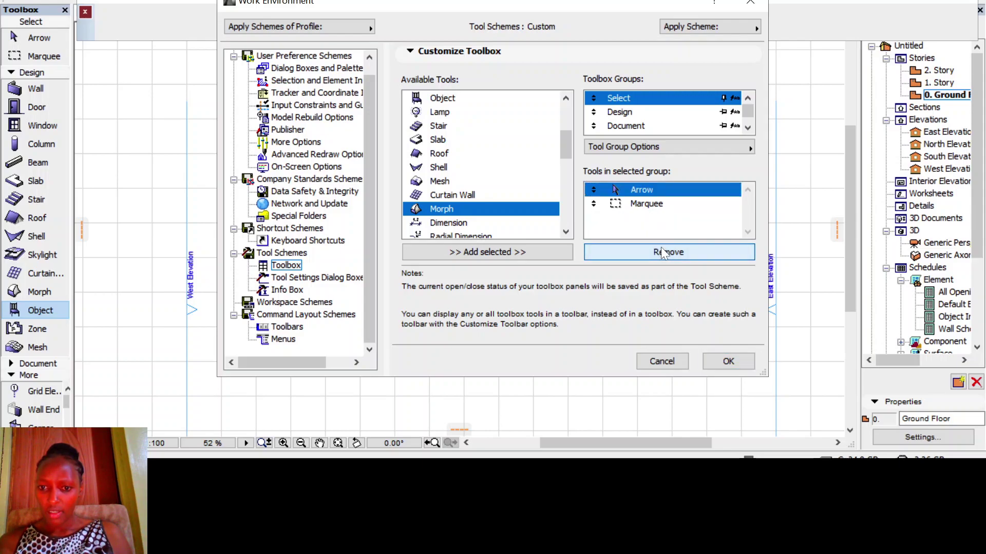
Remove the Morph and Shell tools from the Design toolbox group.
{"action": "left_click", "coordinate": [613, 113]}
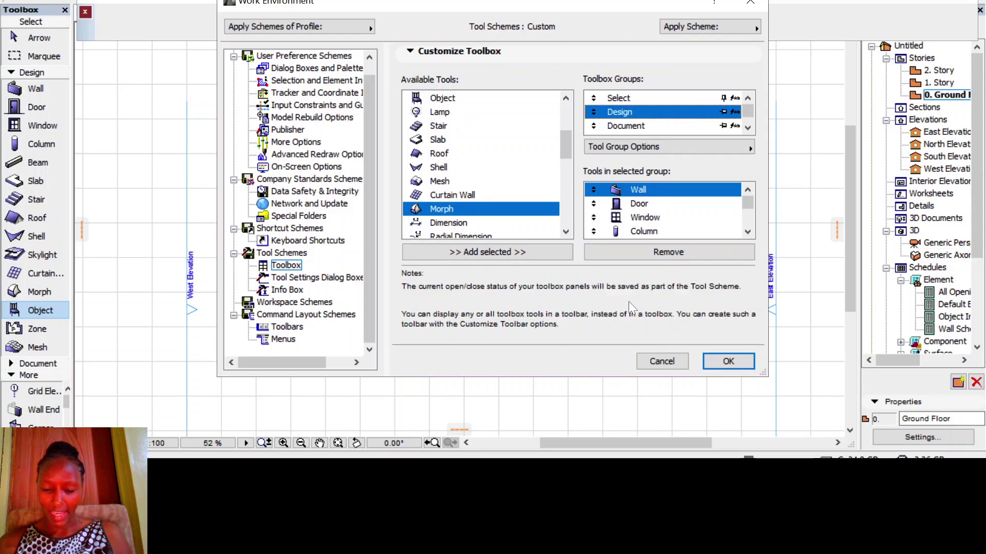
{"action": "scroll", "coordinate": [711, 201], "scroll_direction": "down", "scroll_amount": 3}
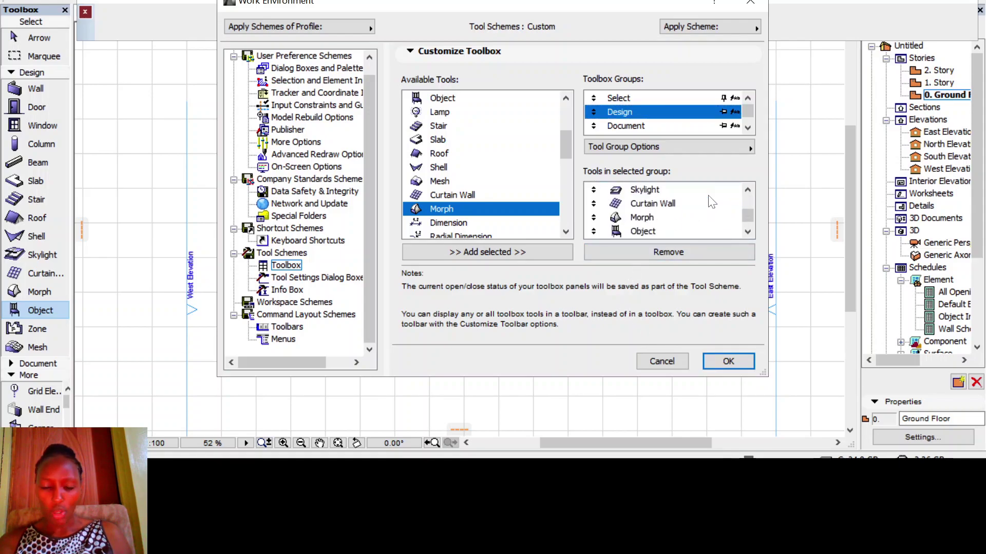
{"action": "left_click", "coordinate": [648, 221]}
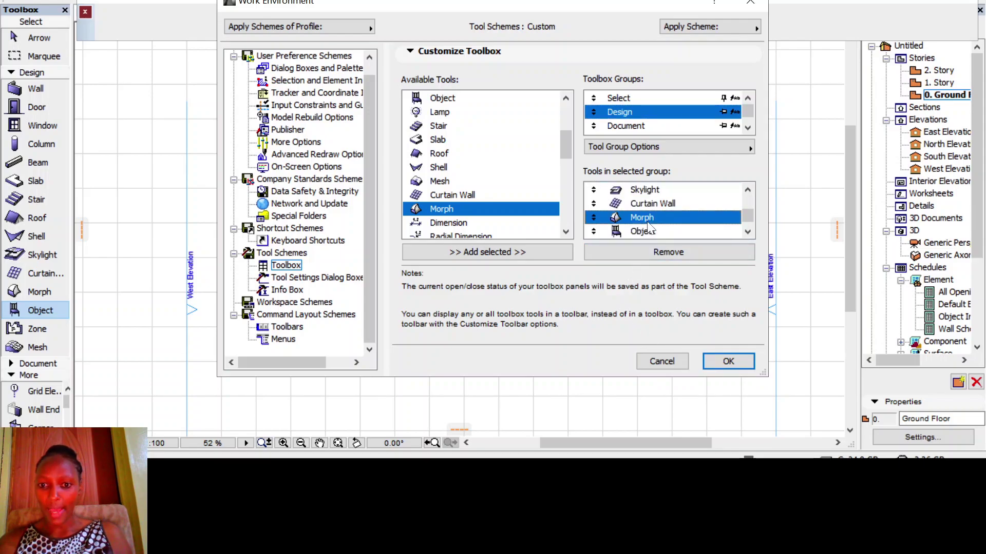
{"action": "left_click", "coordinate": [665, 250]}
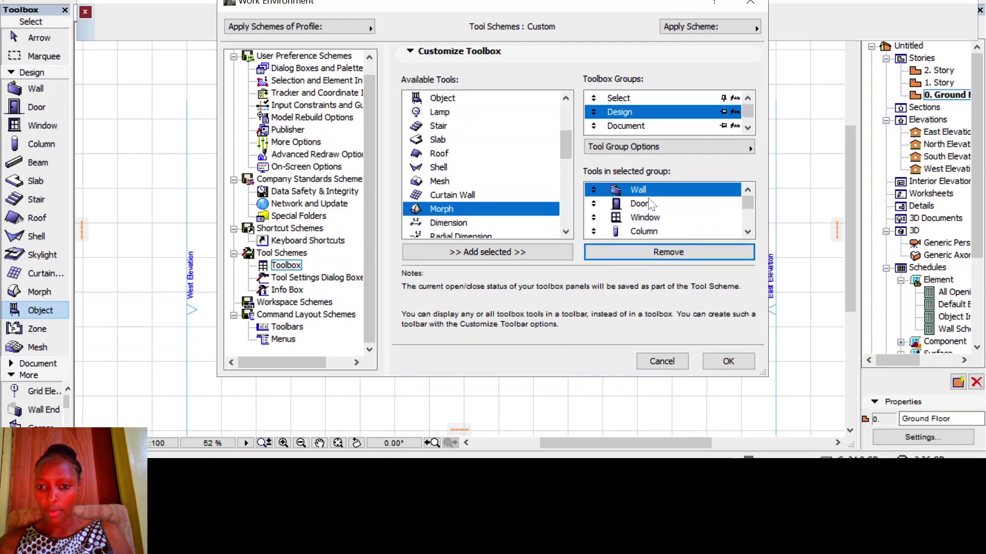
{"action": "scroll", "coordinate": [651, 205], "scroll_direction": "down", "scroll_amount": 2}
{"action": "left_click", "coordinate": [645, 216]}
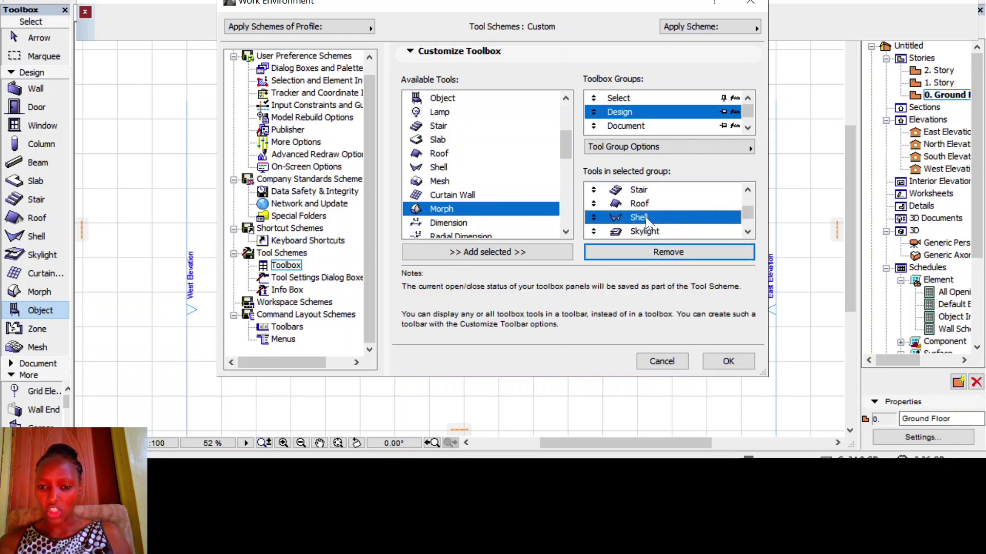
{"action": "left_click", "coordinate": [649, 252]}
Remove the Skylight and Curtain Wall tools from the Design toolbox group and apply the Toolbox changes.
{"action": "scroll", "coordinate": [648, 203], "scroll_direction": "down", "scroll_amount": 2}
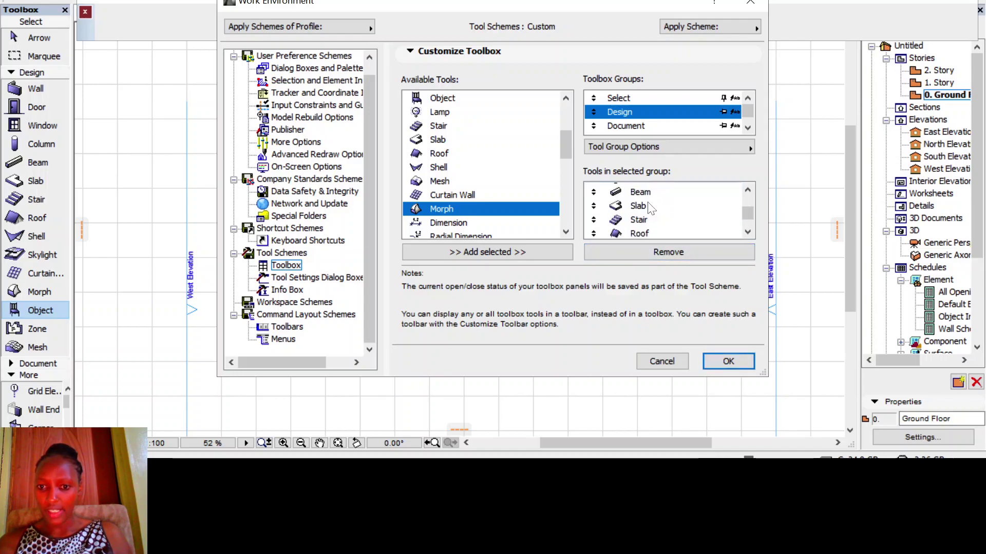
{"action": "left_click", "coordinate": [648, 219]}
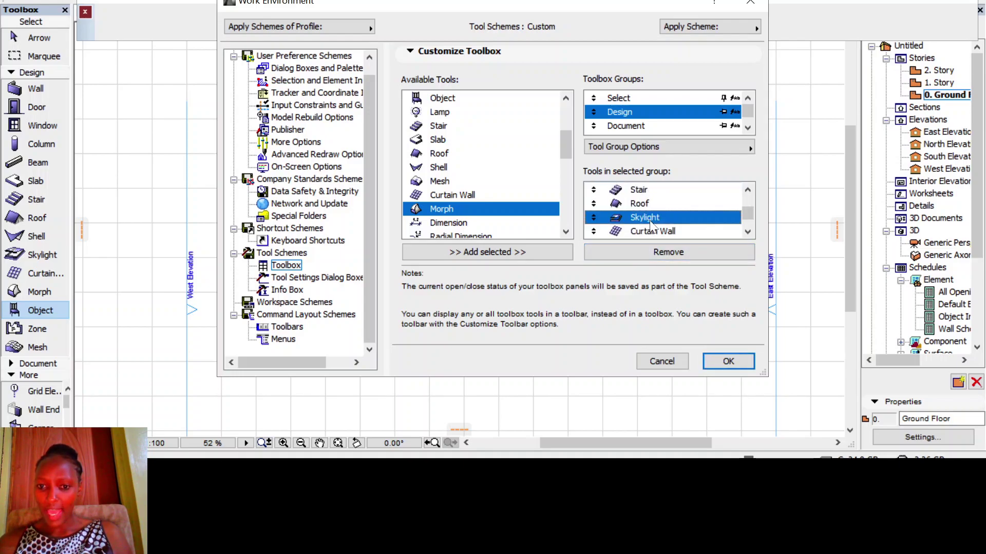
{"action": "left_click", "coordinate": [659, 252]}
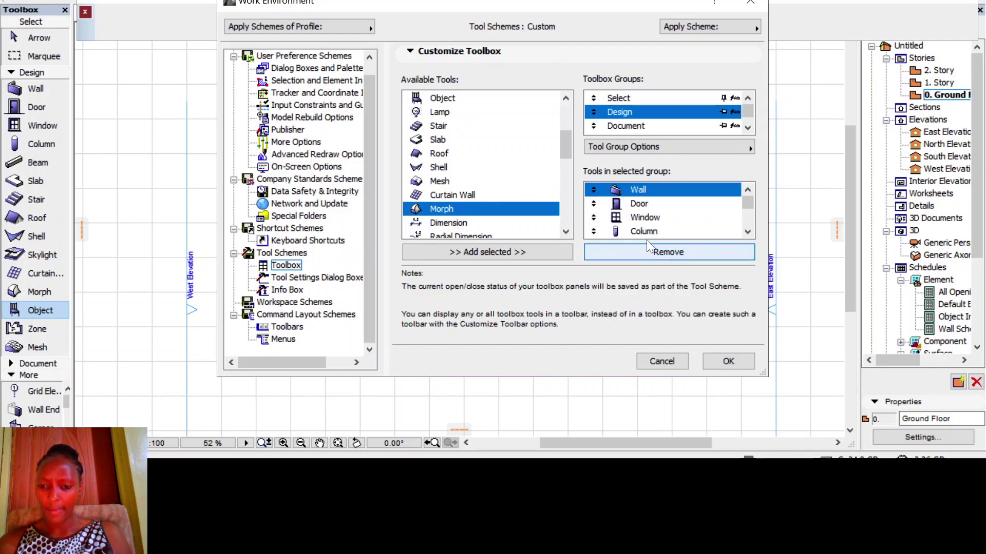
{"action": "scroll", "coordinate": [666, 218], "scroll_direction": "down", "scroll_amount": 1}
{"action": "scroll", "coordinate": [666, 218], "scroll_direction": "down", "scroll_amount": 2}
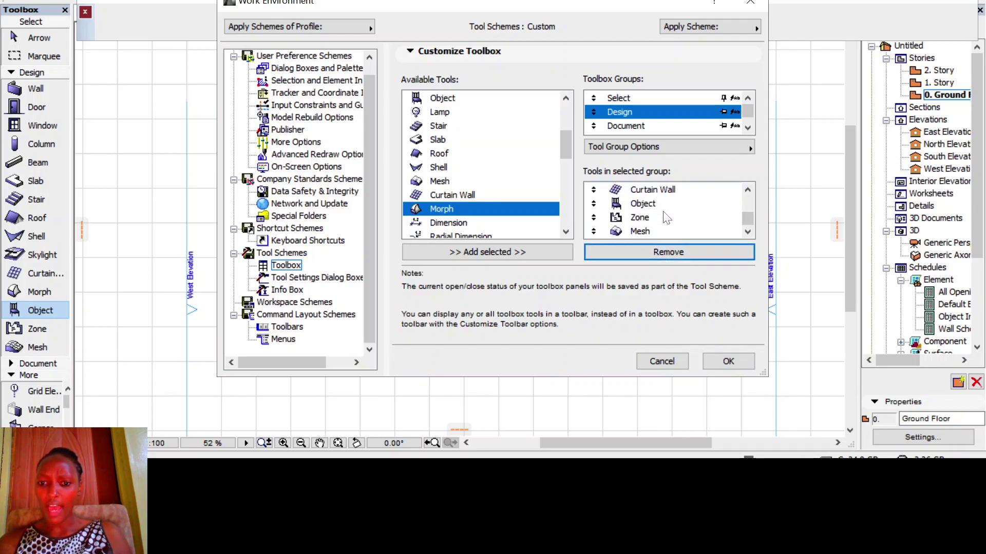
{"action": "left_click", "coordinate": [671, 194]}
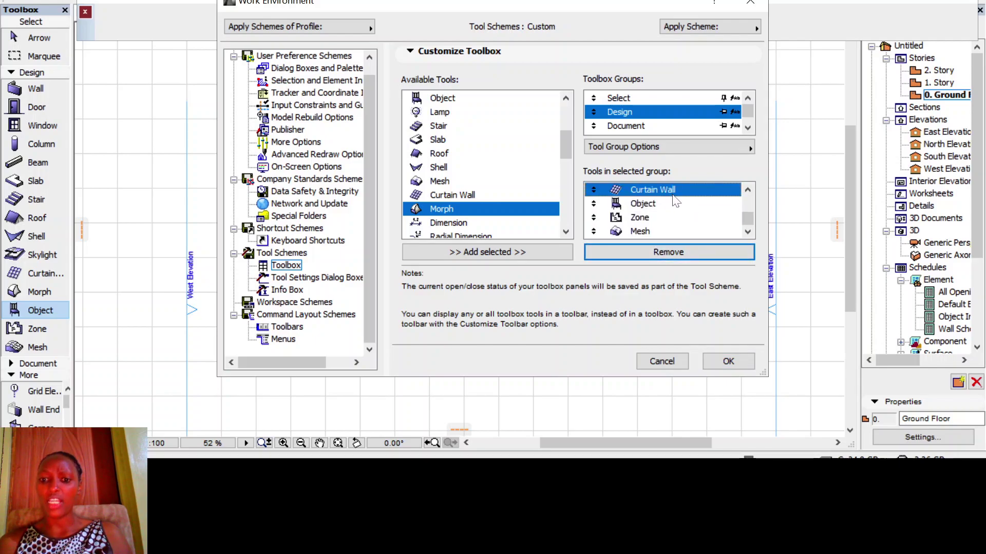
{"action": "left_click", "coordinate": [714, 250]}
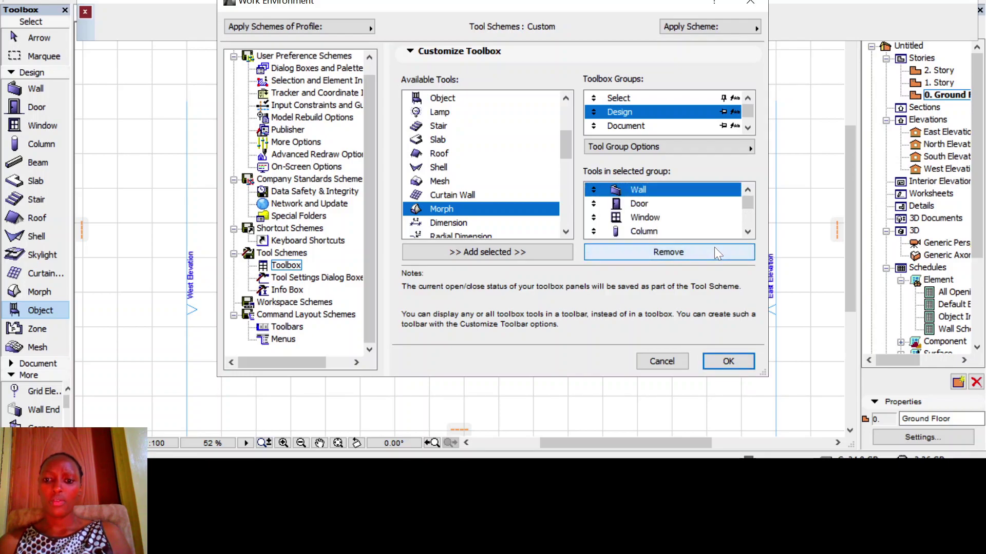
{"action": "left_click", "coordinate": [724, 359]}
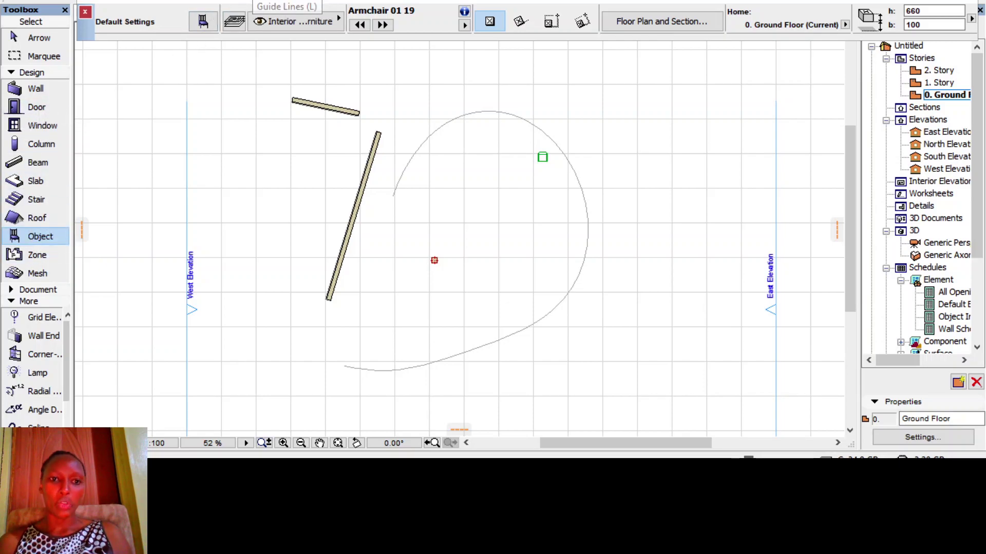
Reopen the Work Environment settings for customizing the Toolbox.
{"action": "left_click", "coordinate": [208, 1]}
{"action": "mouse_move", "coordinate": [317, 150]}
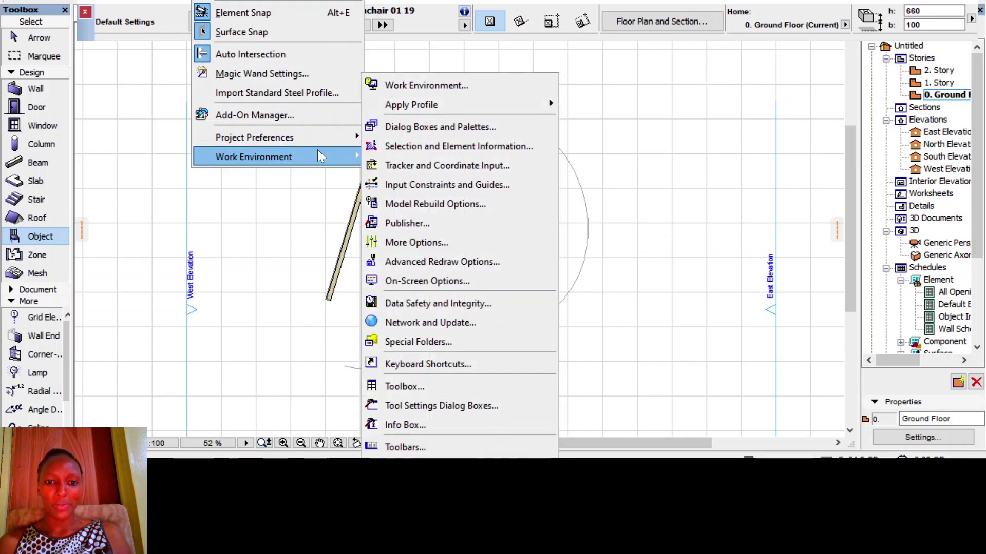
{"action": "left_click", "coordinate": [424, 386]}
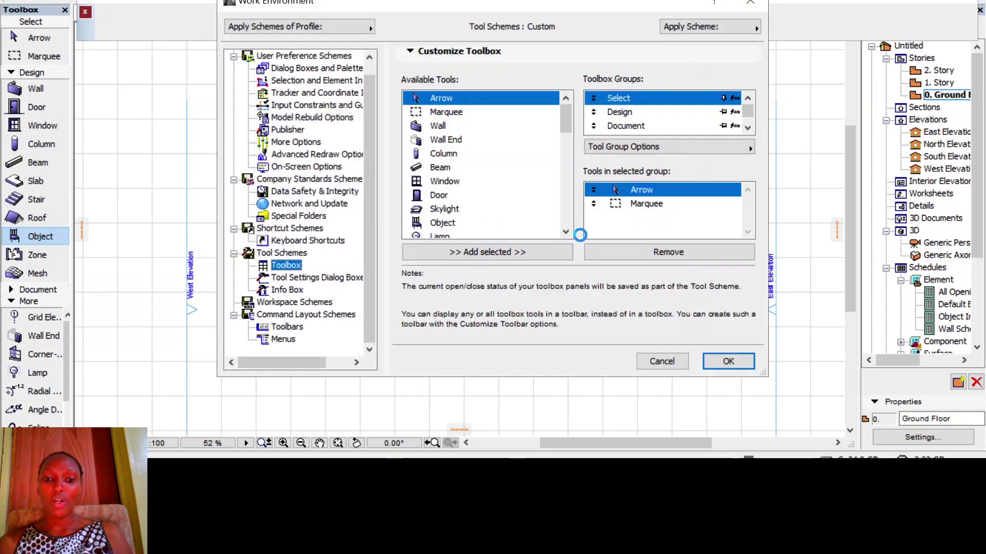
Add the Skylight tool to the Design toolbox group.
{"action": "left_click", "coordinate": [627, 112]}
{"action": "scroll", "coordinate": [655, 235], "scroll_direction": "down", "scroll_amount": 3}
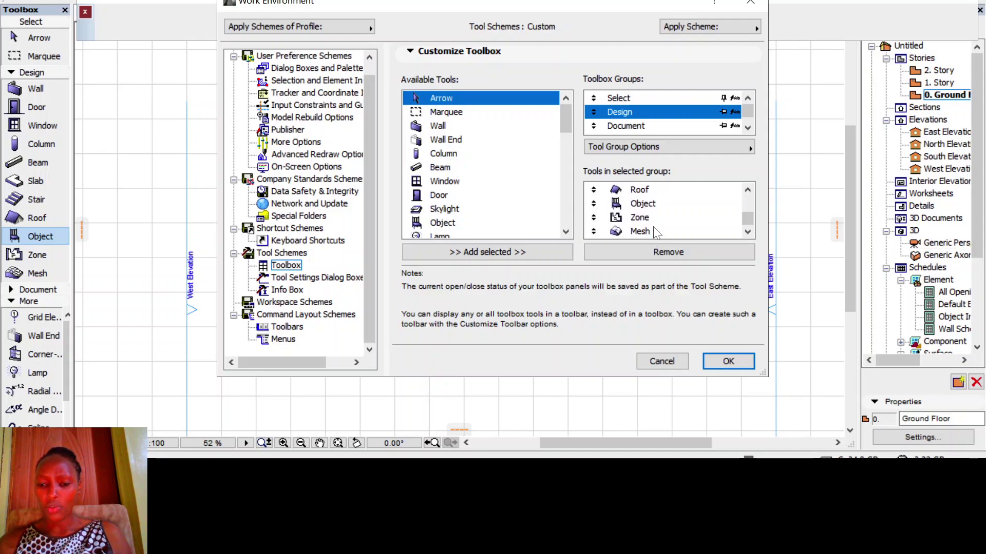
{"action": "scroll", "coordinate": [653, 226], "scroll_direction": "up", "scroll_amount": 4}
{"action": "scroll", "coordinate": [652, 226], "scroll_direction": "down", "scroll_amount": 3}
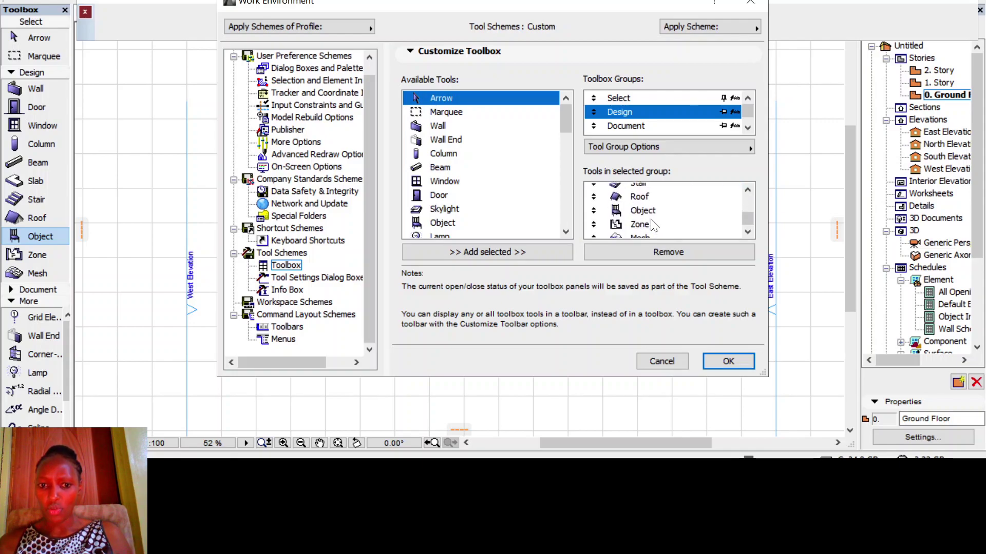
{"action": "scroll", "coordinate": [654, 226], "scroll_direction": "up", "scroll_amount": 3}
{"action": "scroll", "coordinate": [655, 226], "scroll_direction": "down", "scroll_amount": 1}
{"action": "scroll", "coordinate": [653, 226], "scroll_direction": "down", "scroll_amount": 2}
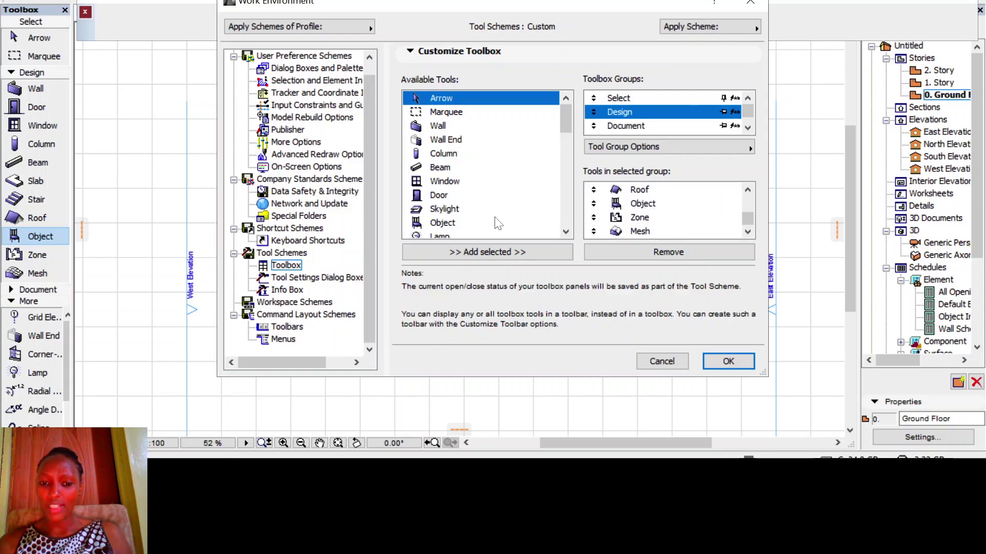
{"action": "left_click", "coordinate": [441, 210]}
{"action": "left_click", "coordinate": [467, 251]}
{"action": "scroll", "coordinate": [706, 224], "scroll_direction": "down", "scroll_amount": 3}
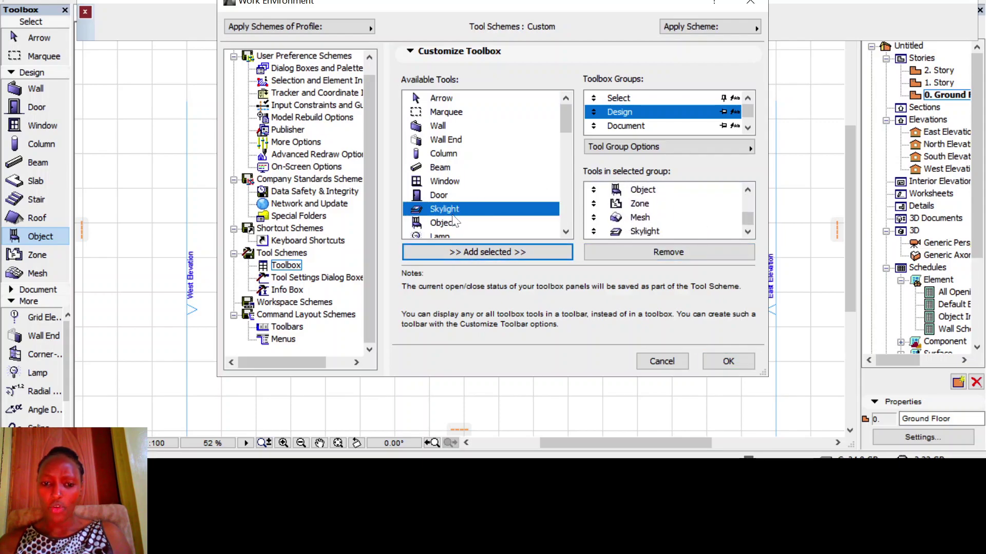
Add the Morph tool to the Design toolbox group and apply the Toolbox changes.
{"action": "scroll", "coordinate": [452, 194], "scroll_direction": "down", "scroll_amount": 4}
{"action": "scroll", "coordinate": [452, 194], "scroll_direction": "up", "scroll_amount": 2}
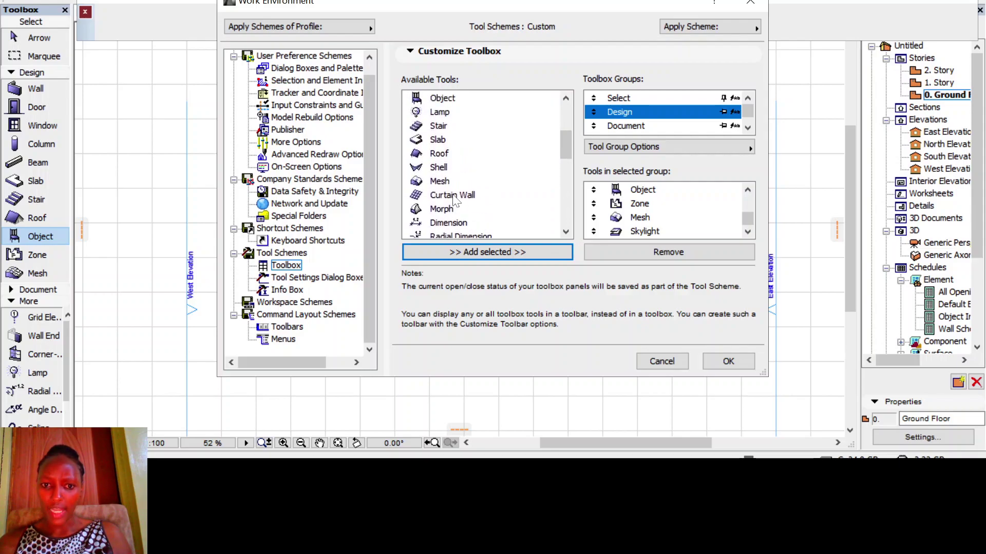
{"action": "left_click", "coordinate": [436, 207]}
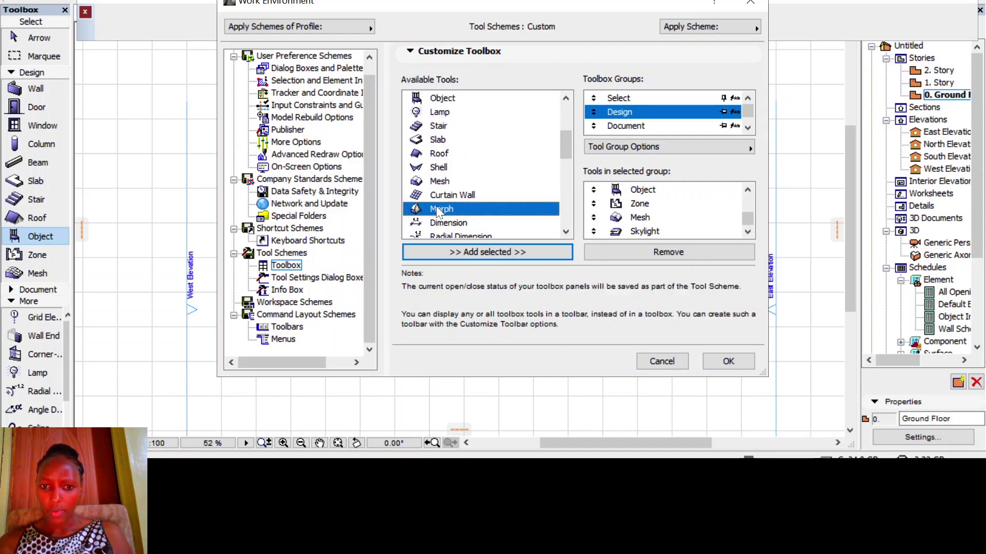
{"action": "left_click", "coordinate": [485, 251]}
{"action": "scroll", "coordinate": [691, 210], "scroll_direction": "down", "scroll_amount": 2}
{"action": "scroll", "coordinate": [691, 210], "scroll_direction": "down", "scroll_amount": 2}
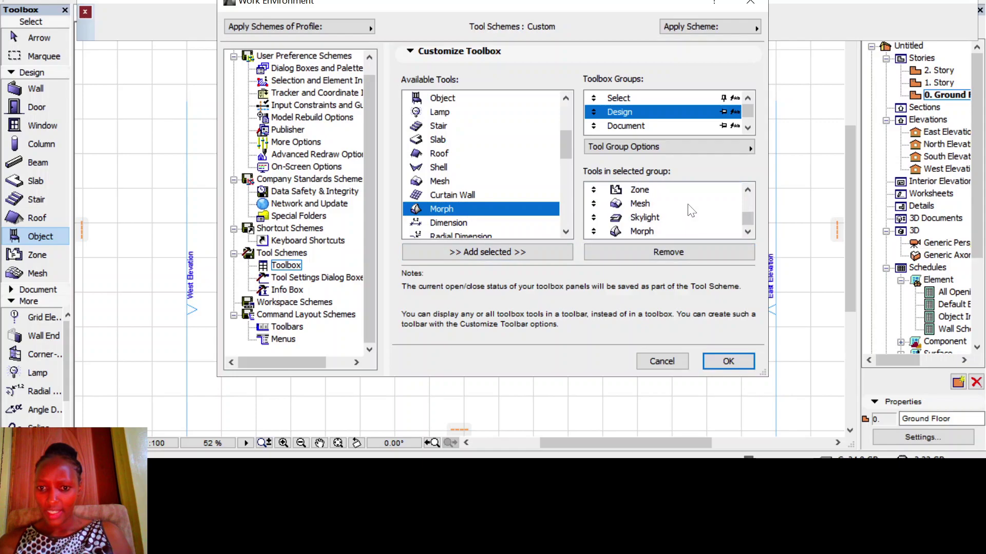
{"action": "left_click", "coordinate": [727, 361]}
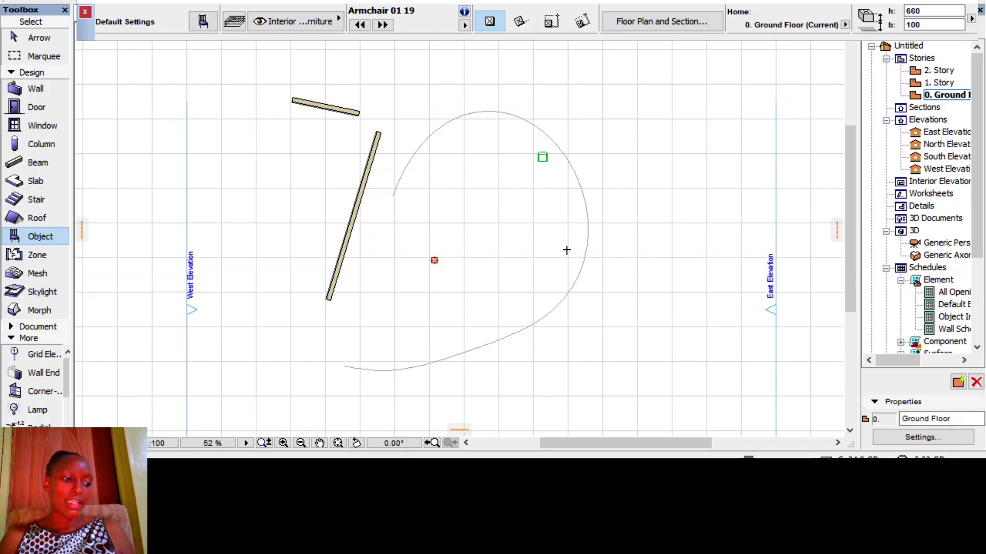
Open the Toolbox customization settings directly from the Toolbox palette, and close them without making changes.
{"action": "right_click", "coordinate": [60, 40]}
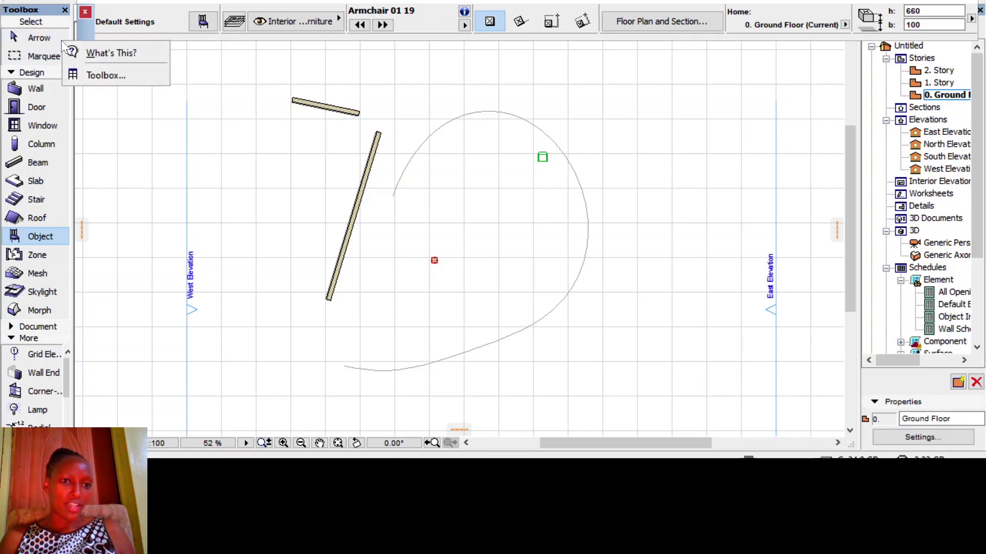
{"action": "left_click", "coordinate": [92, 82]}
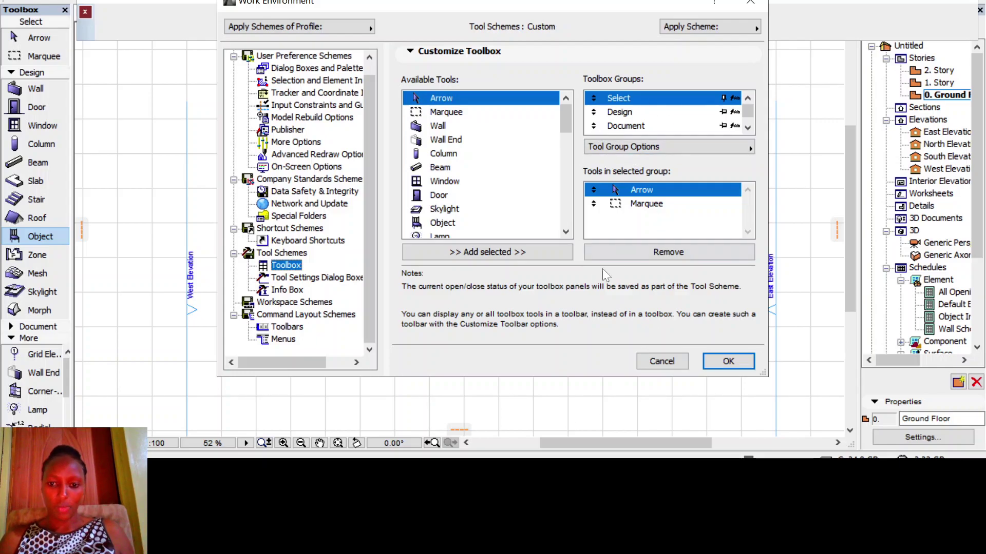
{"action": "left_click", "coordinate": [674, 362]}
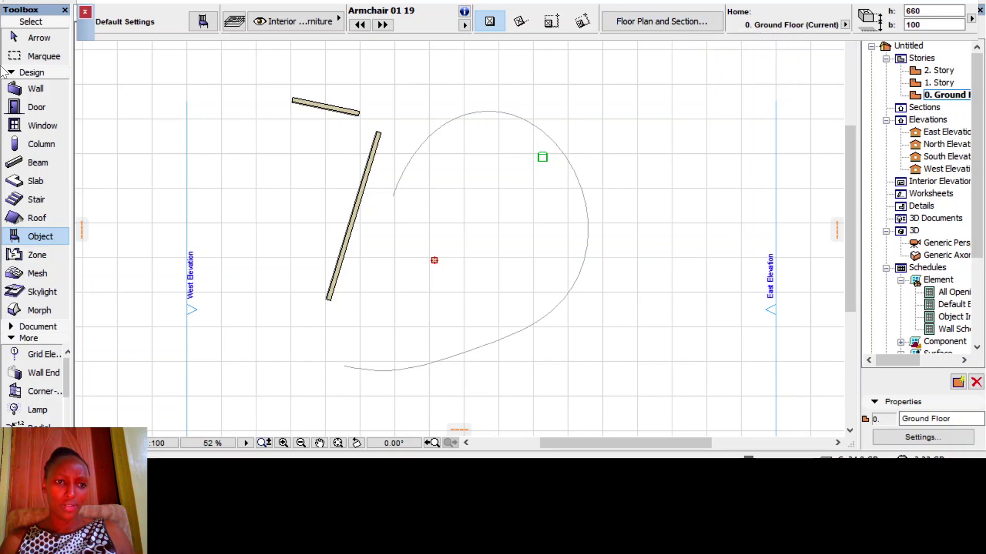
Review the Wall tool's default settings, including the available composite structures, floor plan display and model surface overrides.
{"action": "left_click", "coordinate": [29, 43]}
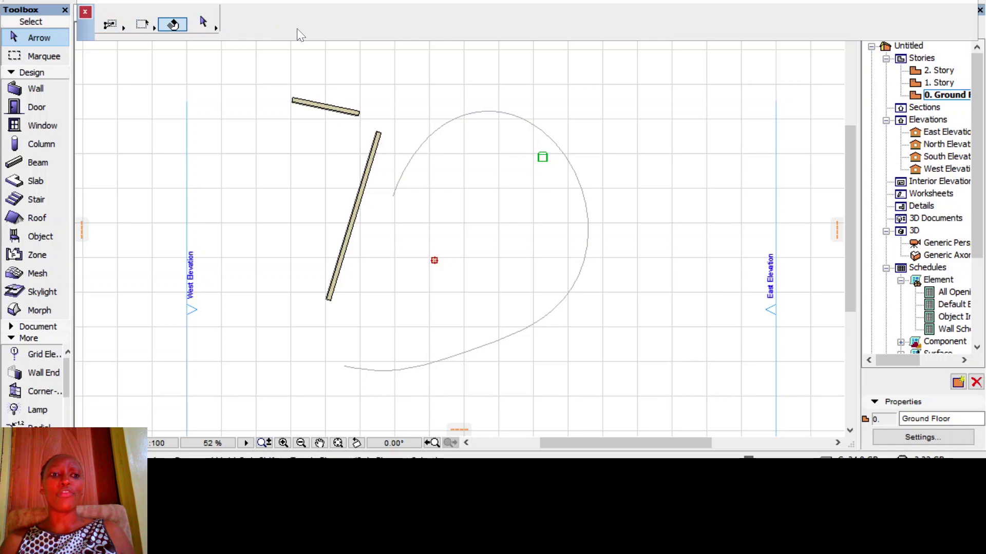
{"action": "left_click", "coordinate": [46, 86]}
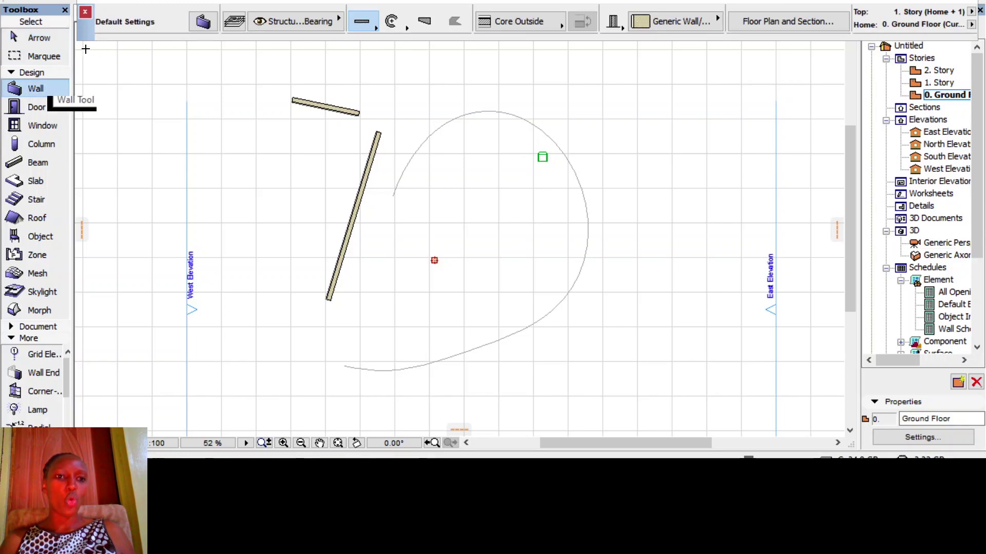
{"action": "left_click", "coordinate": [202, 23]}
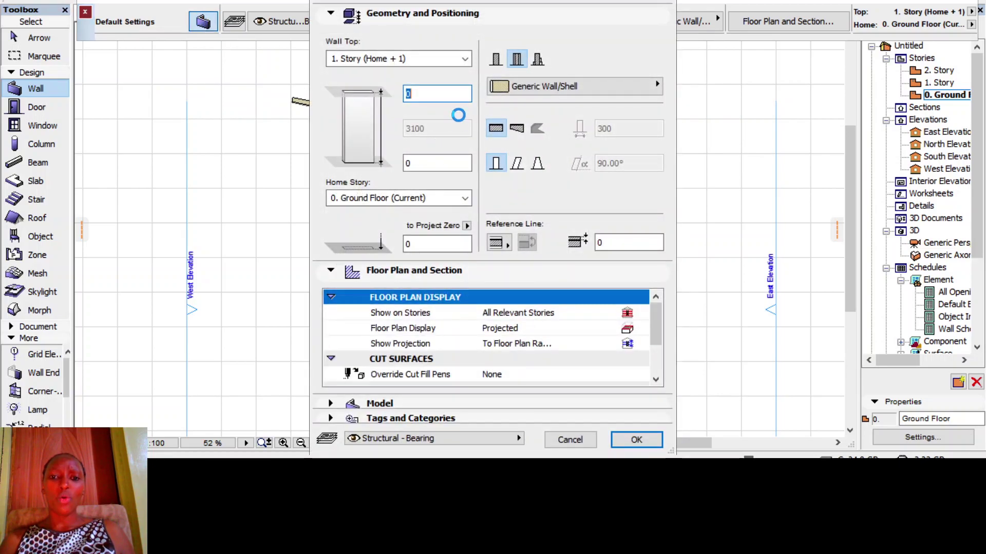
{"action": "left_click", "coordinate": [592, 83]}
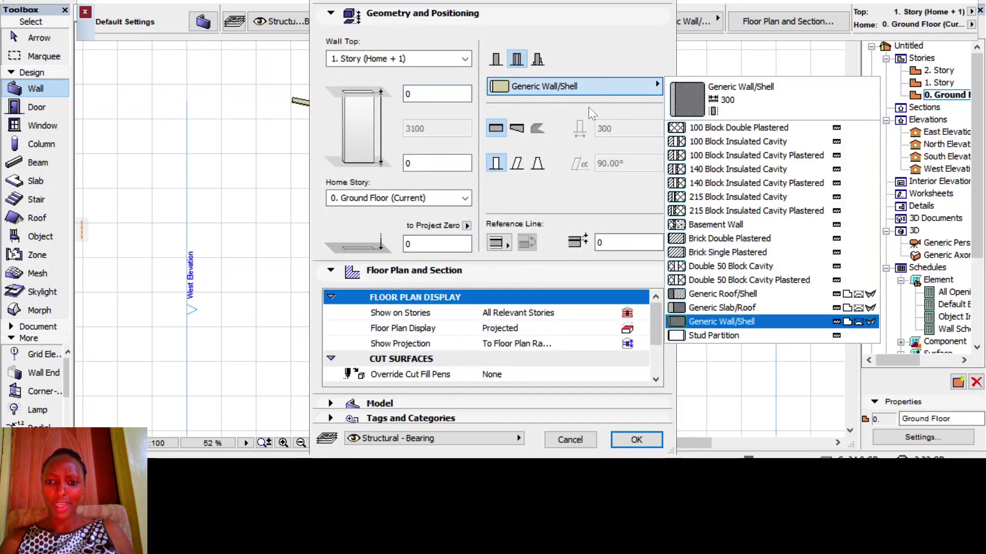
{"action": "left_click", "coordinate": [620, 181]}
{"action": "scroll", "coordinate": [501, 341], "scroll_direction": "down", "scroll_amount": 3}
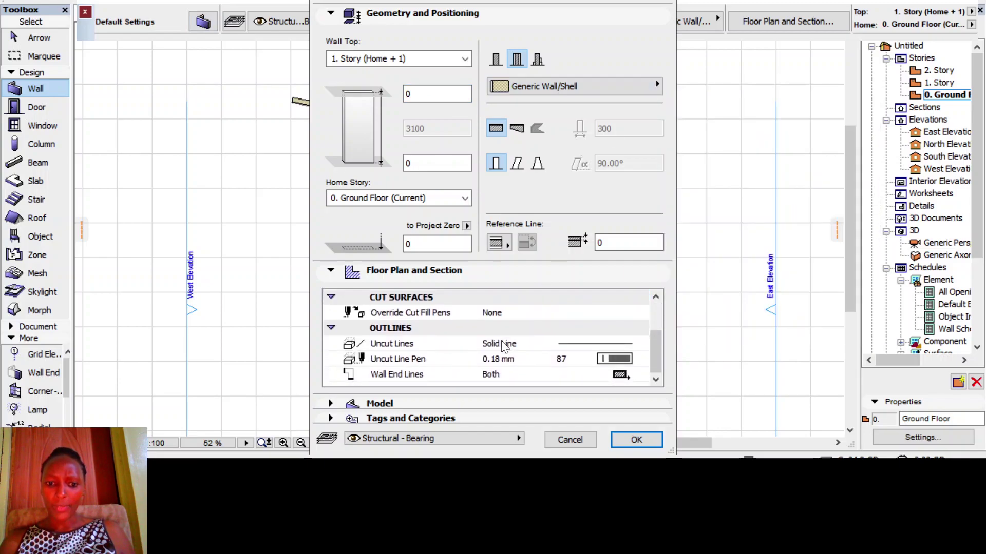
{"action": "left_click", "coordinate": [380, 404]}
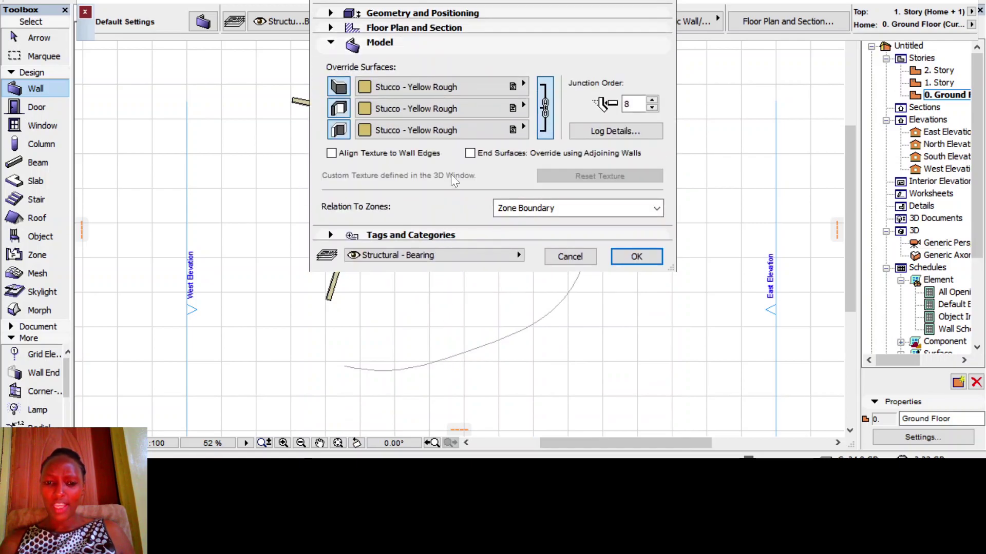
{"action": "left_click", "coordinate": [636, 256]}
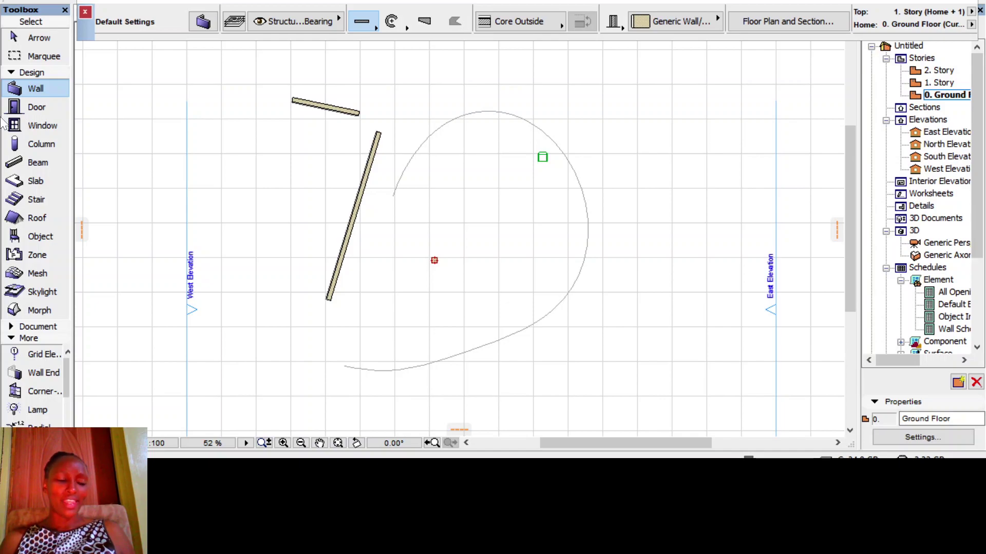
Compare the Info Box settings offered for the Beam tool and the Wall tool.
{"action": "left_click", "coordinate": [32, 162]}
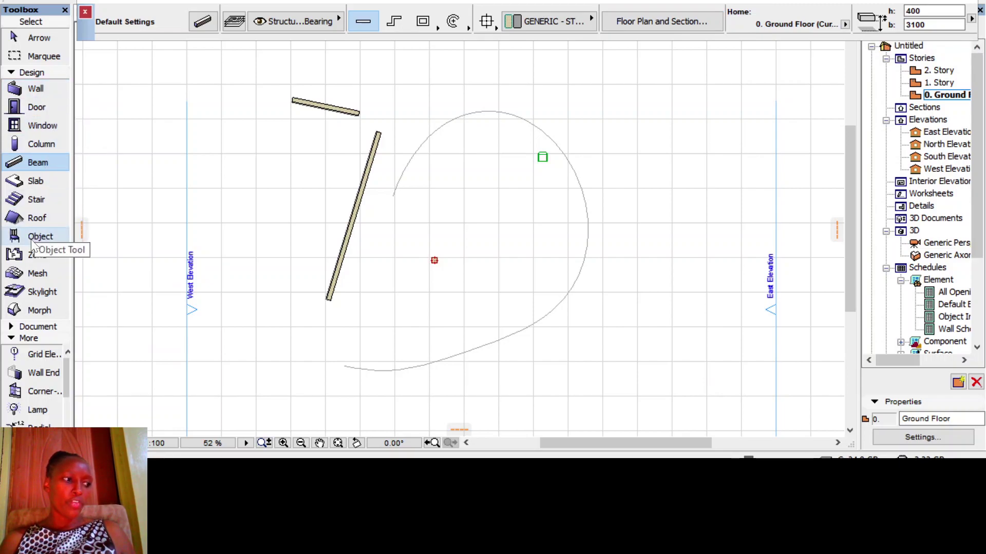
{"action": "left_click", "coordinate": [31, 95]}
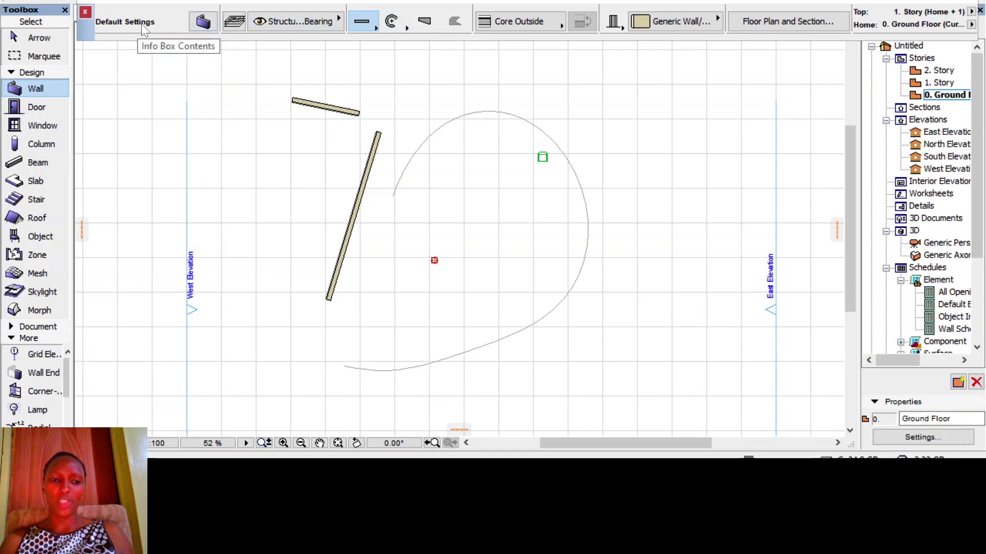
Set the Door tool's default size to 800 wide and 2000 high in the Info Box.
{"action": "left_click", "coordinate": [37, 104]}
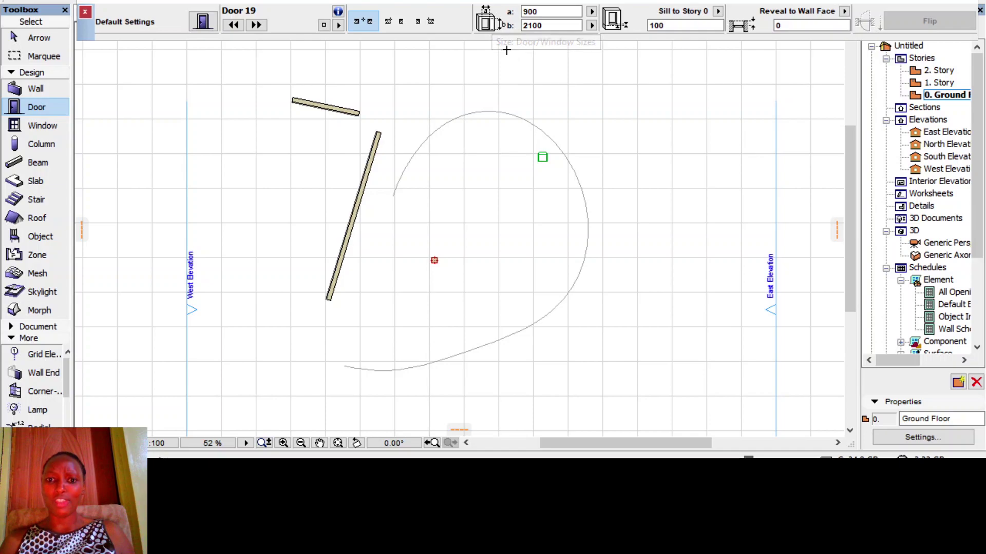
{"action": "left_click", "coordinate": [528, 11]}
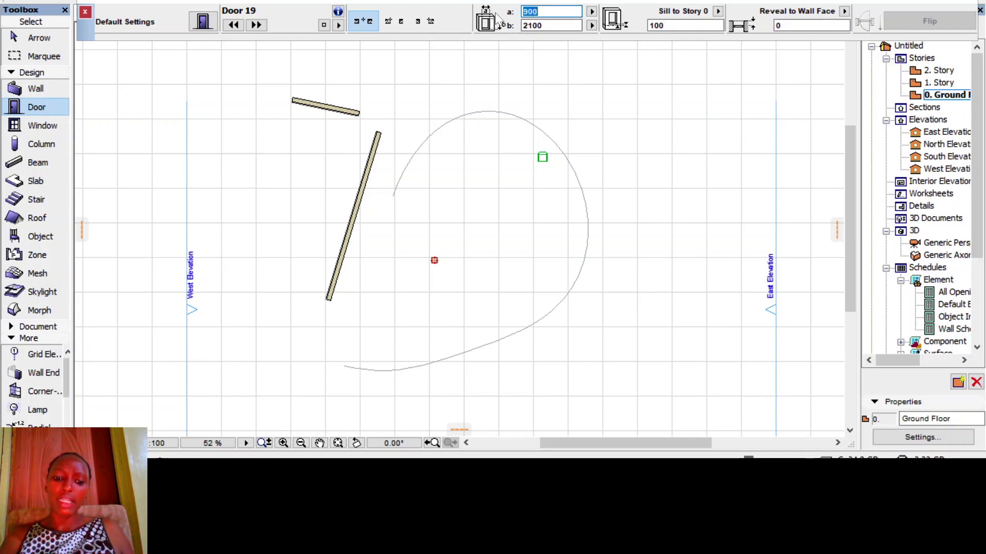
{"action": "type", "text": "800"}
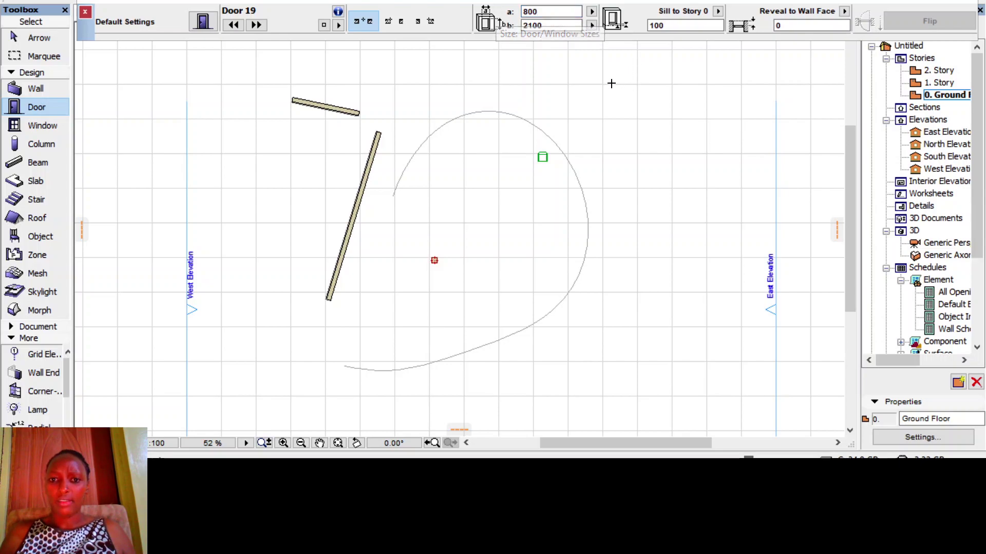
{"action": "key", "text": "Tab"}
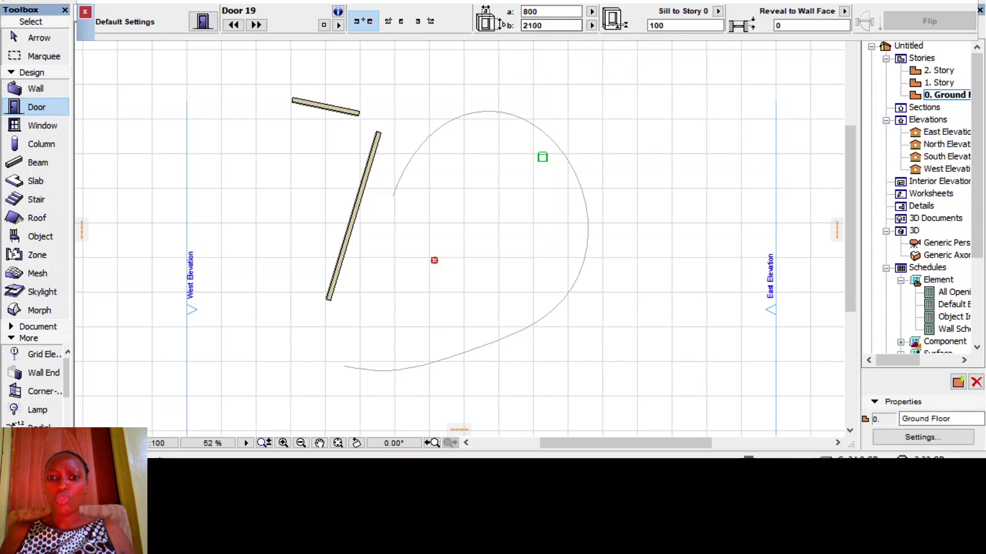
{"action": "type", "text": "2000"}
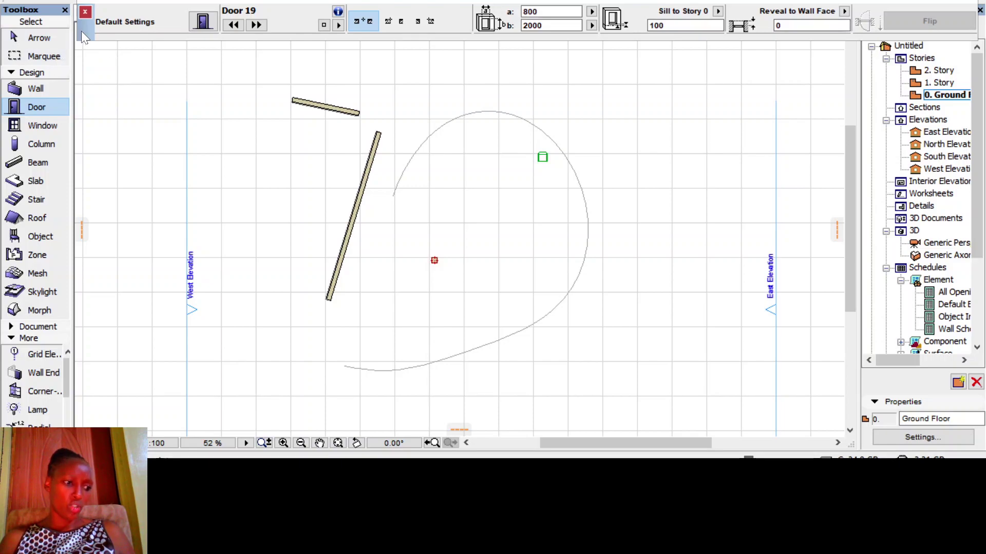
Dock the Info Box vertically alongside the Toolbox.
{"action": "left_click_drag", "start_coordinate": [81, 30], "coordinate": [77, 134]}
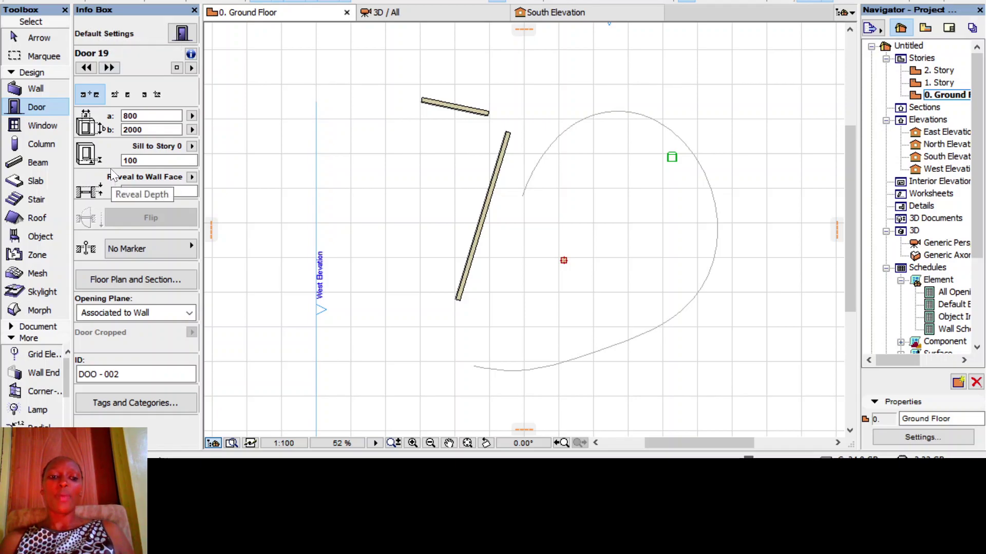
Undock the Info Box from beside the Toolbox and place it horizontally above the drawing area.
{"action": "mouse_move", "coordinate": [150, 10]}
{"action": "left_mouse_down"}
{"action": "mouse_move", "coordinate": [145, 17]}
{"action": "mouse_move", "coordinate": [158, 23]}
{"action": "left_mouse_up"}
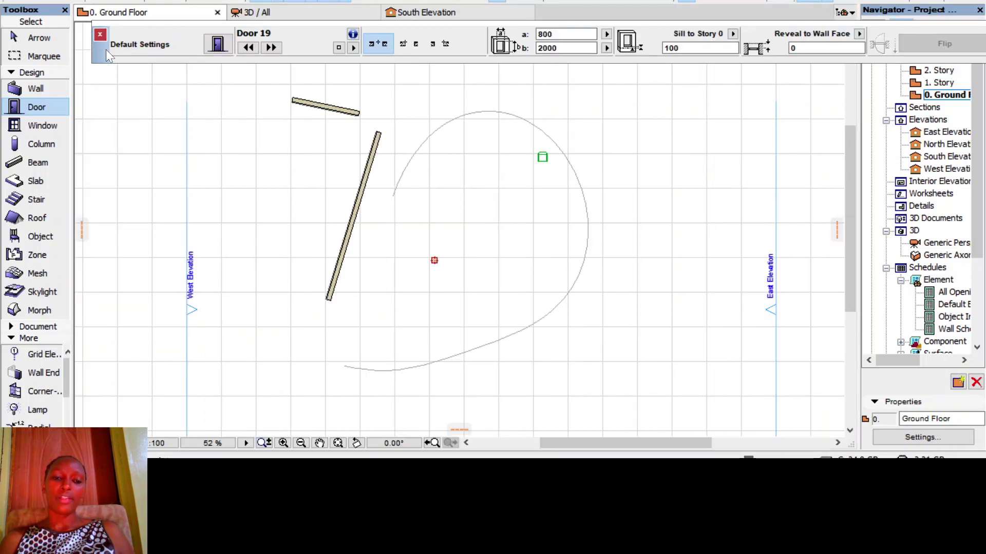
{"action": "left_click_drag", "start_coordinate": [103, 47], "coordinate": [93, 48]}
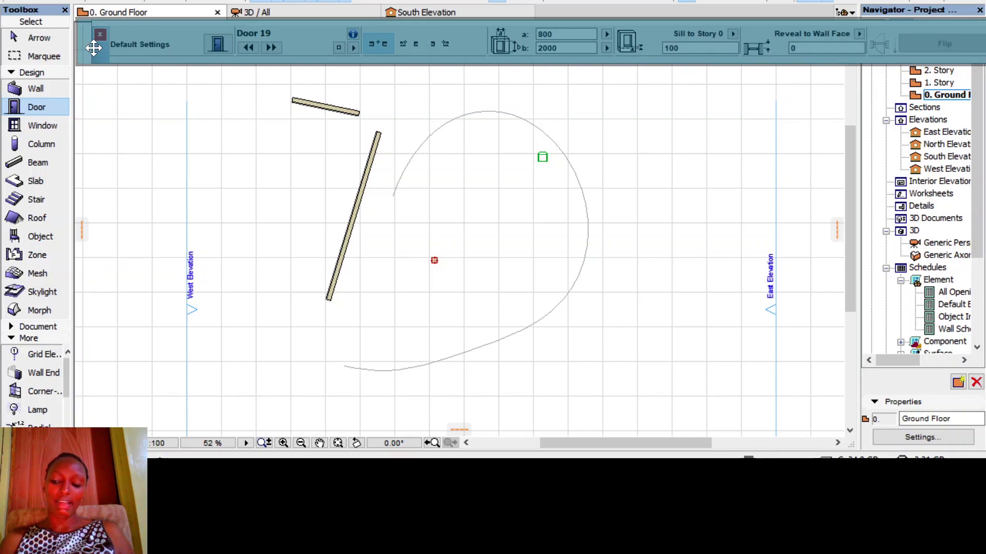
{"action": "left_click_drag", "start_coordinate": [94, 48], "coordinate": [90, 50]}
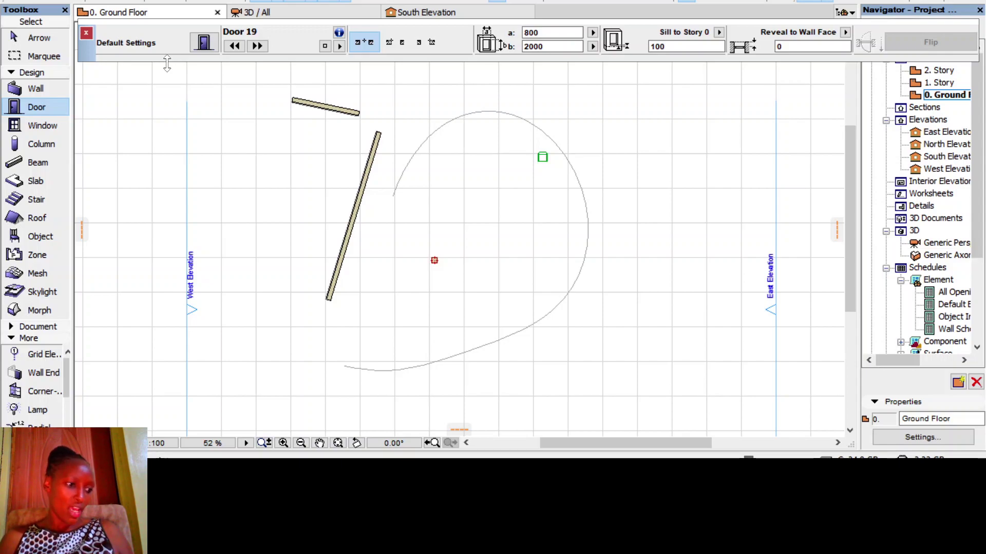
Close the Info Box and display it again from the list of palettes.
{"action": "left_click", "coordinate": [85, 34]}
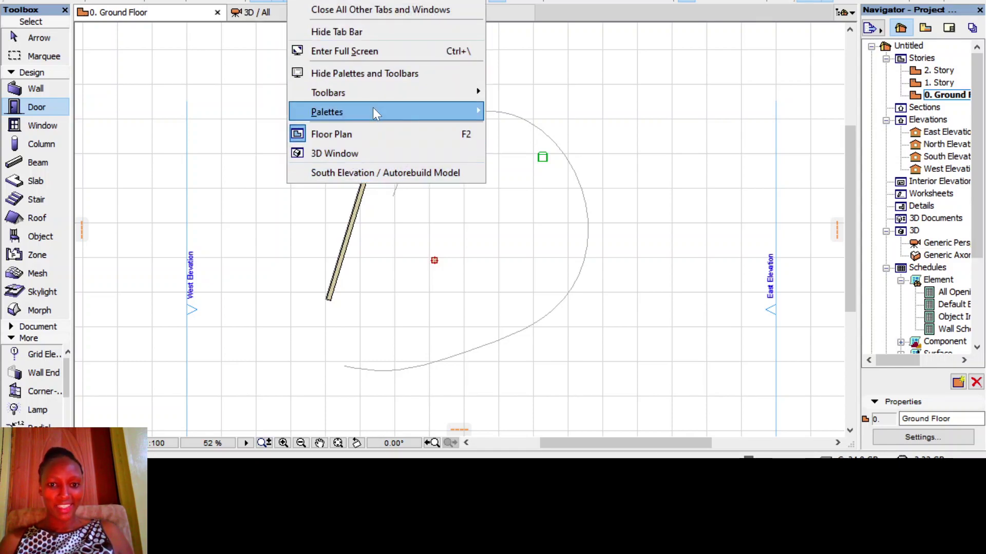
{"action": "mouse_move", "coordinate": [377, 113]}
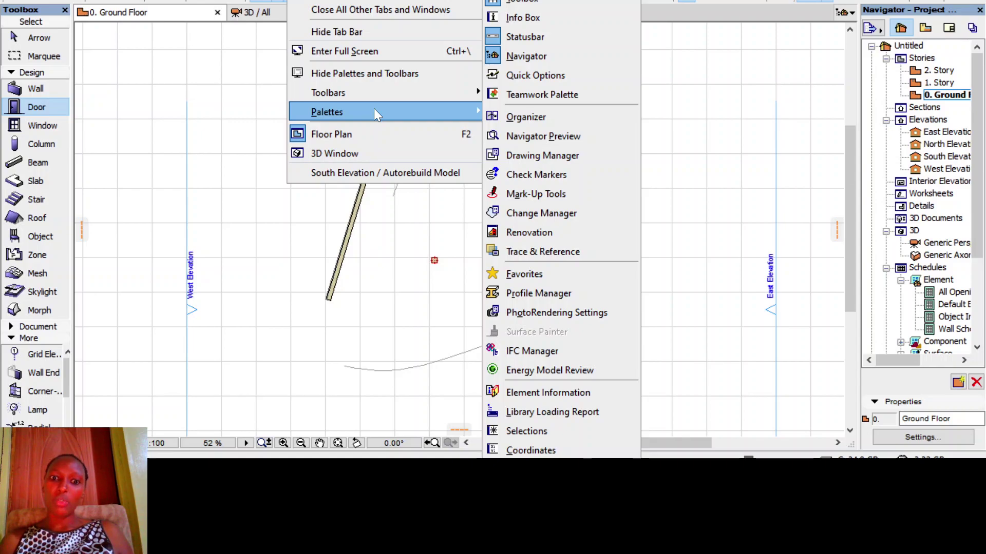
{"action": "mouse_move", "coordinate": [362, 93]}
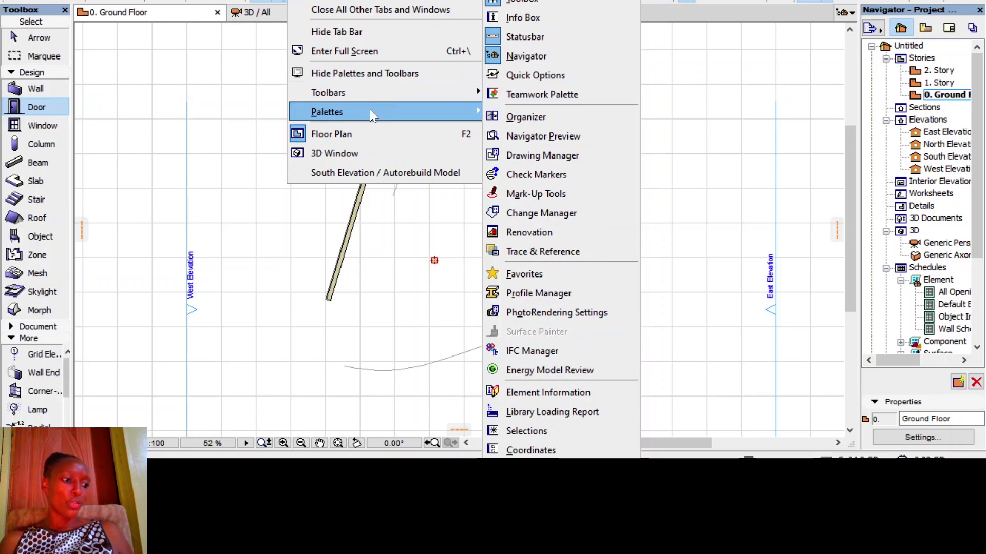
{"action": "left_click", "coordinate": [533, 22]}
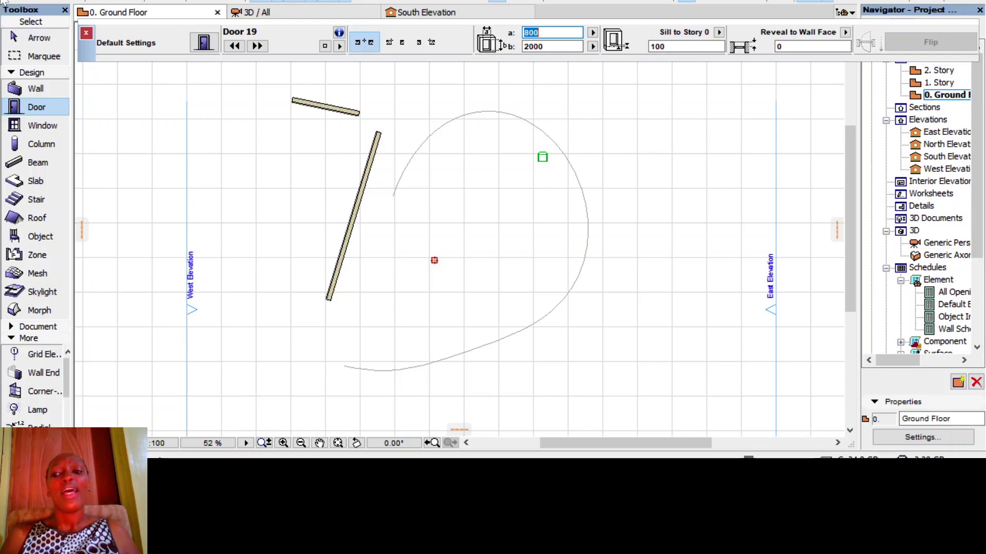
Activate the Window tool and open the Info Box customization settings of the Work Environment.
{"action": "left_click", "coordinate": [44, 127]}
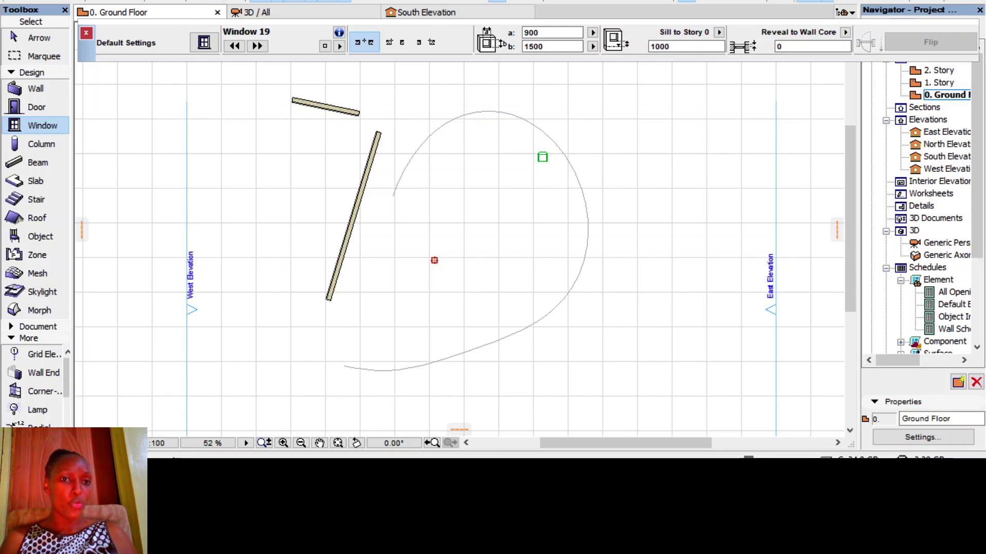
{"action": "left_click", "coordinate": [216, 0]}
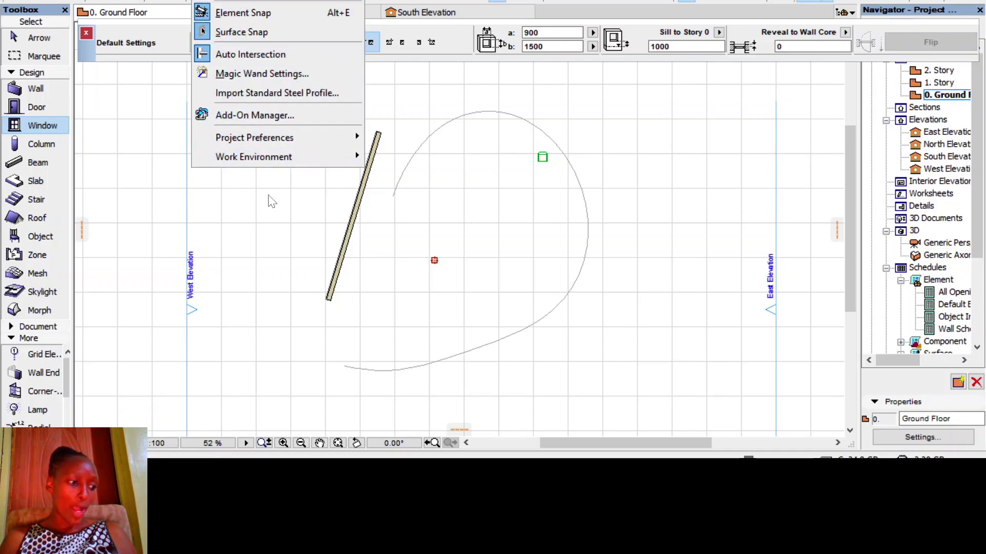
{"action": "mouse_move", "coordinate": [296, 162]}
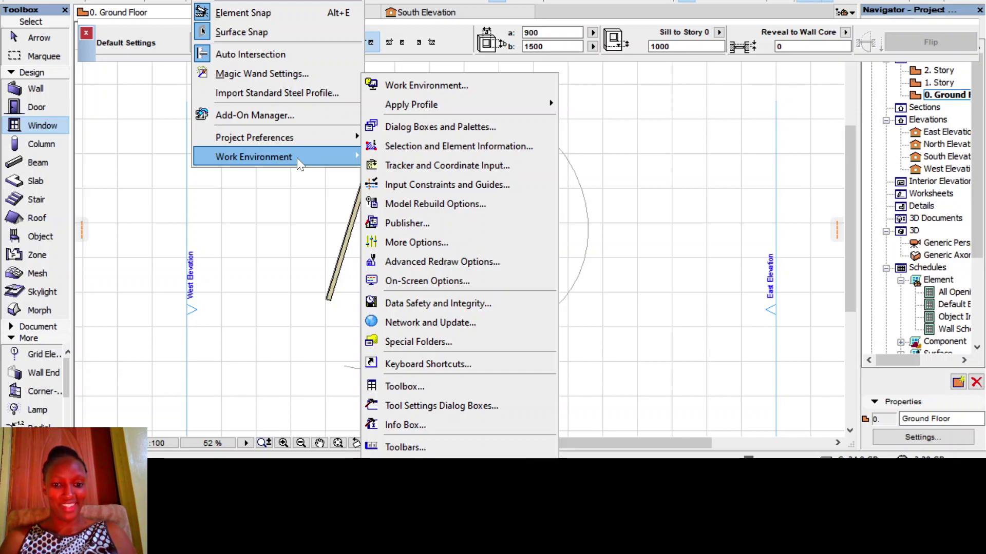
{"action": "left_click", "coordinate": [426, 424]}
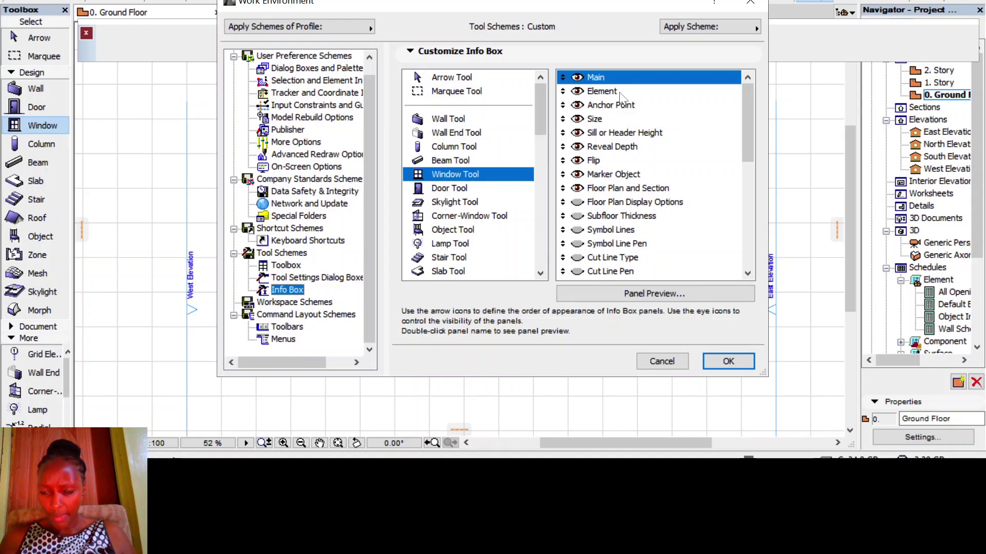
Look through the Info Box panels available for the Window tool and their visibility states.
{"action": "left_click", "coordinate": [611, 107]}
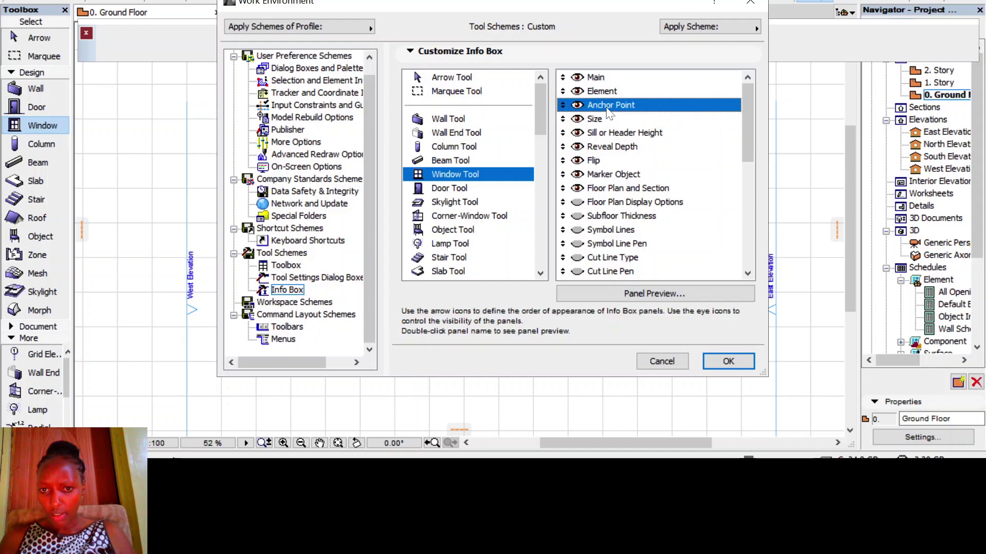
{"action": "left_click", "coordinate": [630, 243]}
{"action": "left_click", "coordinate": [623, 175]}
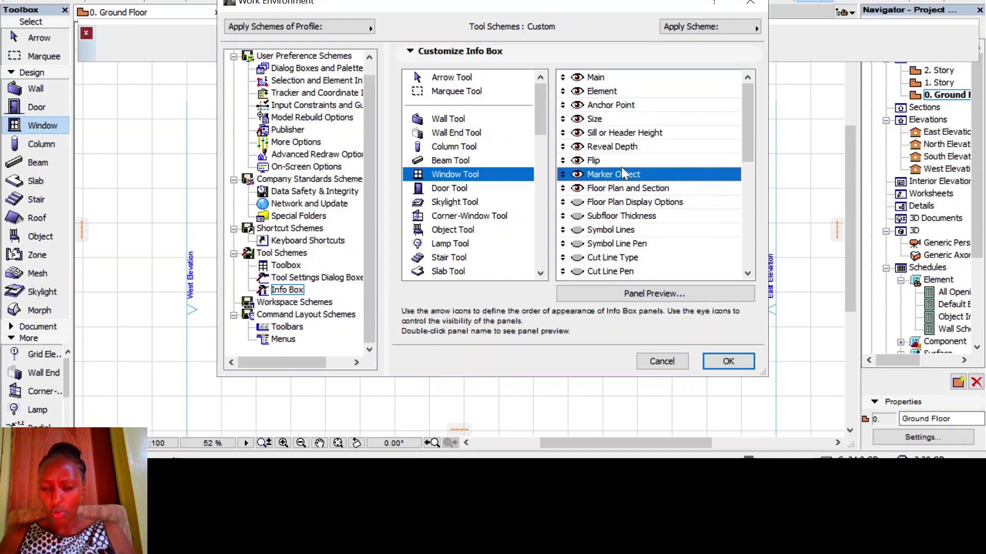
{"action": "left_click_drag", "start_coordinate": [749, 146], "coordinate": [747, 259]}
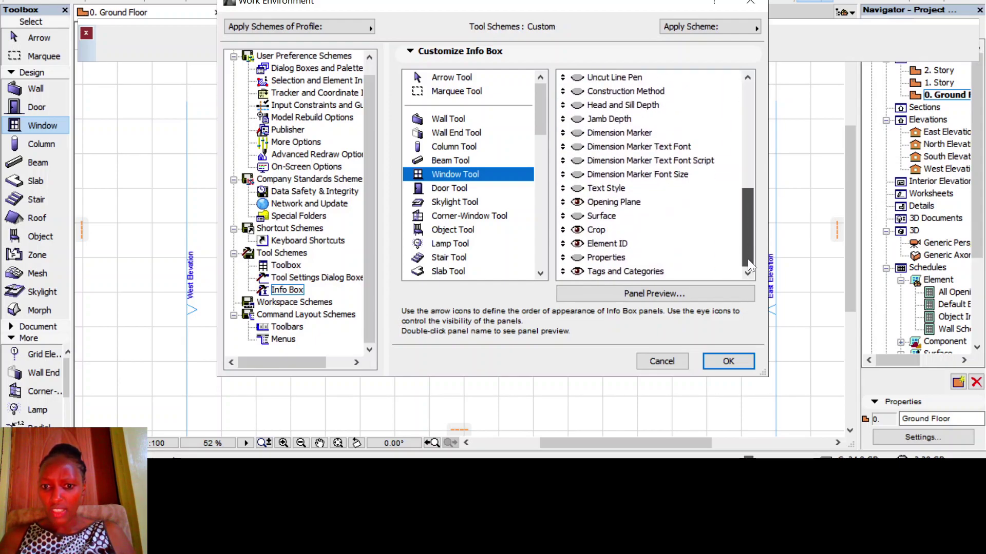
{"action": "left_click", "coordinate": [661, 272]}
{"action": "left_click_drag", "start_coordinate": [660, 271], "coordinate": [655, 103]}
{"action": "scroll", "coordinate": [651, 108], "scroll_direction": "up", "scroll_amount": 5}
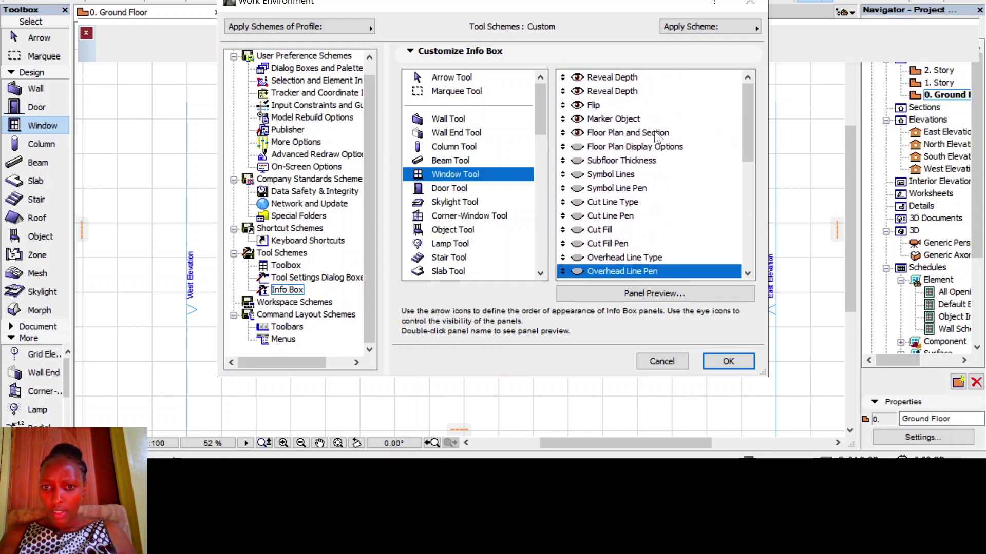
{"action": "scroll", "coordinate": [643, 90], "scroll_direction": "down", "scroll_amount": 7}
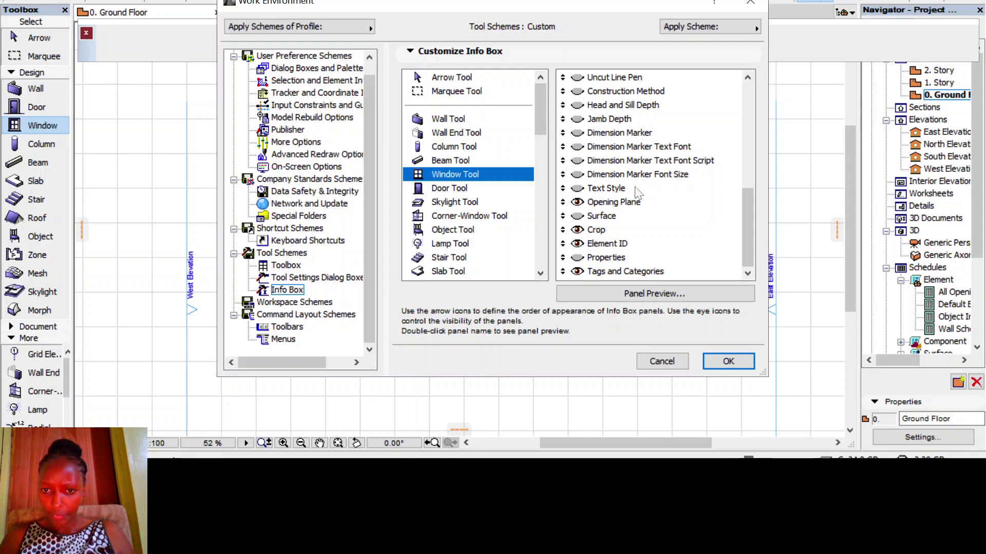
Preview the Window tool's Text Style and Opening Plane panels.
{"action": "double_click", "coordinate": [635, 188]}
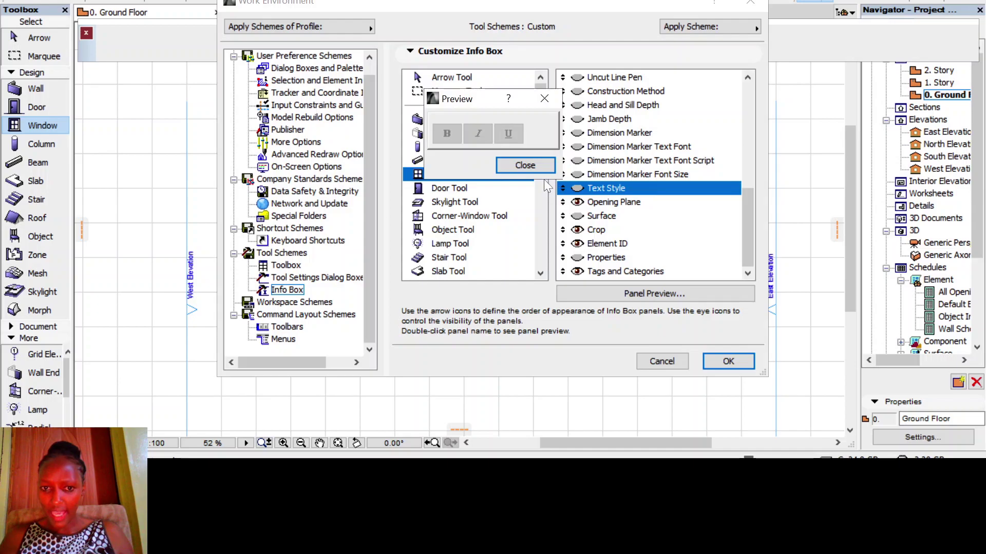
{"action": "left_click", "coordinate": [514, 163]}
{"action": "left_click", "coordinate": [609, 216]}
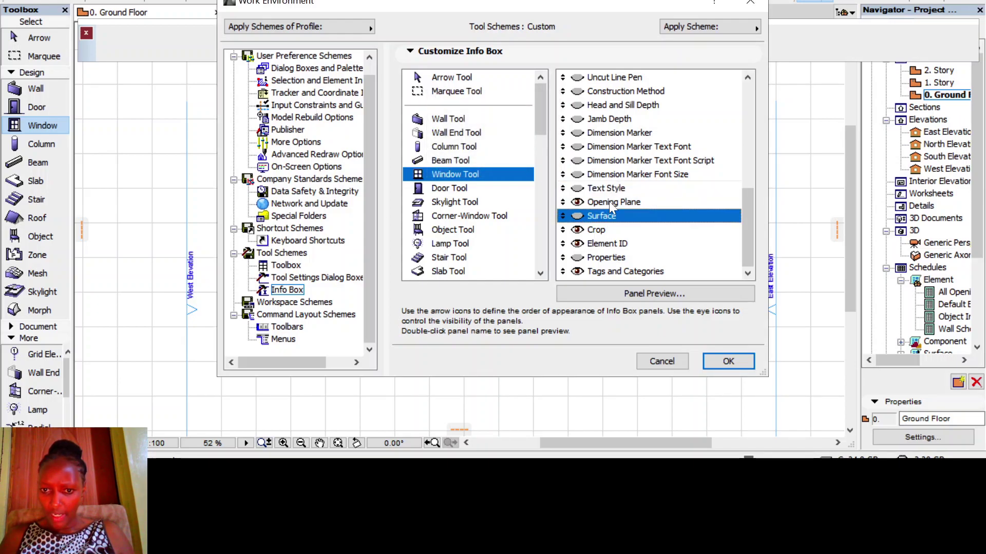
{"action": "left_click", "coordinate": [609, 201]}
{"action": "left_click", "coordinate": [643, 295]}
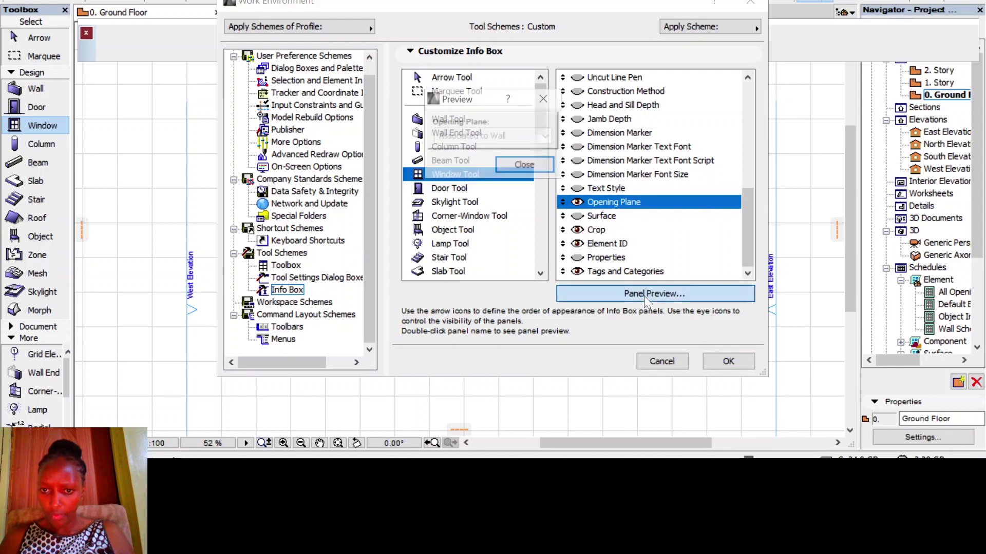
{"action": "left_click", "coordinate": [526, 164]}
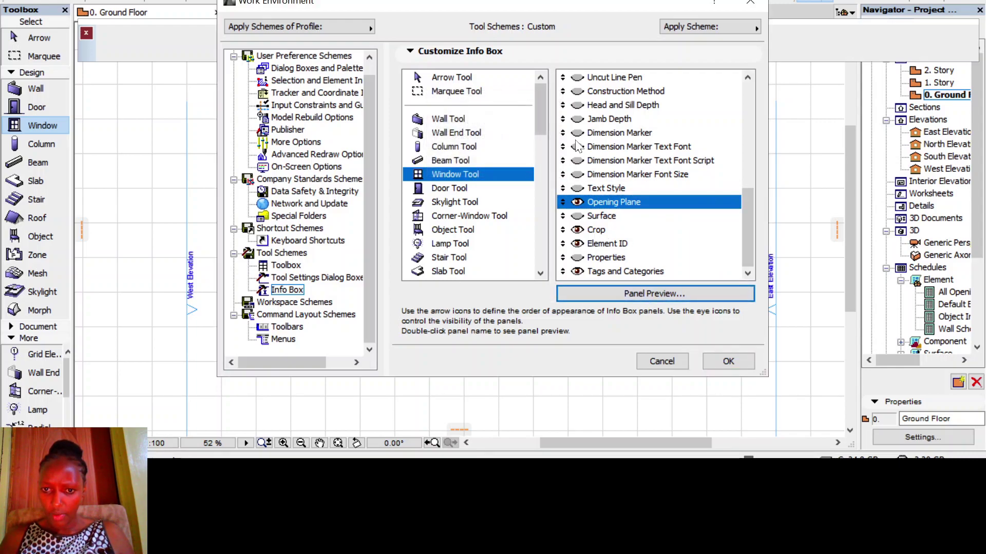
Move the Window tool's Main panel directly below Marker Object in the Info Box order and hide it.
{"action": "left_click", "coordinate": [595, 162]}
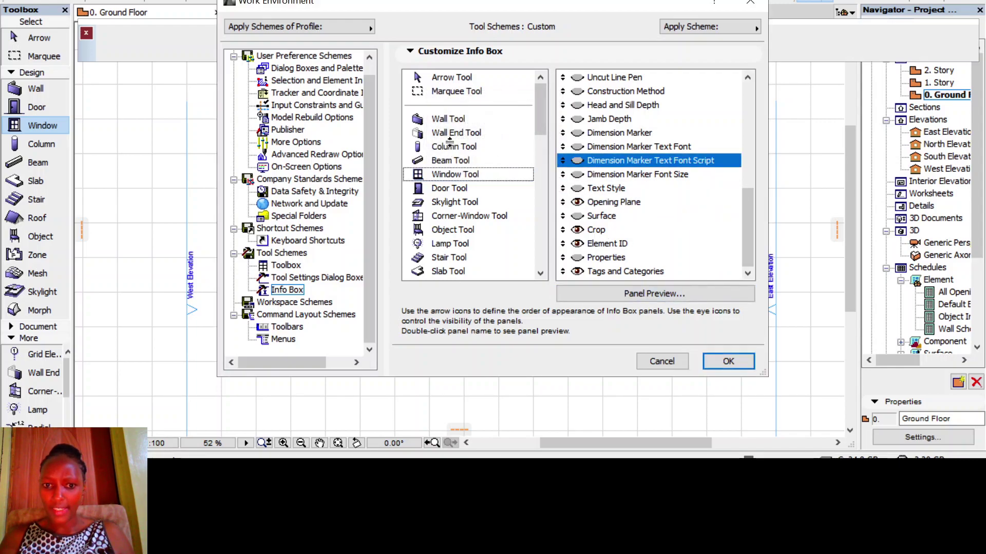
{"action": "left_click", "coordinate": [448, 106]}
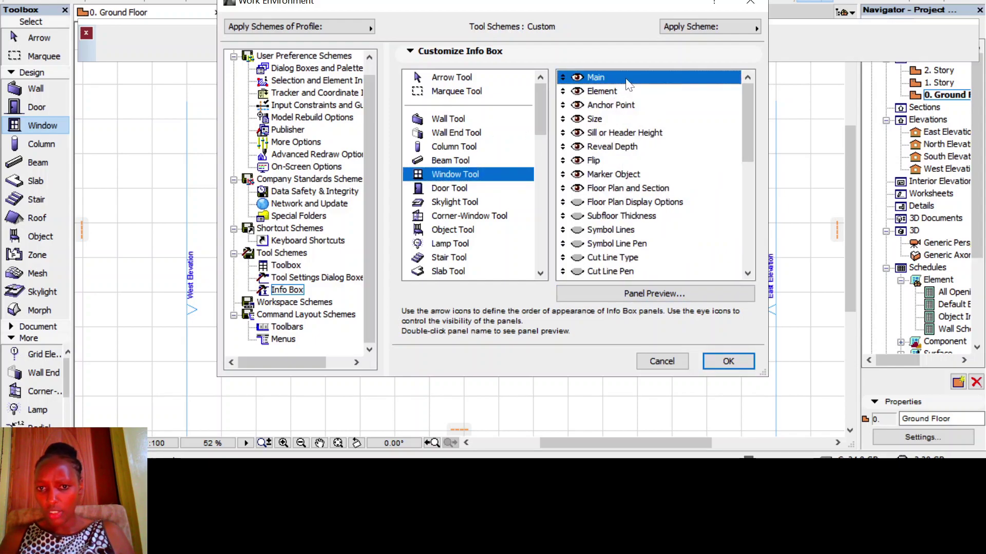
{"action": "left_click_drag", "start_coordinate": [563, 77], "coordinate": [574, 170]}
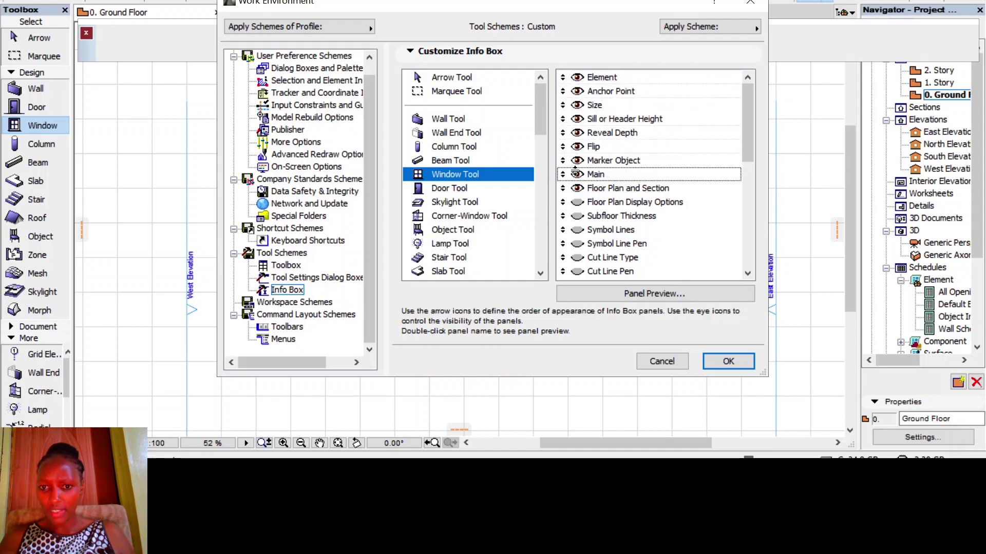
{"action": "left_click", "coordinate": [576, 173]}
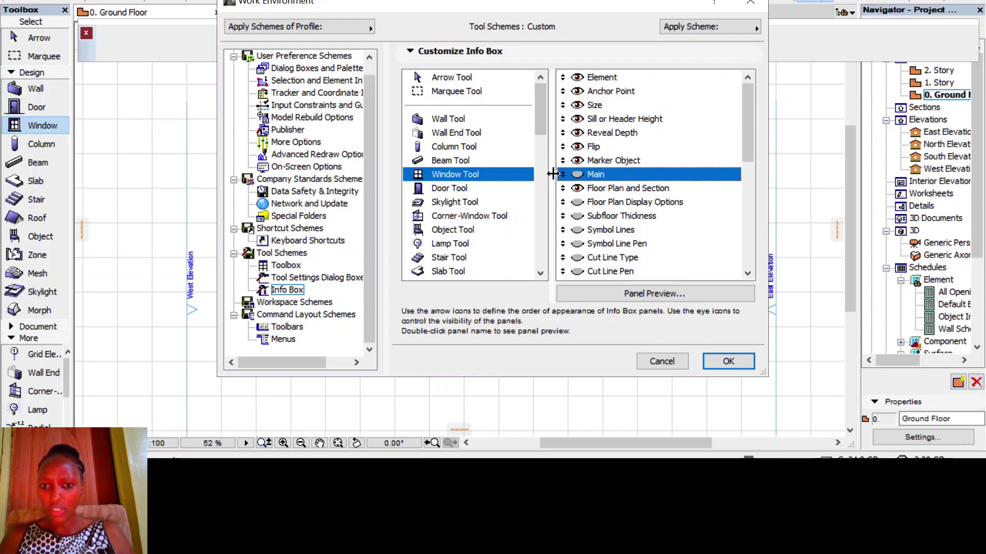
Hide the Floor Plan and Section panel and the Flip panel for the Window tool.
{"action": "scroll", "coordinate": [590, 146], "scroll_direction": "down", "scroll_amount": 4}
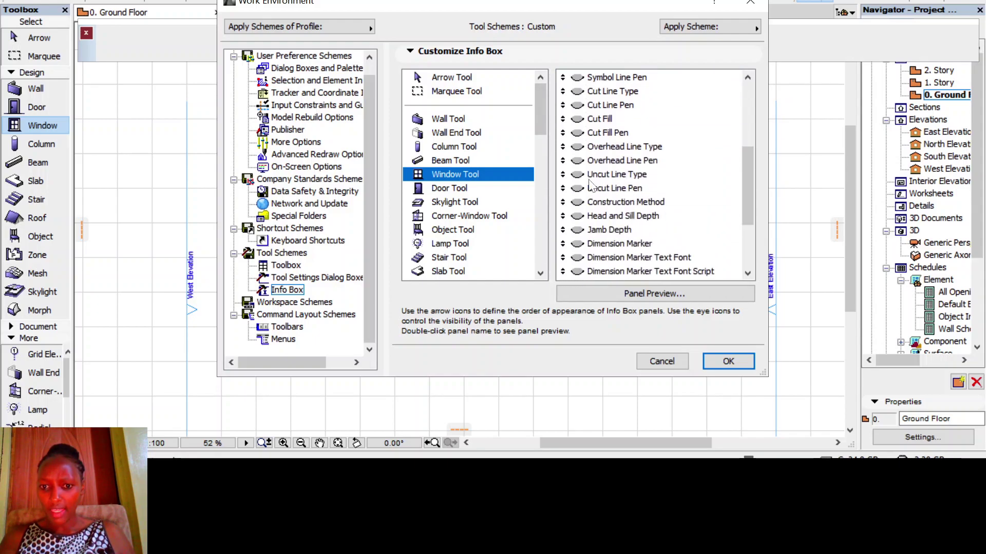
{"action": "left_click", "coordinate": [606, 227]}
{"action": "left_click", "coordinate": [602, 159]}
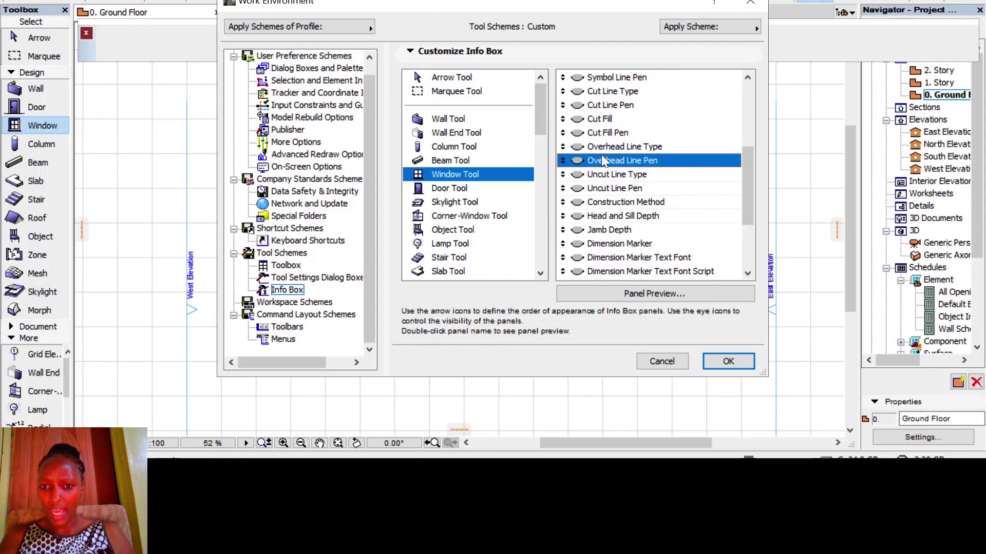
{"action": "scroll", "coordinate": [602, 159], "scroll_direction": "up", "scroll_amount": 4}
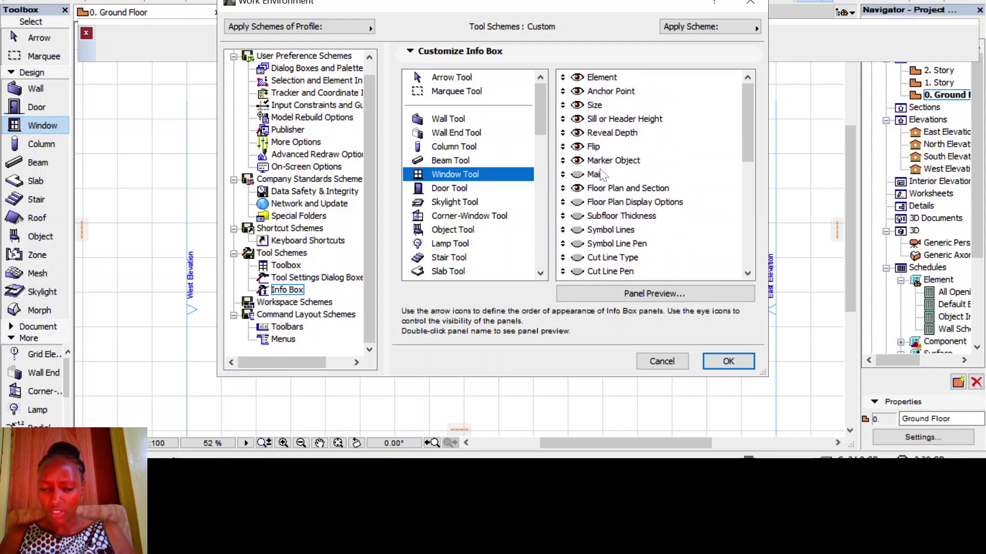
{"action": "mouse_move", "coordinate": [607, 189]}
{"action": "left_mouse_down"}
{"action": "mouse_move", "coordinate": [599, 158]}
{"action": "mouse_move", "coordinate": [574, 161]}
{"action": "mouse_move", "coordinate": [573, 146]}
{"action": "left_mouse_up"}
{"action": "left_click", "coordinate": [574, 189]}
{"action": "left_click", "coordinate": [575, 147]}
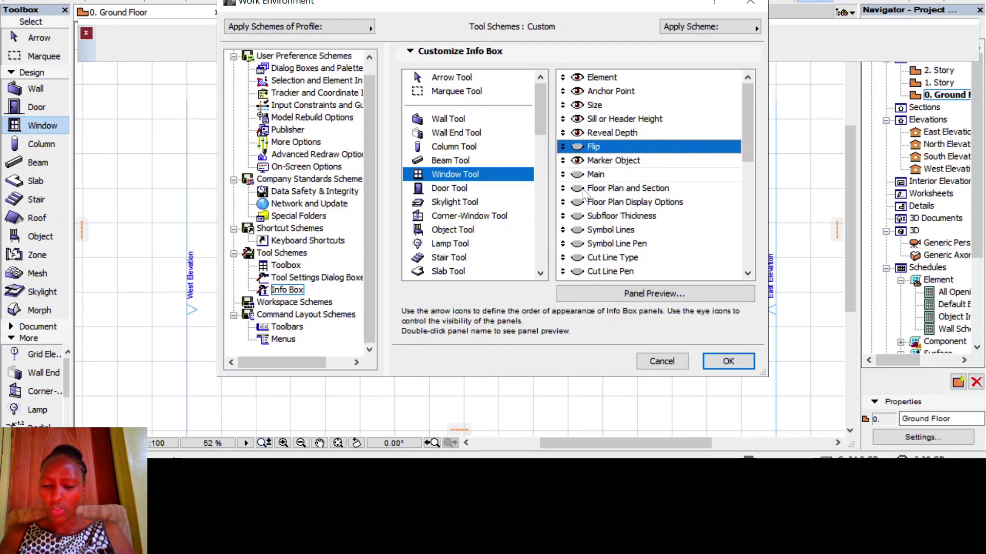
Make the Window tool's Floor Plan and Section, Main, Floor Plan Display Options and Flip panels visible.
{"action": "left_click", "coordinate": [581, 190]}
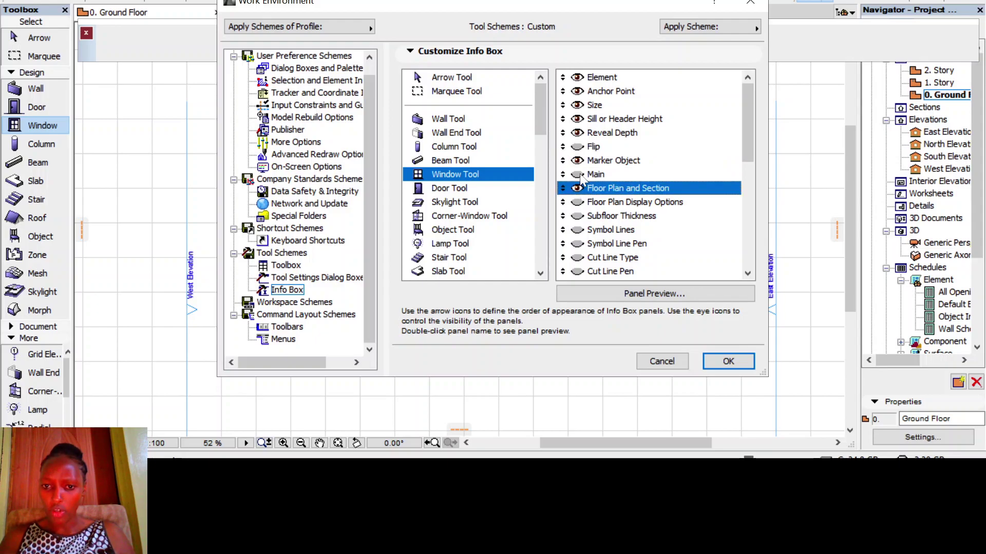
{"action": "left_click", "coordinate": [579, 174]}
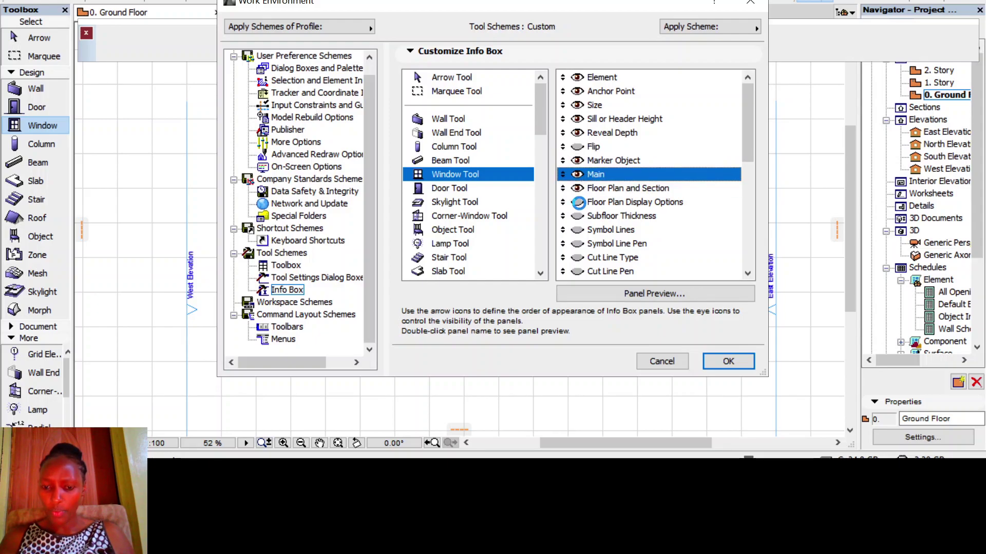
{"action": "left_click", "coordinate": [579, 204]}
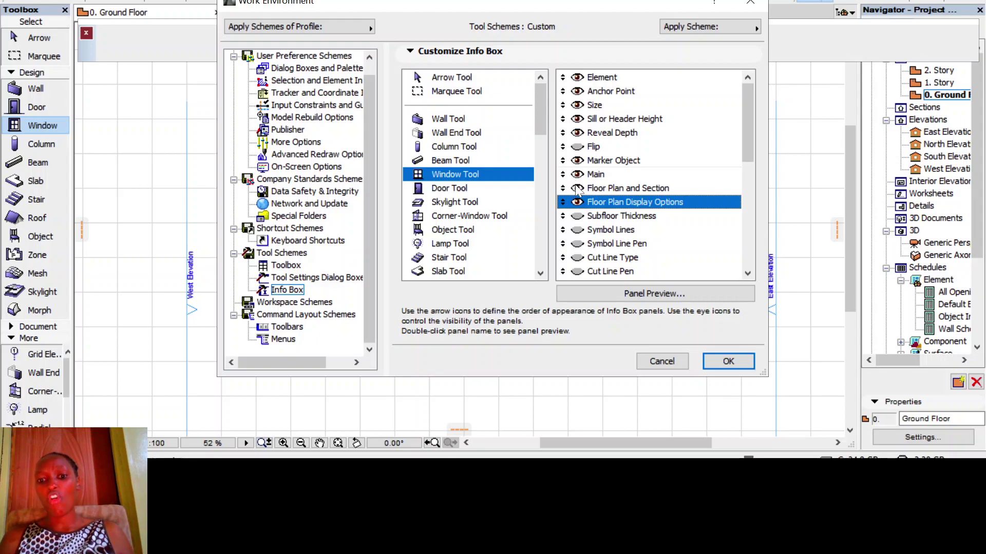
{"action": "left_click", "coordinate": [579, 147]}
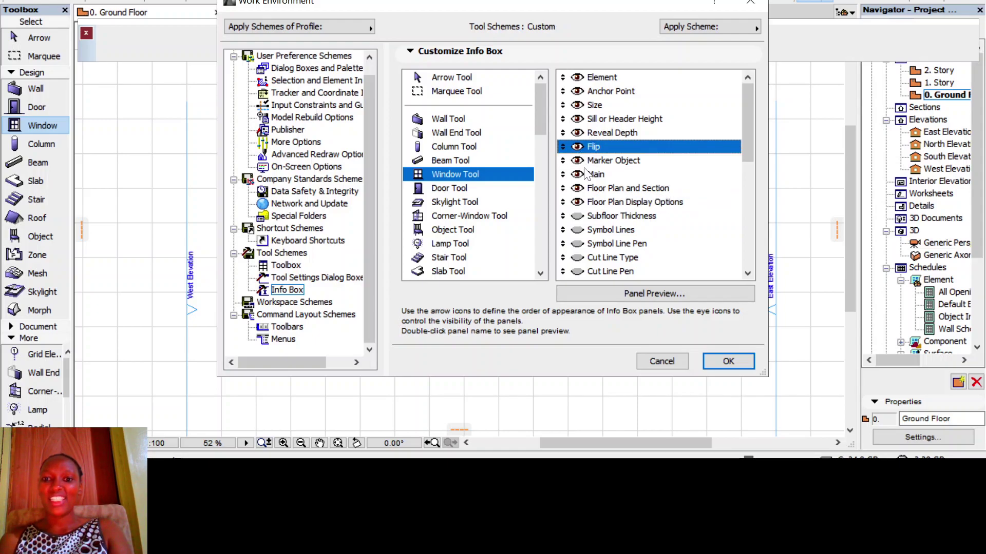
Hide the Element panel from the Window tool's Info Box.
{"action": "scroll", "coordinate": [583, 169], "scroll_direction": "down", "scroll_amount": 7}
{"action": "scroll", "coordinate": [586, 172], "scroll_direction": "down", "scroll_amount": 1}
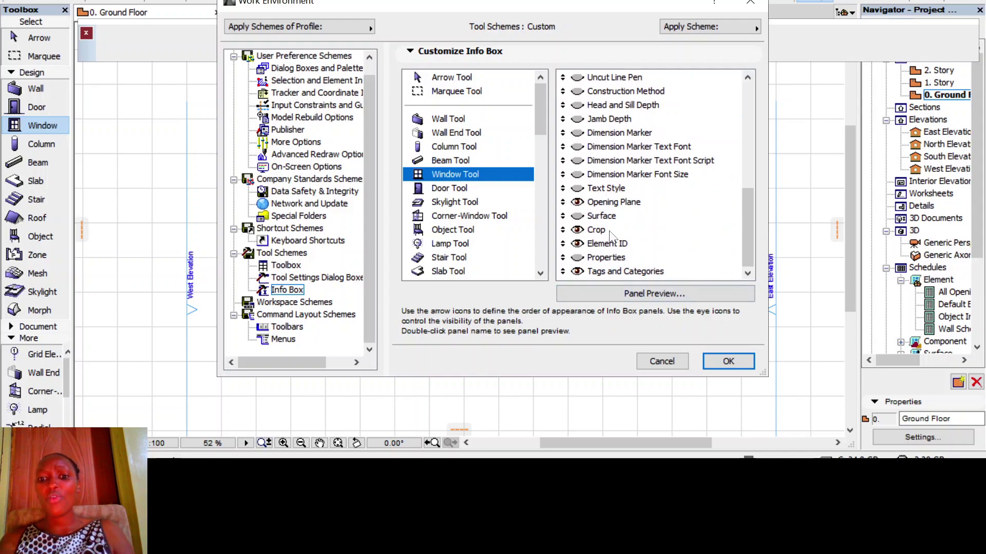
{"action": "scroll", "coordinate": [611, 234], "scroll_direction": "up", "scroll_amount": 3}
{"action": "scroll", "coordinate": [611, 232], "scroll_direction": "up", "scroll_amount": 4}
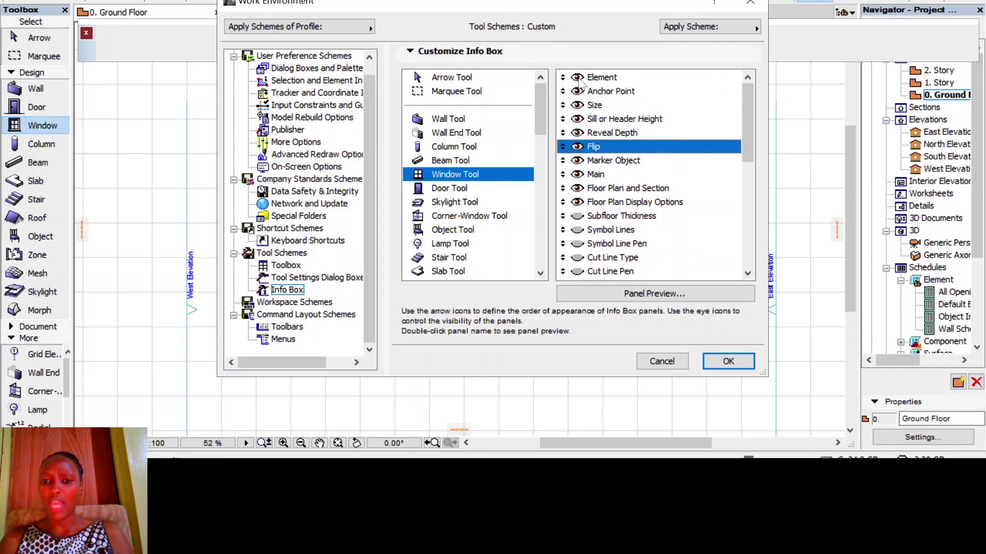
{"action": "left_click", "coordinate": [578, 77]}
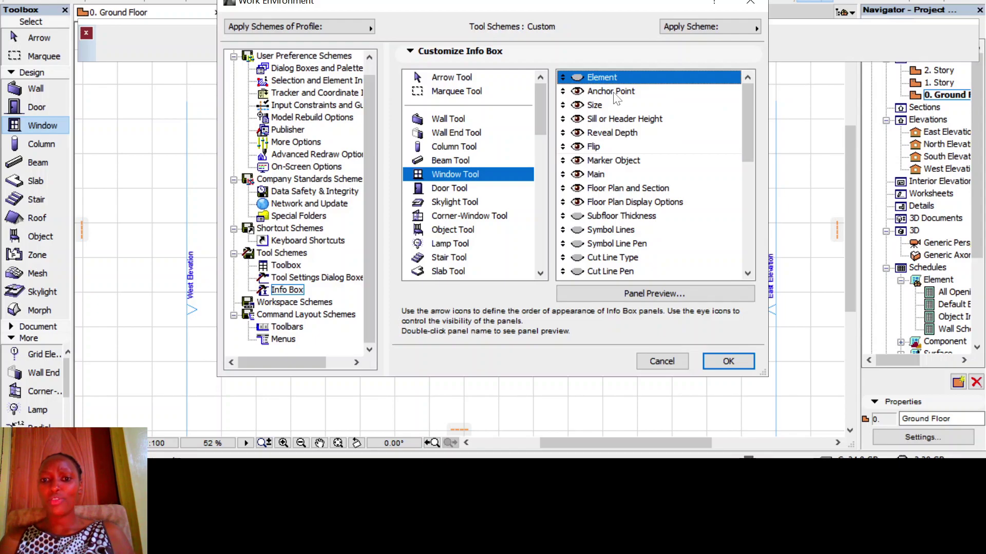
Hide the Window tool's Anchor Point, Opening Plane, Crop, Element ID, and Tags and Categories panels, and apply the Info Box customization.
{"action": "left_click", "coordinate": [577, 91]}
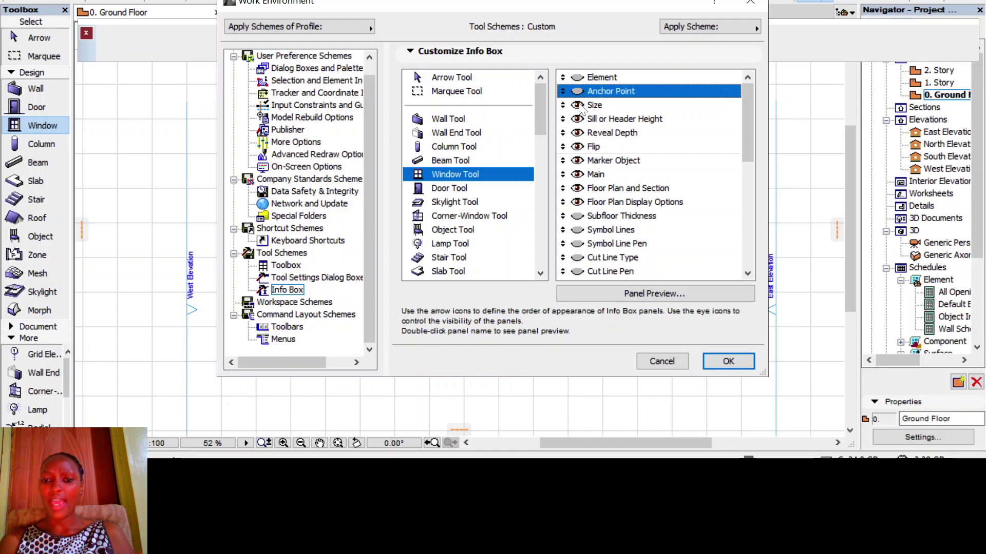
{"action": "scroll", "coordinate": [604, 189], "scroll_direction": "down", "scroll_amount": 7}
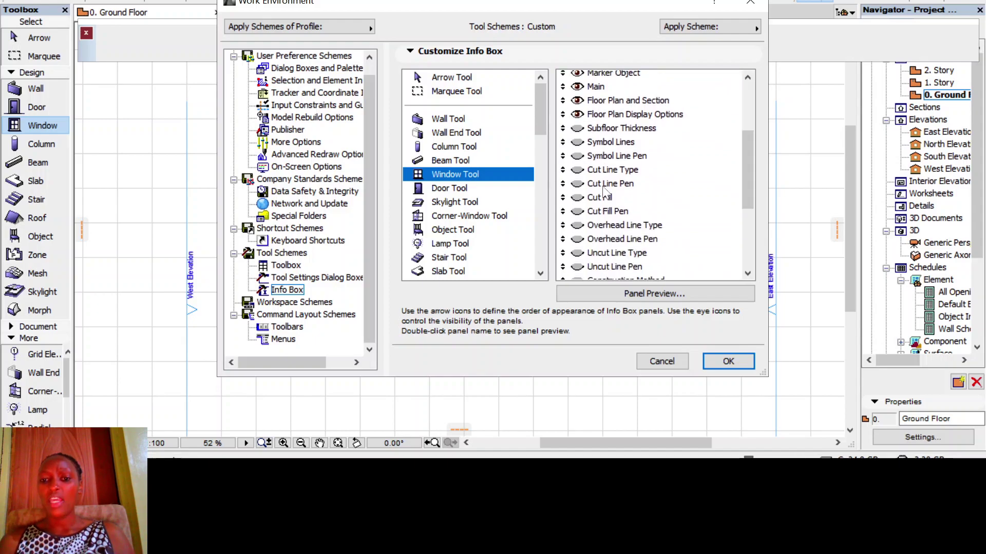
{"action": "scroll", "coordinate": [603, 188], "scroll_direction": "down", "scroll_amount": 1}
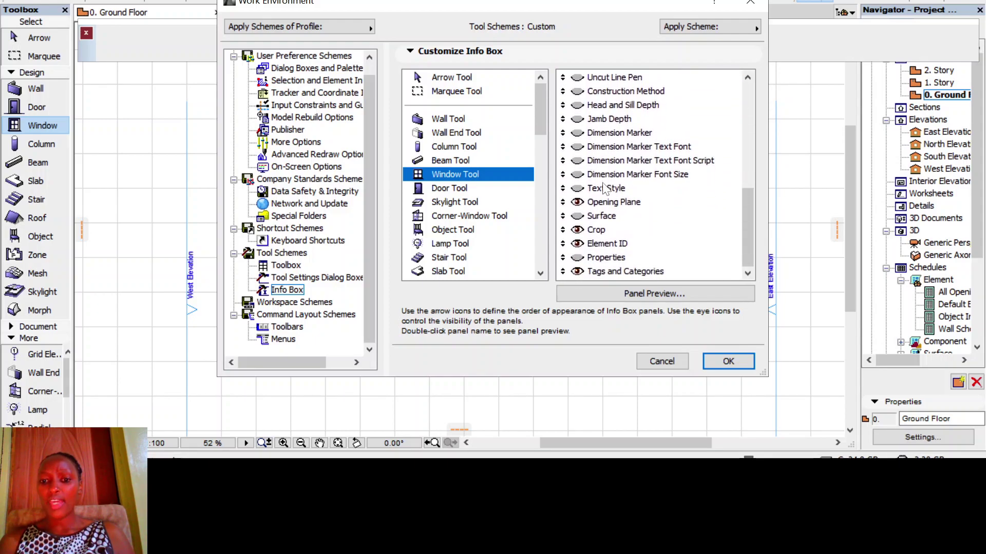
{"action": "left_click", "coordinate": [578, 202]}
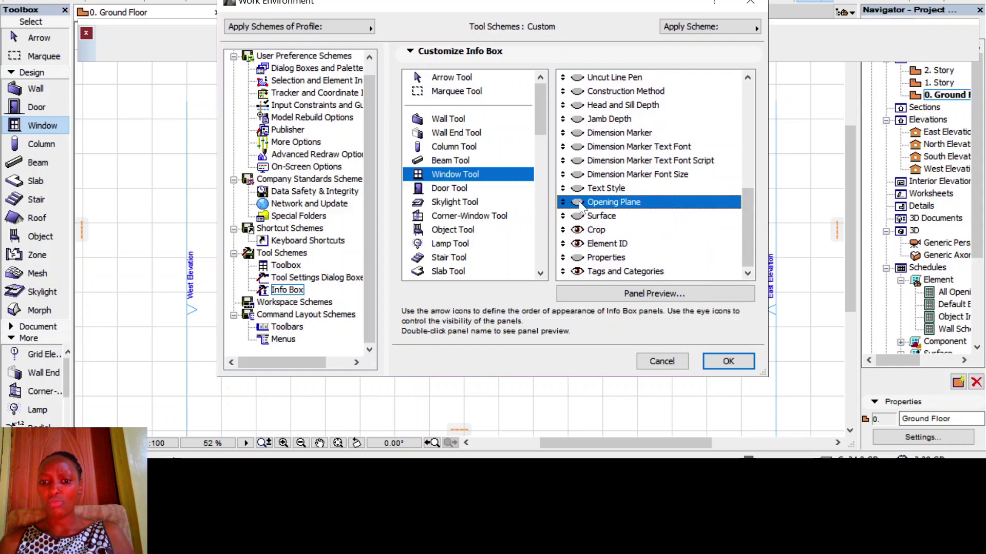
{"action": "left_click", "coordinate": [578, 230]}
{"action": "left_click", "coordinate": [579, 244]}
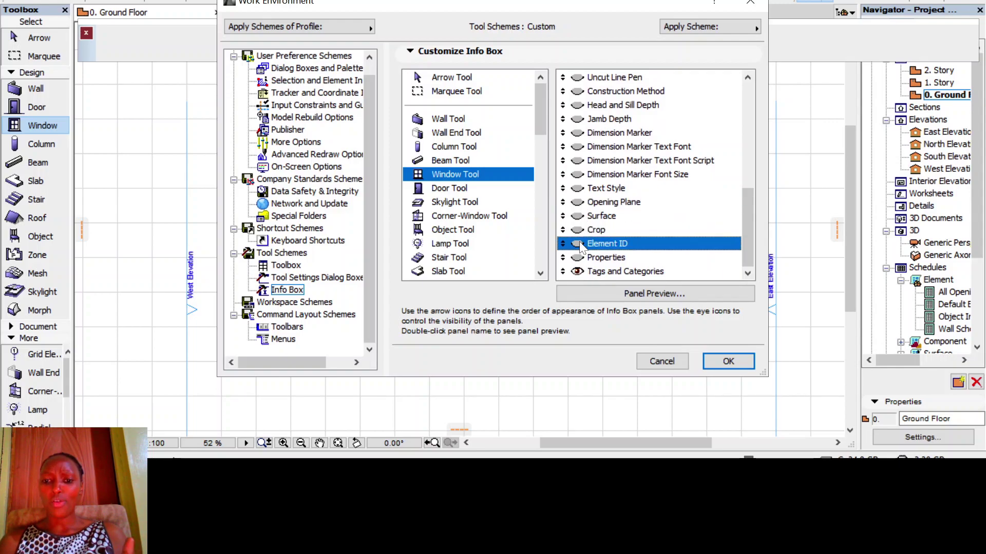
{"action": "left_click", "coordinate": [580, 271]}
{"action": "scroll", "coordinate": [613, 212], "scroll_direction": "up", "scroll_amount": 3}
{"action": "scroll", "coordinate": [613, 212], "scroll_direction": "up", "scroll_amount": 5}
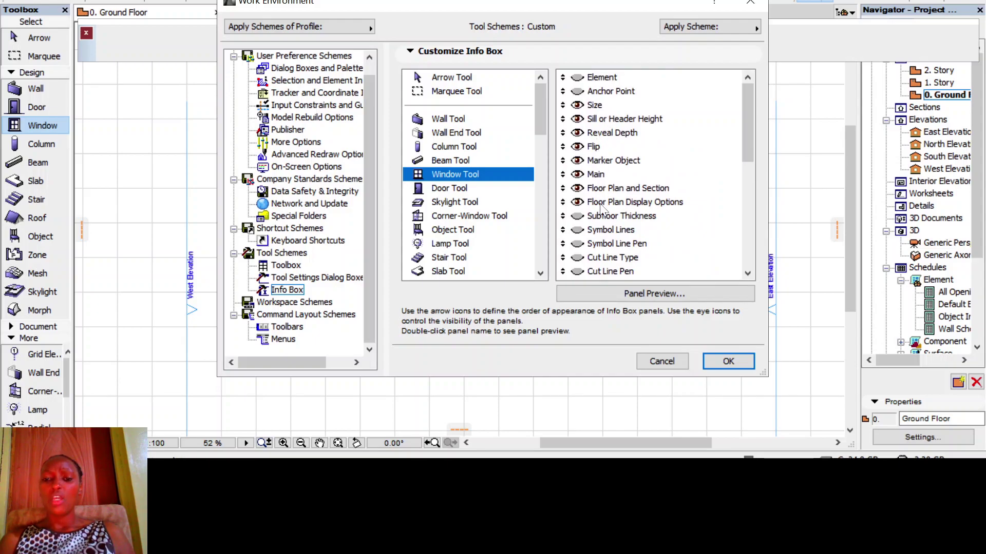
{"action": "left_click", "coordinate": [727, 361]}
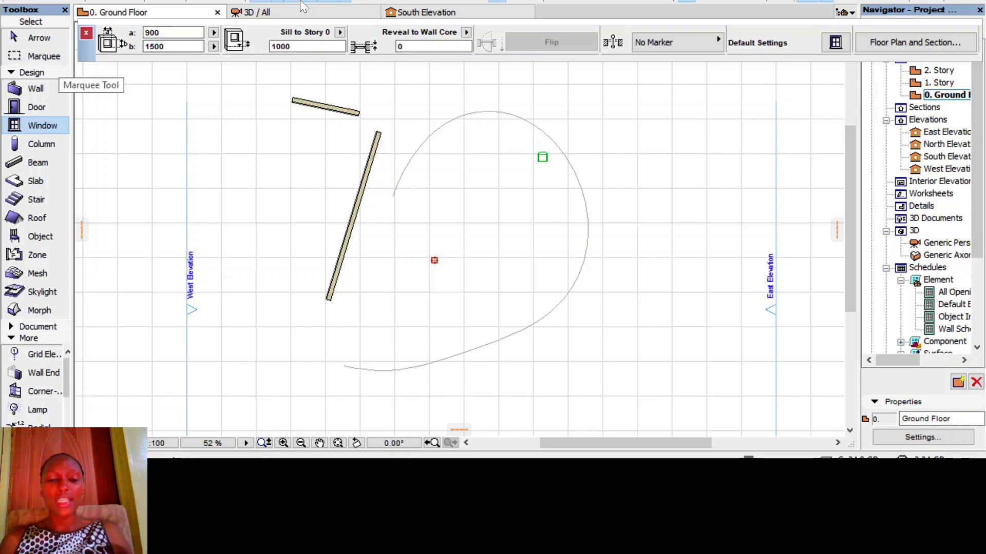
Make the Window tool's Element, Anchor Point, Opening Plane and Jamb Depth panels visible in the Info Box and apply the customization.
{"action": "right_click", "coordinate": [265, 36]}
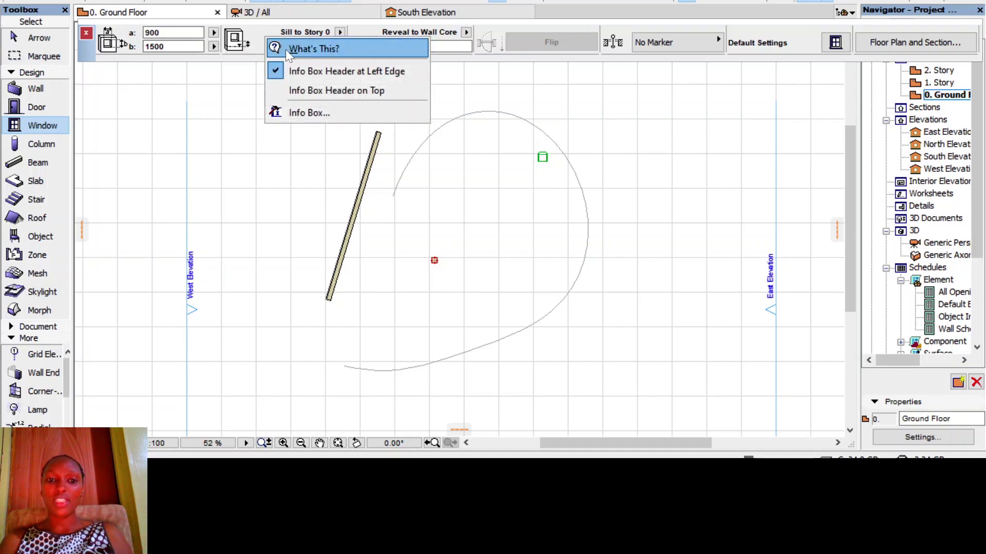
{"action": "left_click", "coordinate": [310, 111]}
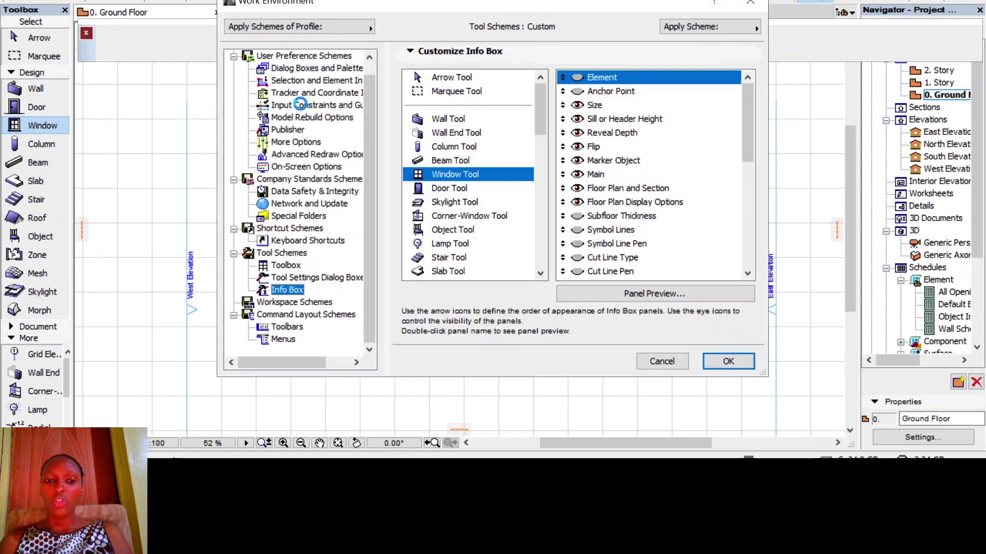
{"action": "left_click", "coordinate": [575, 77]}
{"action": "left_click", "coordinate": [576, 91]}
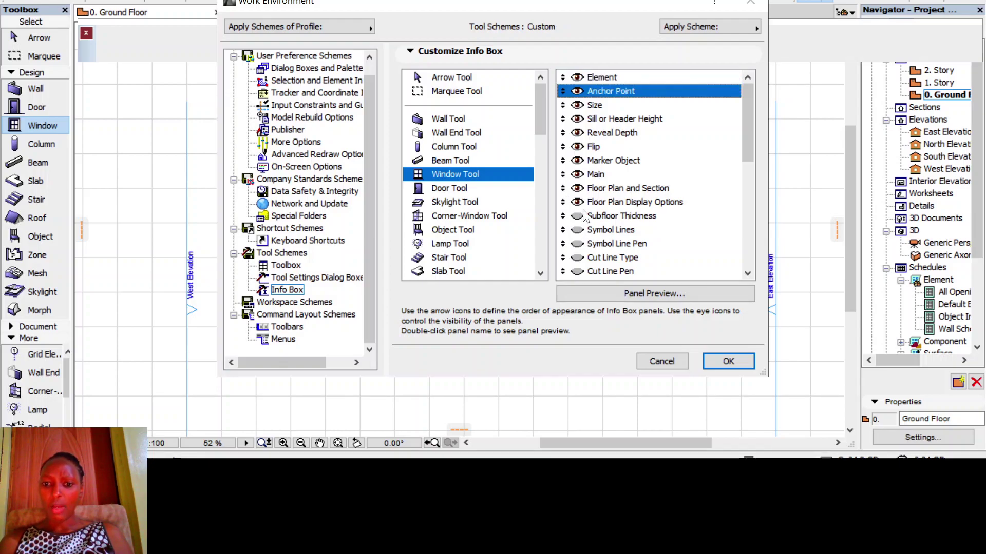
{"action": "scroll", "coordinate": [583, 218], "scroll_direction": "down", "scroll_amount": 7}
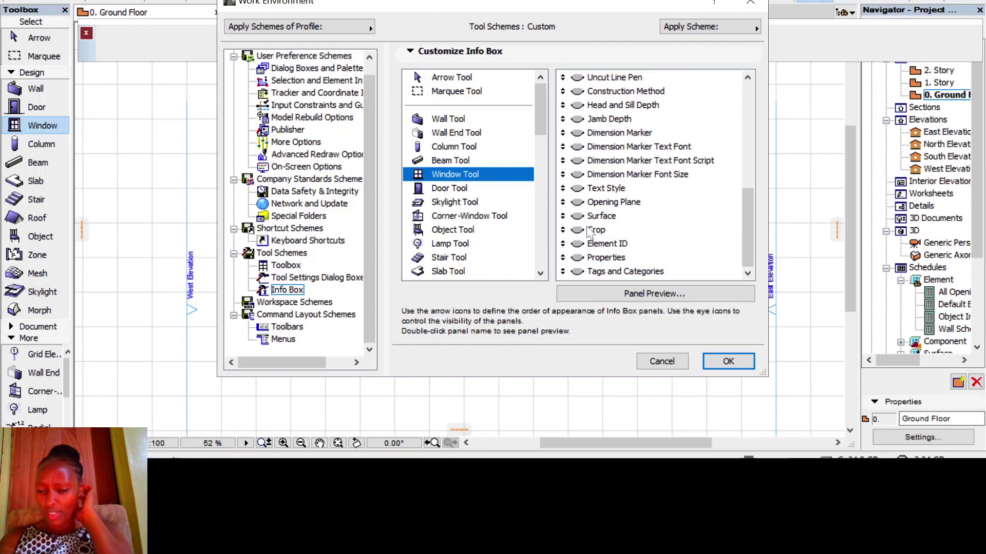
{"action": "left_click", "coordinate": [577, 203]}
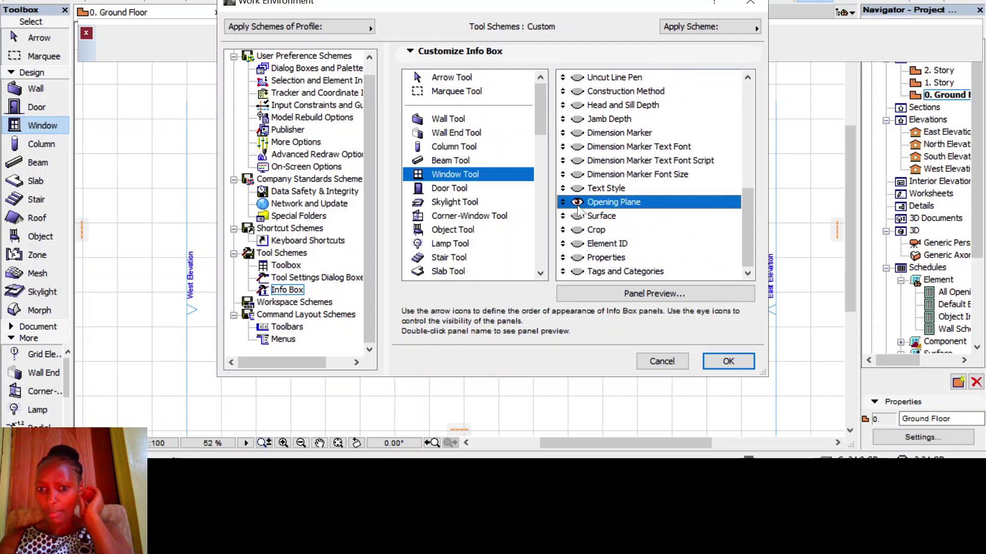
{"action": "left_click", "coordinate": [578, 119]}
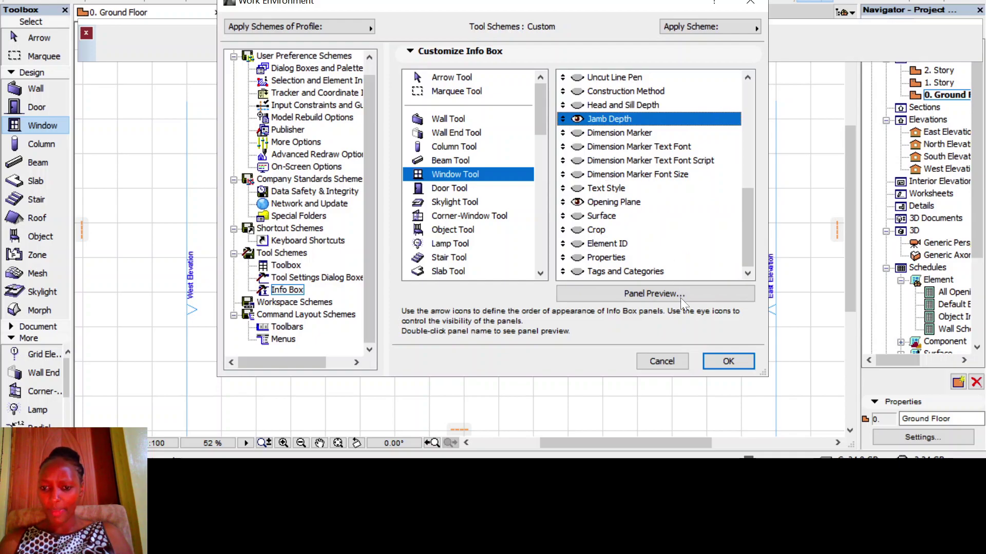
{"action": "left_click", "coordinate": [725, 360]}
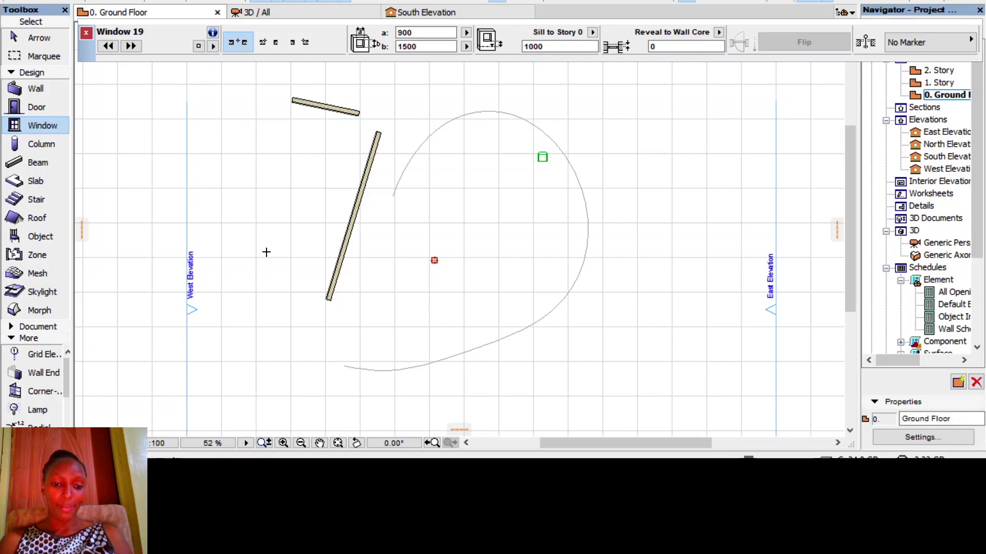
Examine the Ground Floor plan at several zoom levels, from the full elevation-marker extents to the area around the North Elevation marker.
{"action": "left_click", "coordinate": [301, 443]}
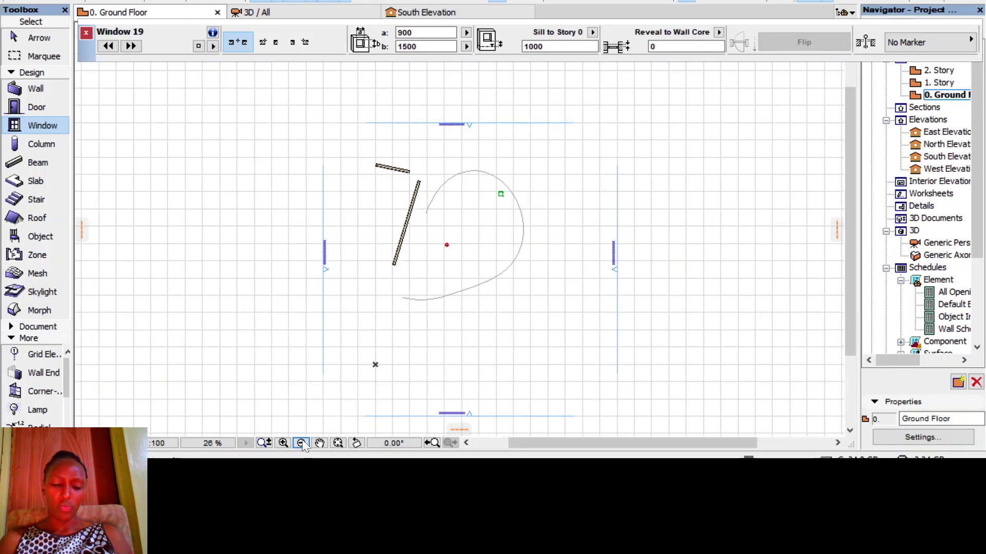
{"action": "left_click", "coordinate": [301, 443]}
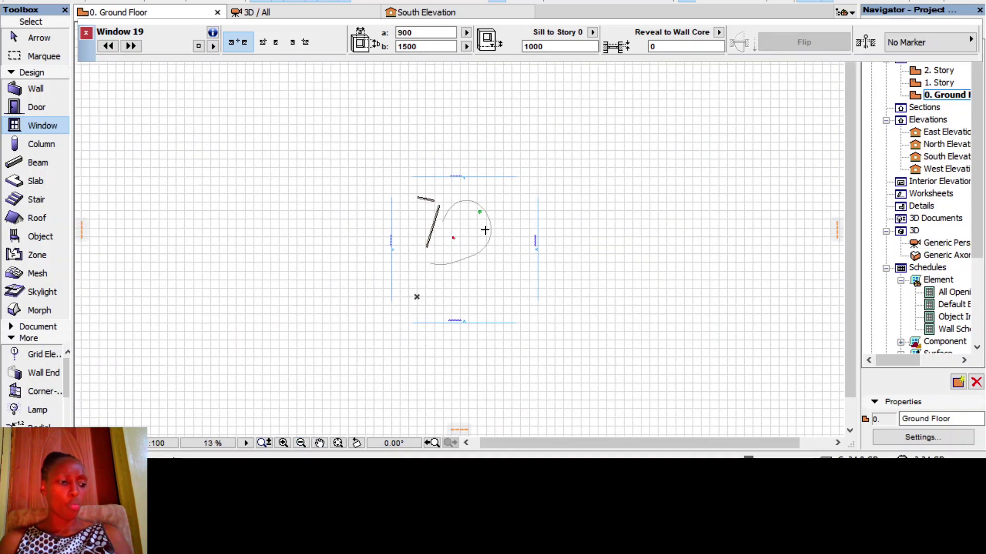
{"action": "left_click", "coordinate": [283, 443]}
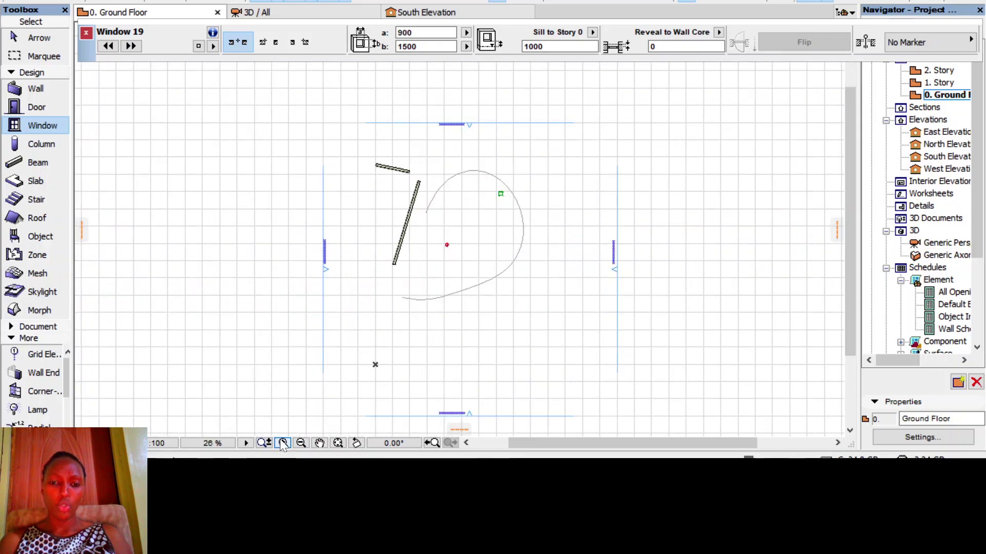
{"action": "left_click", "coordinate": [284, 445]}
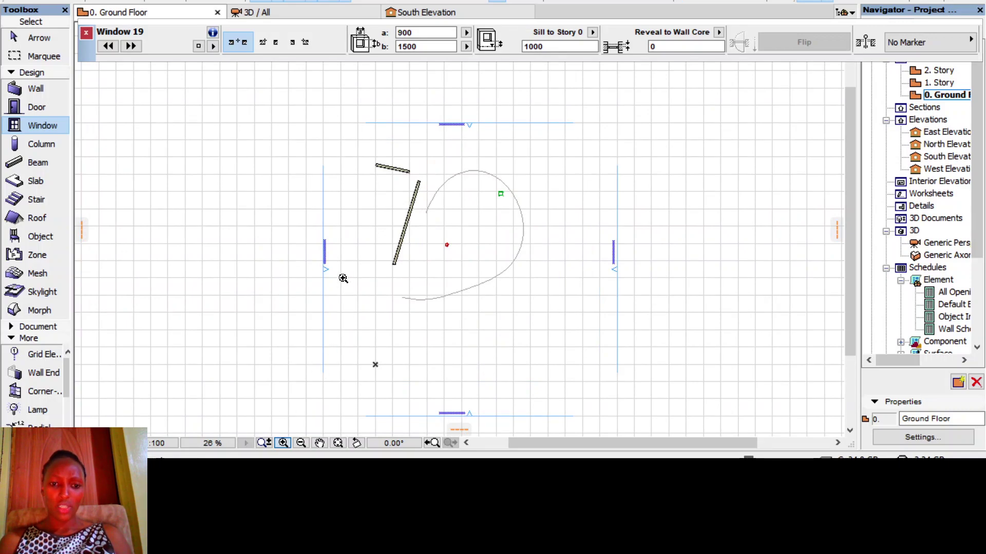
{"action": "left_click", "coordinate": [283, 444]}
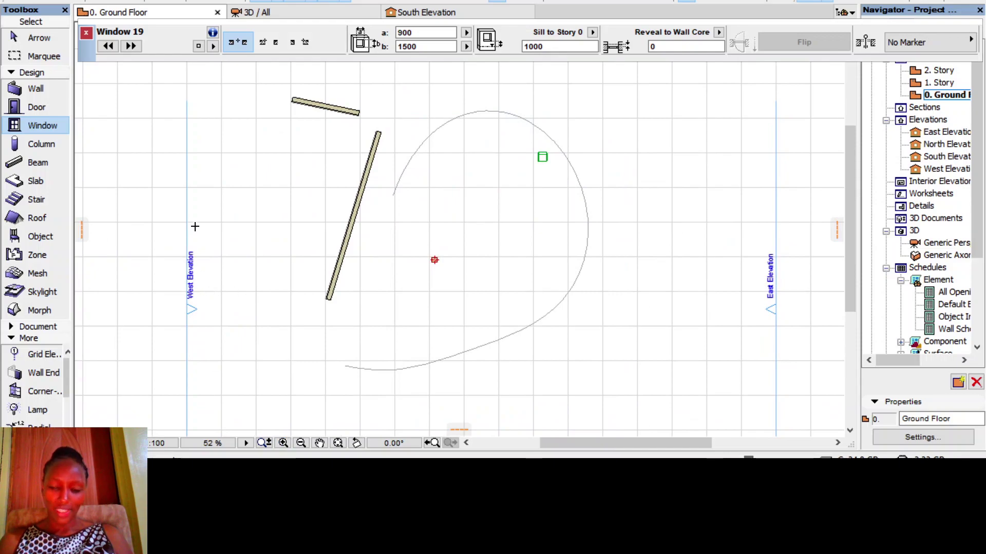
{"action": "scroll", "coordinate": [744, 205], "scroll_direction": "down", "scroll_amount": 2}
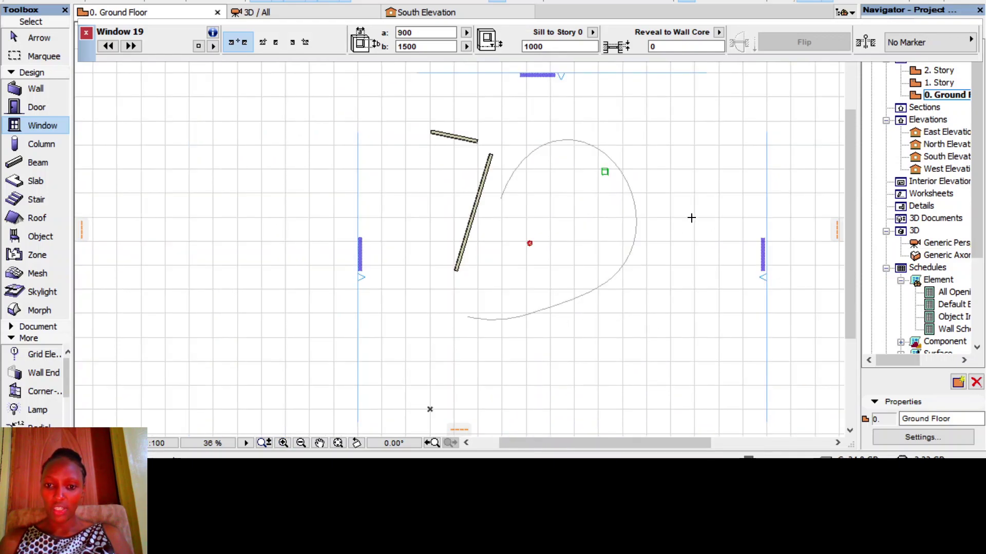
{"action": "scroll", "coordinate": [509, 78], "scroll_direction": "up", "scroll_amount": 5}
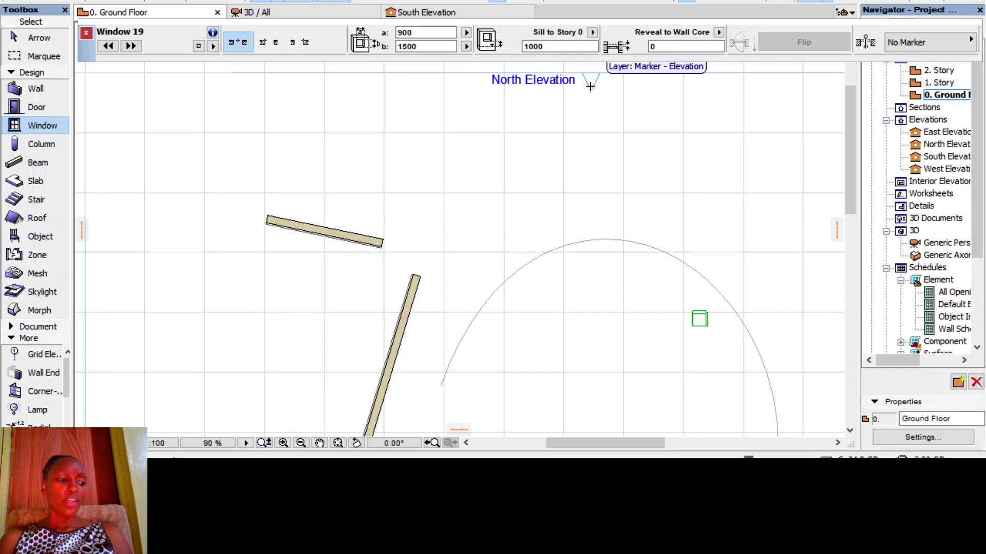
{"action": "scroll", "coordinate": [459, 159], "scroll_direction": "down", "scroll_amount": 3}
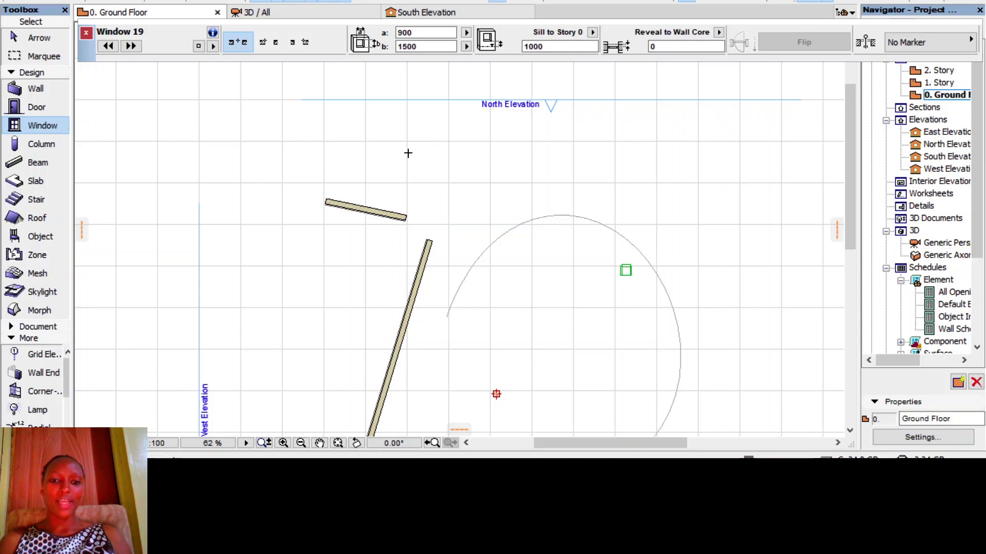
Try to place a window in the short wall below the North Elevation marker.
{"action": "left_click", "coordinate": [382, 210]}
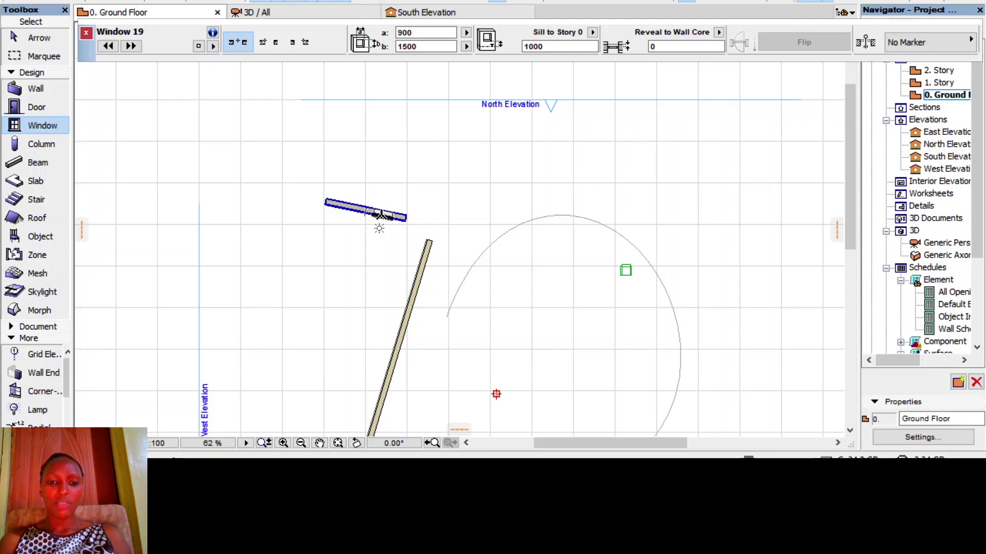
{"action": "left_click", "coordinate": [381, 195]}
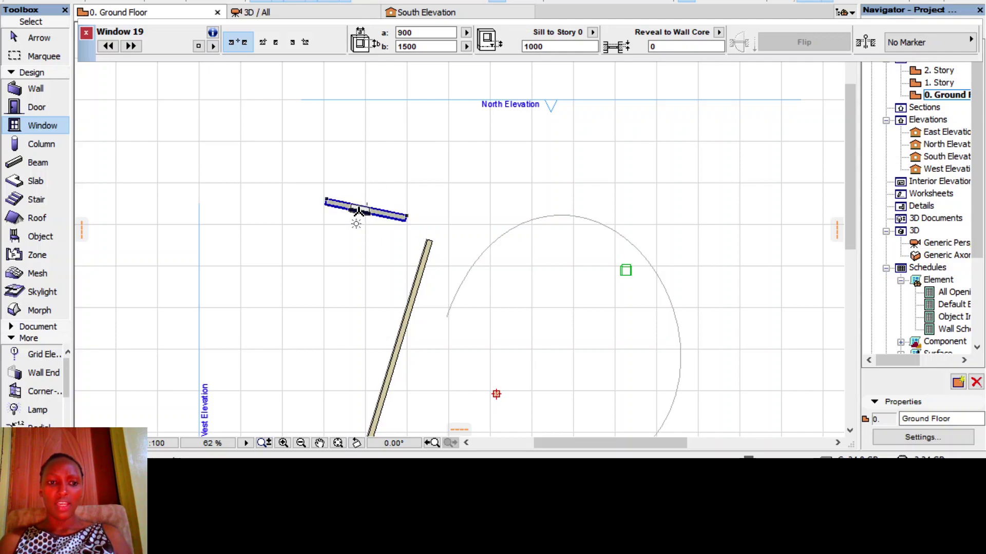
{"action": "left_click", "coordinate": [17, 39]}
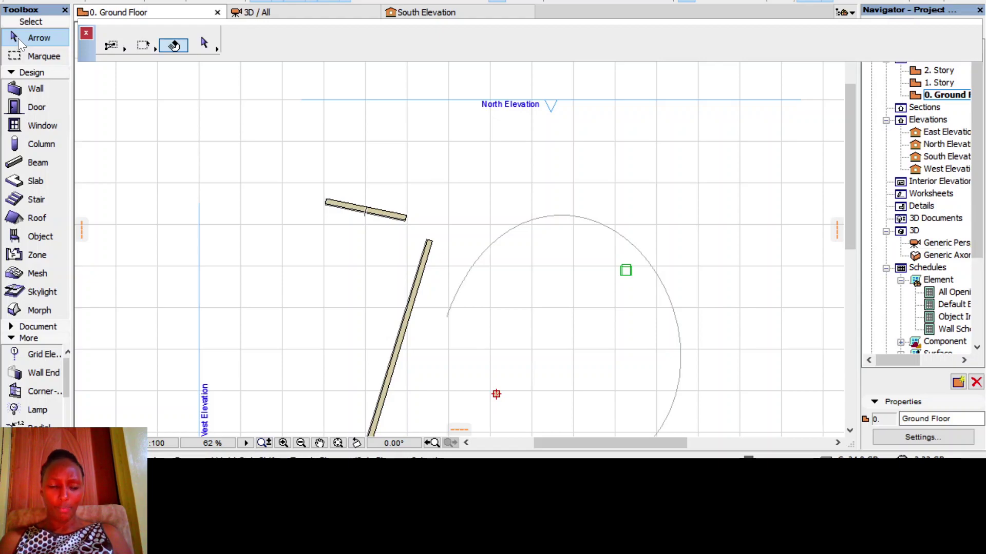
Select the short wall below the North Elevation marker, inspect it close up and from farther out, and clear the selection.
{"action": "left_click", "coordinate": [391, 218]}
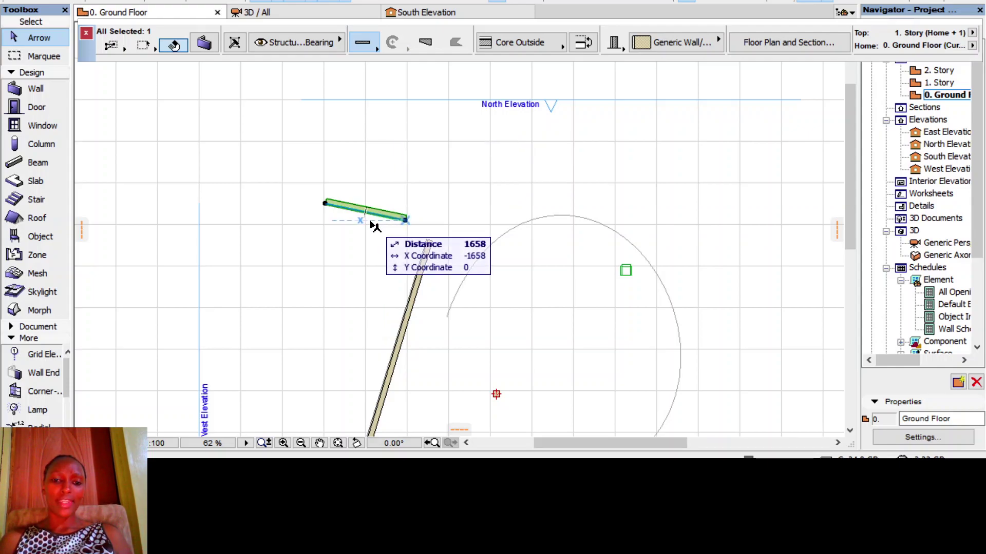
{"action": "scroll", "coordinate": [375, 226], "scroll_direction": "up", "scroll_amount": 5}
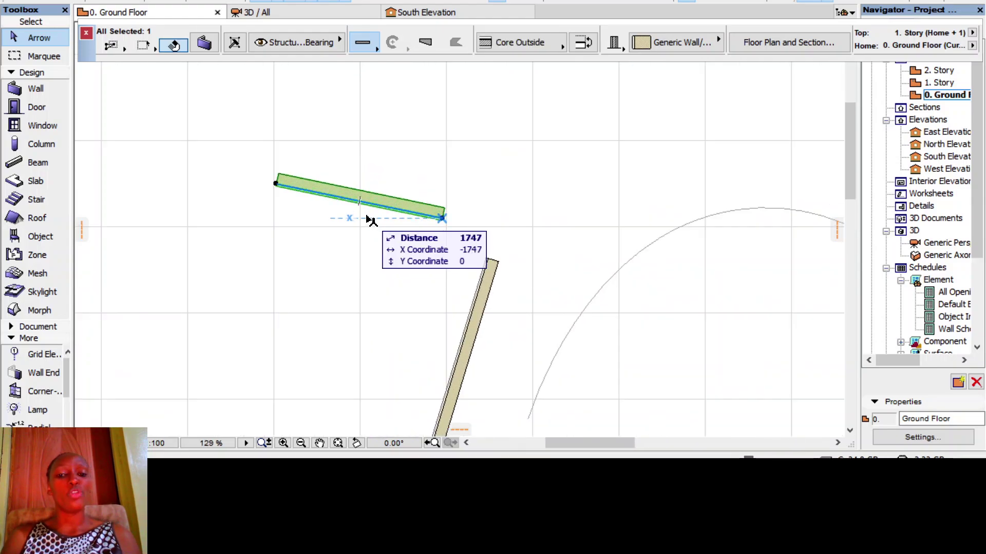
{"action": "scroll", "coordinate": [370, 208], "scroll_direction": "down", "scroll_amount": 2}
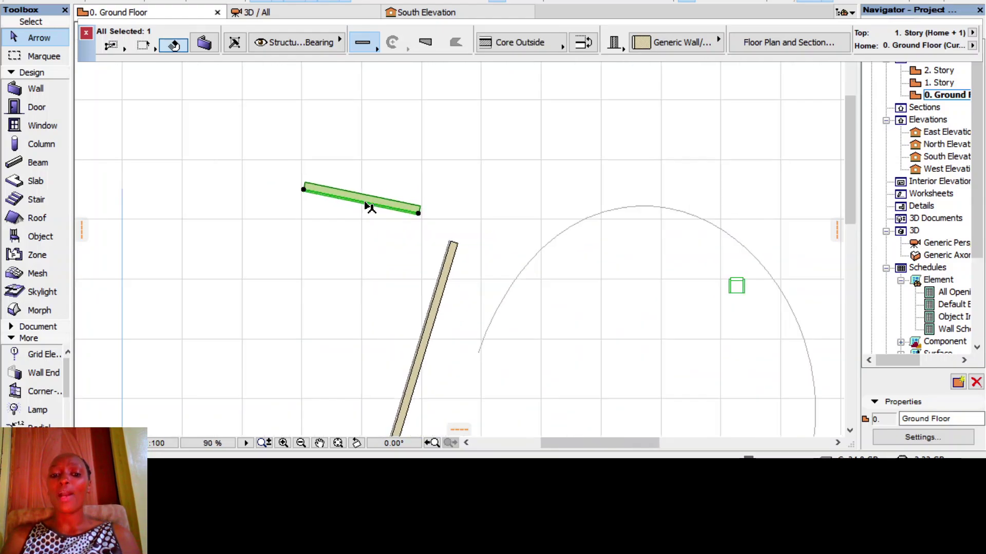
{"action": "scroll", "coordinate": [370, 207], "scroll_direction": "down", "scroll_amount": 4}
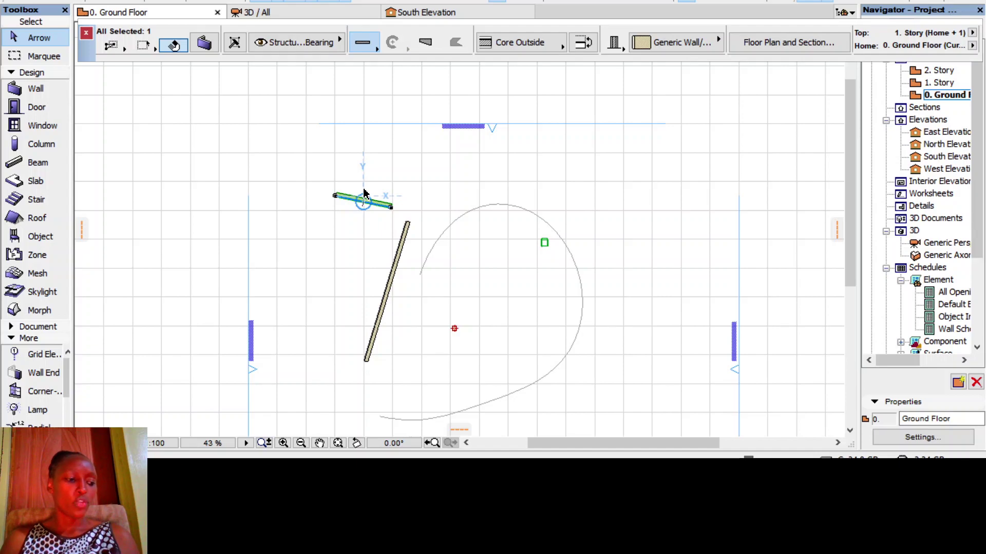
{"action": "left_click", "coordinate": [400, 167]}
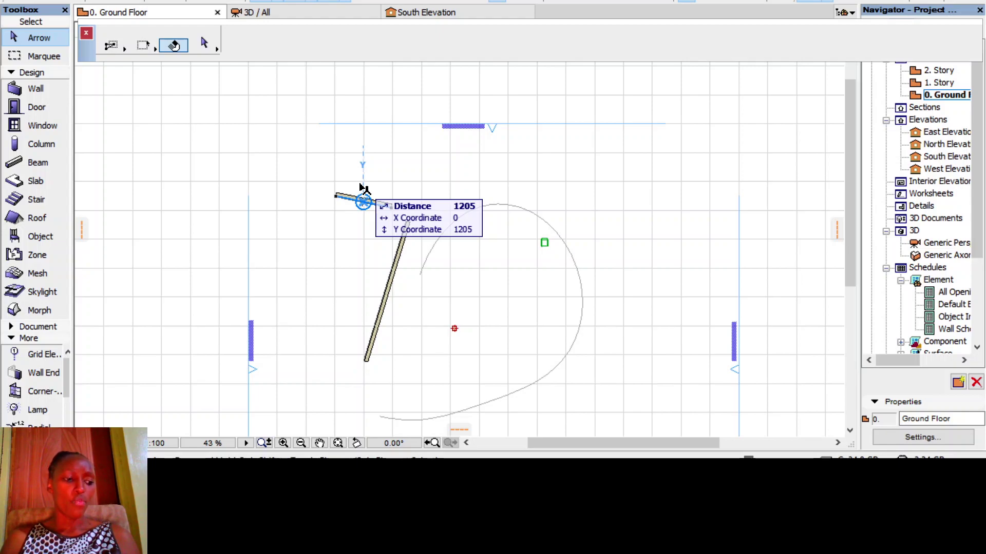
Zoom in on the plan area between the West Elevation marker and the two walls.
{"action": "left_click", "coordinate": [363, 200]}
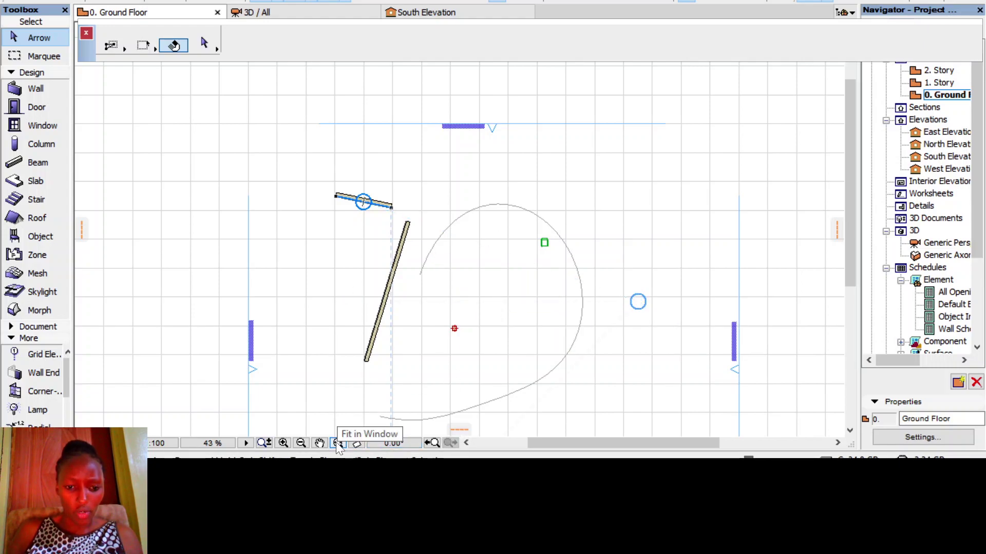
{"action": "left_click", "coordinate": [283, 443]}
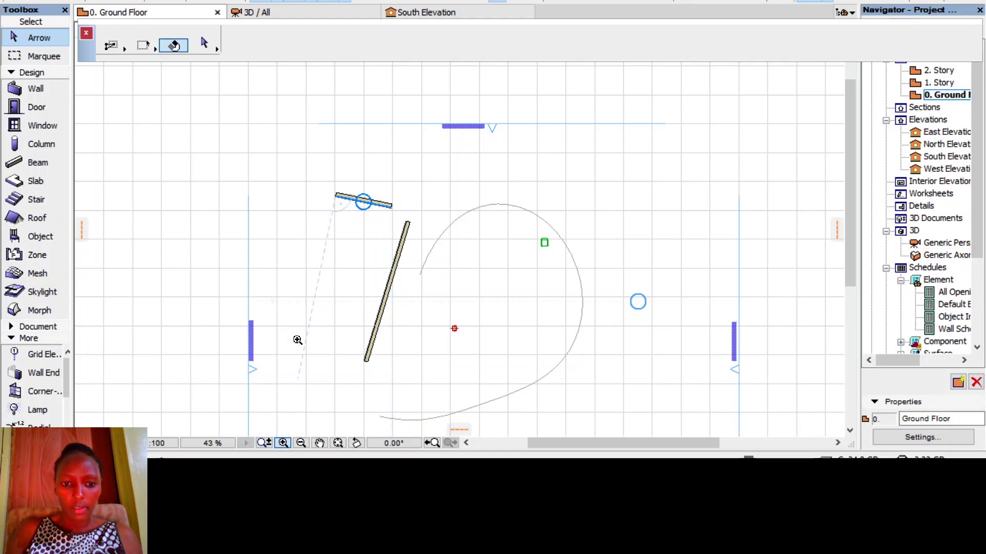
{"action": "left_click", "coordinate": [314, 251]}
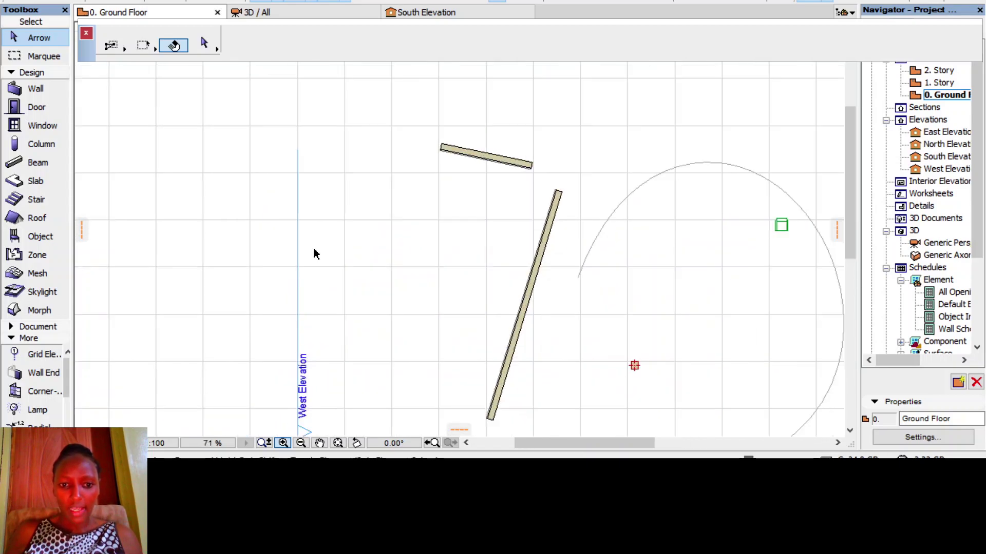
{"action": "left_click", "coordinate": [314, 250]}
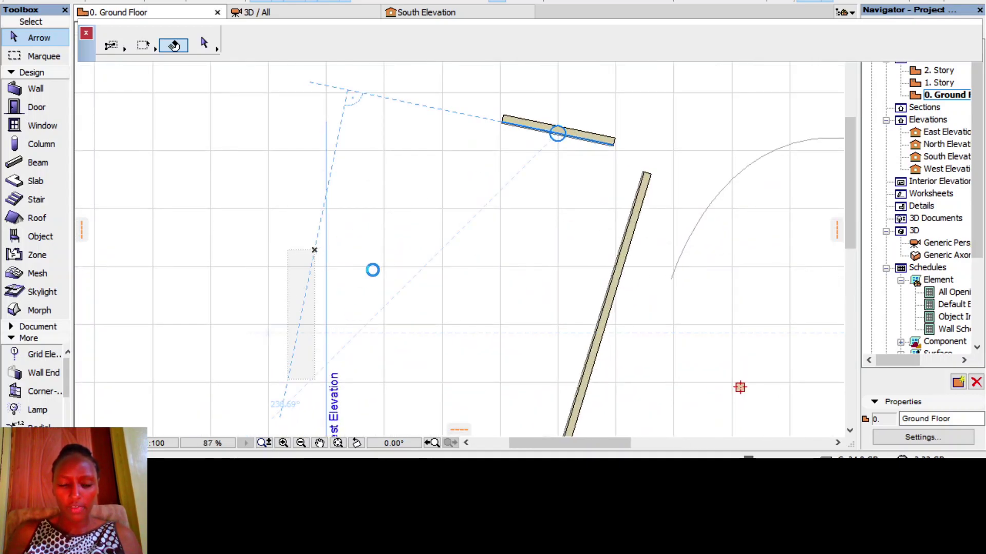
{"action": "left_click", "coordinate": [372, 269]}
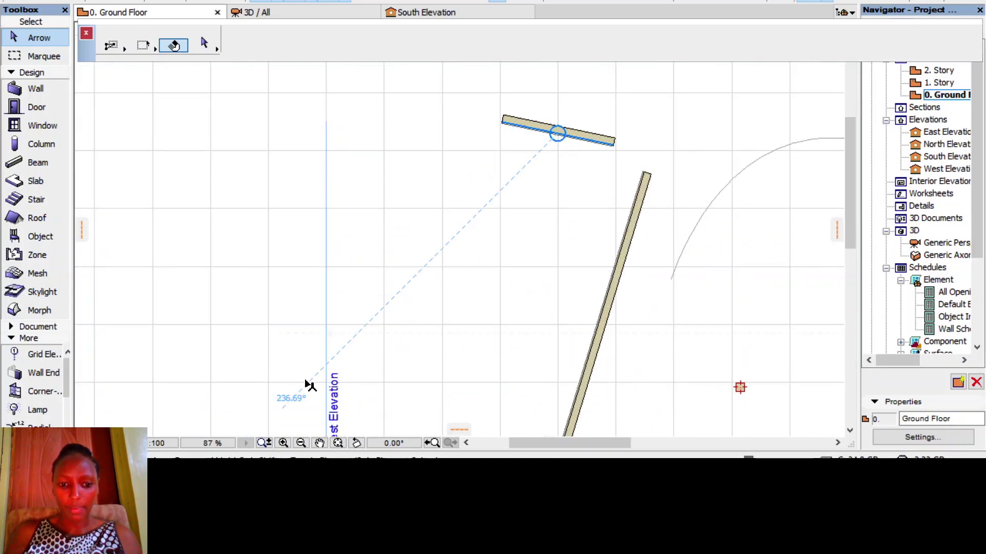
{"action": "left_click", "coordinate": [282, 442]}
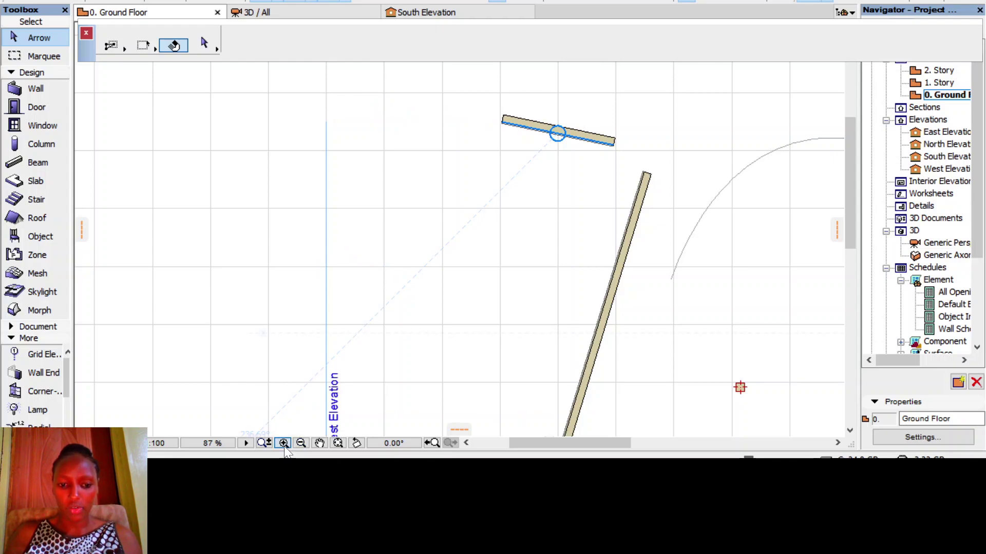
{"action": "left_click", "coordinate": [426, 282]}
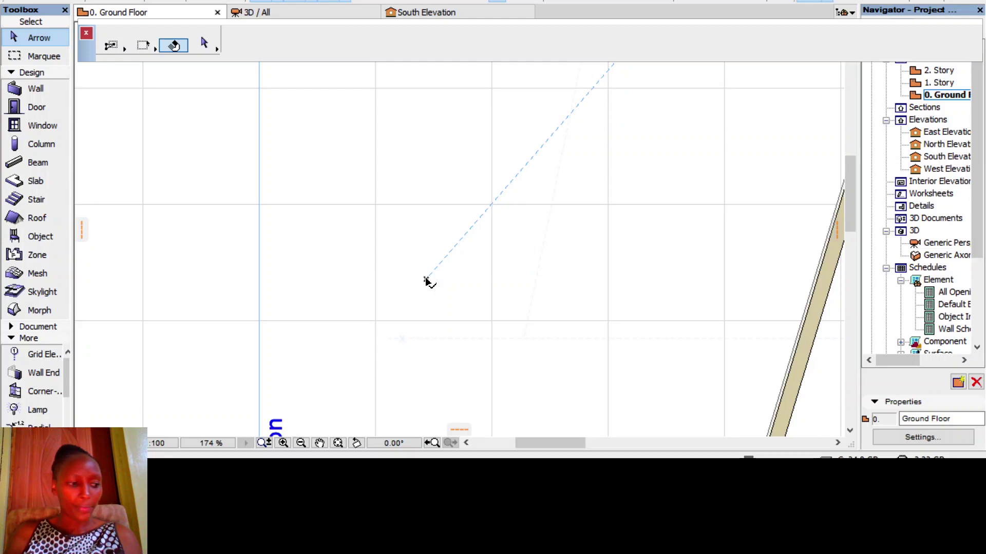
{"action": "left_click", "coordinate": [426, 281]}
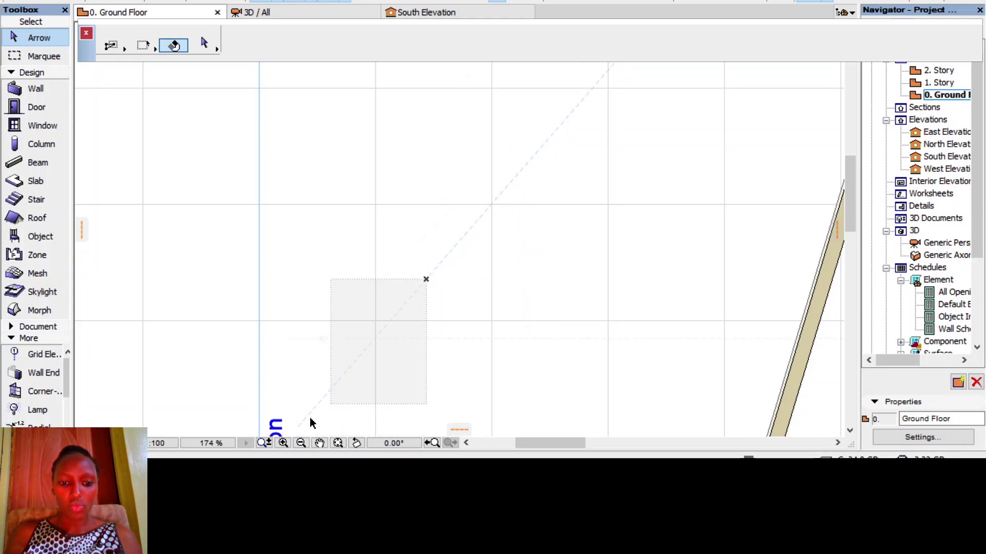
{"action": "left_click", "coordinate": [302, 443]}
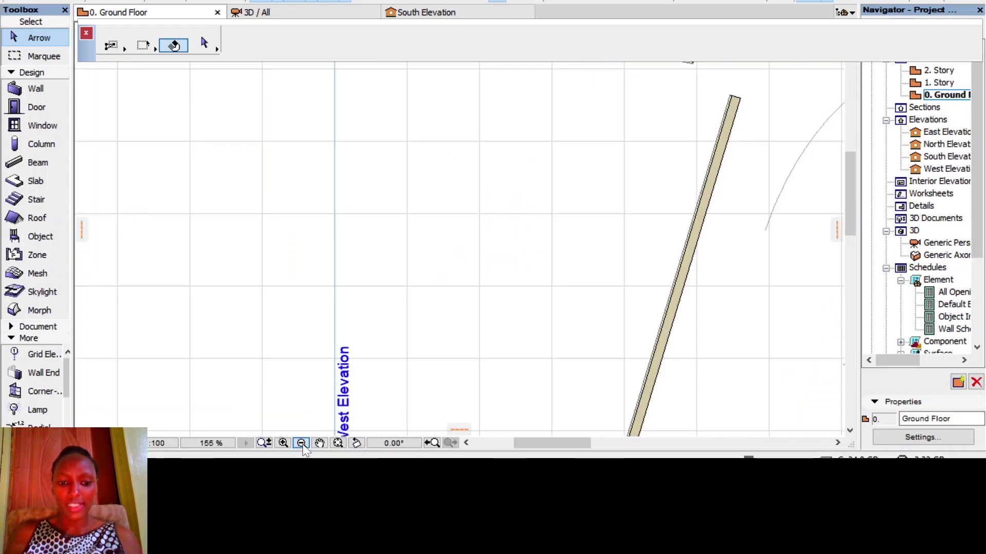
{"action": "key", "text": "Escape"}
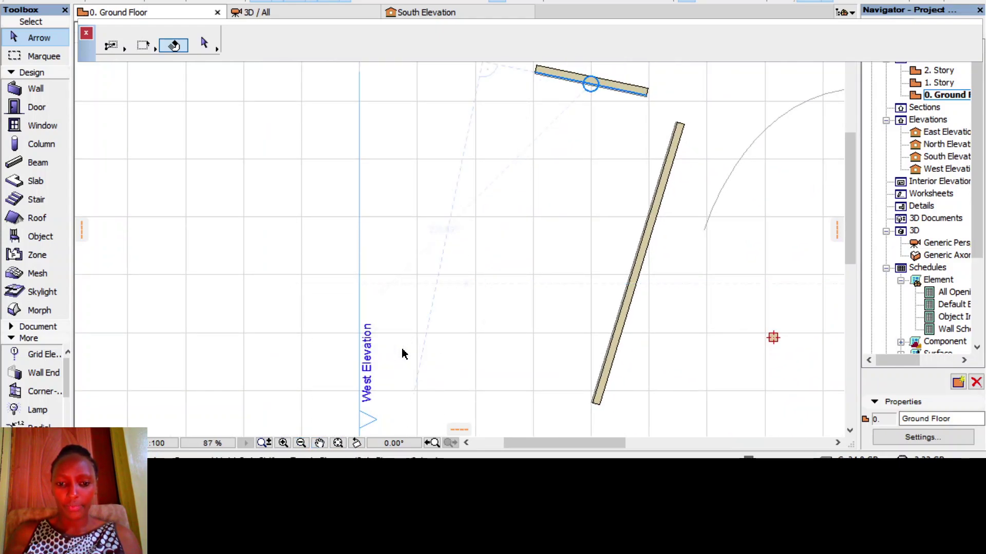
{"action": "left_click", "coordinate": [301, 443]}
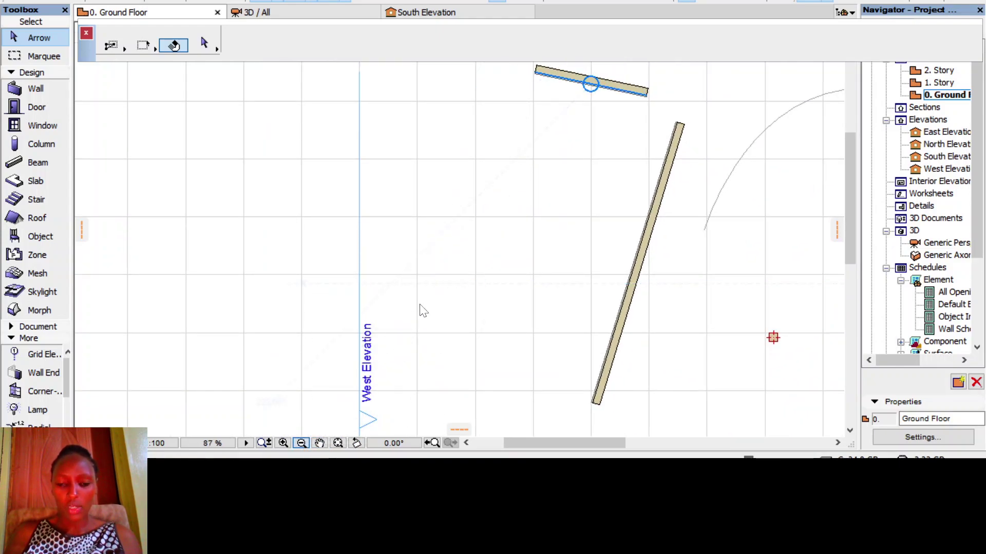
{"action": "left_click", "coordinate": [440, 277]}
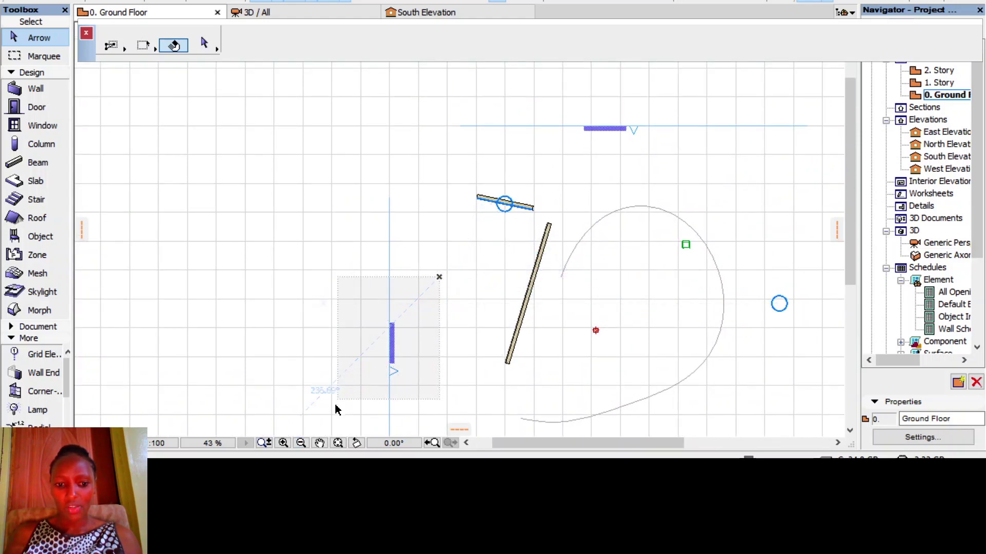
{"action": "key", "text": "Escape"}
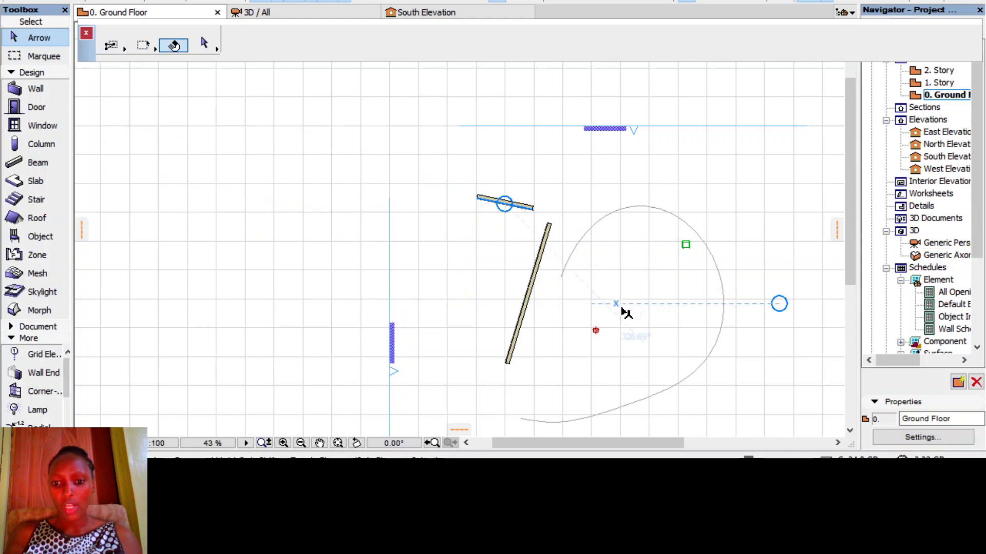
Select the column inside the curve, examine it up close in the floor plan, and clear the selection.
{"action": "left_click", "coordinate": [595, 332]}
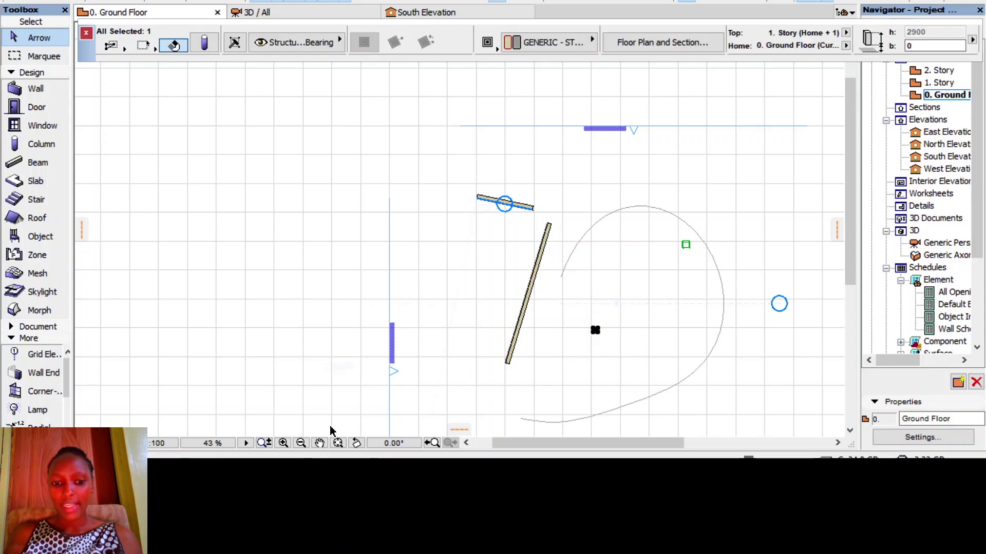
{"action": "left_click", "coordinate": [282, 444]}
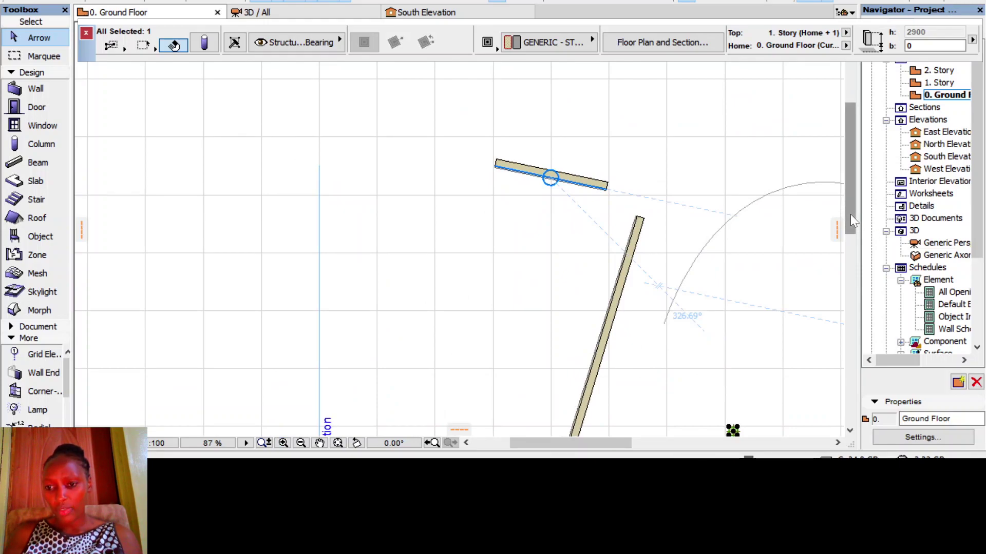
{"action": "left_click_drag", "start_coordinate": [850, 215], "coordinate": [849, 293]}
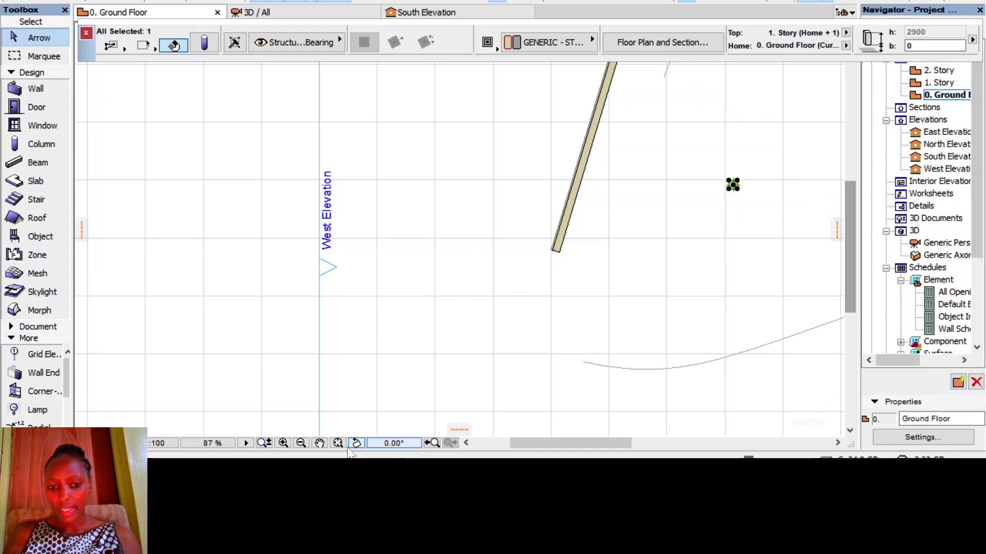
{"action": "scroll", "coordinate": [508, 420], "scroll_direction": "up", "scroll_amount": 6}
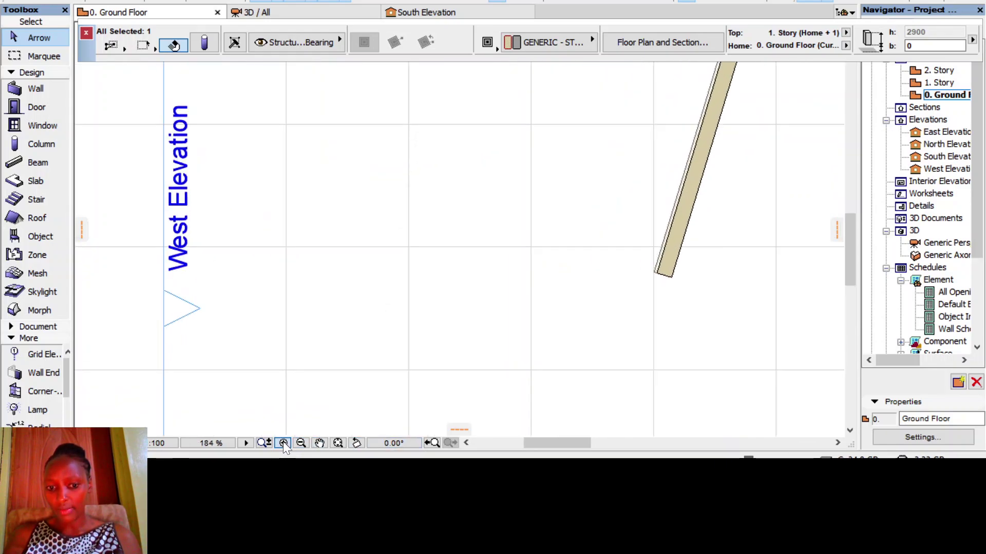
{"action": "left_click_drag", "start_coordinate": [537, 442], "coordinate": [578, 441]}
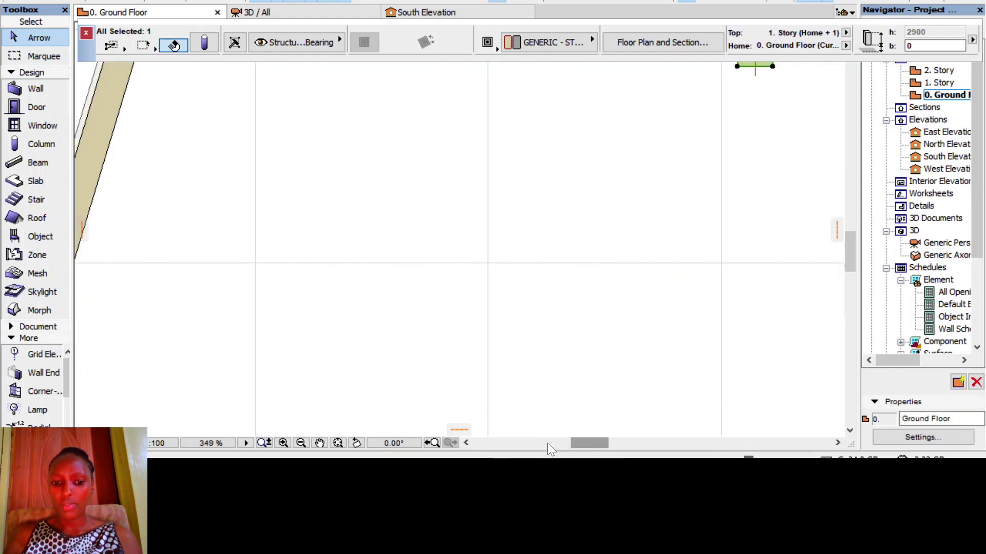
{"action": "left_click", "coordinate": [301, 443]}
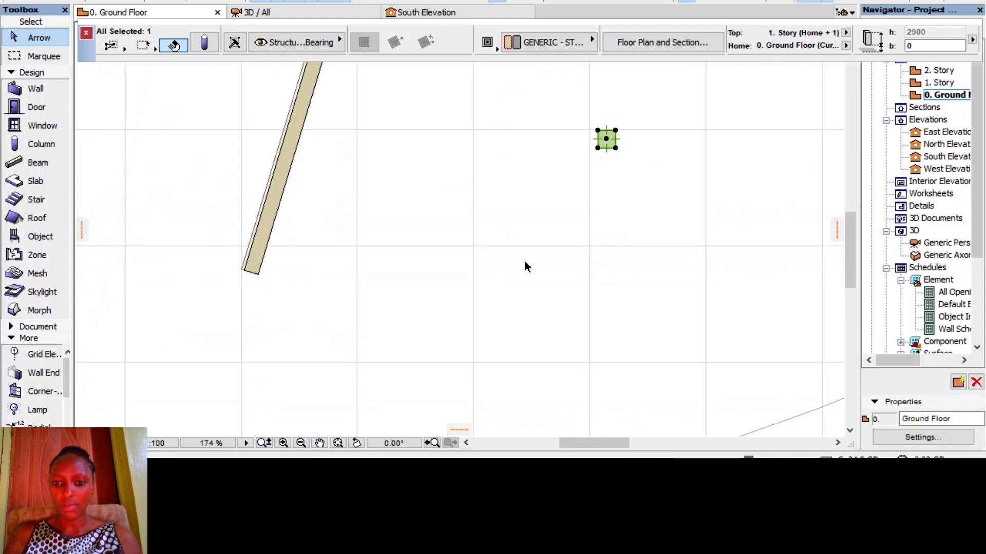
{"action": "left_click", "coordinate": [630, 118]}
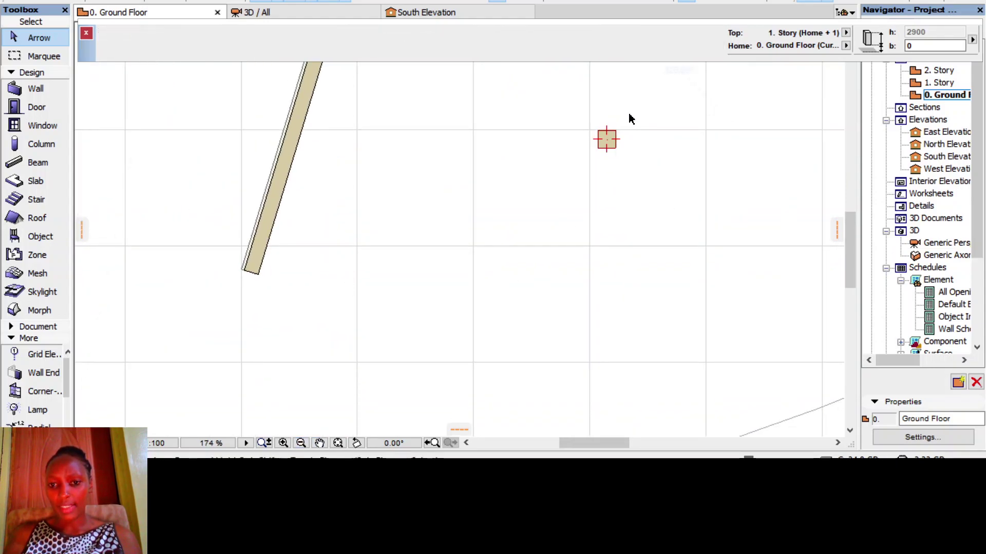
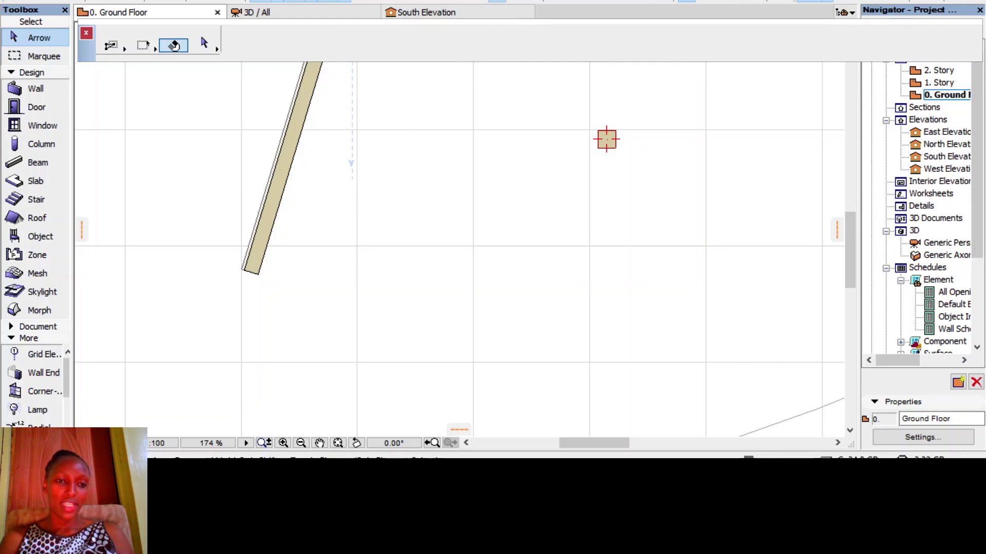
Display the ground floor plan at actual size.
{"action": "left_click", "coordinate": [81, 0]}
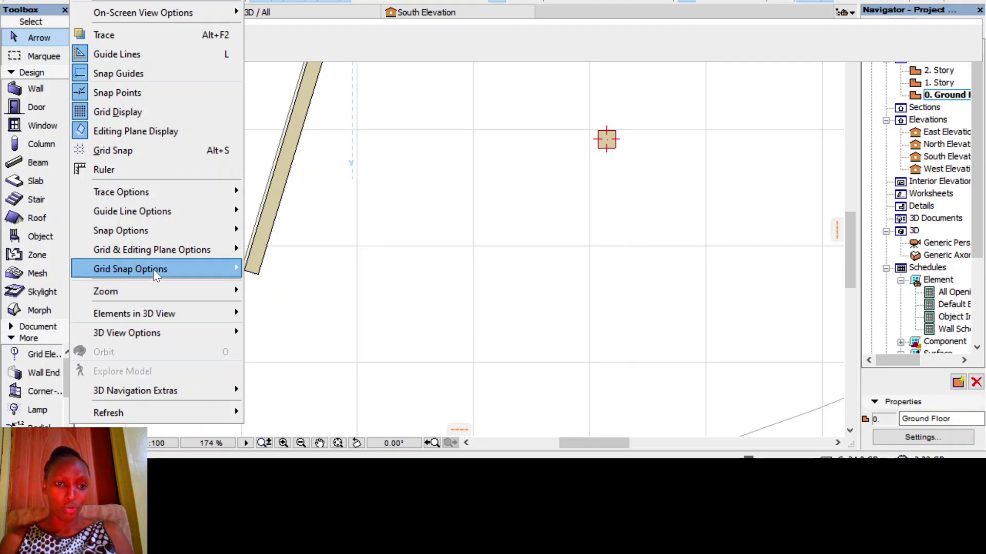
{"action": "mouse_move", "coordinate": [147, 293]}
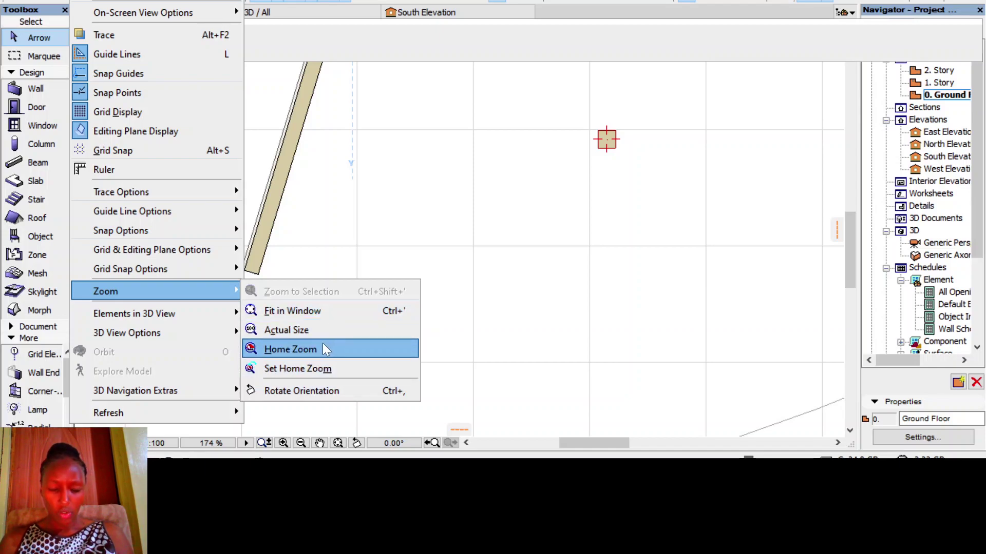
{"action": "left_click", "coordinate": [312, 331]}
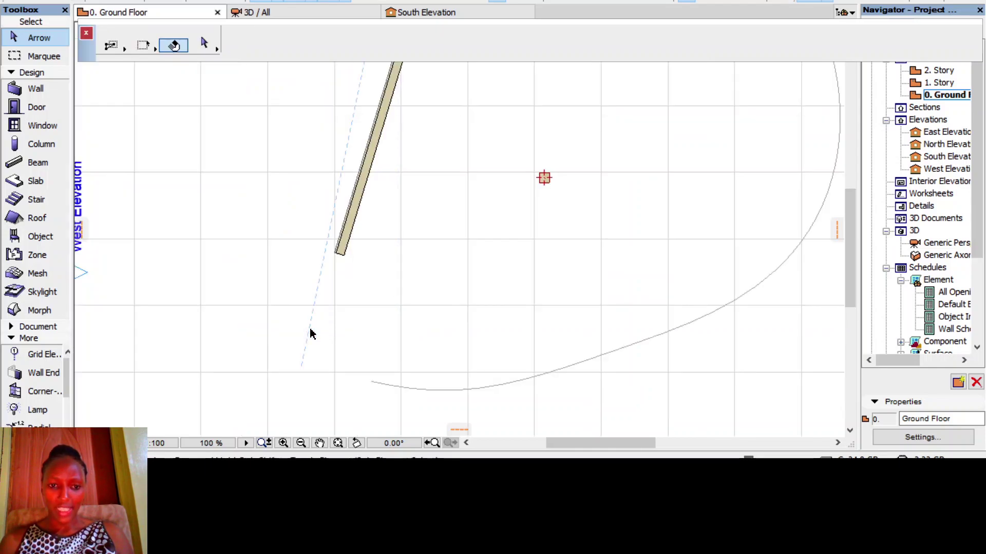
Fit the complete ground floor plan in the window.
{"action": "scroll", "coordinate": [313, 329], "scroll_direction": "down", "scroll_amount": 3}
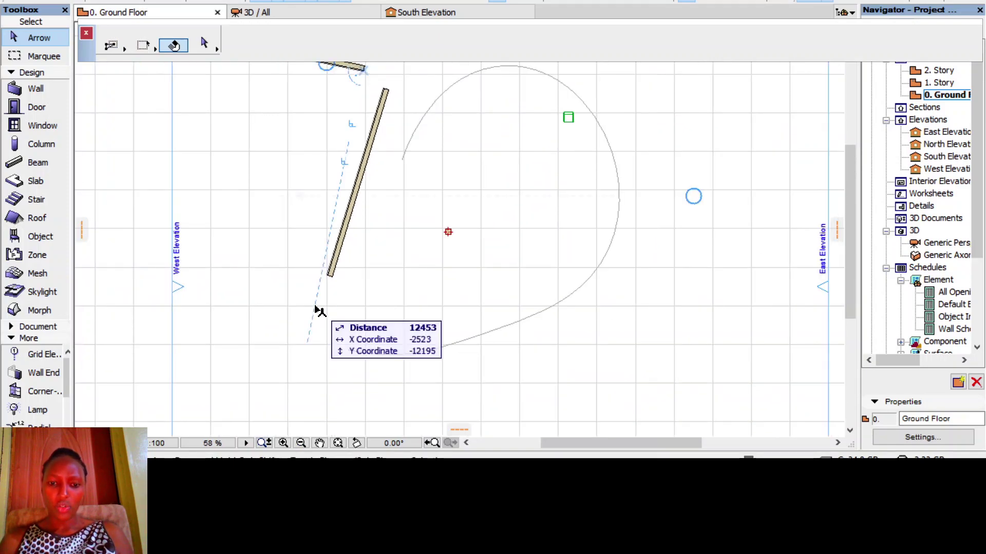
{"action": "scroll", "coordinate": [319, 310], "scroll_direction": "down", "scroll_amount": 3}
{"action": "scroll", "coordinate": [319, 311], "scroll_direction": "up", "scroll_amount": 3}
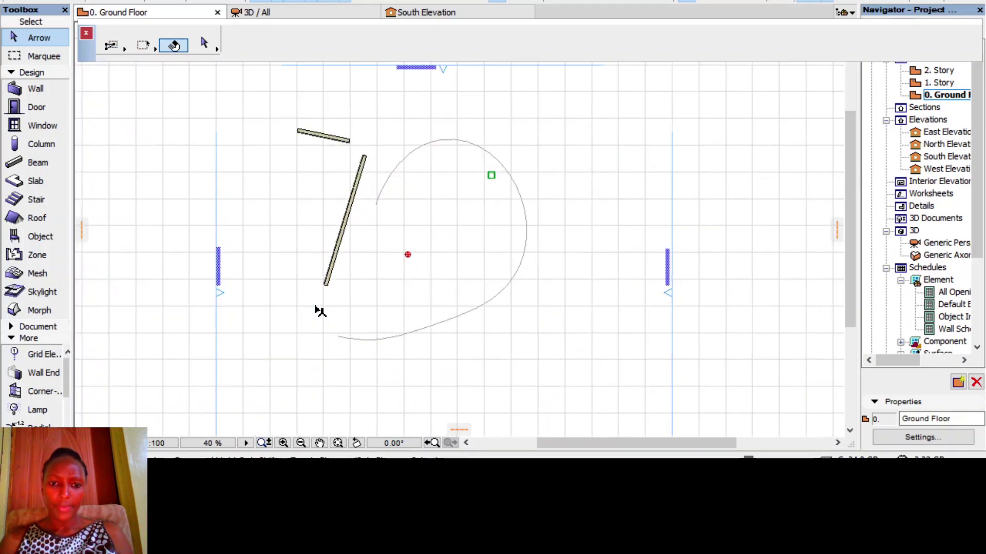
{"action": "left_click", "coordinate": [80, 1]}
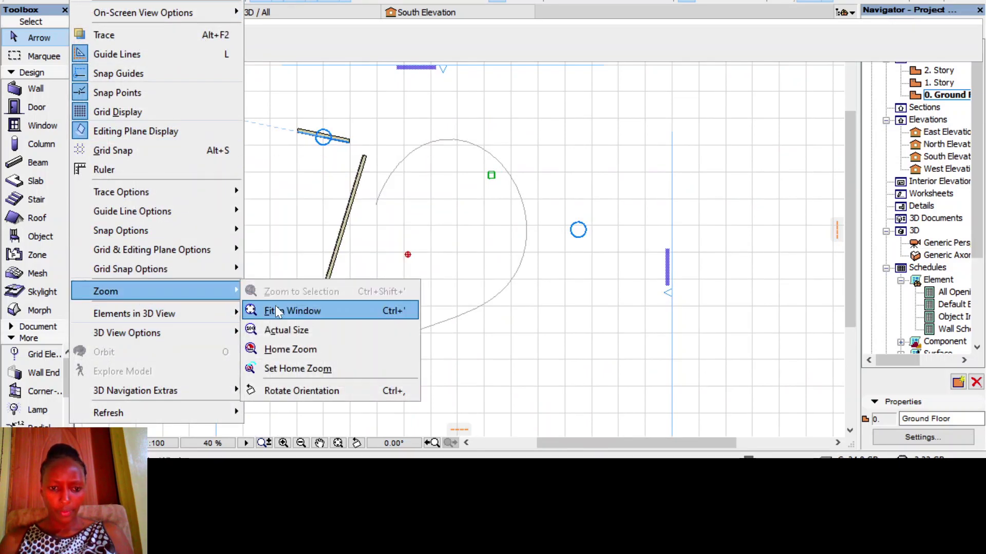
{"action": "left_click", "coordinate": [275, 311]}
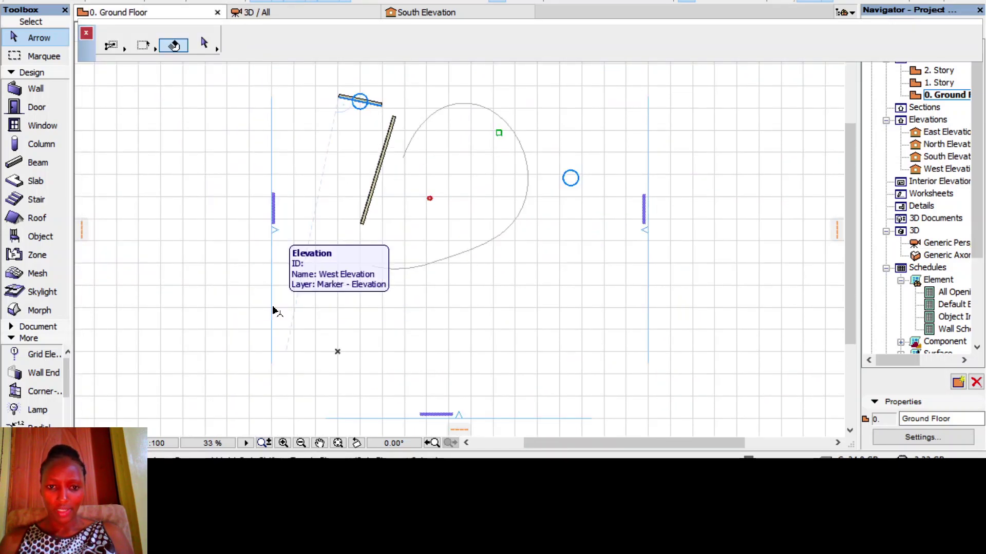
Switch the floor plan from the fitted view back to actual size.
{"action": "left_click", "coordinate": [109, 0]}
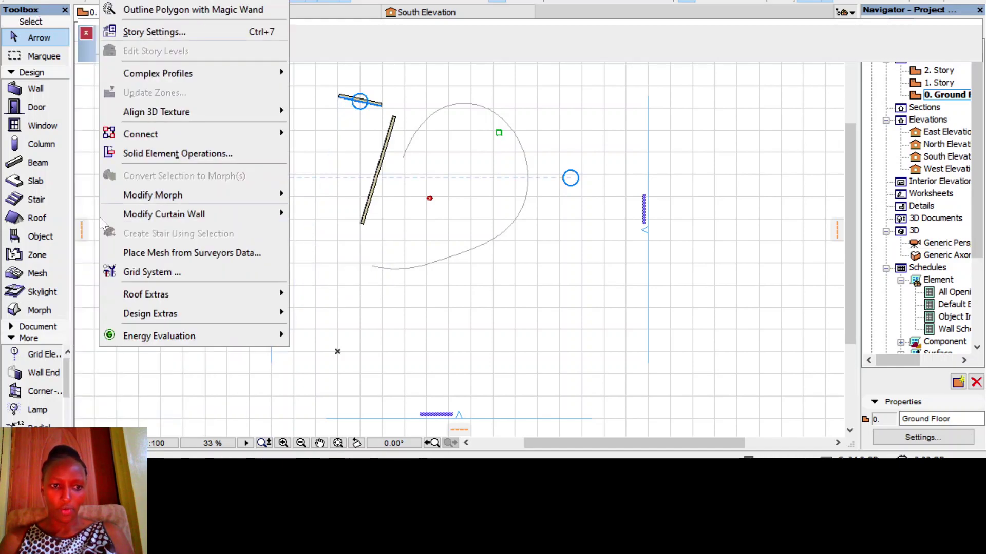
{"action": "mouse_move", "coordinate": [79, 1]}
{"action": "mouse_move", "coordinate": [160, 284]}
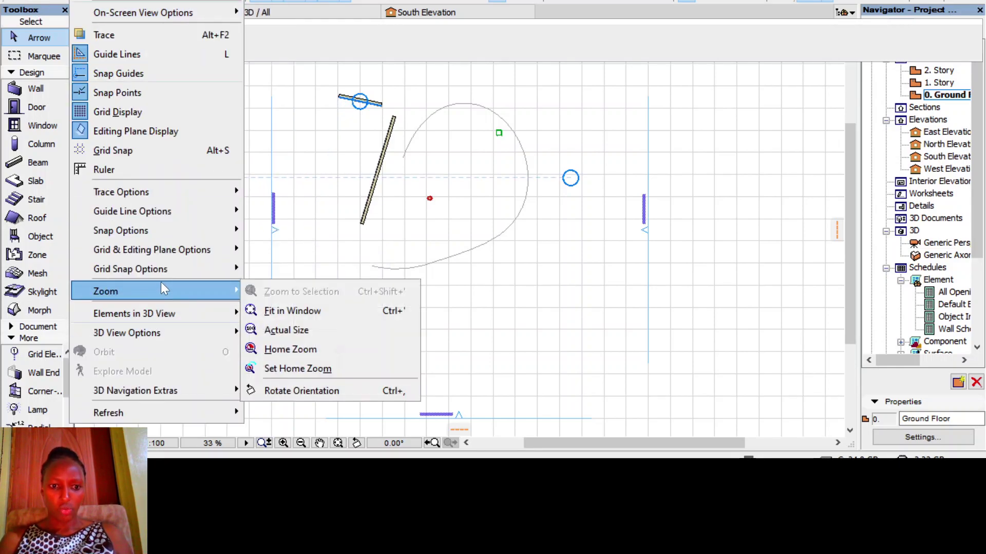
{"action": "left_click", "coordinate": [260, 329]}
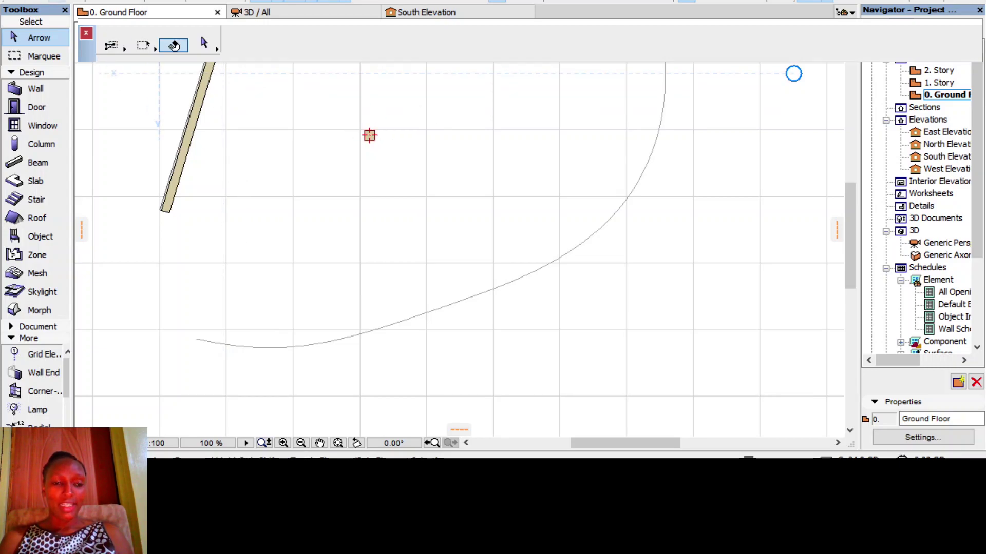
Return the ground floor plan to its home zoom.
{"action": "left_click", "coordinate": [77, 0]}
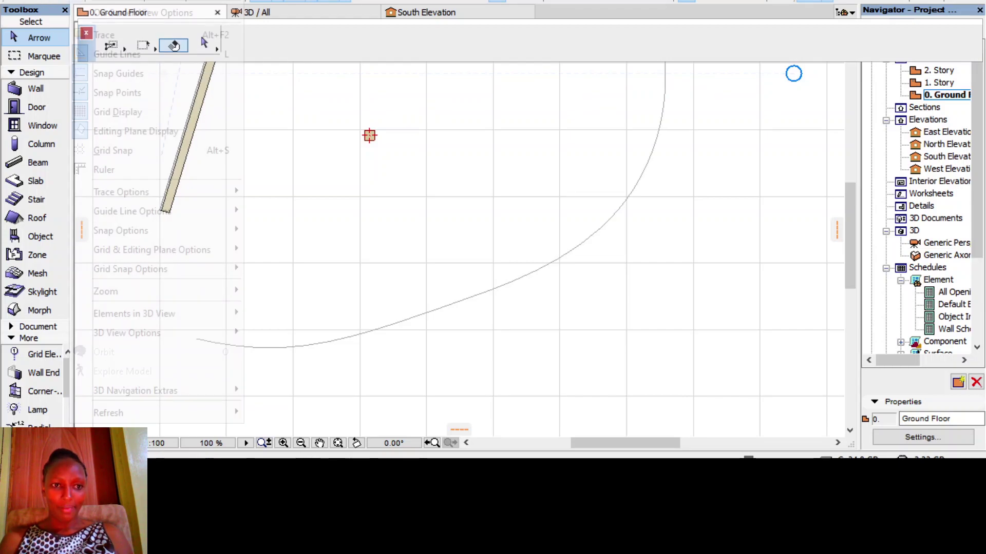
{"action": "mouse_move", "coordinate": [161, 292]}
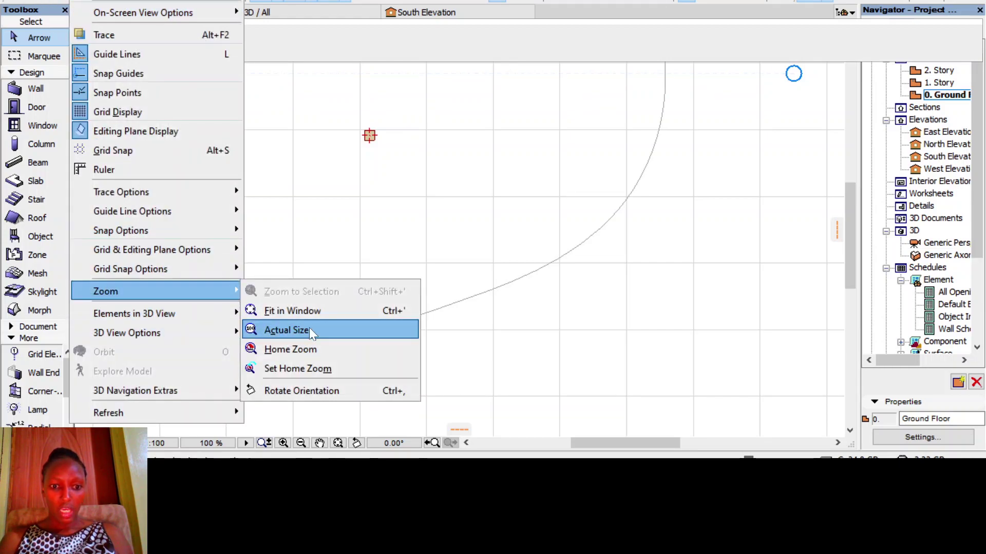
{"action": "left_click", "coordinate": [318, 348]}
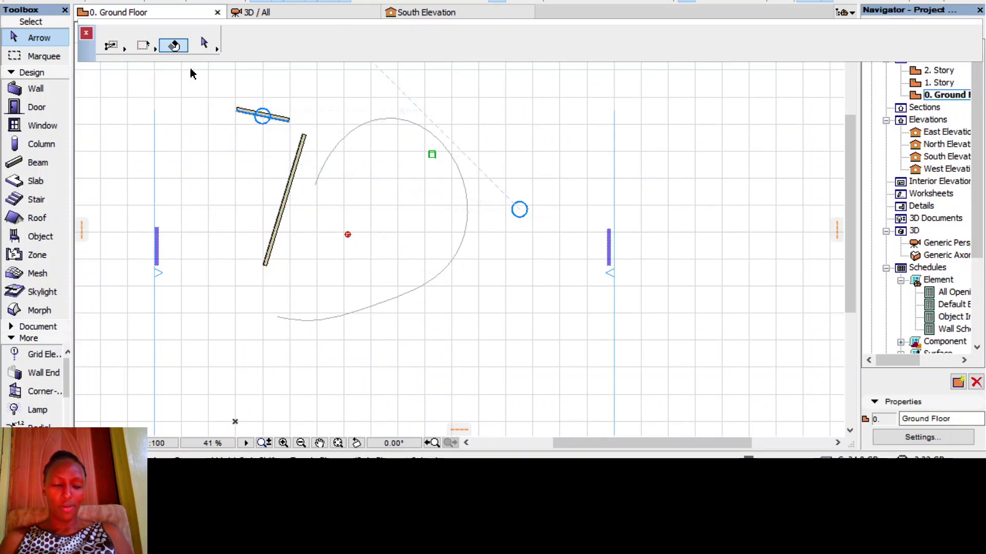
{"action": "left_click", "coordinate": [81, 0]}
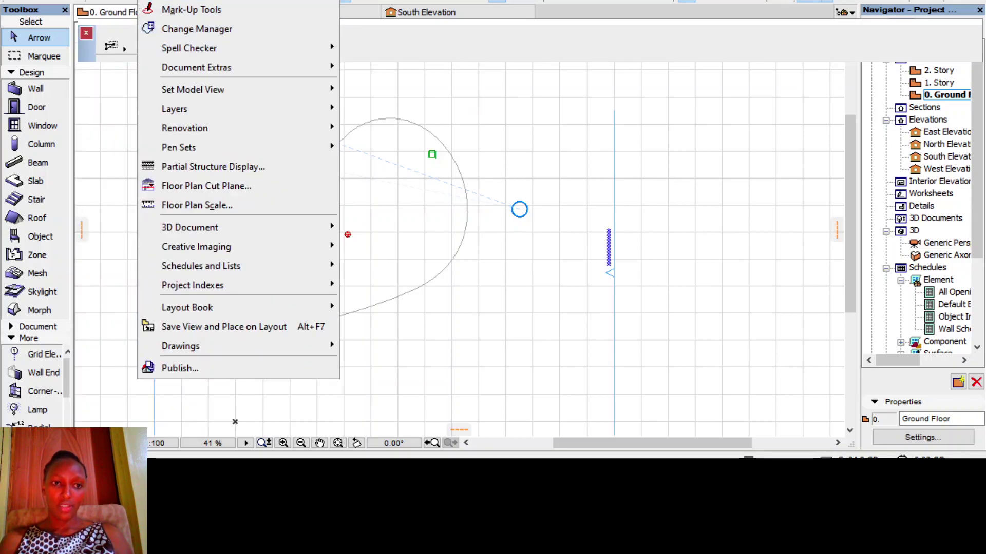
{"action": "mouse_move", "coordinate": [84, 1]}
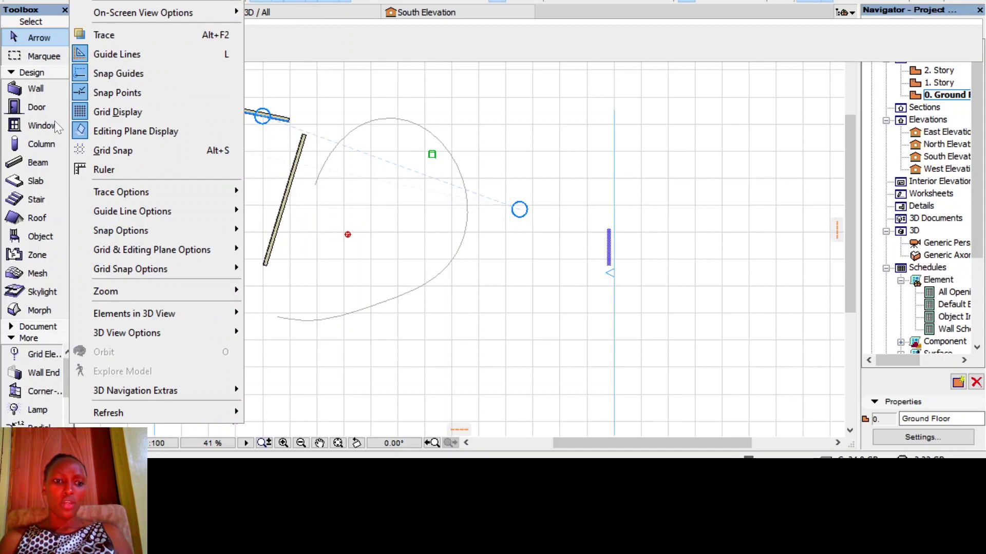
{"action": "mouse_move", "coordinate": [88, 297]}
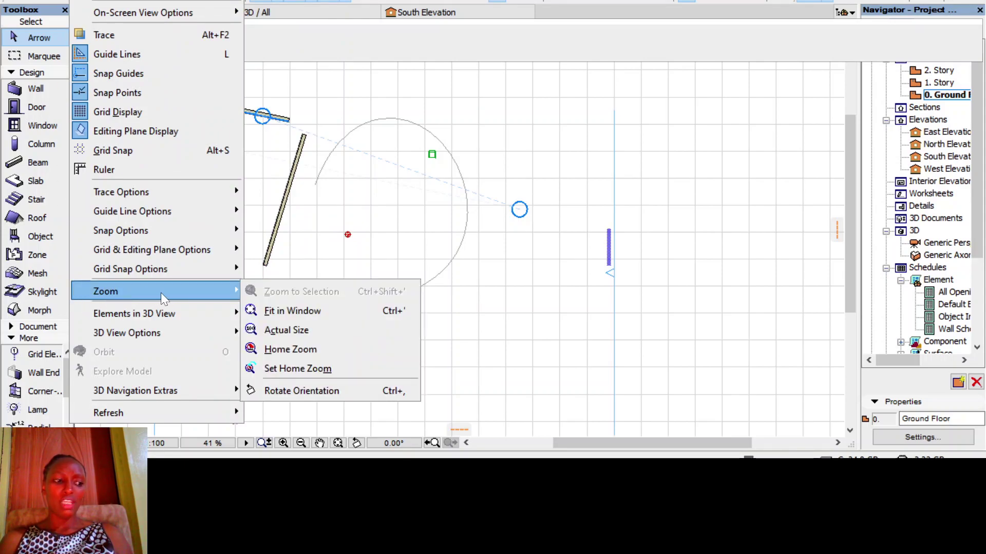
{"action": "left_click", "coordinate": [593, 177]}
Open the work environment's menu customization settings and look through the alphabetical list of application menus.
{"action": "left_click", "coordinate": [205, 0]}
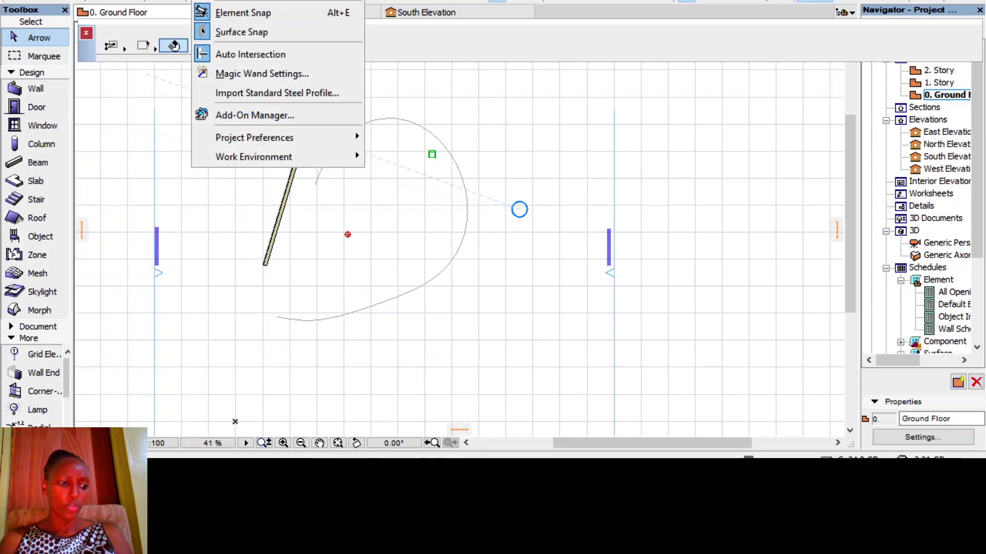
{"action": "mouse_move", "coordinate": [280, 159]}
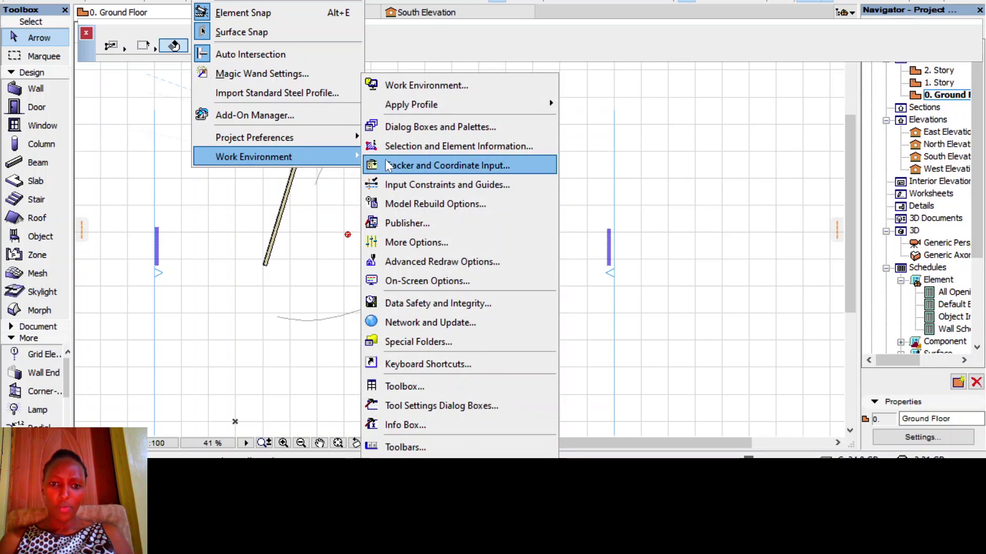
{"action": "left_click", "coordinate": [432, 465]}
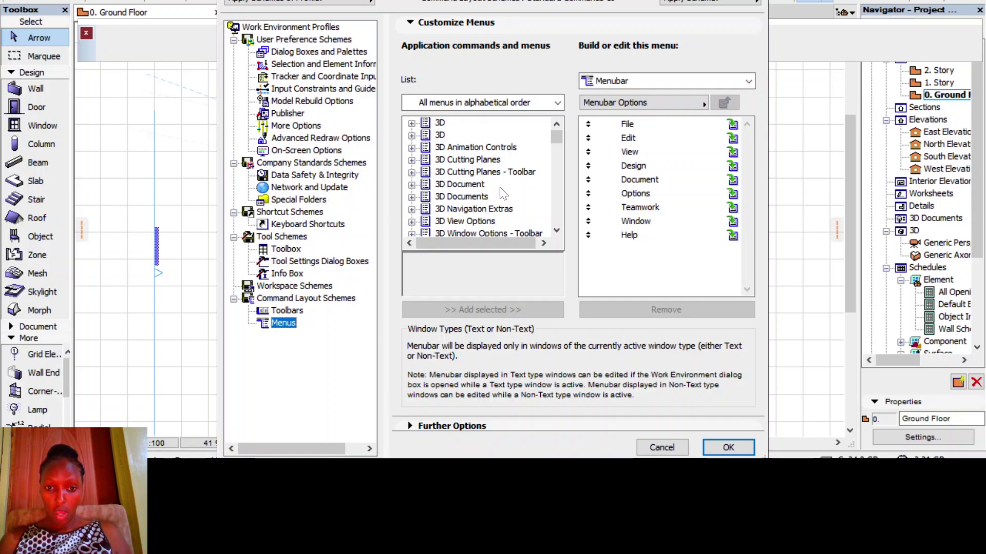
{"action": "scroll", "coordinate": [502, 193], "scroll_direction": "down", "scroll_amount": 15}
{"action": "scroll", "coordinate": [502, 193], "scroll_direction": "down", "scroll_amount": 12}
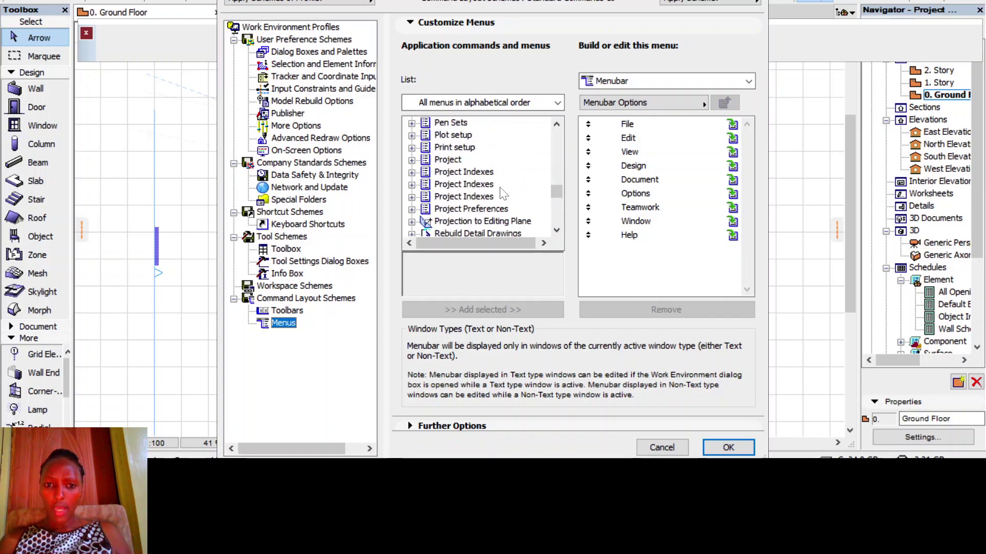
{"action": "scroll", "coordinate": [502, 193], "scroll_direction": "down", "scroll_amount": 7}
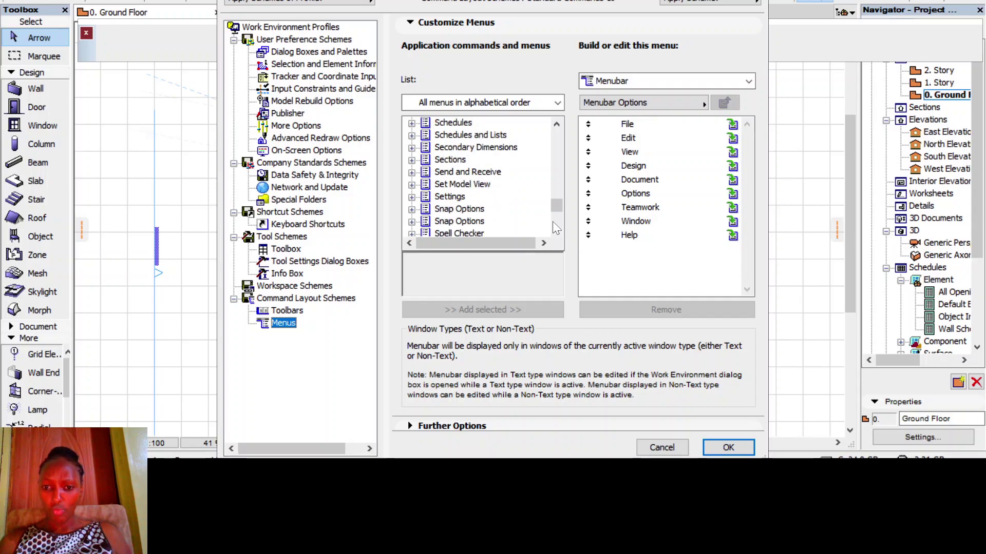
Open the View menu's Zoom submenu in the menu customization settings to list its commands.
{"action": "left_click", "coordinate": [628, 154]}
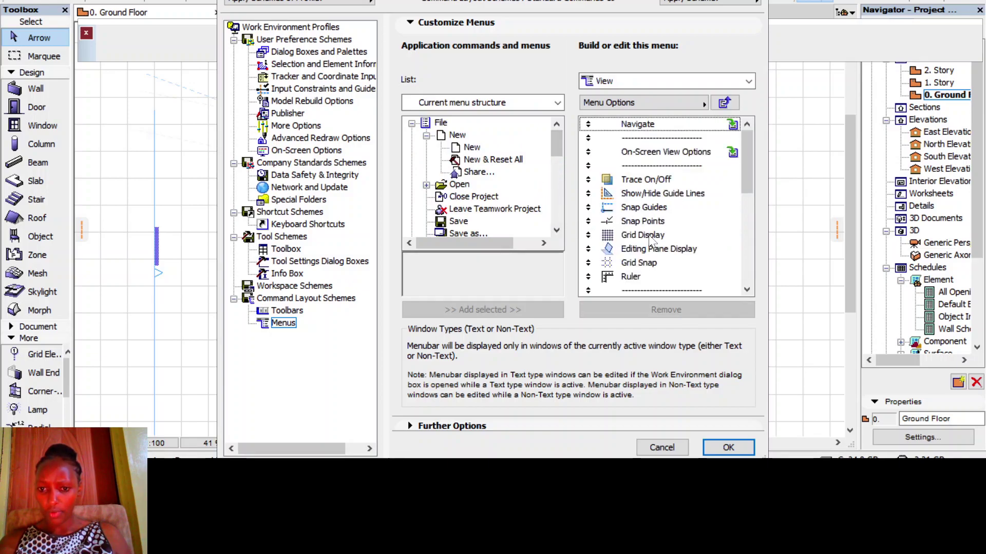
{"action": "scroll", "coordinate": [661, 235], "scroll_direction": "down", "scroll_amount": 1}
{"action": "scroll", "coordinate": [661, 235], "scroll_direction": "down", "scroll_amount": 5}
{"action": "scroll", "coordinate": [667, 215], "scroll_direction": "up", "scroll_amount": 1}
{"action": "left_click", "coordinate": [672, 195]}
{"action": "double_click", "coordinate": [672, 196]}
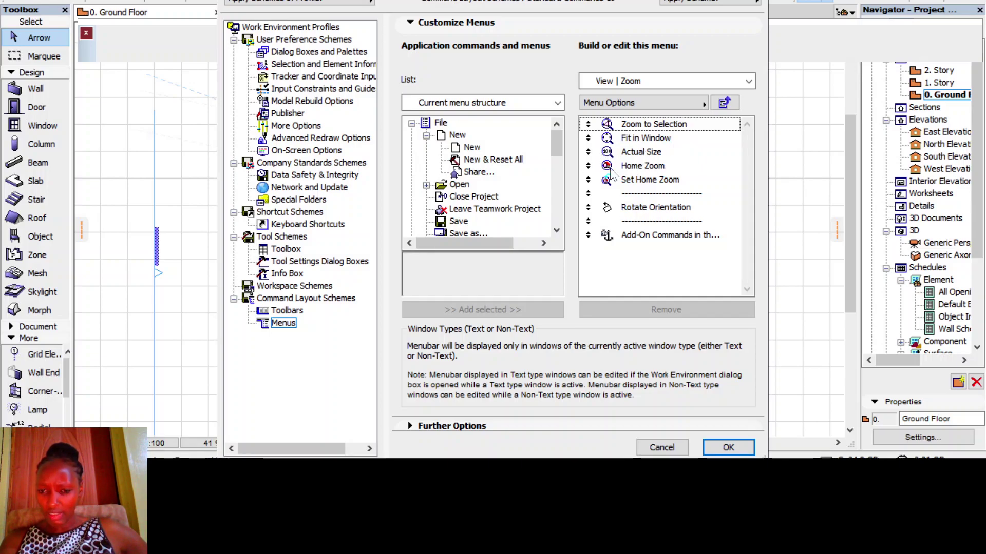
Highlight the Home Zoom, Fit in Window and Rotate Orientation commands in turn, and close the menu customization settings with acceptance.
{"action": "left_click", "coordinate": [587, 166]}
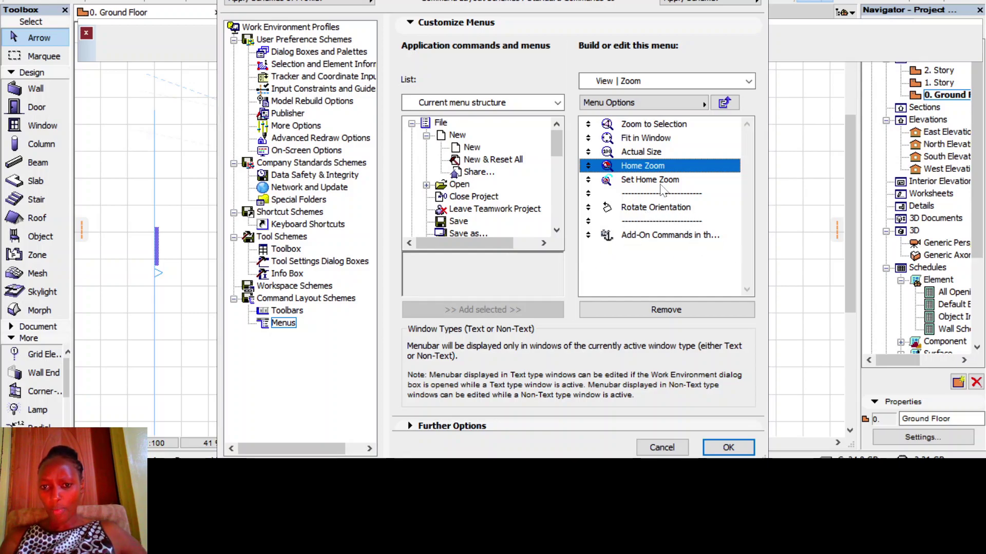
{"action": "left_click", "coordinate": [627, 141]}
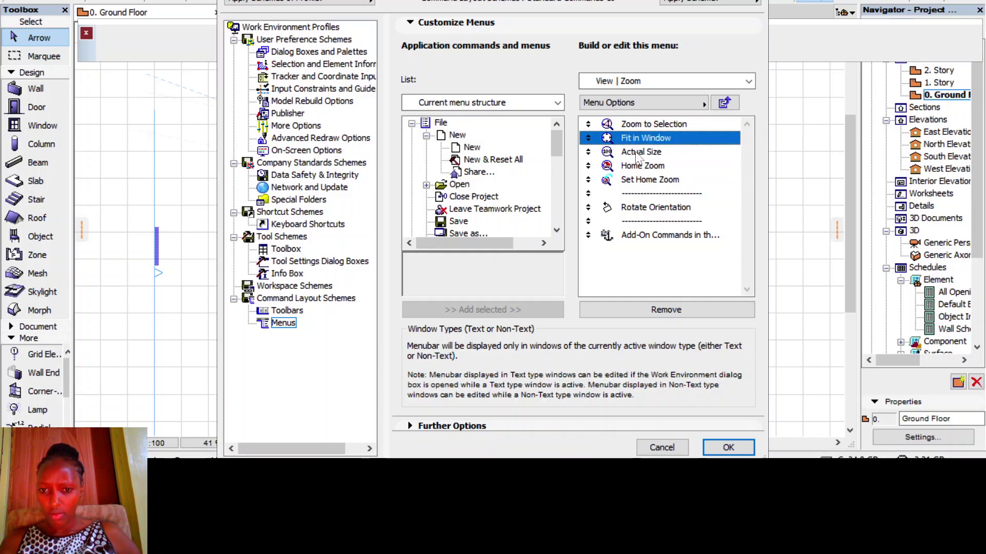
{"action": "left_click", "coordinate": [692, 206]}
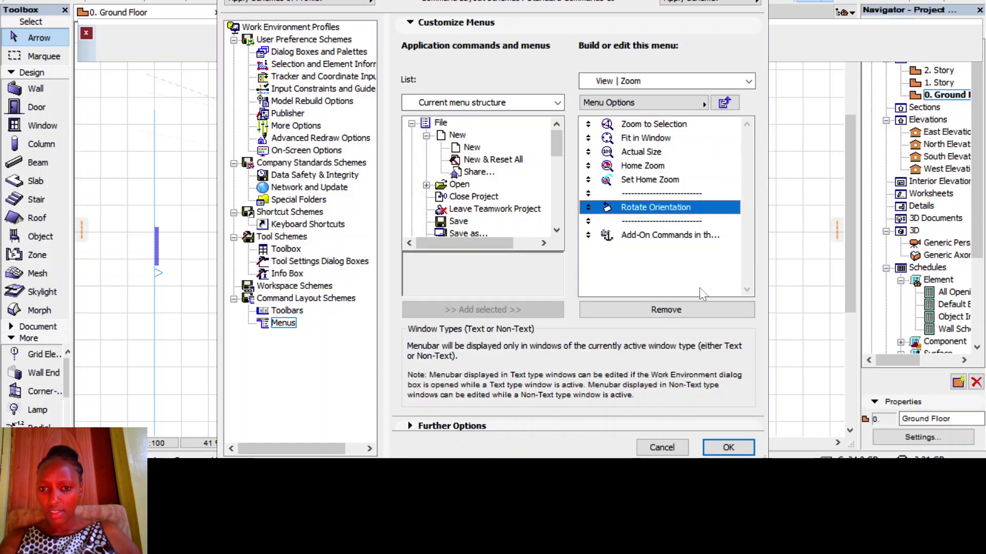
{"action": "left_click", "coordinate": [727, 446]}
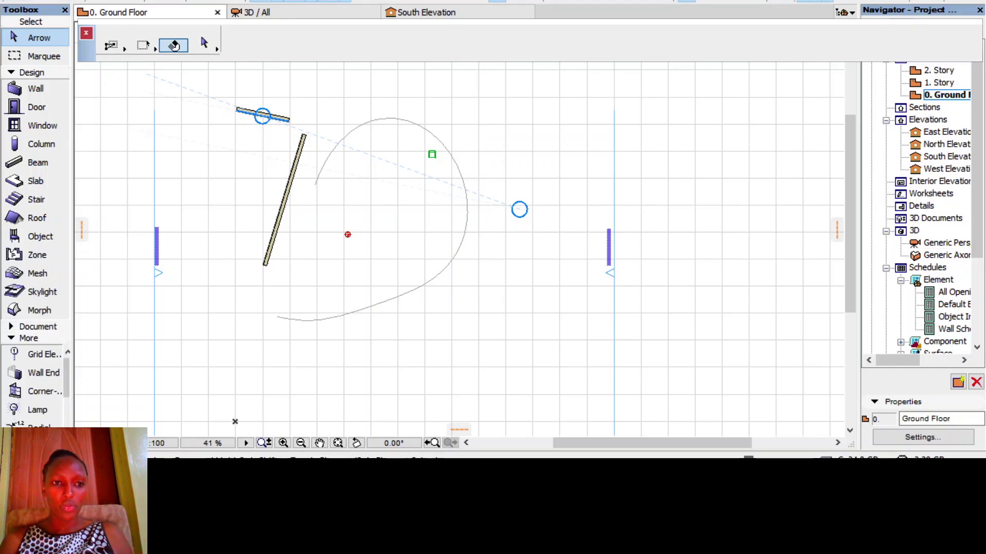
Fit the whole ground floor plan in the window using the Fit in Window zoom option.
{"action": "left_click", "coordinate": [80, 1]}
{"action": "mouse_move", "coordinate": [146, 286]}
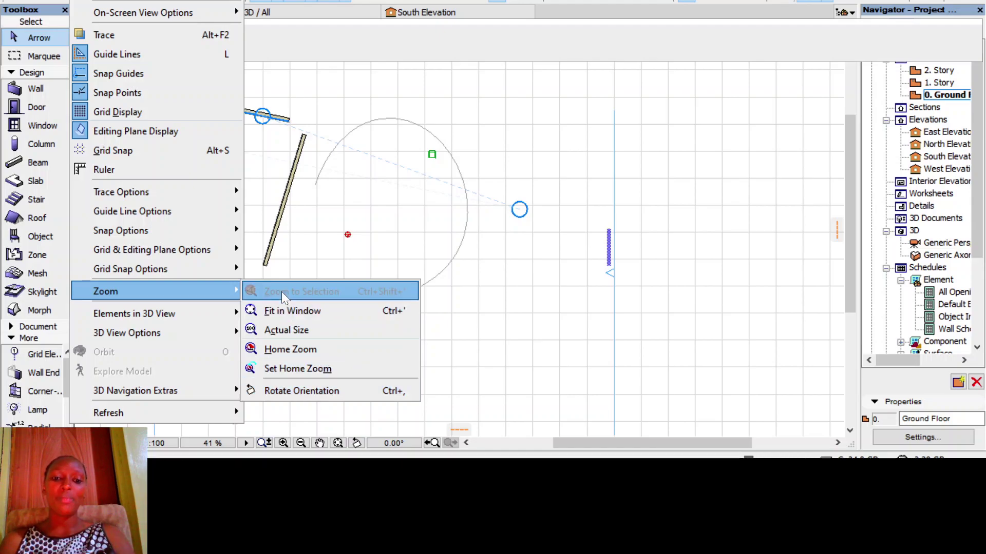
{"action": "left_click", "coordinate": [292, 311]}
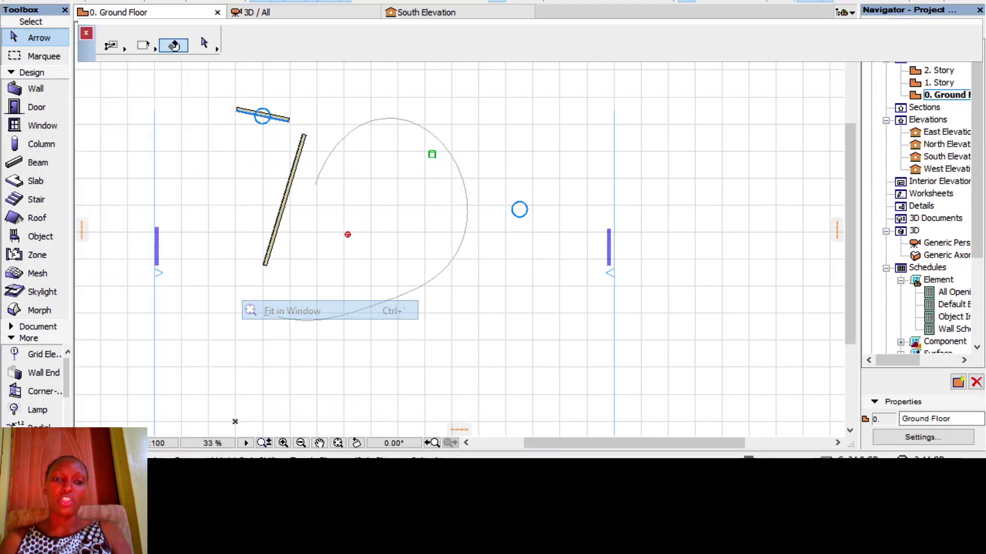
Reopen the work environment's menu customization settings and list the contents of the View menu.
{"action": "left_click", "coordinate": [205, 2]}
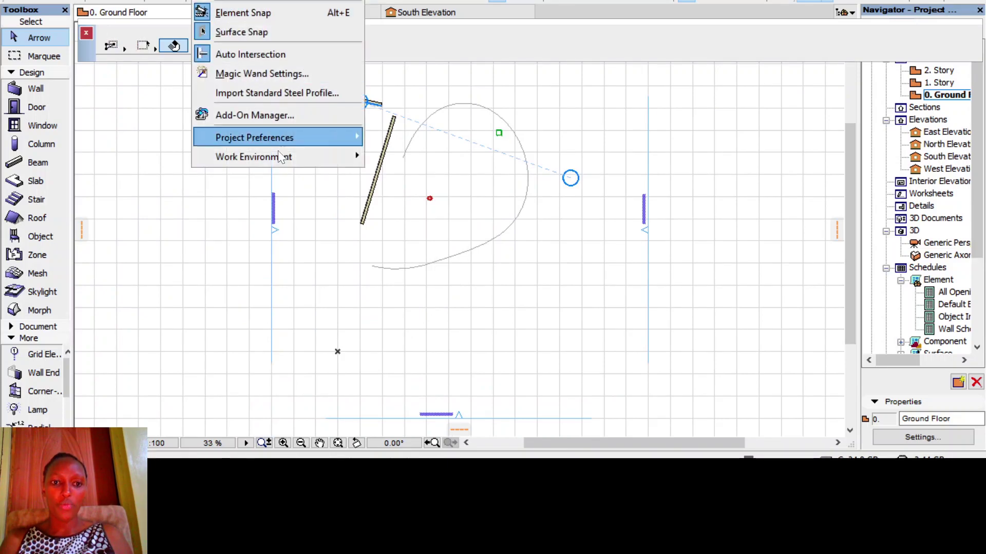
{"action": "mouse_move", "coordinate": [278, 155]}
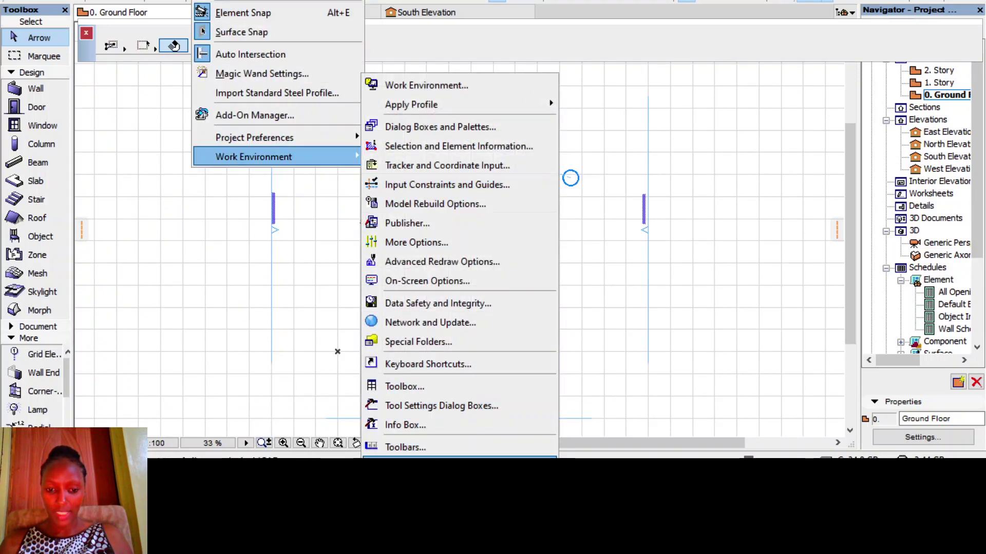
{"action": "left_click", "coordinate": [431, 466]}
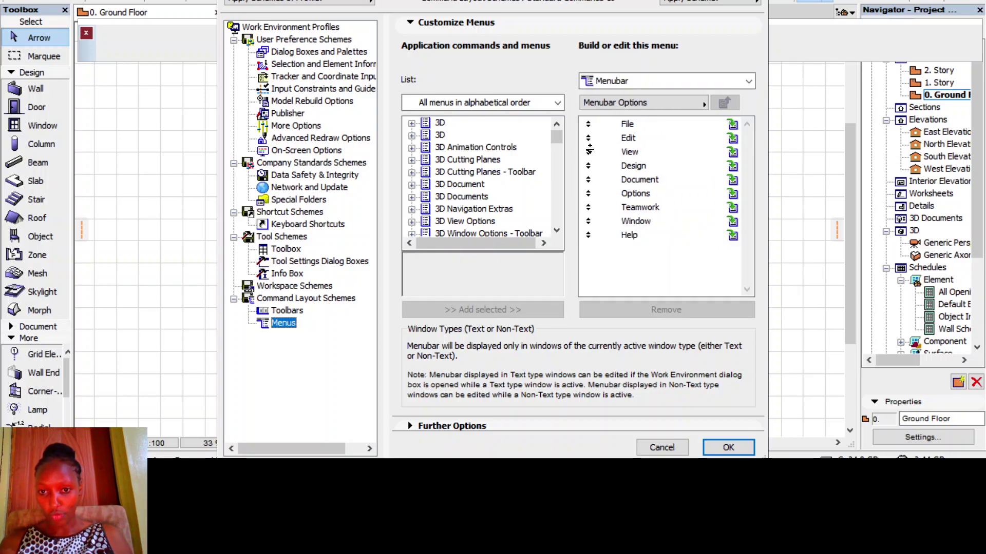
{"action": "left_click", "coordinate": [625, 154]}
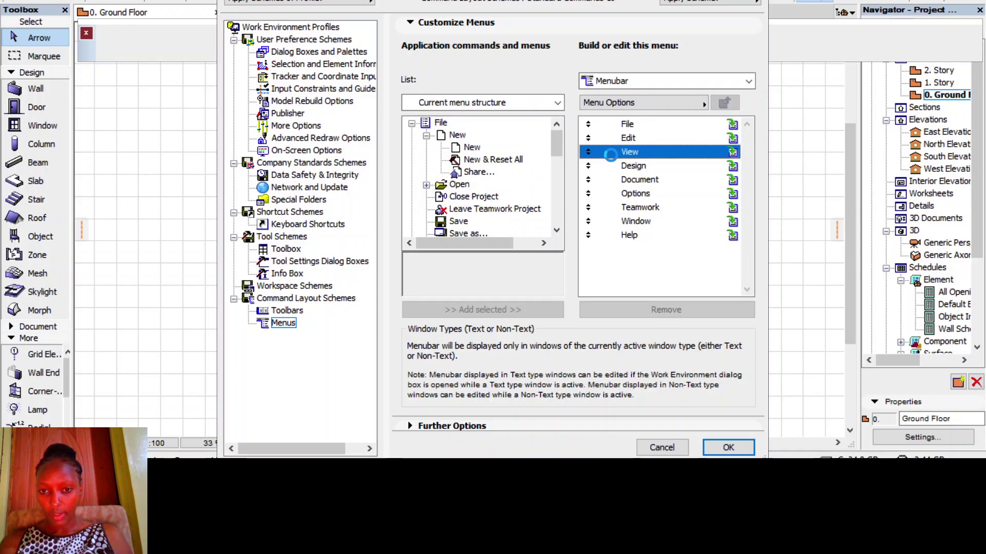
{"action": "double_click", "coordinate": [660, 152]}
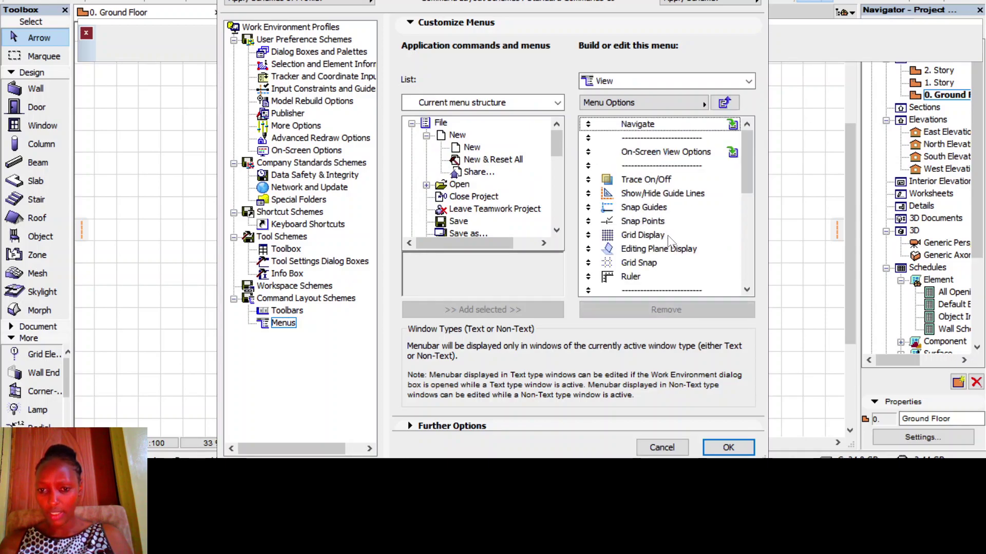
Find the Zoom to Selection command in the View menu's Zoom submenu and accept the customization settings.
{"action": "scroll", "coordinate": [669, 242], "scroll_direction": "down", "scroll_amount": 4}
{"action": "scroll", "coordinate": [670, 241], "scroll_direction": "down", "scroll_amount": 3}
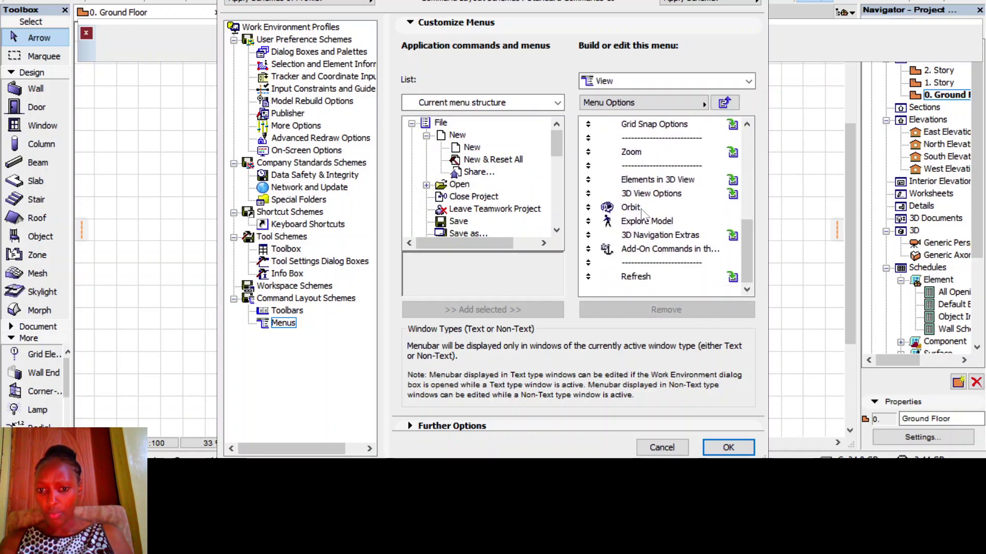
{"action": "double_click", "coordinate": [631, 152]}
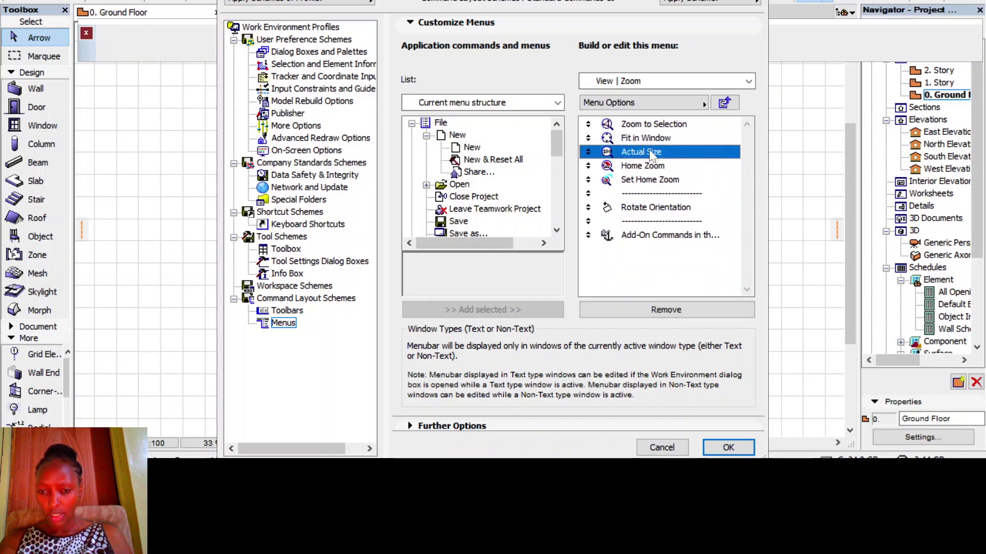
{"action": "left_click", "coordinate": [669, 124]}
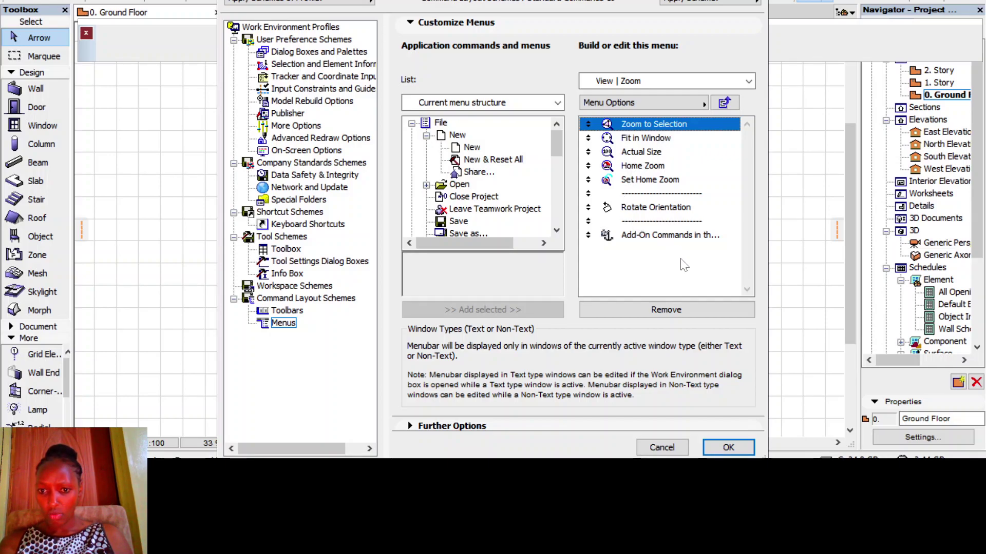
{"action": "left_click", "coordinate": [725, 450]}
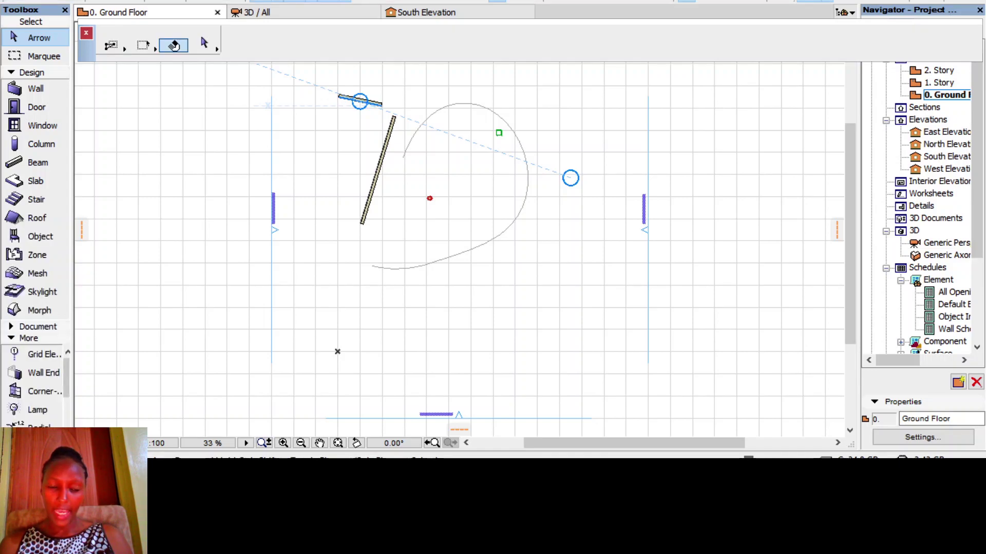
{"action": "left_click", "coordinate": [80, 1]}
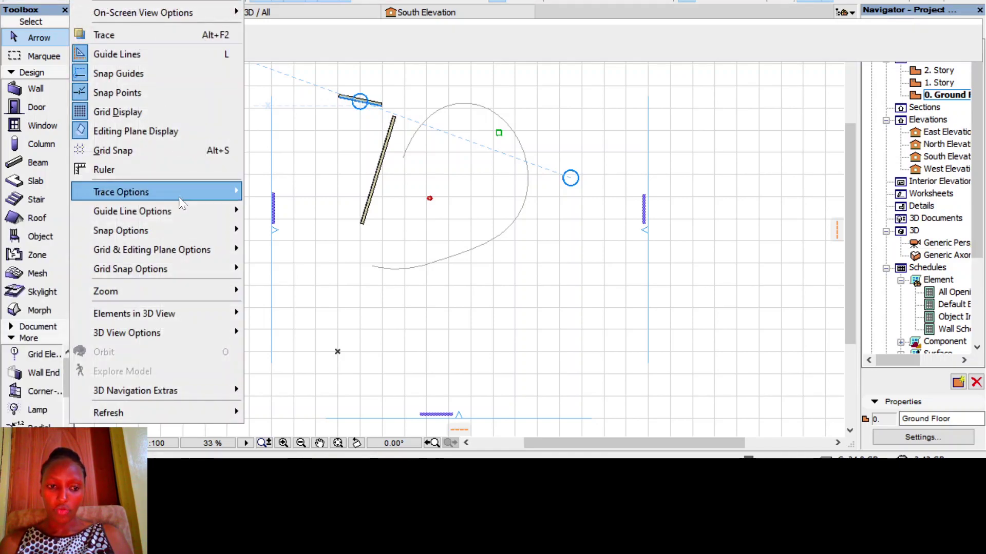
{"action": "mouse_move", "coordinate": [190, 293]}
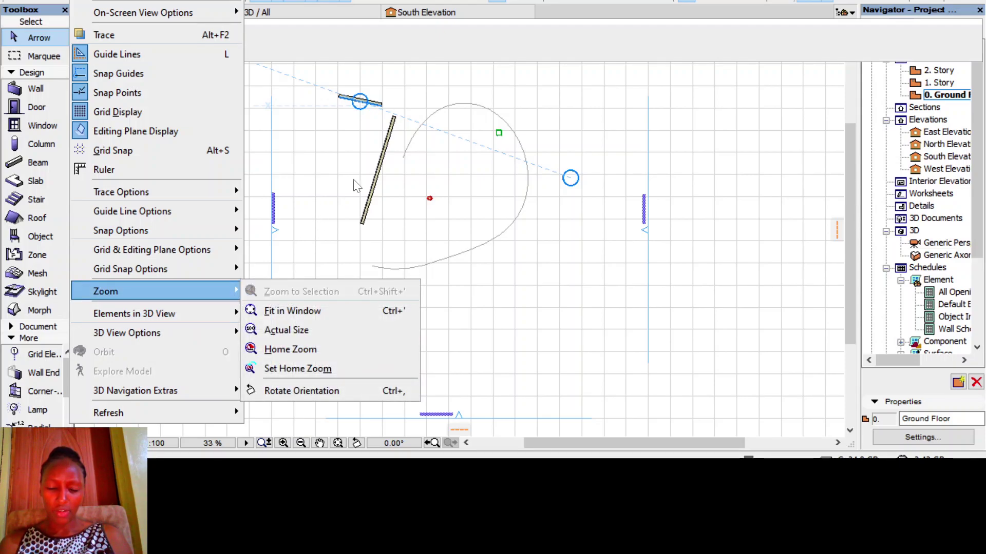
{"action": "left_click", "coordinate": [313, 139]}
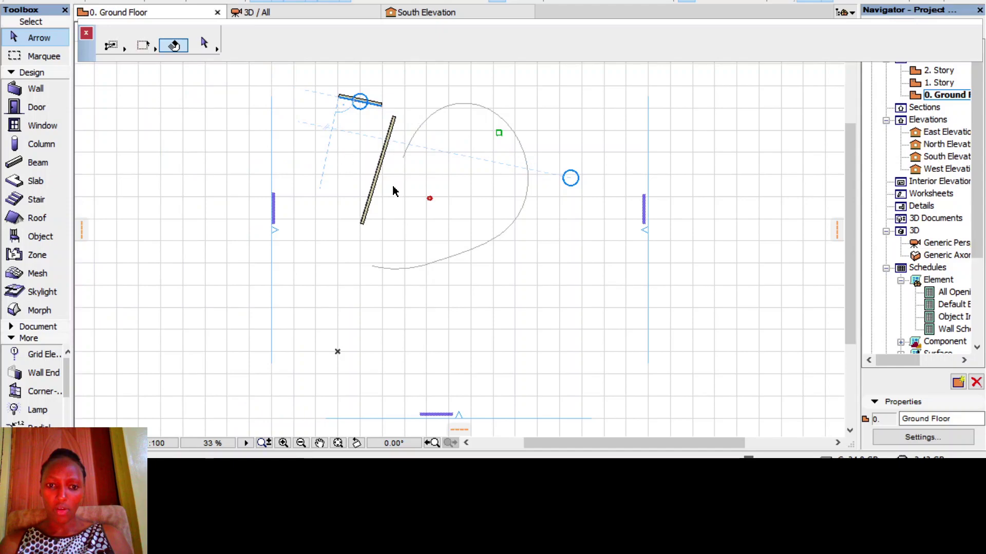
{"action": "left_click_drag", "start_coordinate": [331, 151], "coordinate": [283, 206]}
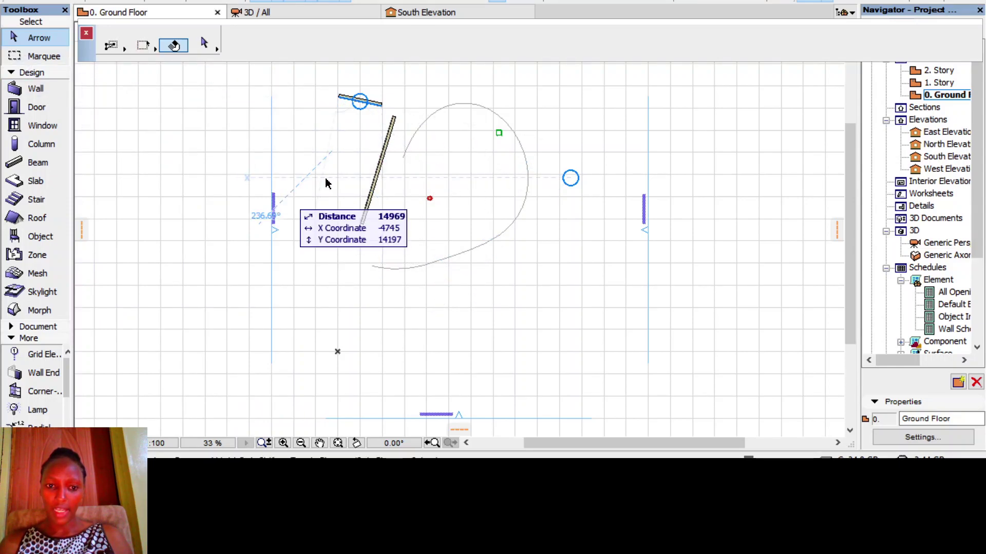
Select the small column inside the curve on the ground floor plan and zoom to the selection.
{"action": "left_click", "coordinate": [429, 198]}
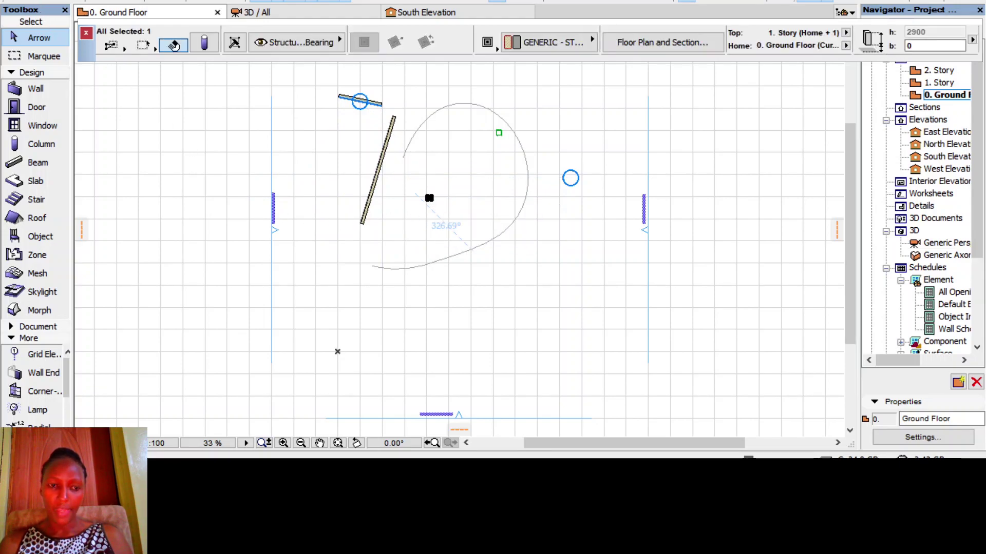
{"action": "left_click", "coordinate": [80, 1]}
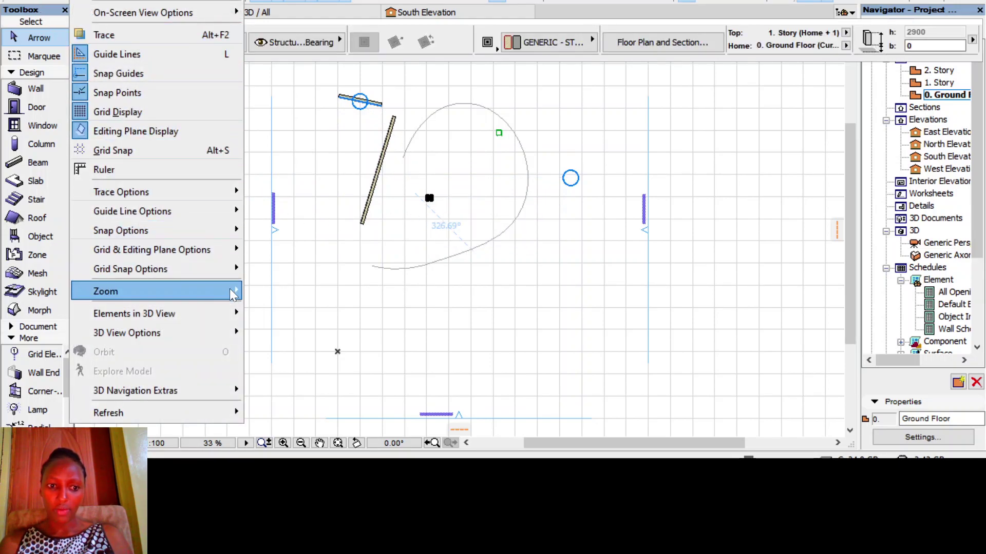
{"action": "mouse_move", "coordinate": [234, 292]}
{"action": "left_click", "coordinate": [325, 291]}
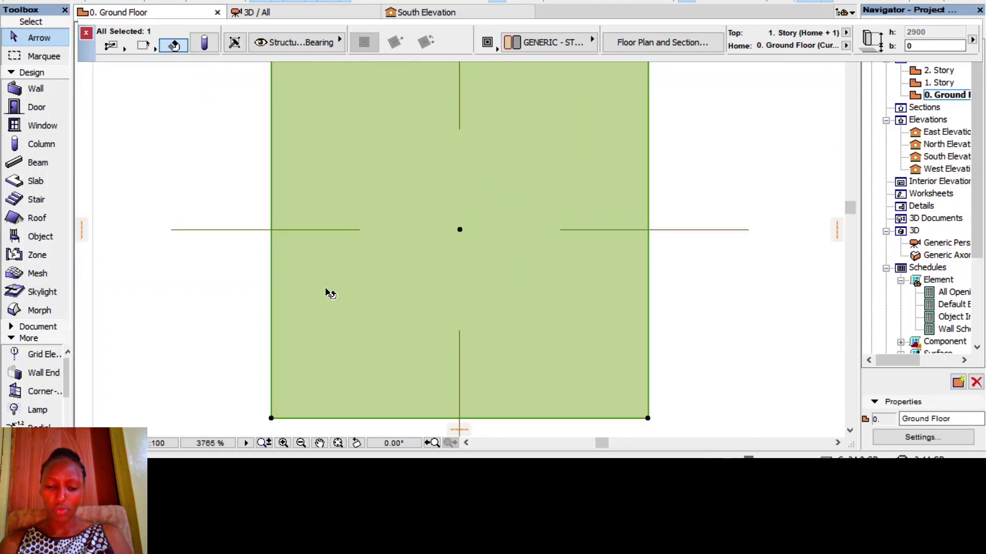
Zoom out from the selected column to about 507 % and deselect it.
{"action": "scroll", "coordinate": [354, 300], "scroll_direction": "down", "scroll_amount": 2}
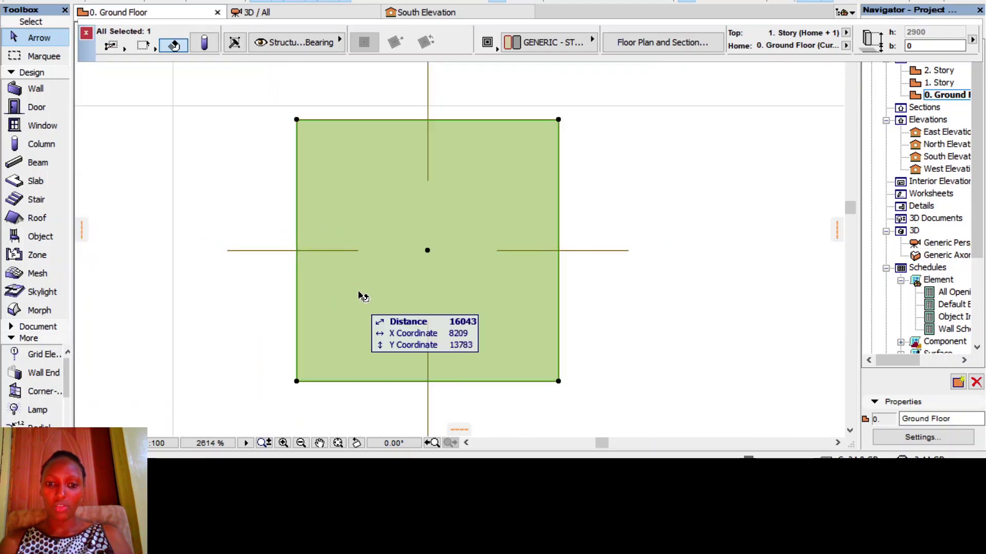
{"action": "scroll", "coordinate": [454, 261], "scroll_direction": "down", "scroll_amount": 1}
{"action": "scroll", "coordinate": [467, 269], "scroll_direction": "down", "scroll_amount": 1}
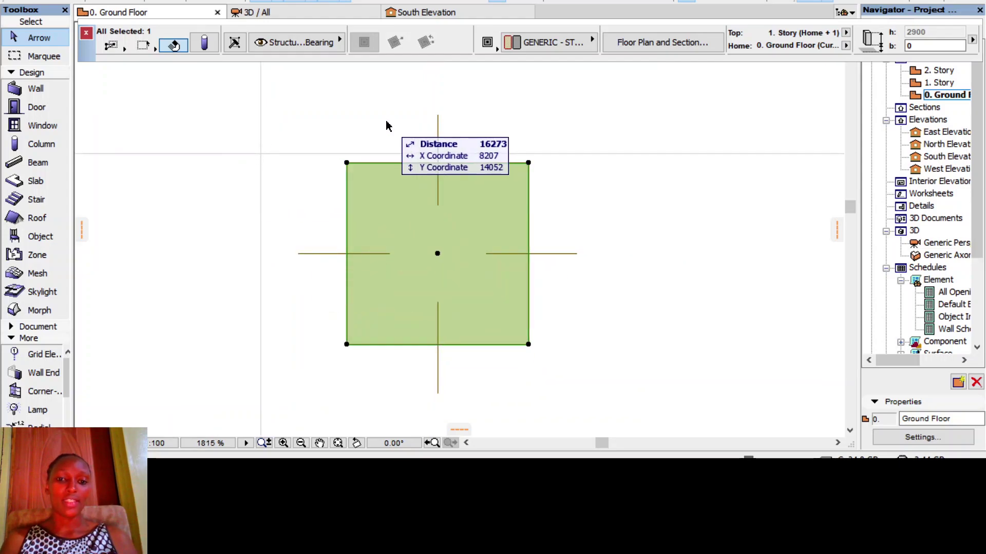
{"action": "scroll", "coordinate": [470, 191], "scroll_direction": "down", "scroll_amount": 7}
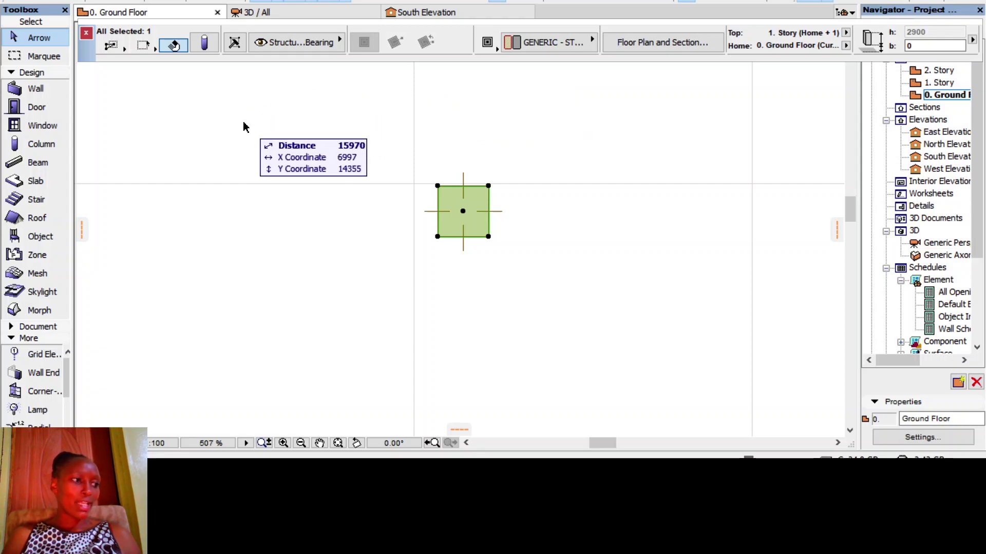
{"action": "left_click", "coordinate": [328, 162]}
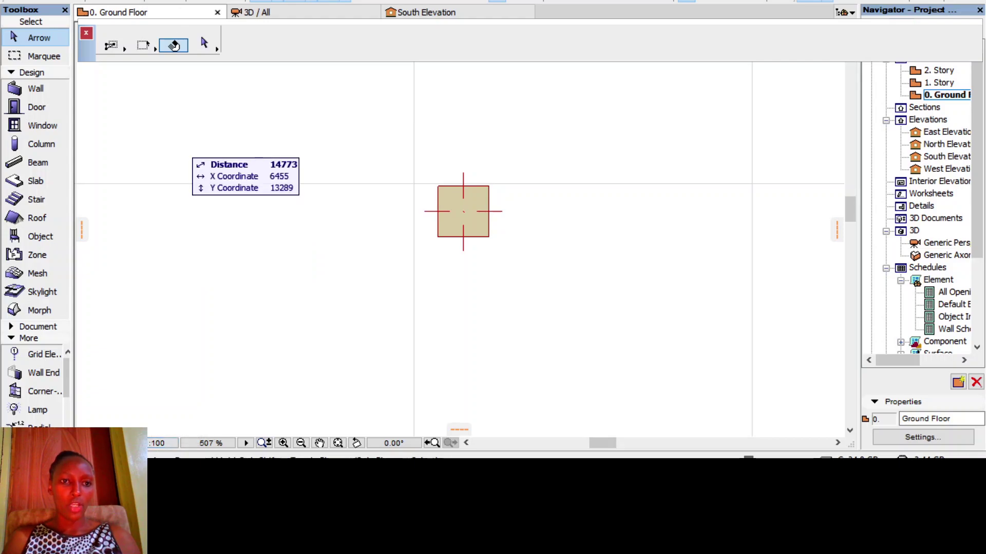
Set the floor plan scale to 1:50.
{"action": "left_click", "coordinate": [158, 1]}
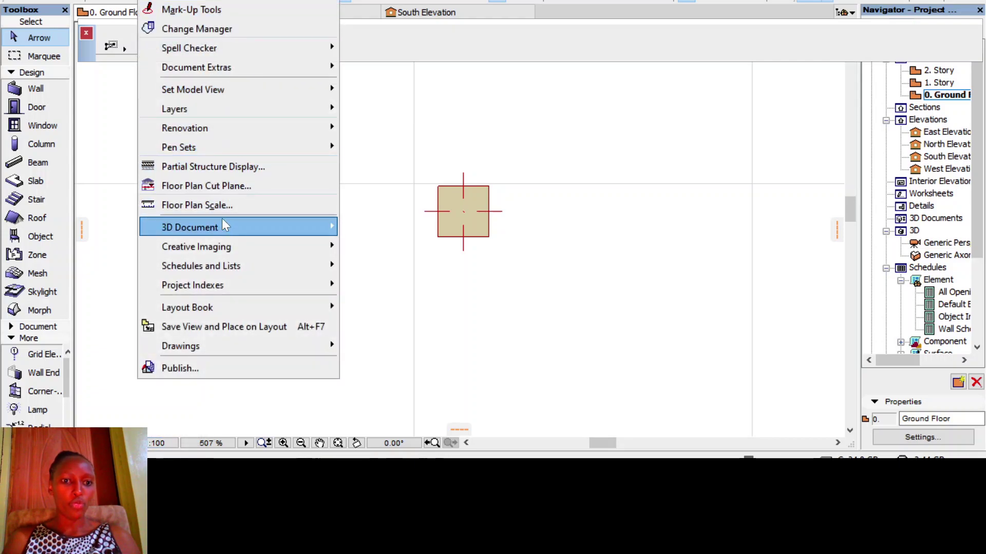
{"action": "left_click", "coordinate": [222, 205]}
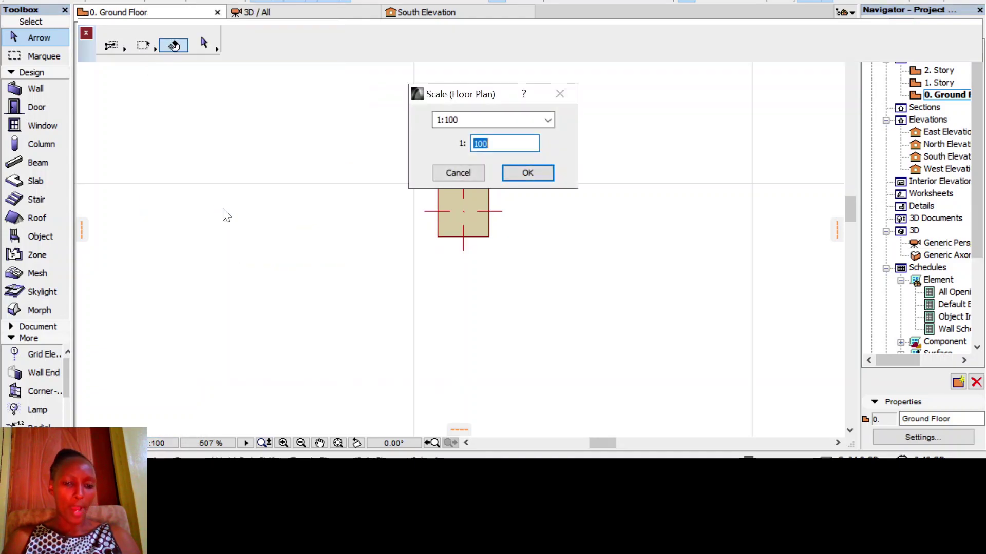
{"action": "type", "text": "50"}
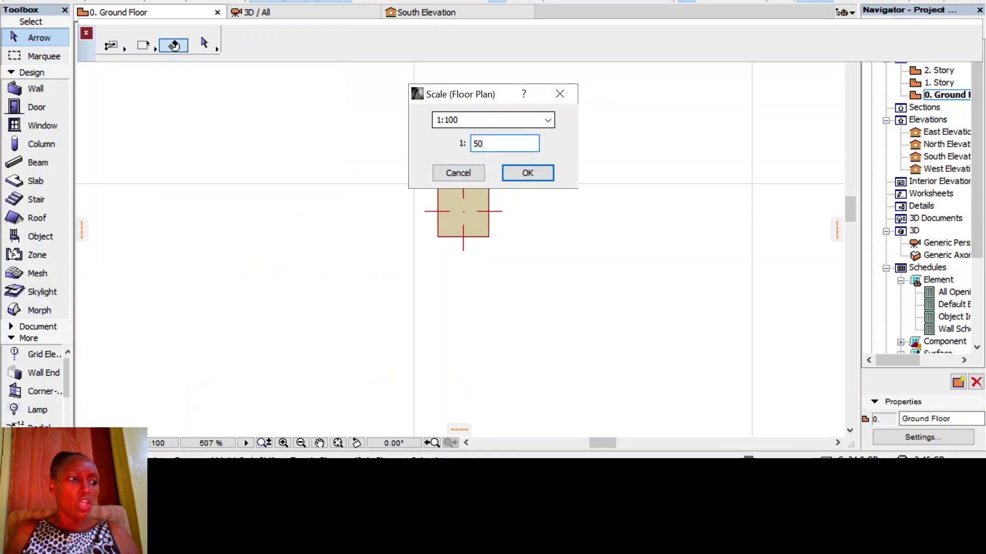
{"action": "left_click", "coordinate": [537, 171]}
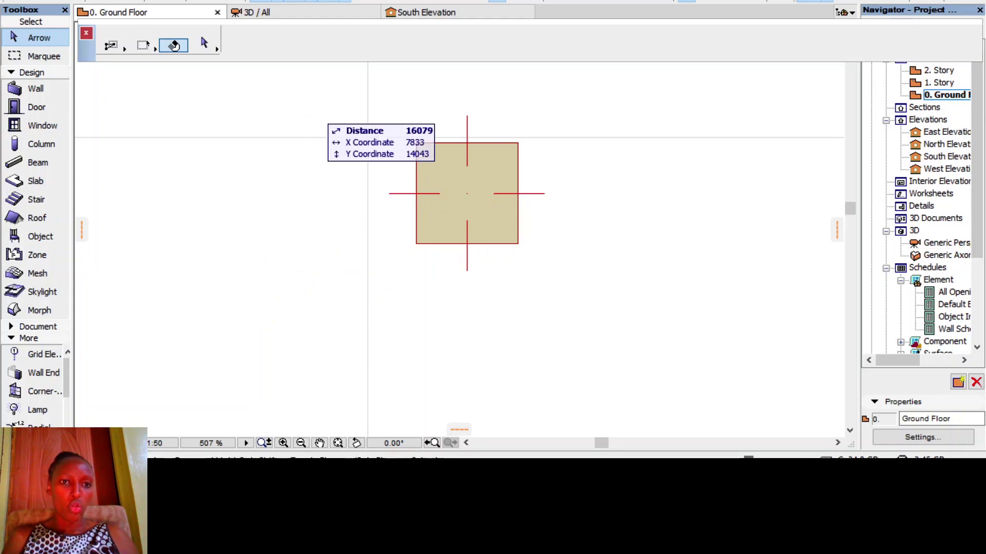
Set the project's working units to meter for the model unit and grad for the angle unit.
{"action": "left_click", "coordinate": [206, 0]}
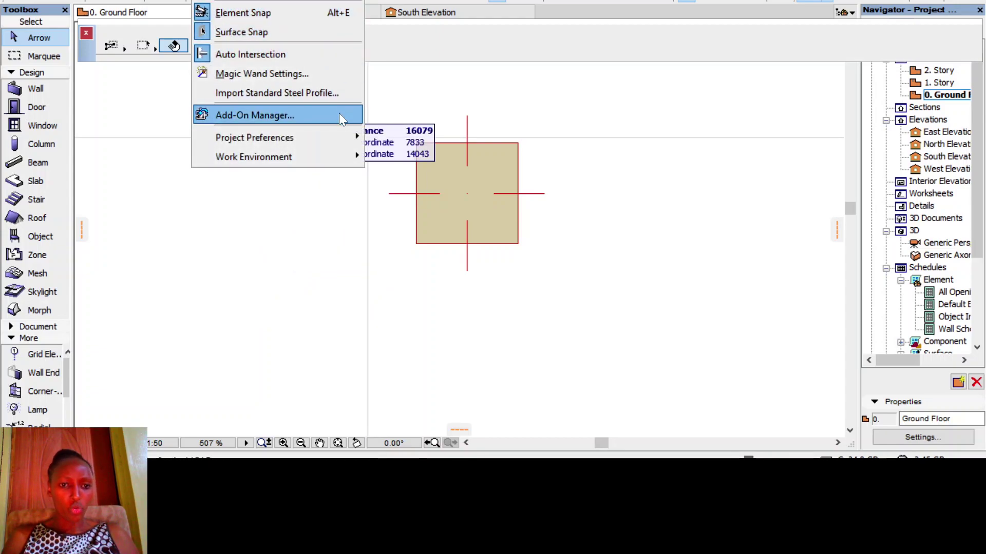
{"action": "mouse_move", "coordinate": [329, 141]}
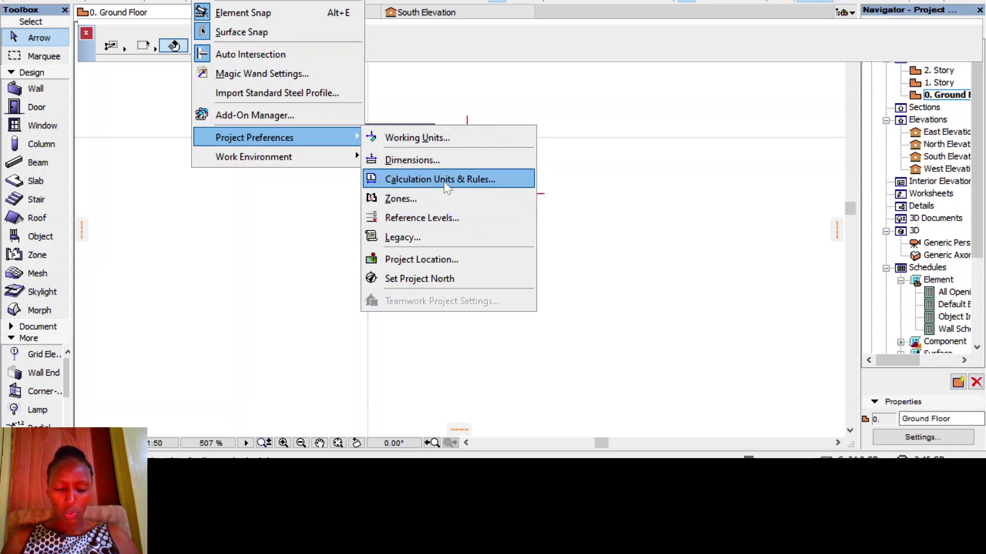
{"action": "left_click", "coordinate": [451, 136]}
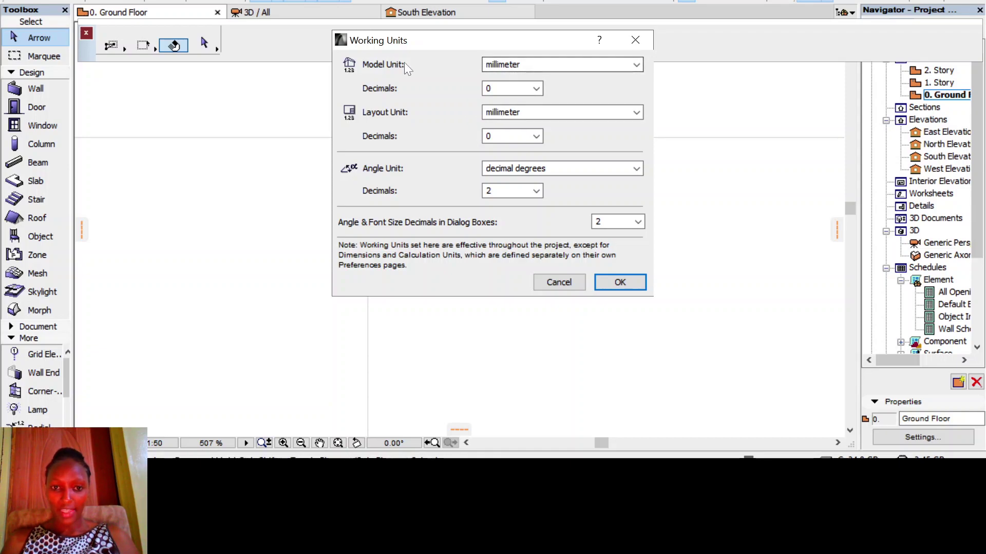
{"action": "left_click", "coordinate": [534, 65]}
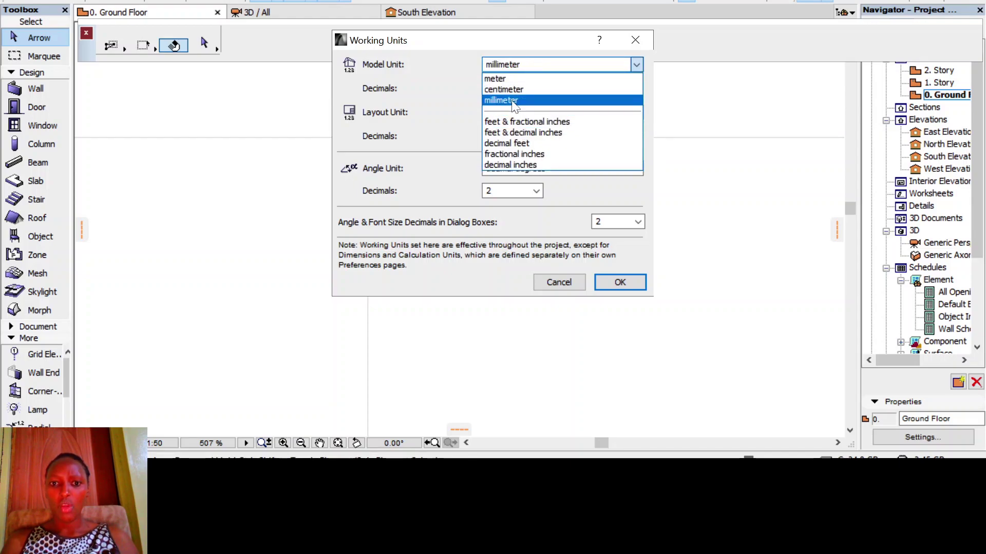
{"action": "left_click", "coordinate": [513, 78]}
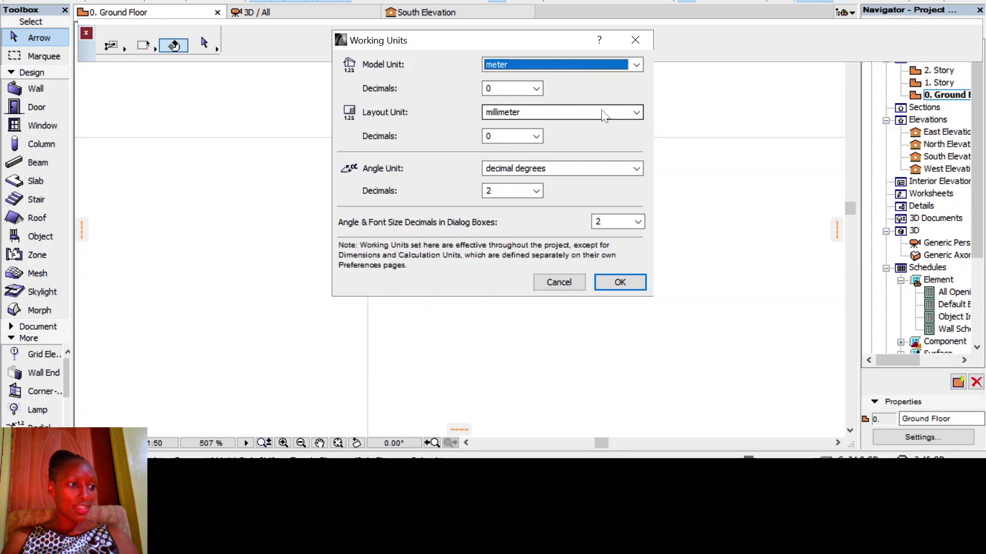
{"action": "left_click", "coordinate": [536, 168]}
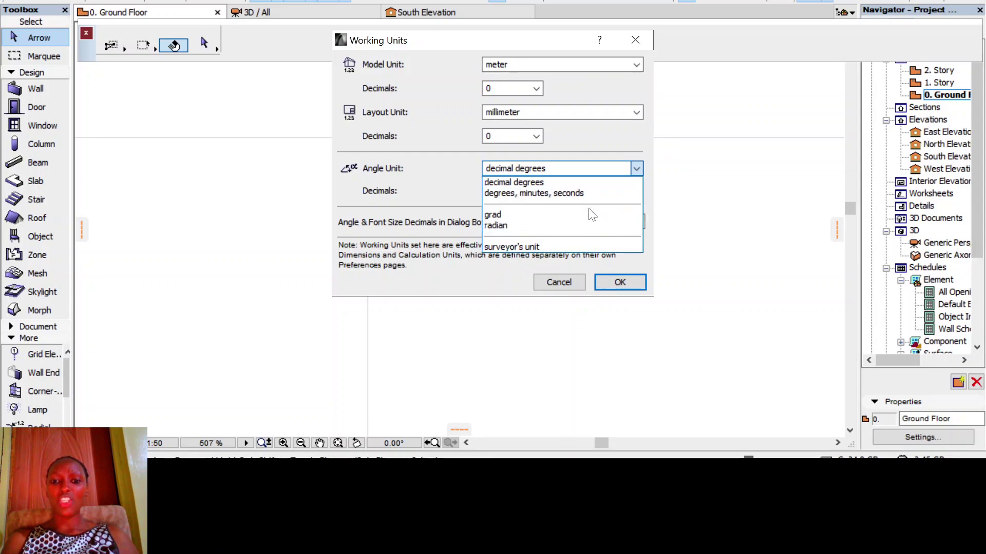
{"action": "left_click", "coordinate": [573, 215]}
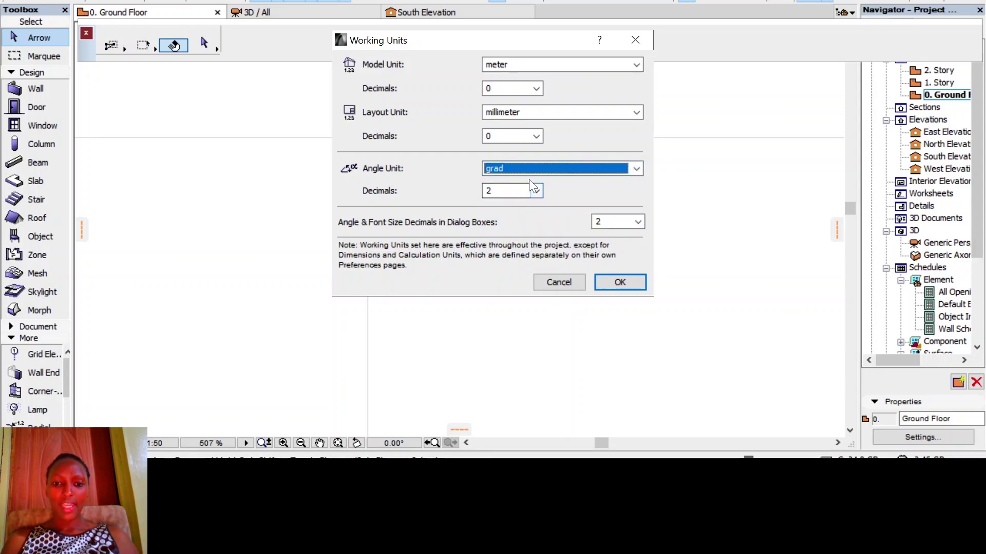
{"action": "left_click", "coordinate": [642, 284]}
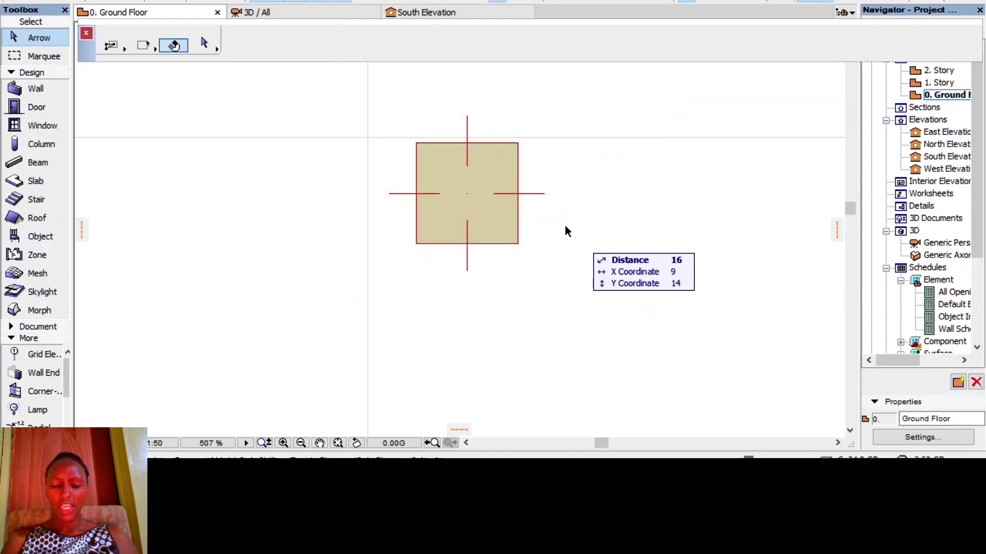
Zoom out from the column to 244 % and examine its information and coordinates in the new units.
{"action": "scroll", "coordinate": [564, 226], "scroll_direction": "down", "scroll_amount": 3}
{"action": "scroll", "coordinate": [506, 197], "scroll_direction": "down", "scroll_amount": 2}
{"action": "scroll", "coordinate": [502, 196], "scroll_direction": "up", "scroll_amount": 2}
{"action": "mouse_move", "coordinate": [496, 194]}
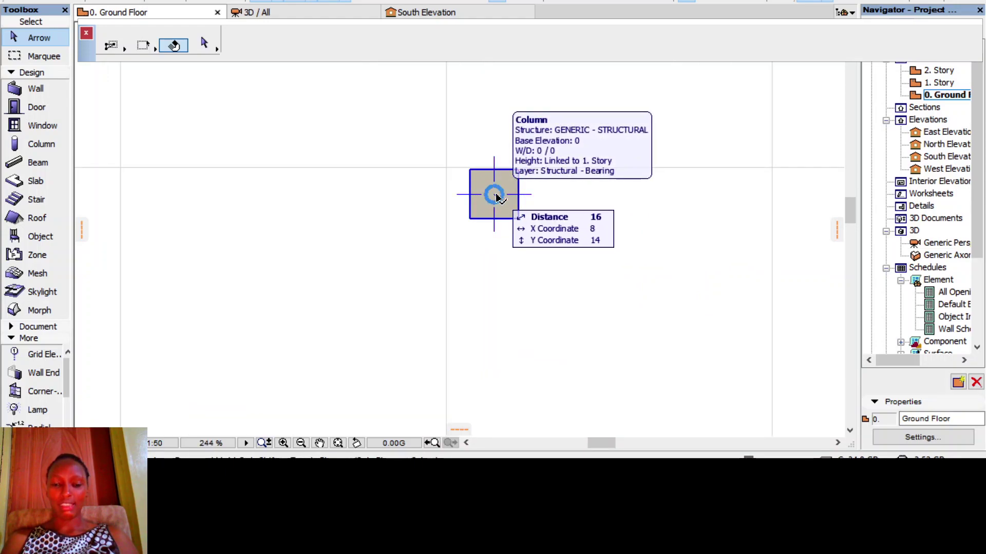
{"action": "left_click", "coordinate": [495, 196]}
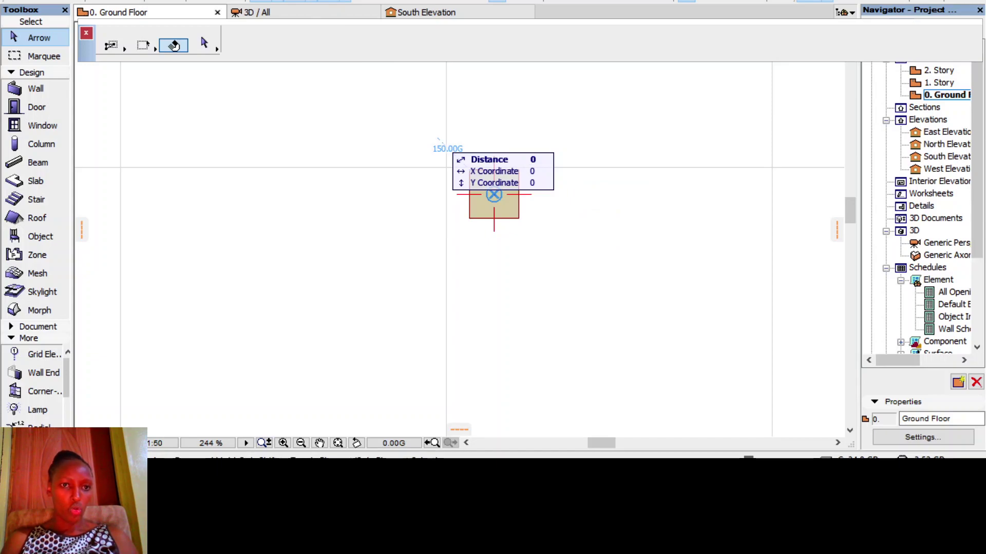
Set the model unit in the project's working units to millimeter.
{"action": "left_click", "coordinate": [205, 0]}
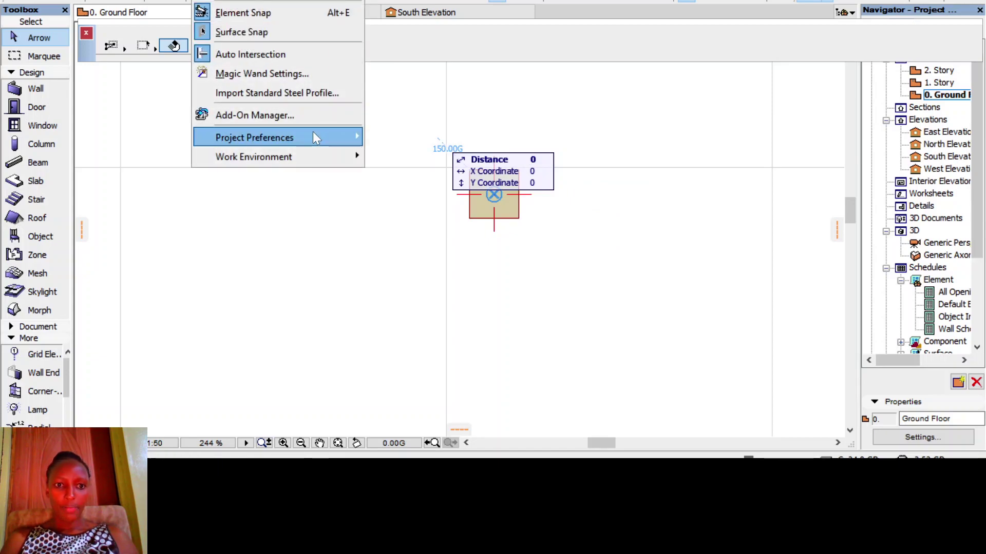
{"action": "mouse_move", "coordinate": [313, 132]}
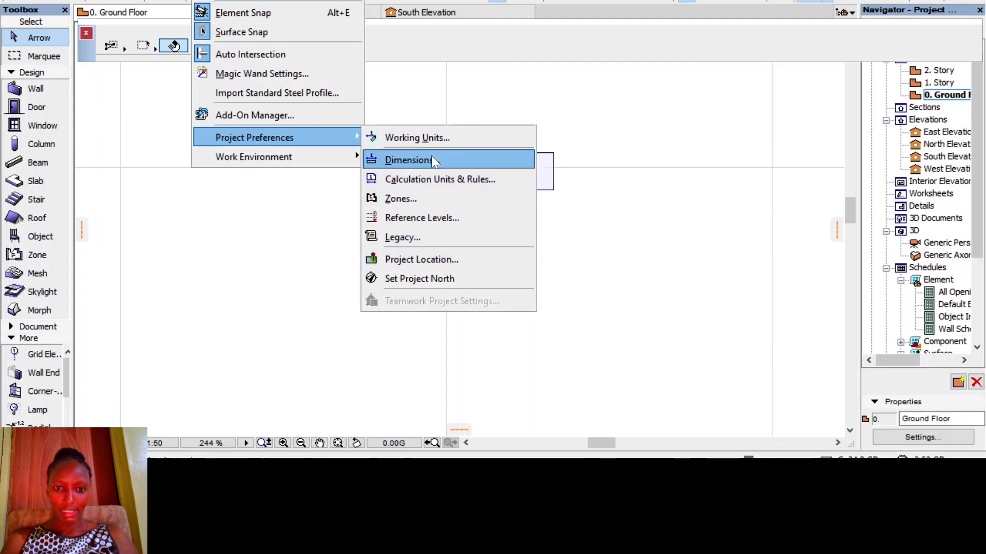
{"action": "left_click", "coordinate": [448, 134]}
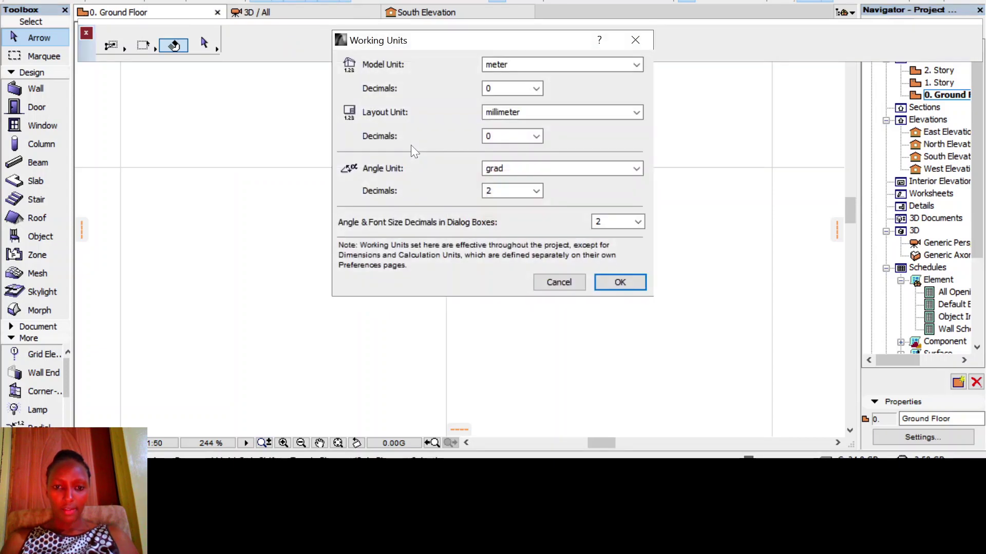
{"action": "left_click", "coordinate": [538, 66]}
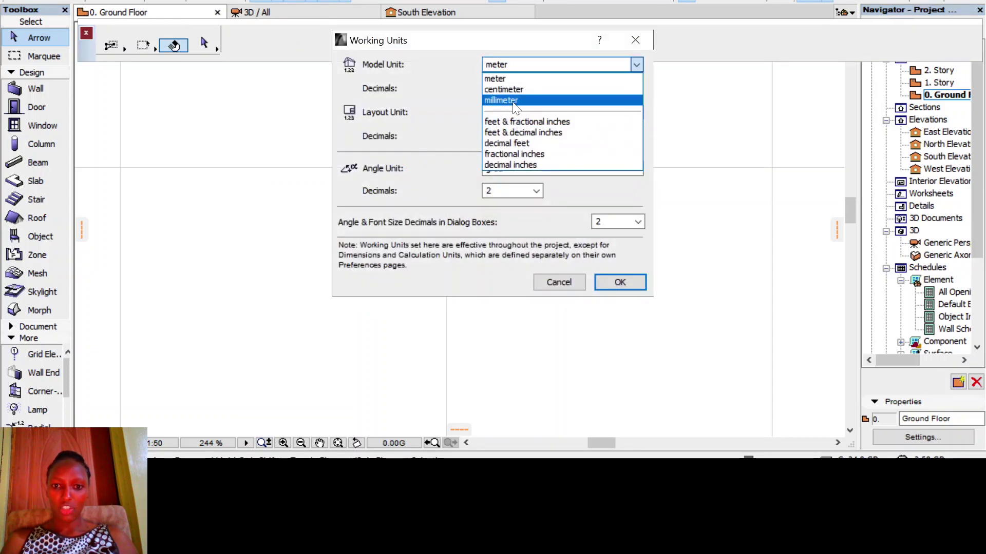
{"action": "left_click", "coordinate": [514, 101]}
{"action": "left_click", "coordinate": [620, 283]}
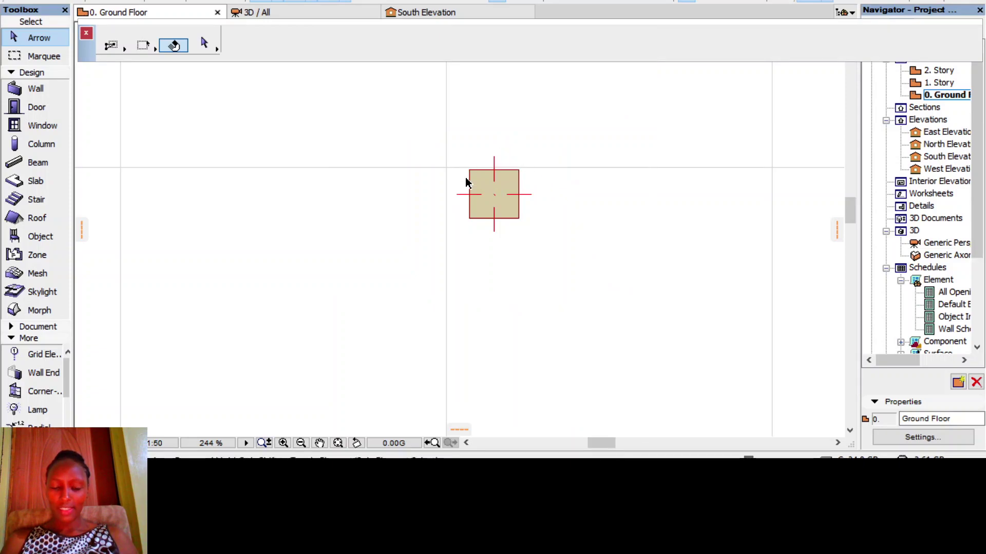
Select the small column inside the curve, view it up close at 141 %, and deselect it.
{"action": "scroll", "coordinate": [467, 219], "scroll_direction": "down", "scroll_amount": 1}
{"action": "scroll", "coordinate": [467, 219], "scroll_direction": "down", "scroll_amount": 2}
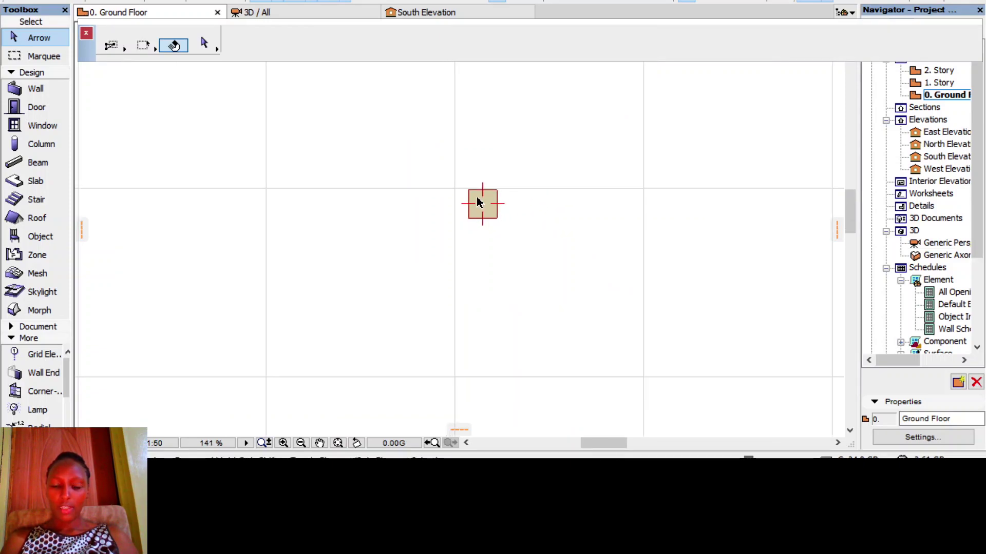
{"action": "scroll", "coordinate": [493, 209], "scroll_direction": "down", "scroll_amount": 6}
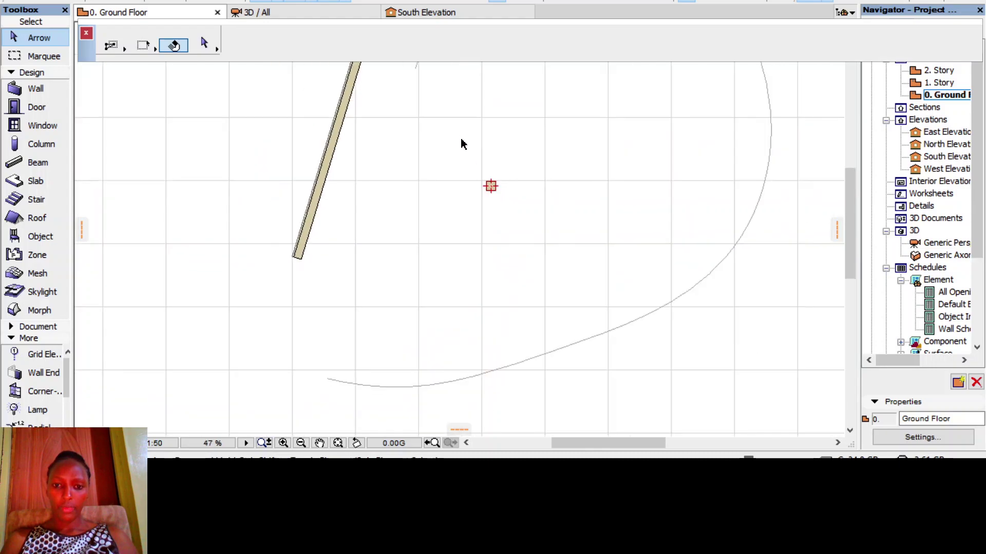
{"action": "left_click", "coordinate": [491, 185]}
{"action": "scroll", "coordinate": [491, 186], "scroll_direction": "up", "scroll_amount": 6}
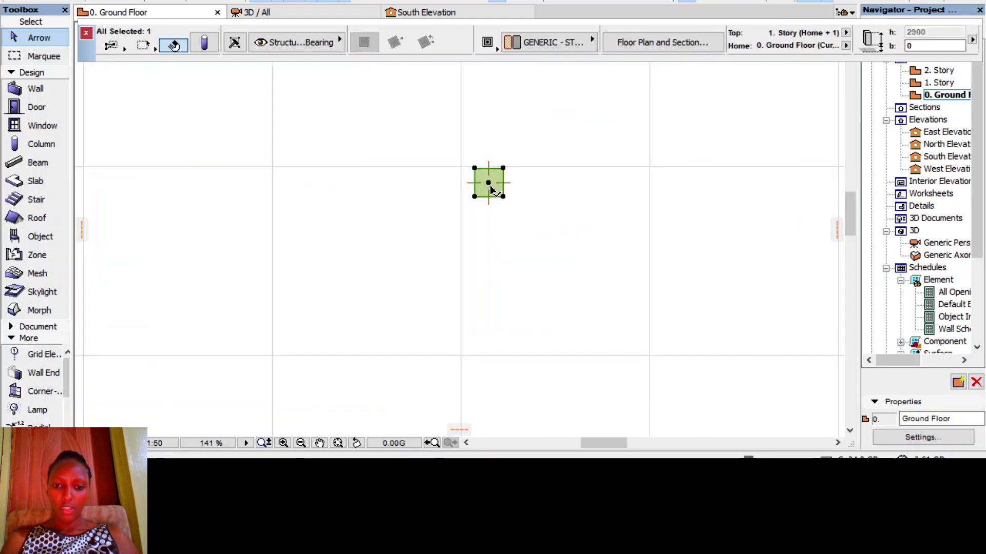
{"action": "left_click", "coordinate": [257, 173]}
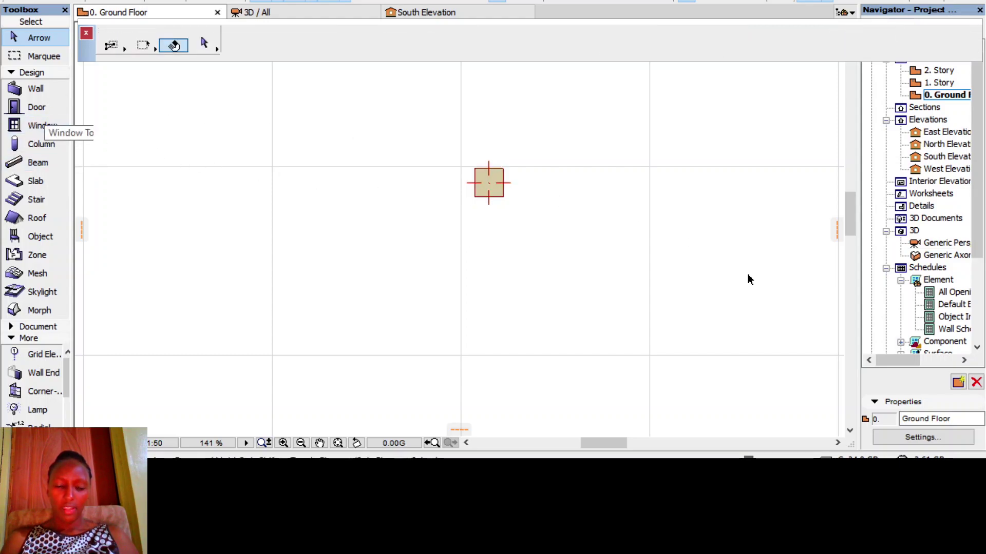
Select the spline curve around the column and bring the two walls beside it into view at 47 %.
{"action": "scroll", "coordinate": [689, 260], "scroll_direction": "down", "scroll_amount": 6}
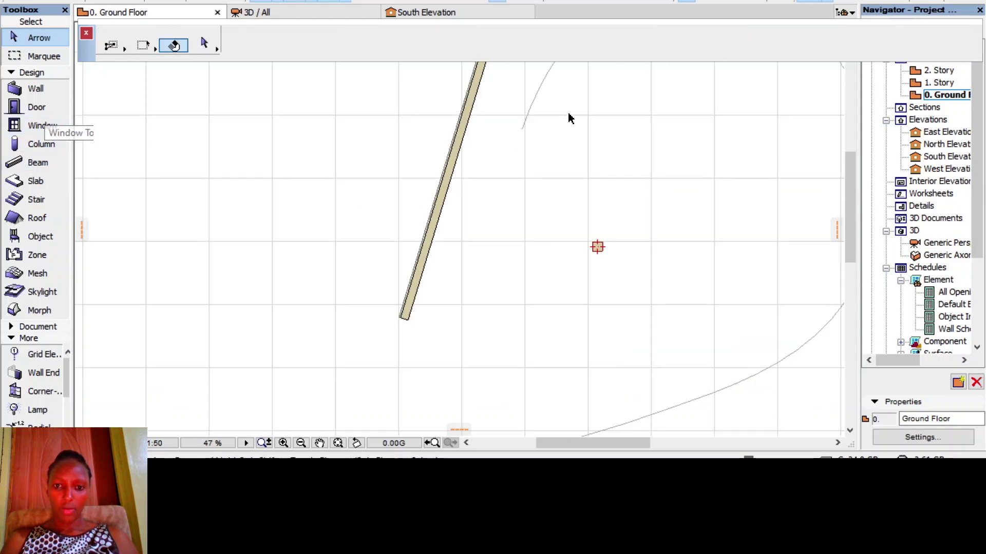
{"action": "left_click", "coordinate": [535, 100]}
{"action": "scroll", "coordinate": [361, 356], "scroll_direction": "down", "scroll_amount": 3}
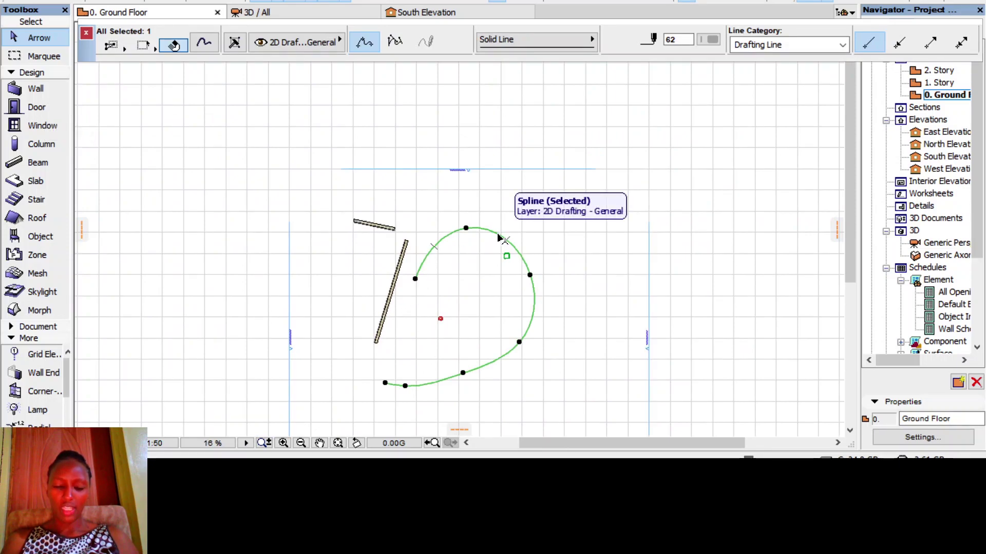
{"action": "scroll", "coordinate": [391, 210], "scroll_direction": "up", "scroll_amount": 3}
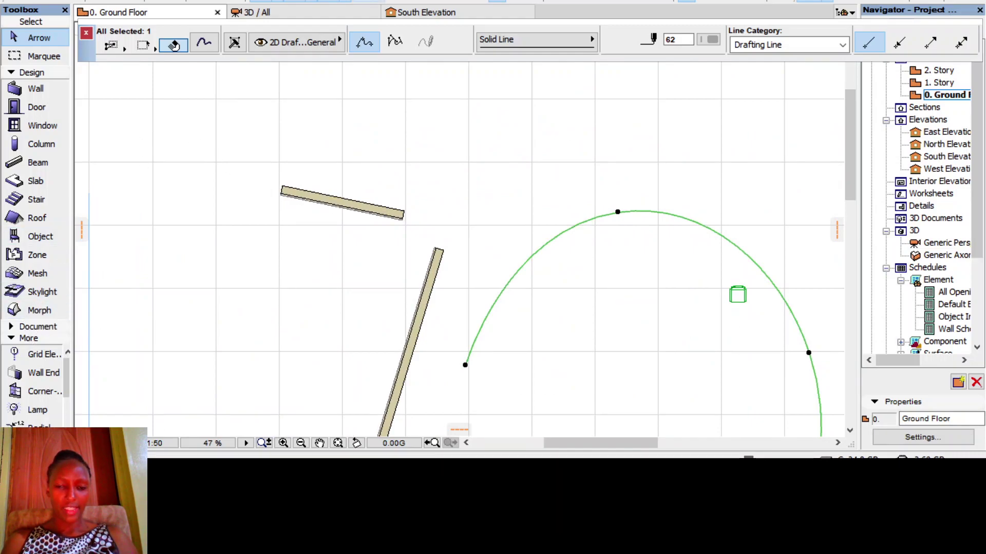
Measure the length of the short upper wall from end to end, and leave the measuring tool.
{"action": "key", "text": "m"}
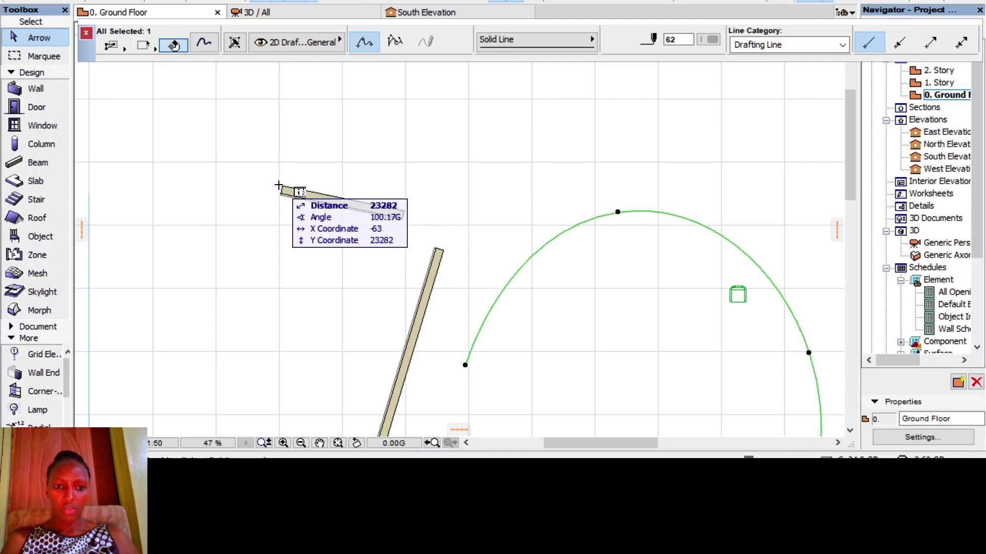
{"action": "left_click", "coordinate": [280, 186]}
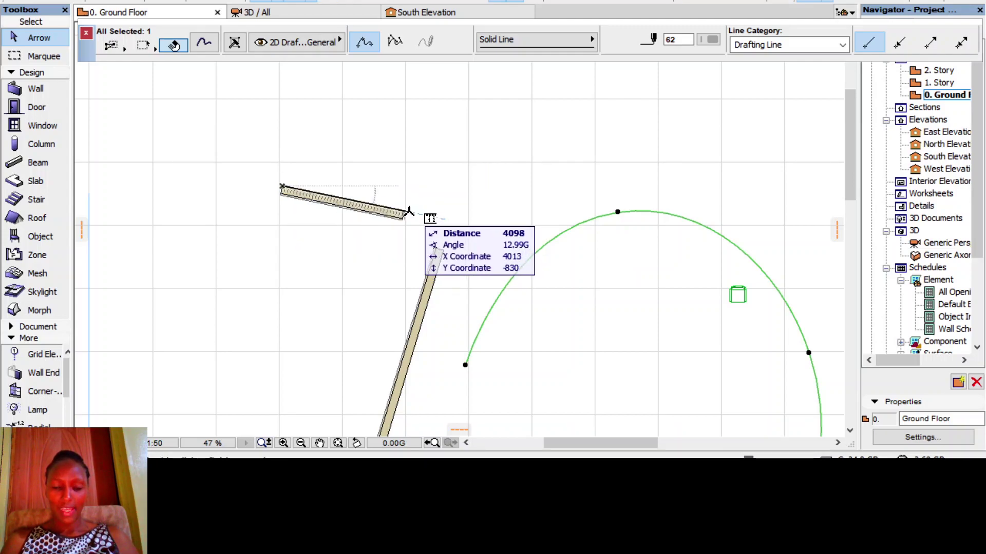
{"action": "left_click", "coordinate": [409, 211]}
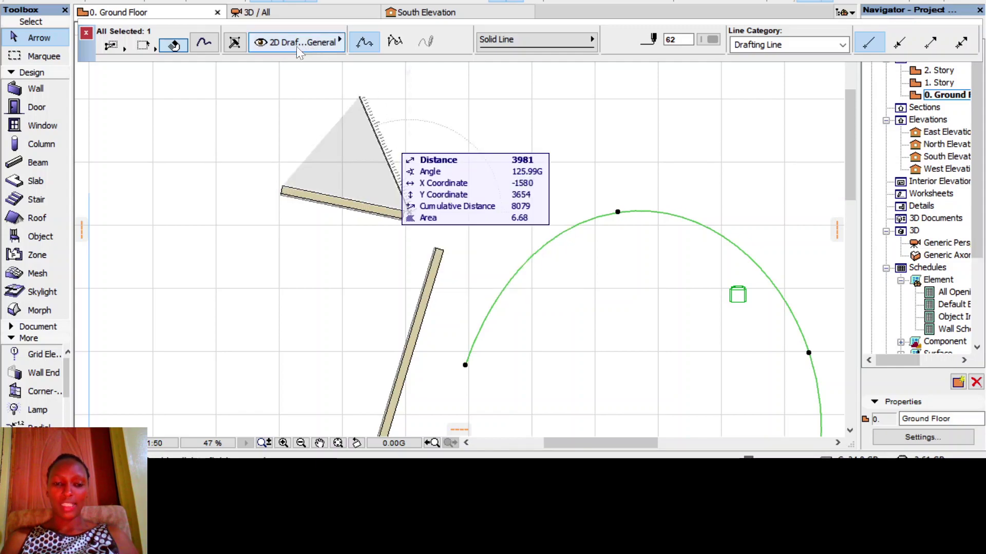
{"action": "left_click", "coordinate": [211, 0]}
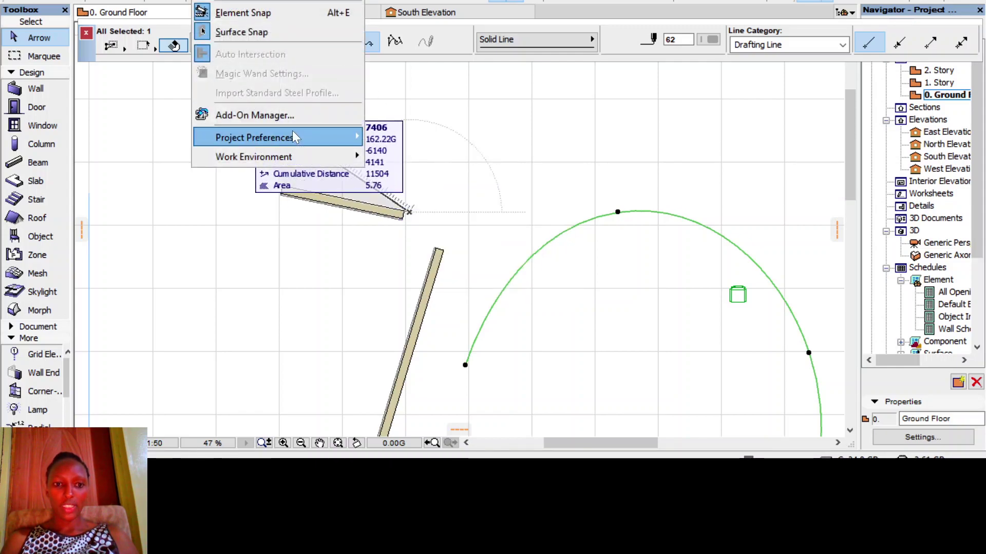
{"action": "left_click", "coordinate": [219, 244]}
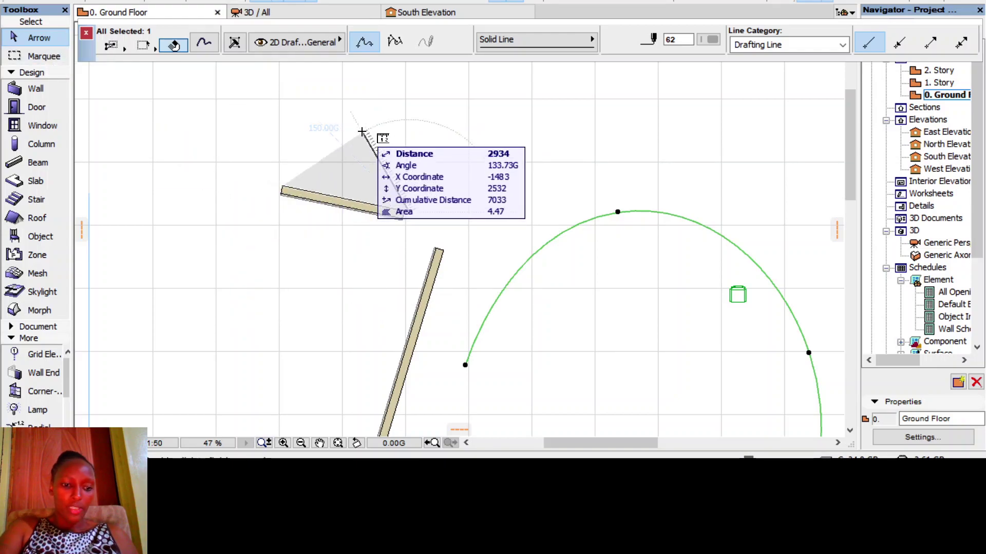
{"action": "key", "text": "Escape"}
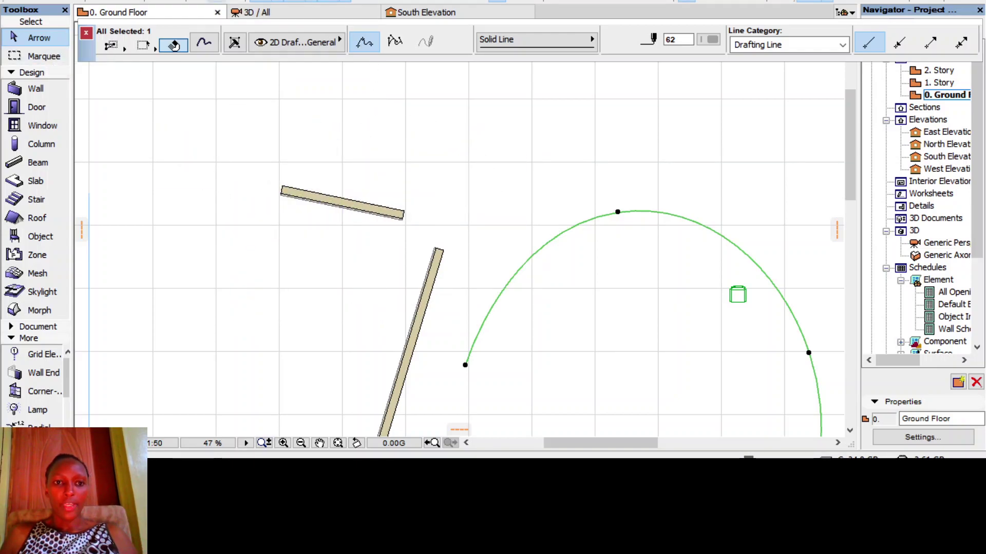
Set the model unit in the project's working units to feet & fractional inches.
{"action": "left_click", "coordinate": [206, 0]}
{"action": "mouse_move", "coordinate": [356, 132]}
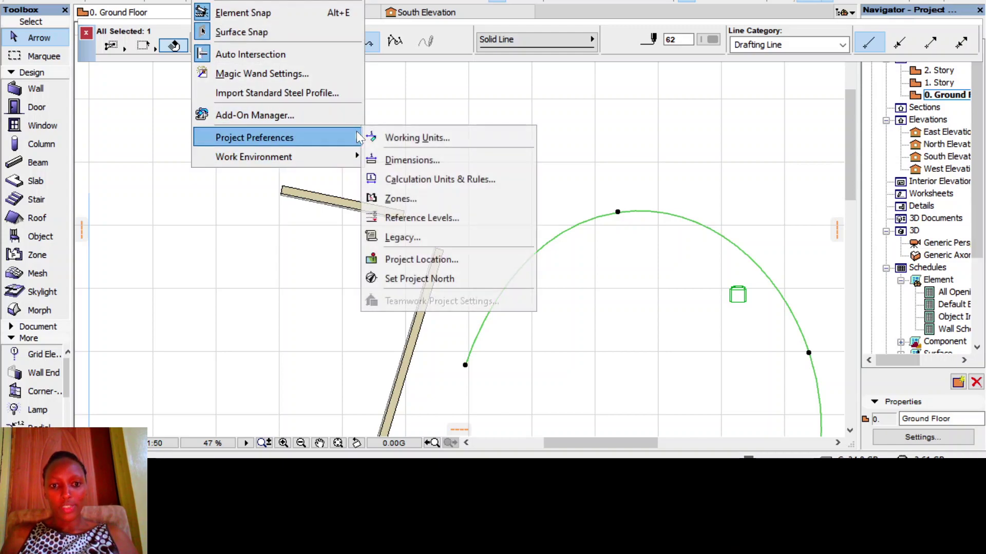
{"action": "left_click", "coordinate": [399, 143]}
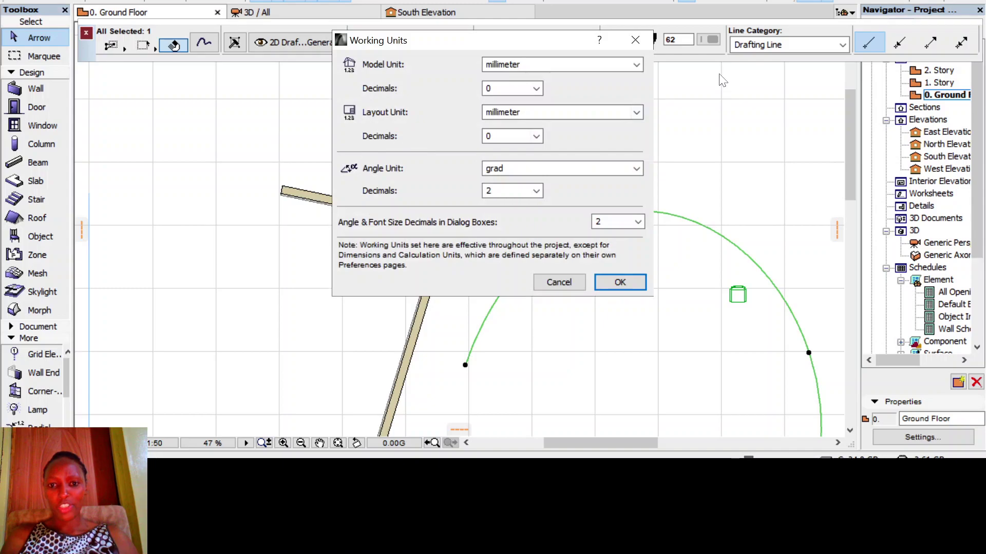
{"action": "left_click", "coordinate": [629, 65]}
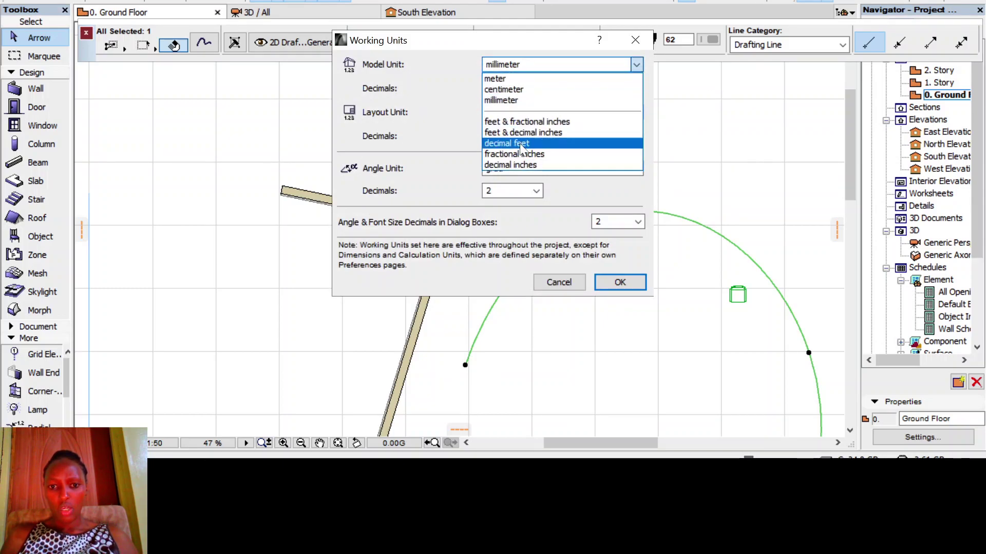
{"action": "left_click", "coordinate": [530, 125]}
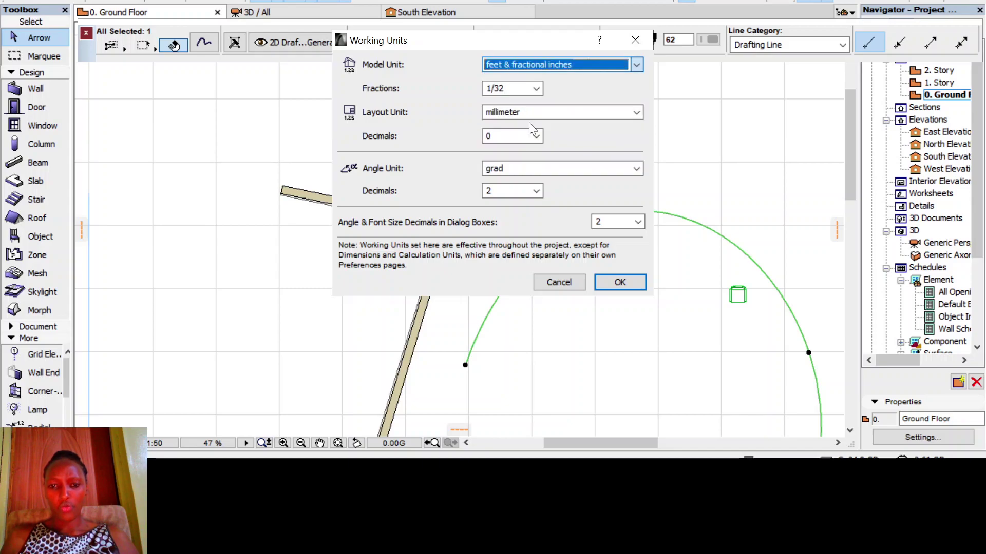
{"action": "left_click", "coordinate": [619, 281]}
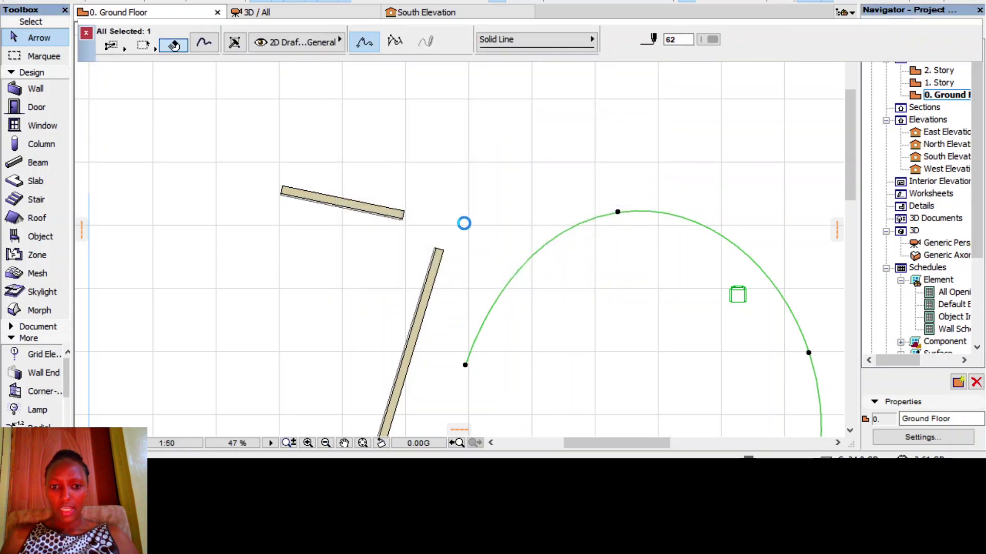
Deselect the curve, measure the short upper wall's length in the changed units, and switch to the Marquee tool.
{"action": "left_click", "coordinate": [475, 154]}
{"action": "left_click", "coordinate": [515, 1]}
{"action": "left_click", "coordinate": [282, 185]}
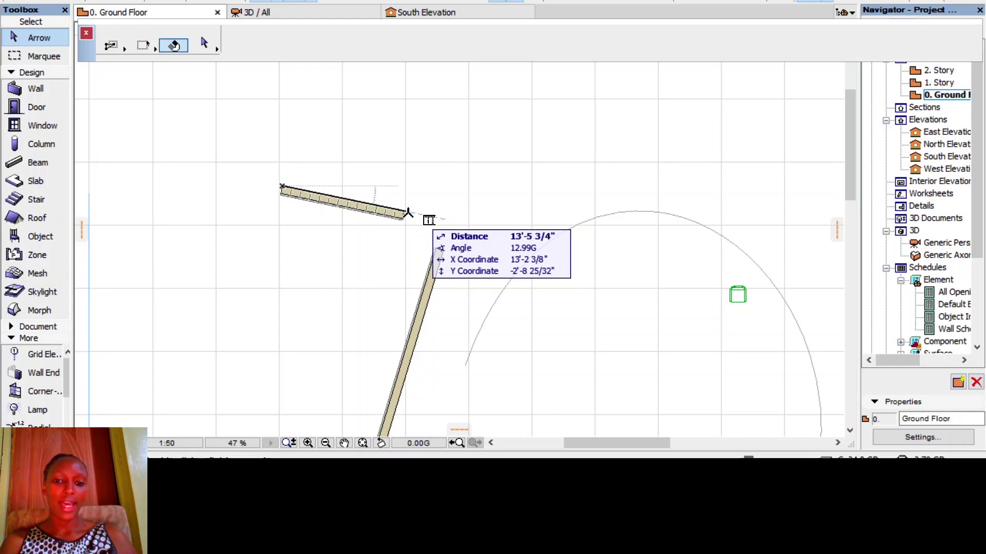
{"action": "left_click", "coordinate": [439, 76]}
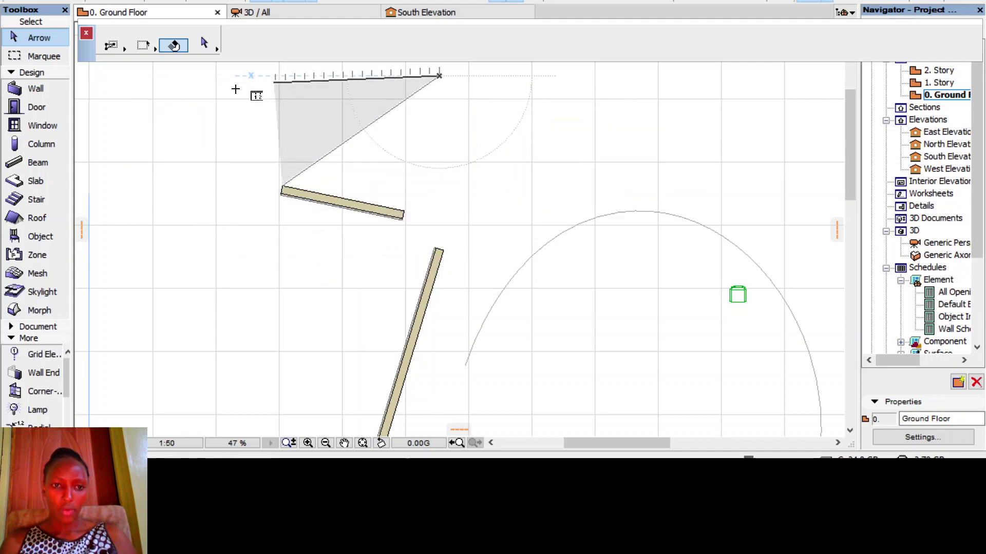
{"action": "left_click", "coordinate": [273, 82]}
{"action": "left_click", "coordinate": [38, 59]}
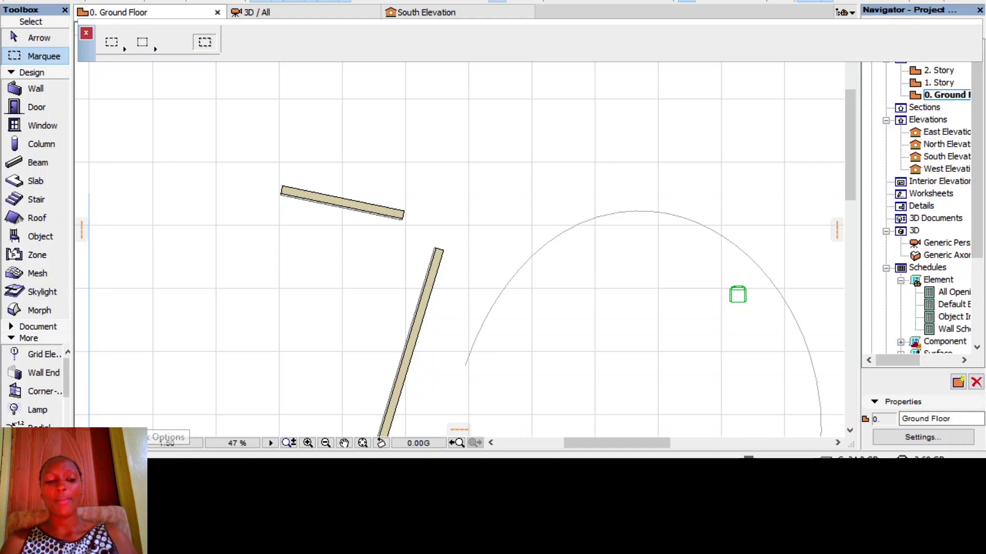
Set the ground floor plan's scale to 1" = 100' and review the other imperial scale options.
{"action": "left_click", "coordinate": [117, 443]}
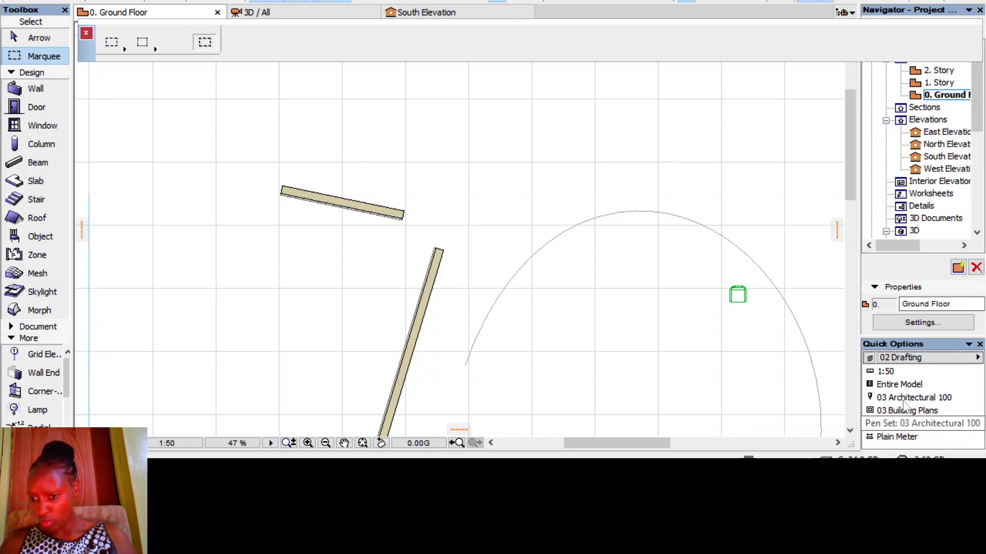
{"action": "left_click", "coordinate": [906, 373]}
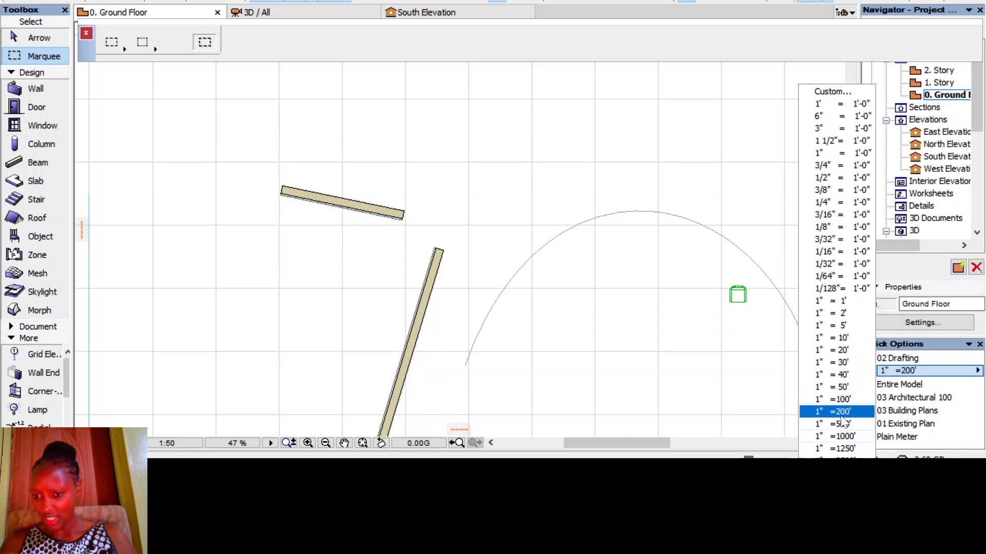
{"action": "left_click", "coordinate": [840, 399]}
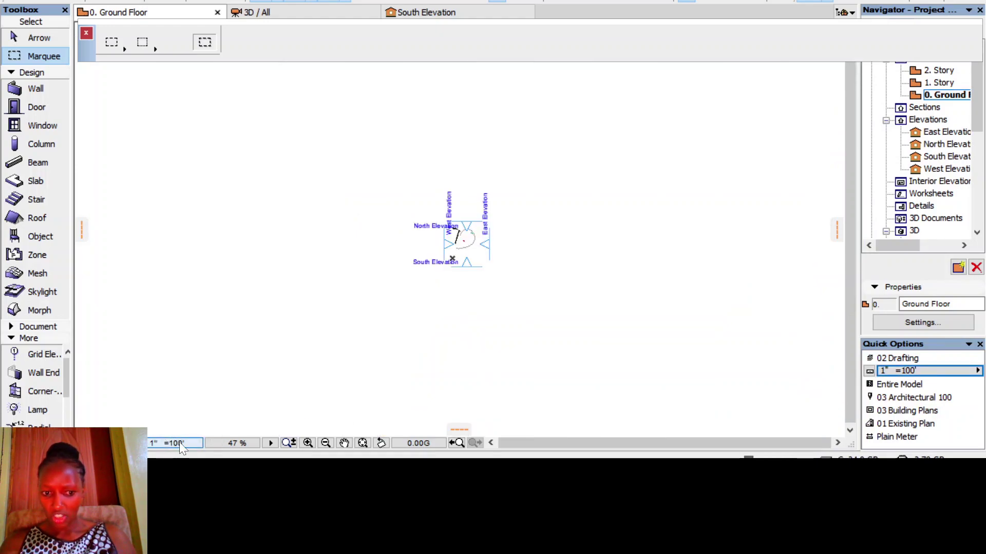
{"action": "left_click", "coordinate": [907, 374]}
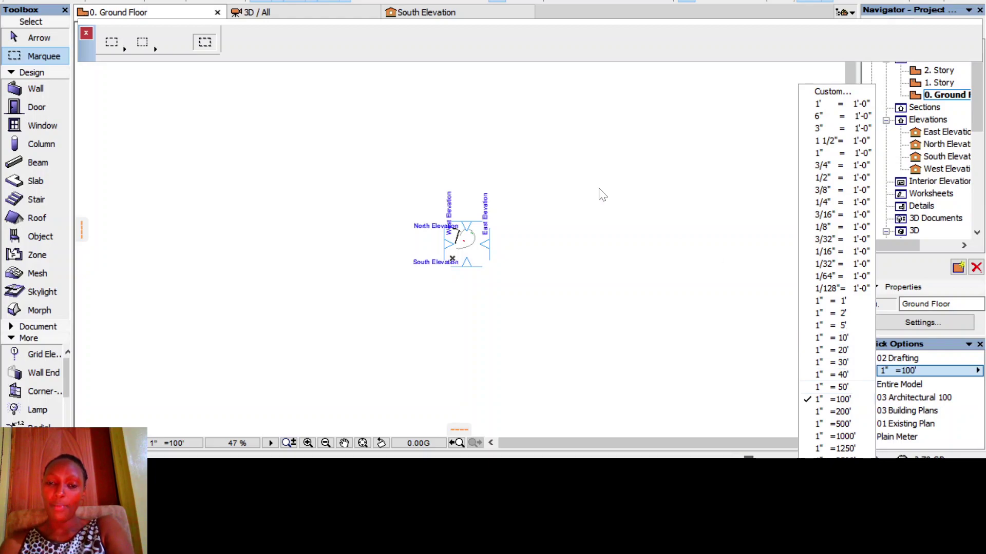
{"action": "left_click", "coordinate": [566, 202]}
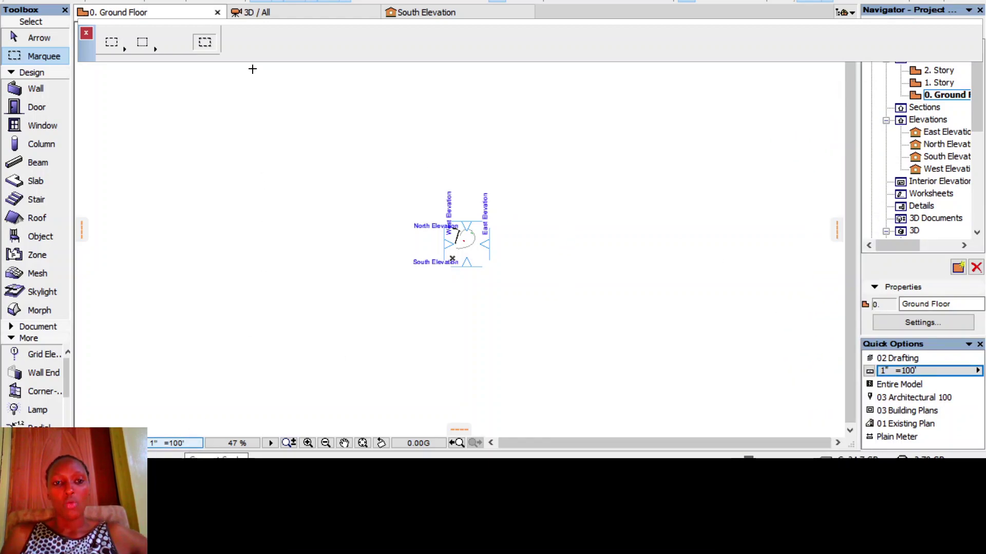
Change the model unit in the project's working units back to millimeter.
{"action": "left_click", "coordinate": [208, 1]}
{"action": "mouse_move", "coordinate": [255, 1]}
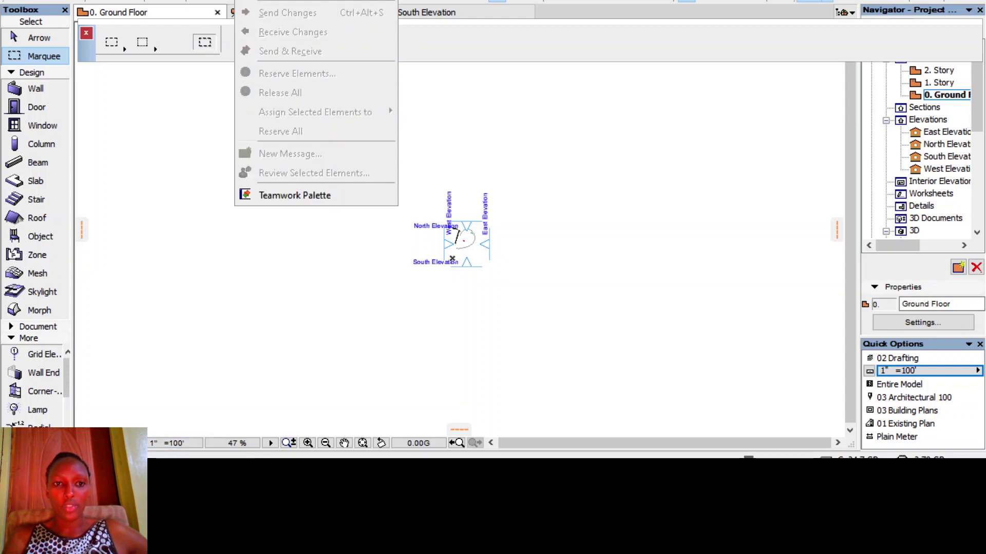
{"action": "left_click", "coordinate": [212, 0]}
{"action": "left_click", "coordinate": [211, 0]}
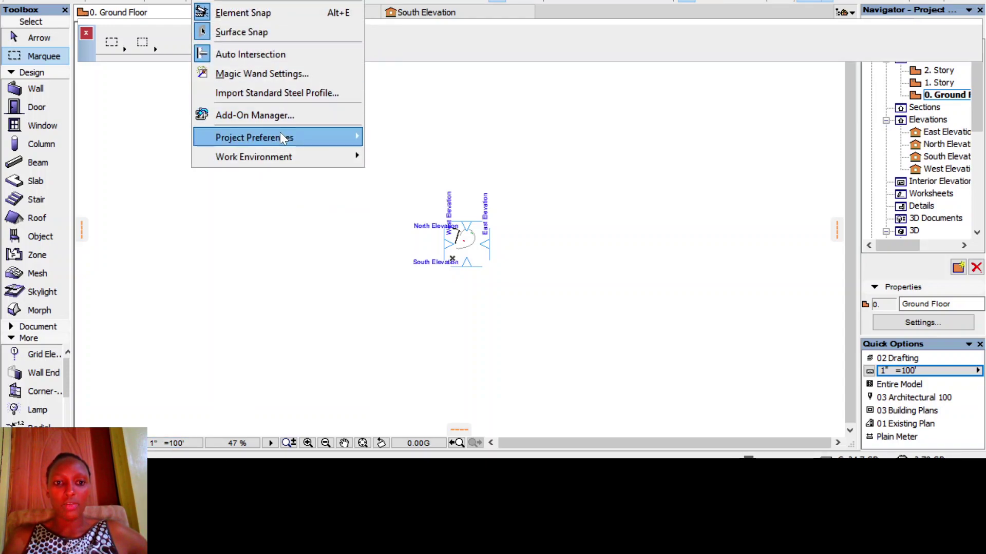
{"action": "mouse_move", "coordinate": [281, 137]}
{"action": "left_click", "coordinate": [403, 139]}
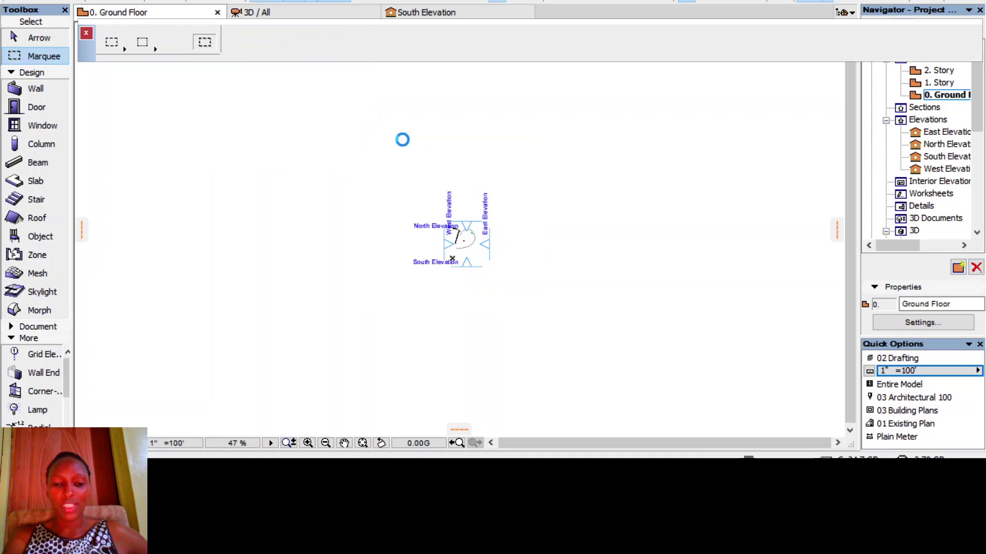
{"action": "left_click", "coordinate": [547, 66]}
{"action": "scroll", "coordinate": [534, 93], "scroll_direction": "up", "scroll_amount": 2}
{"action": "left_click", "coordinate": [516, 97]}
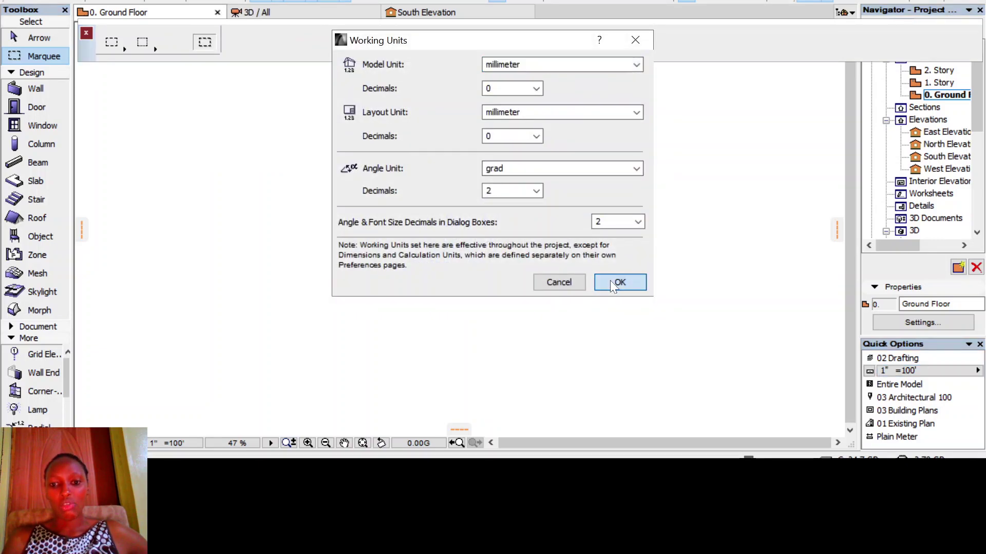
{"action": "left_click", "coordinate": [611, 281]}
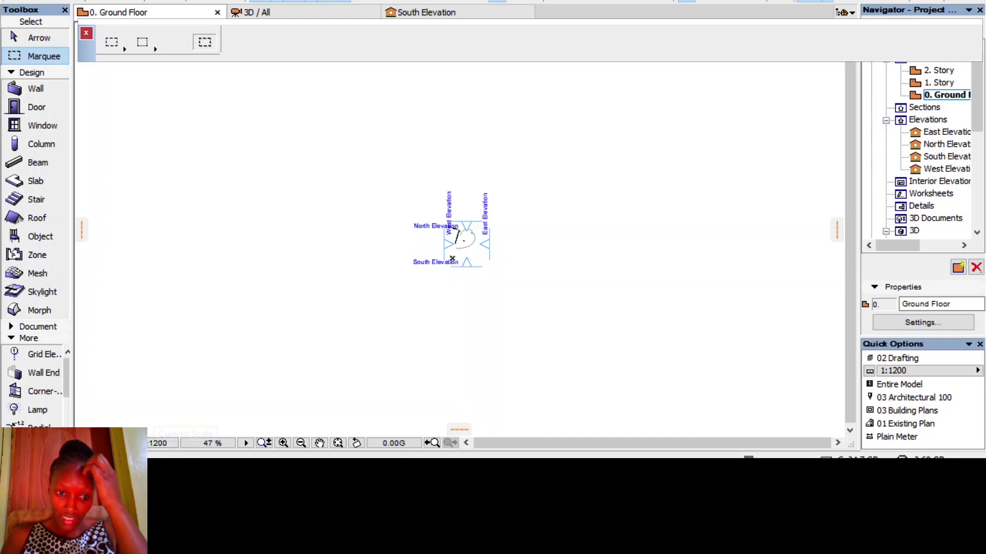
Set the ground floor plan's scale to 1:100 in the quick options.
{"action": "left_click", "coordinate": [979, 345]}
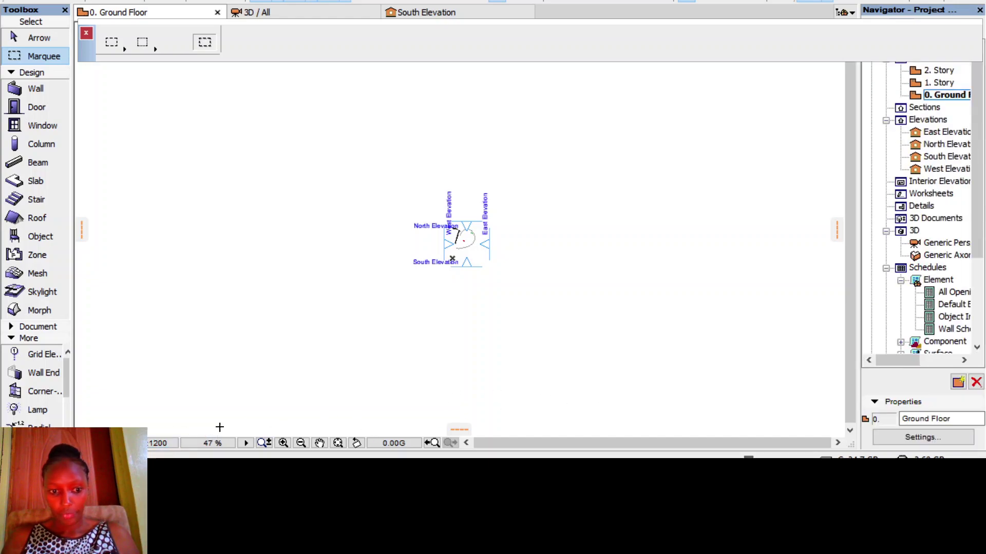
{"action": "left_click", "coordinate": [100, 443]}
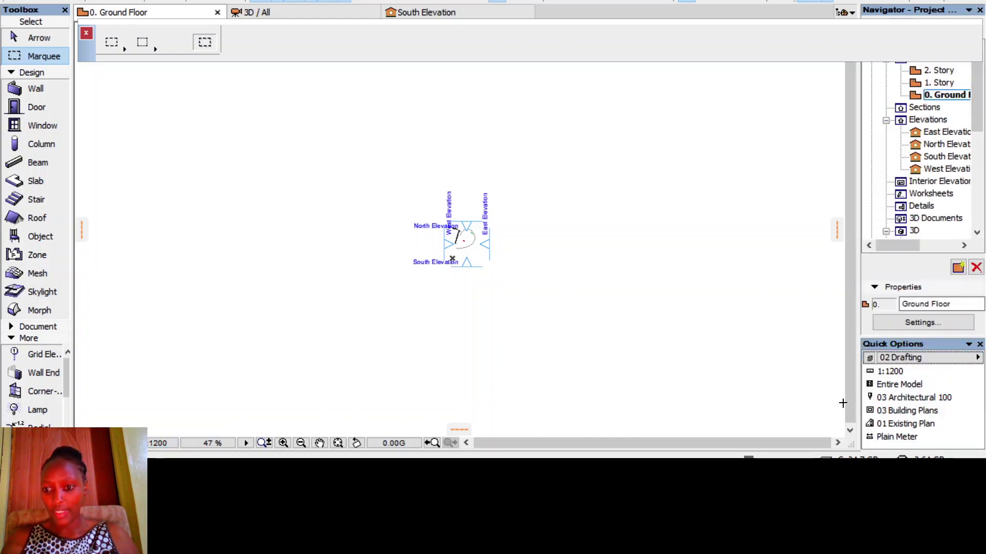
{"action": "left_click", "coordinate": [913, 371]}
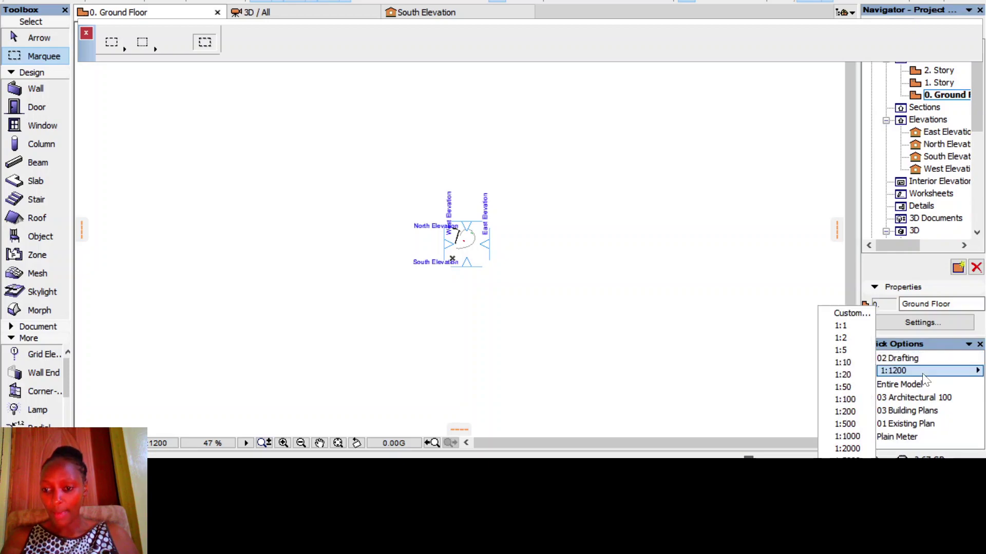
{"action": "left_click", "coordinate": [842, 399]}
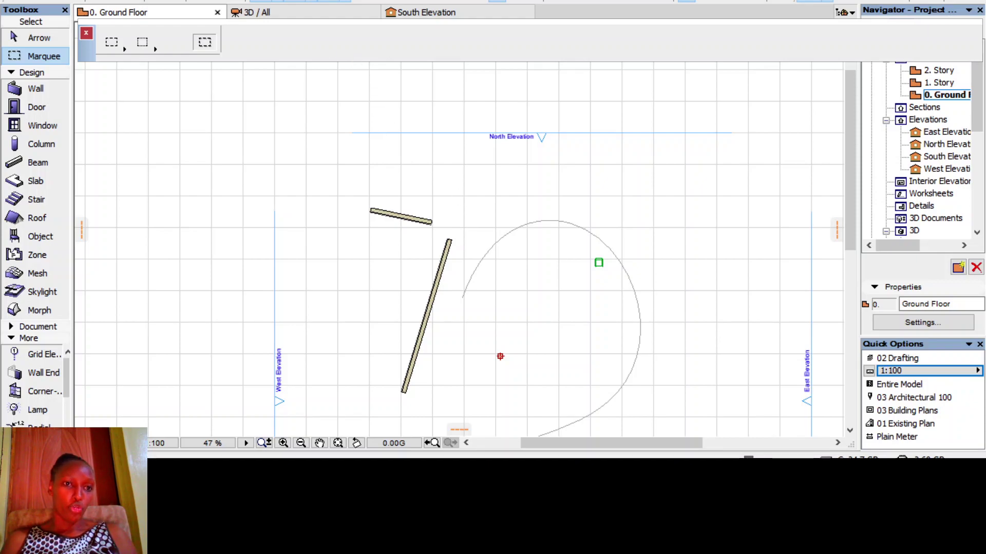
Zoom the ground floor plan to its actual size.
{"action": "left_click", "coordinate": [81, 0]}
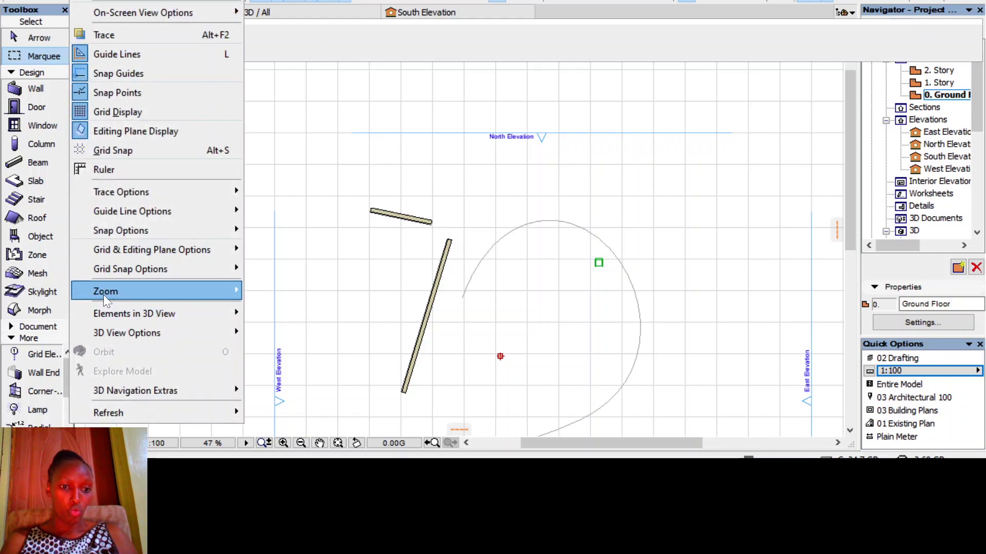
{"action": "mouse_move", "coordinate": [104, 295]}
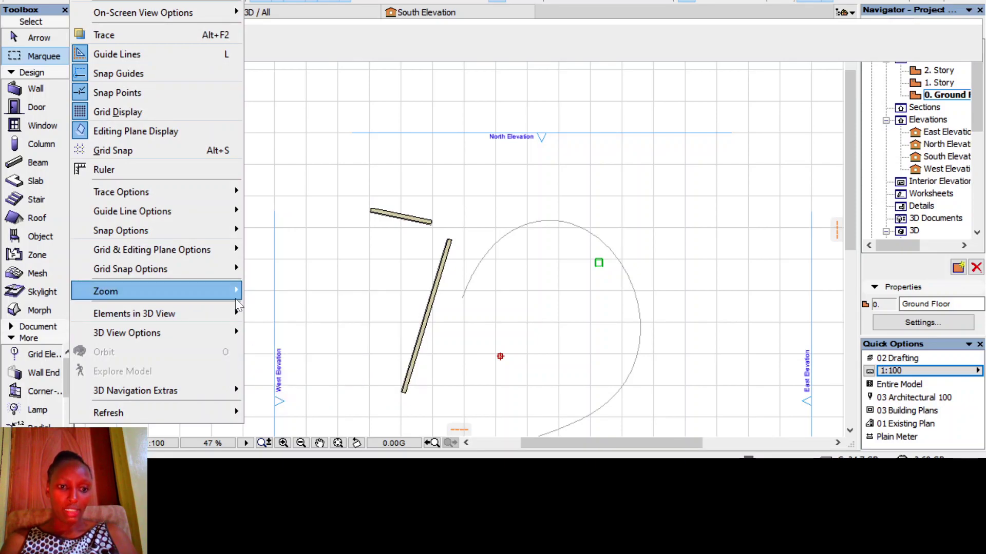
{"action": "left_click", "coordinate": [275, 329]}
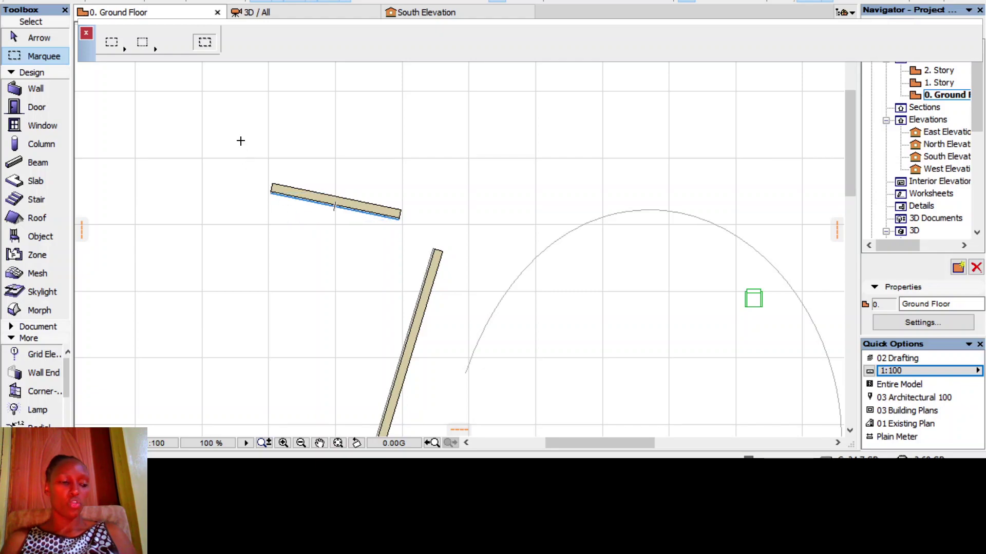
{"action": "left_click", "coordinate": [82, 1]}
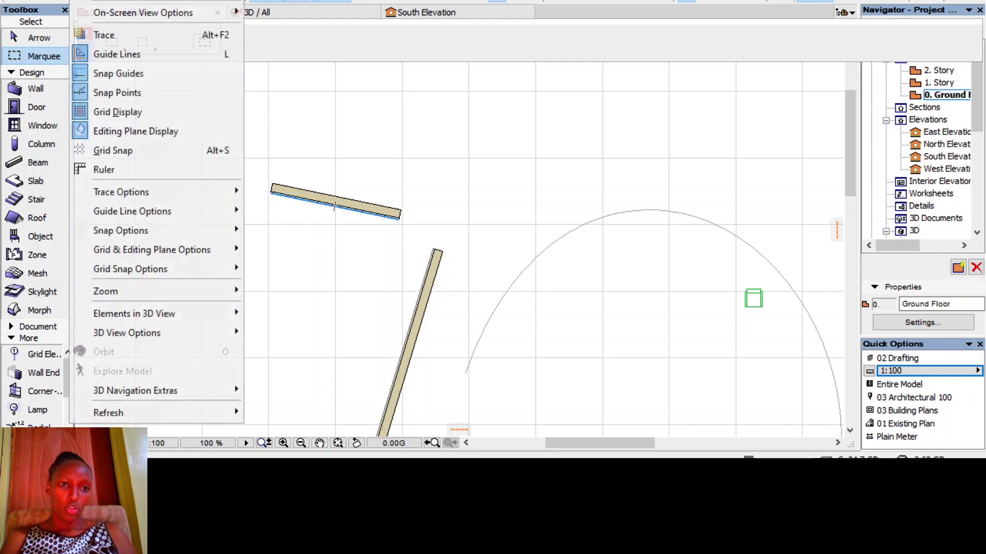
{"action": "mouse_move", "coordinate": [201, 293]}
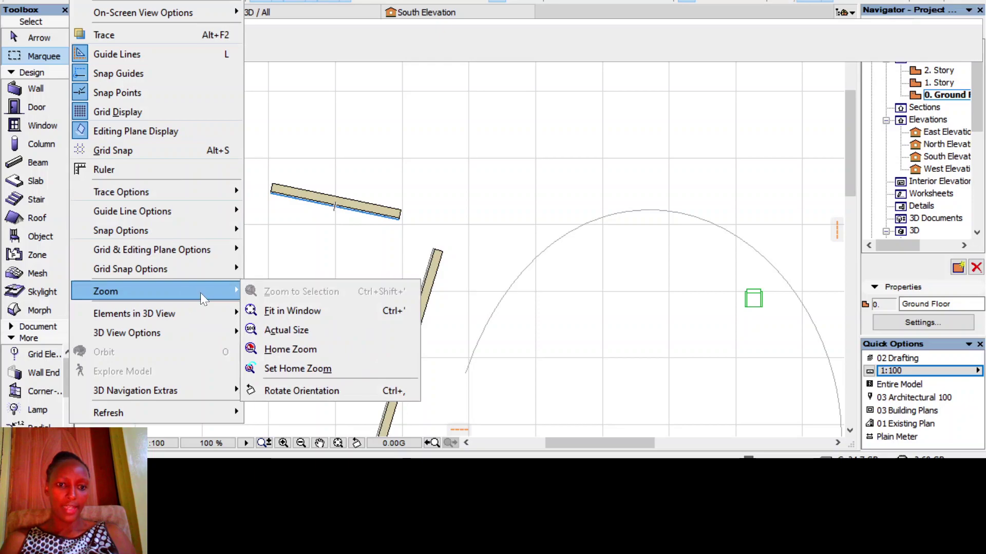
{"action": "left_click", "coordinate": [288, 330]}
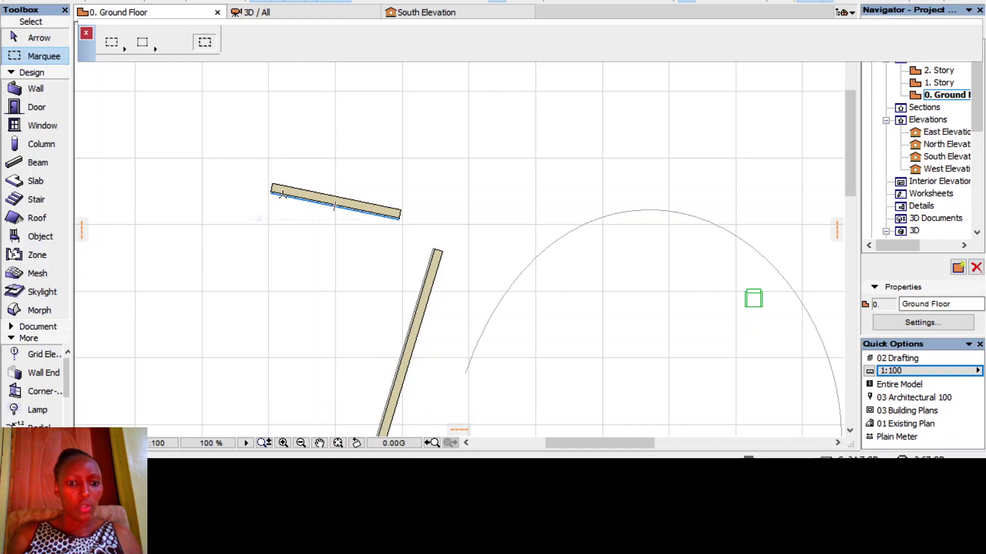
Magnify the two walls to 402 %, zoom out until the whole plan is in view, and zoom back in to 38 %.
{"action": "right_click", "coordinate": [278, 448]}
{"action": "right_click", "coordinate": [297, 407]}
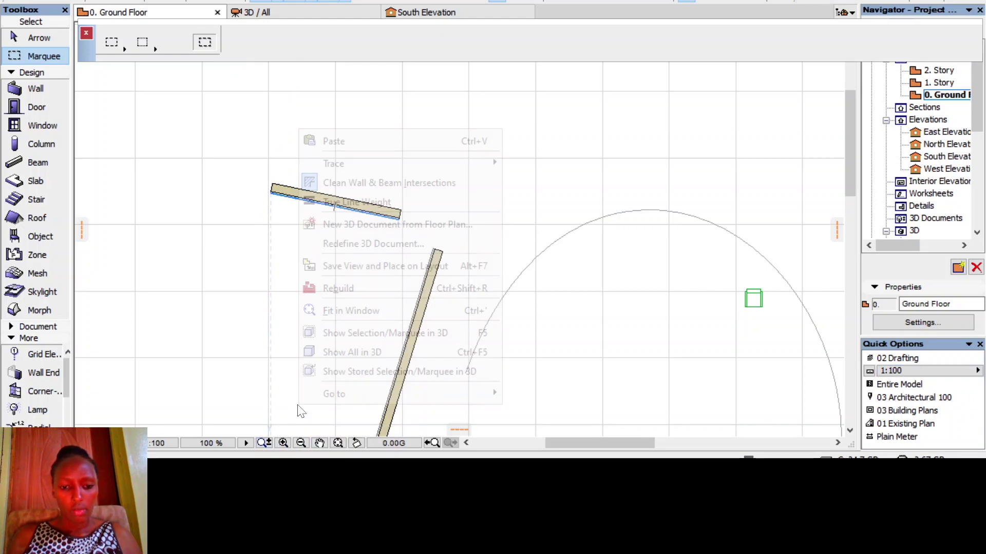
{"action": "left_click", "coordinate": [290, 359]}
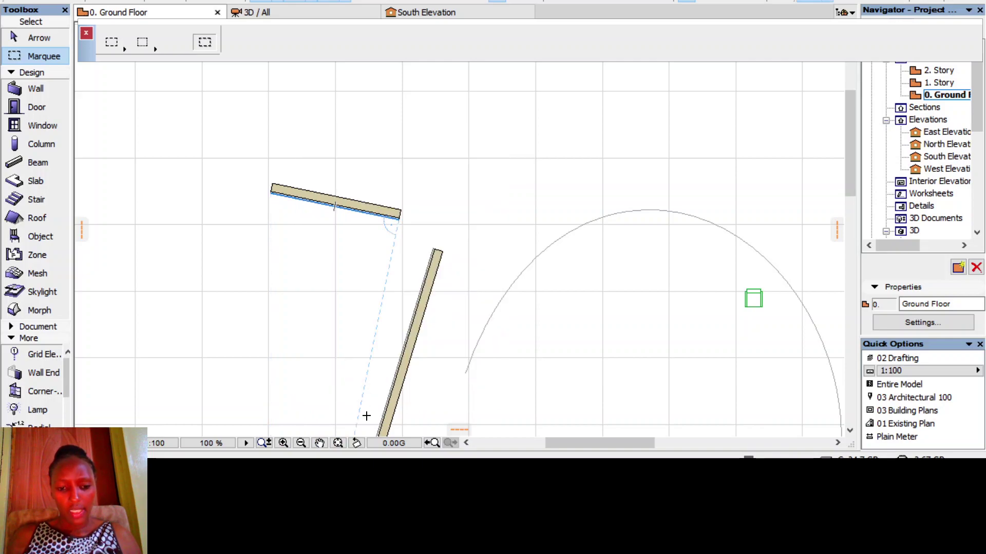
{"action": "left_click", "coordinate": [283, 443]}
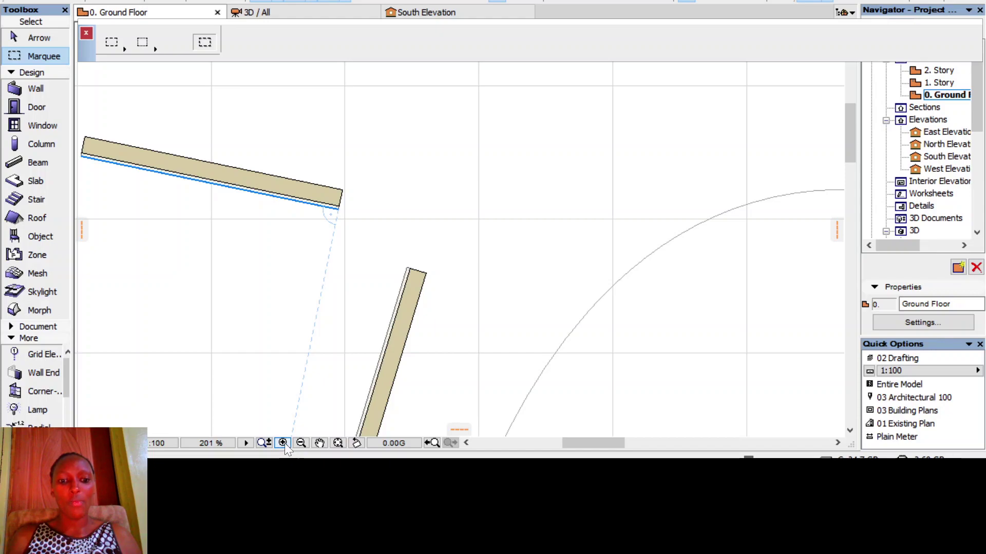
{"action": "left_click", "coordinate": [283, 442]}
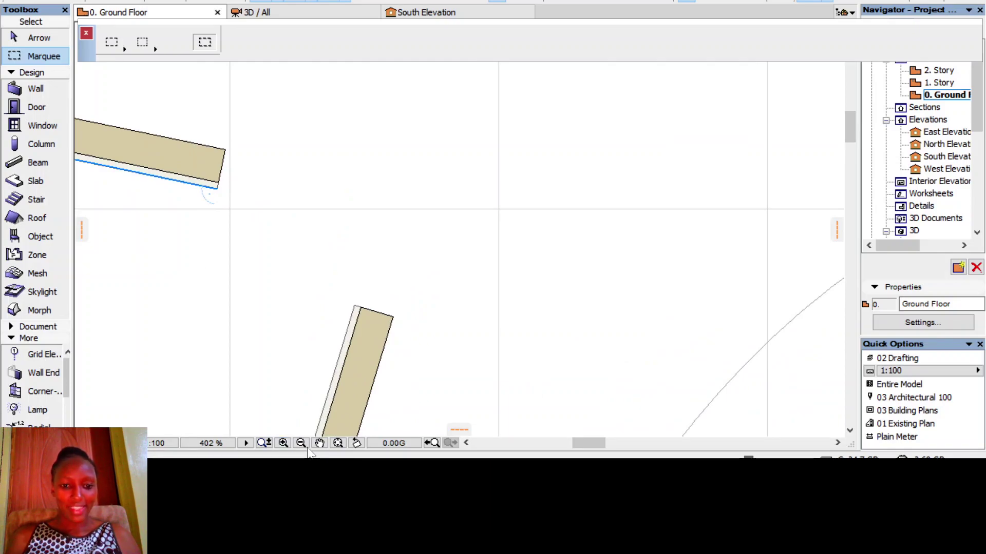
{"action": "left_click", "coordinate": [303, 441]}
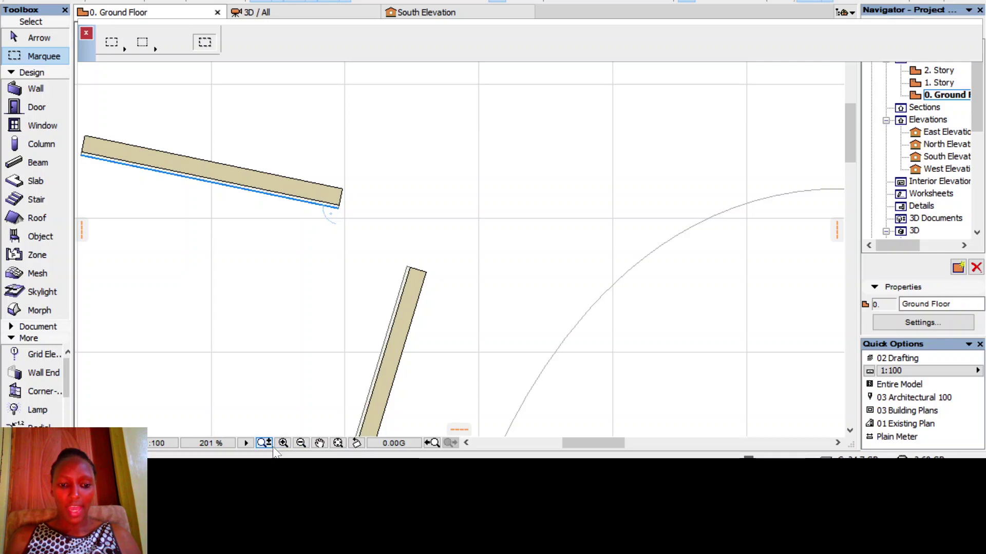
{"action": "scroll", "coordinate": [524, 214], "scroll_direction": "down", "scroll_amount": 7}
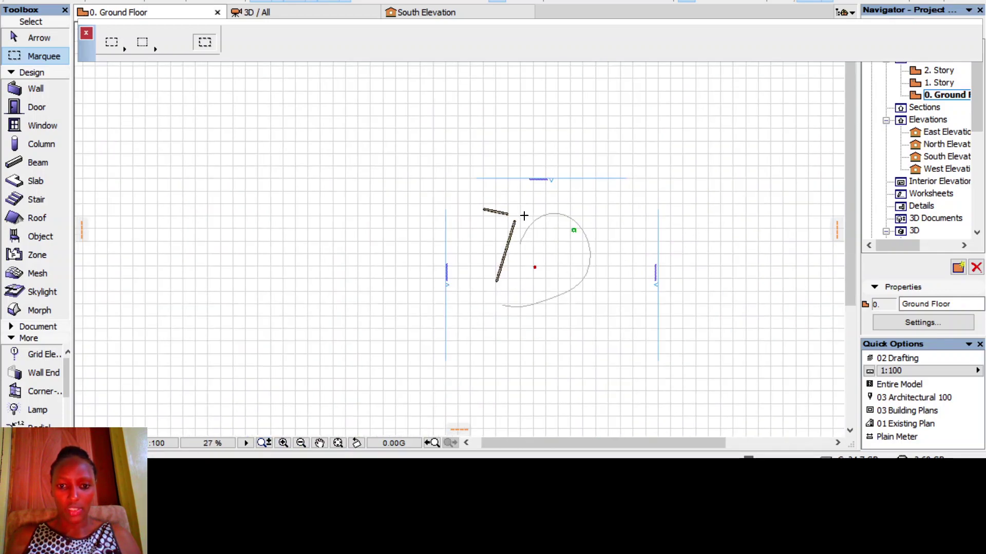
{"action": "left_click", "coordinate": [280, 444]}
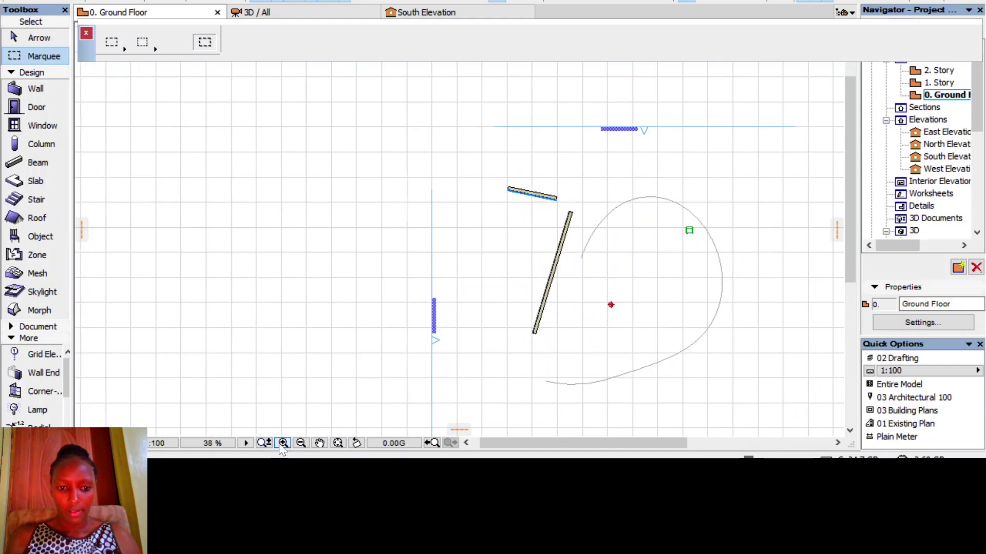
Zoom the ground floor plan in to 75 %, then display it at its actual size.
{"action": "left_click", "coordinate": [281, 444]}
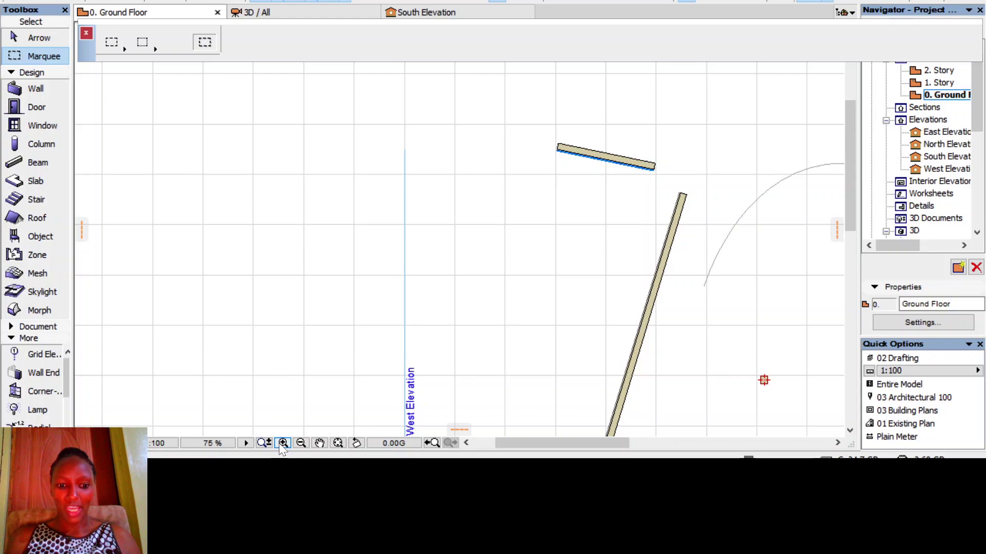
{"action": "left_click", "coordinate": [262, 442]}
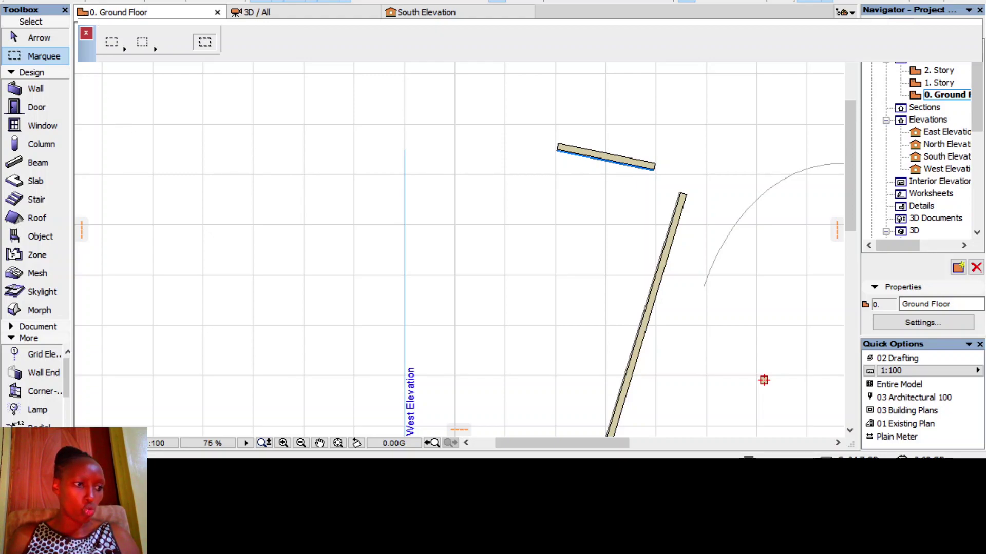
{"action": "left_click", "coordinate": [81, 1]}
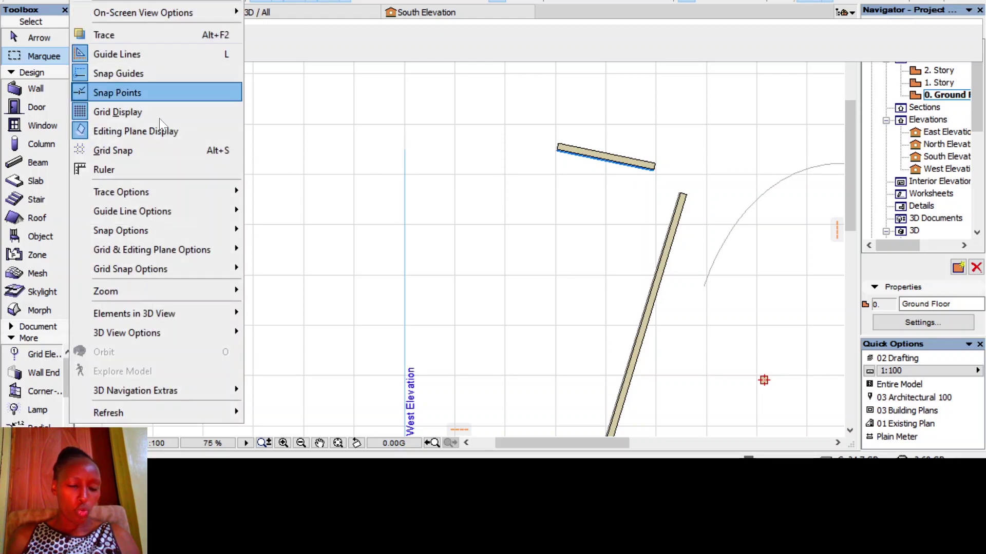
{"action": "mouse_move", "coordinate": [200, 290]}
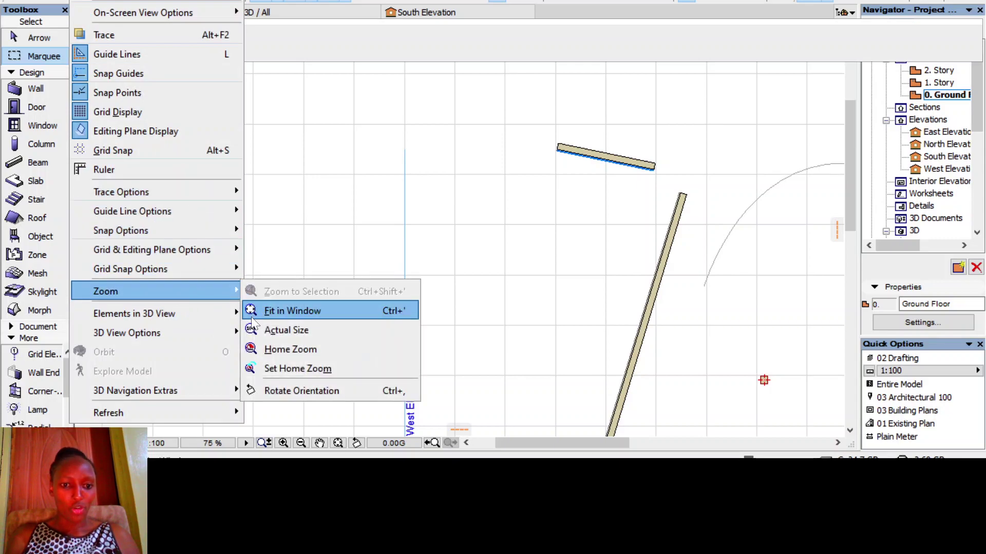
{"action": "left_click", "coordinate": [281, 331]}
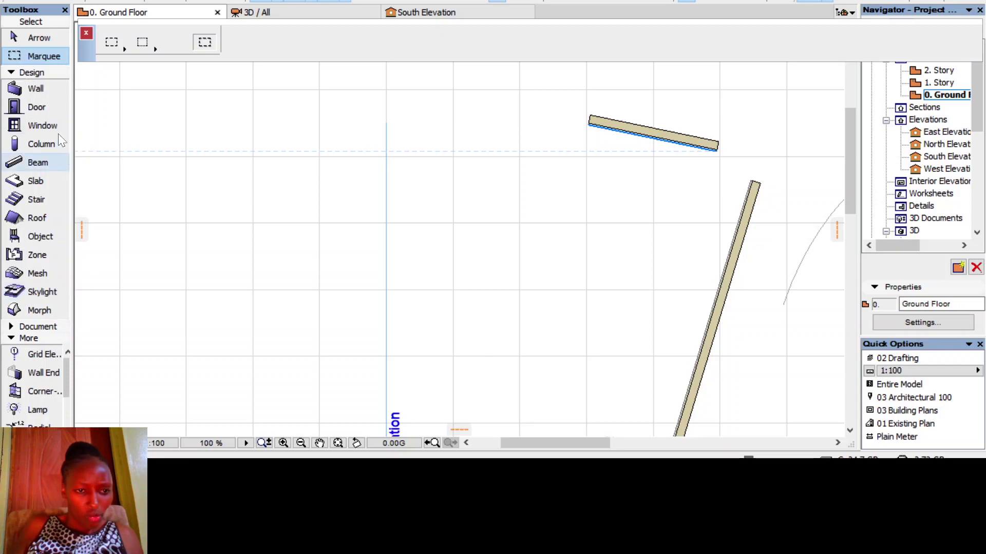
Place the text "drawing" in the empty area west of the West Elevation line, entering a text height of 5.00 mm.
{"action": "left_click", "coordinate": [34, 338]}
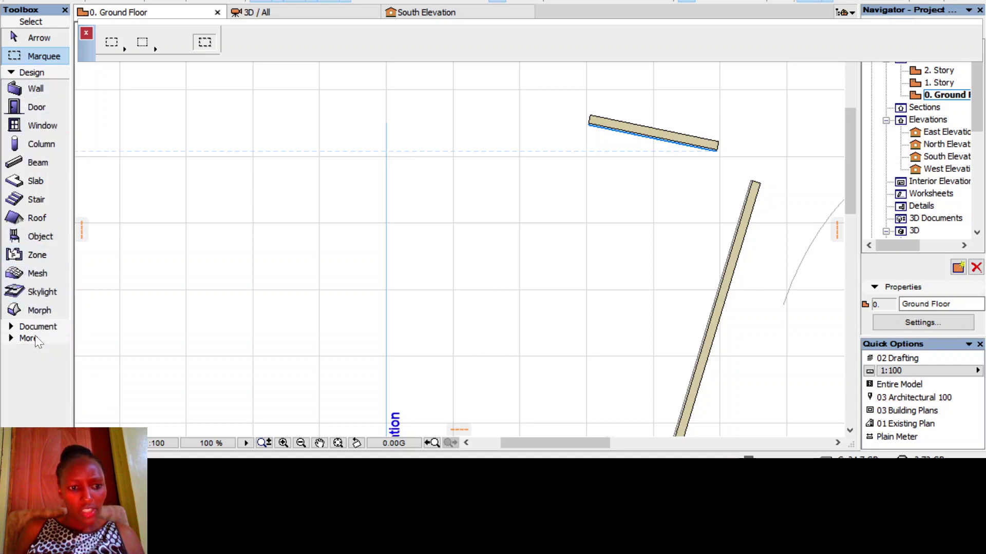
{"action": "left_click", "coordinate": [14, 338]}
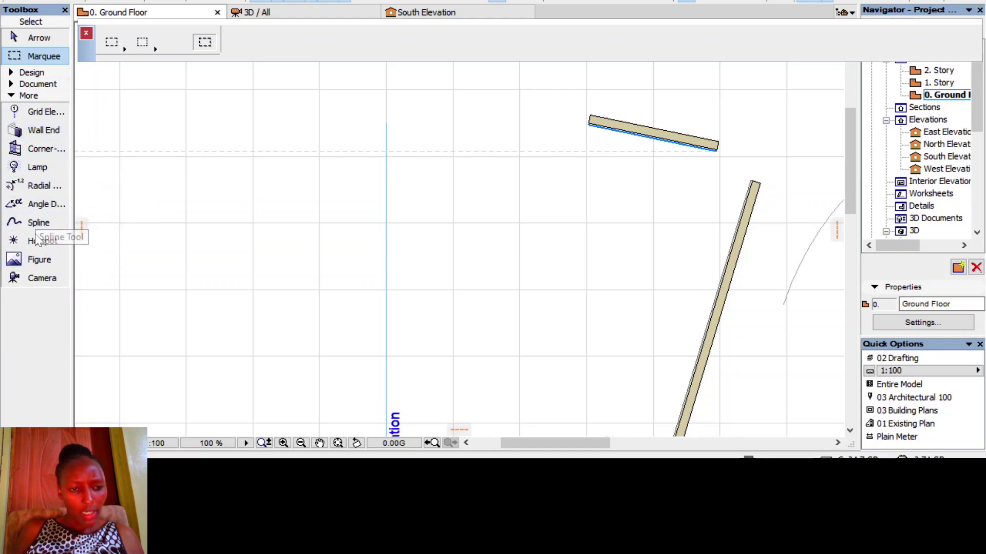
{"action": "left_click", "coordinate": [38, 84]}
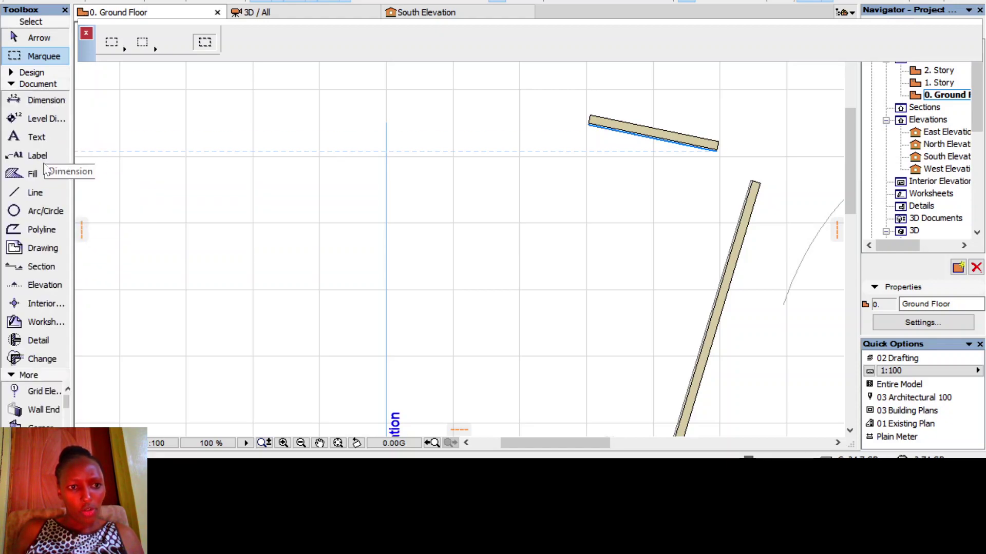
{"action": "left_click", "coordinate": [37, 137]}
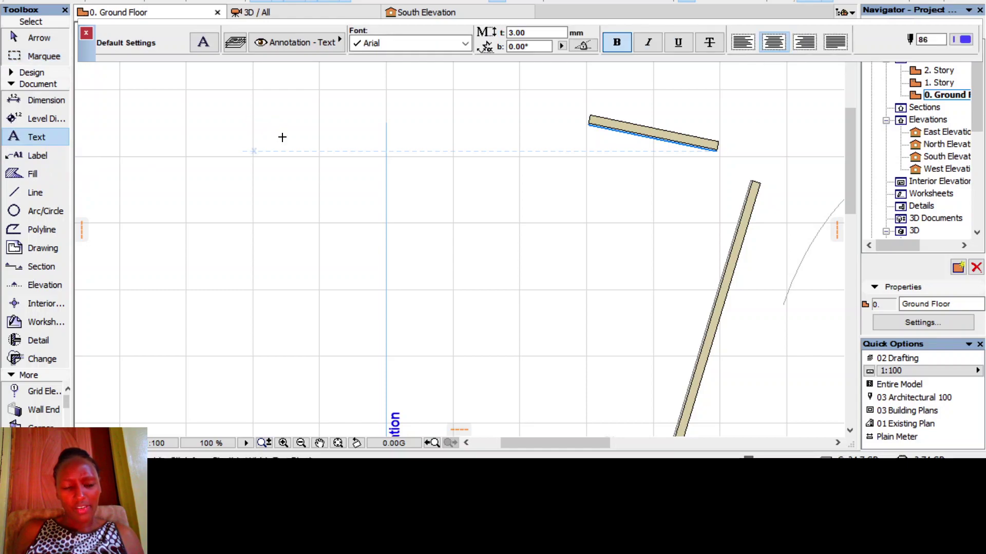
{"action": "left_click", "coordinate": [255, 127]}
{"action": "left_click", "coordinate": [392, 168]}
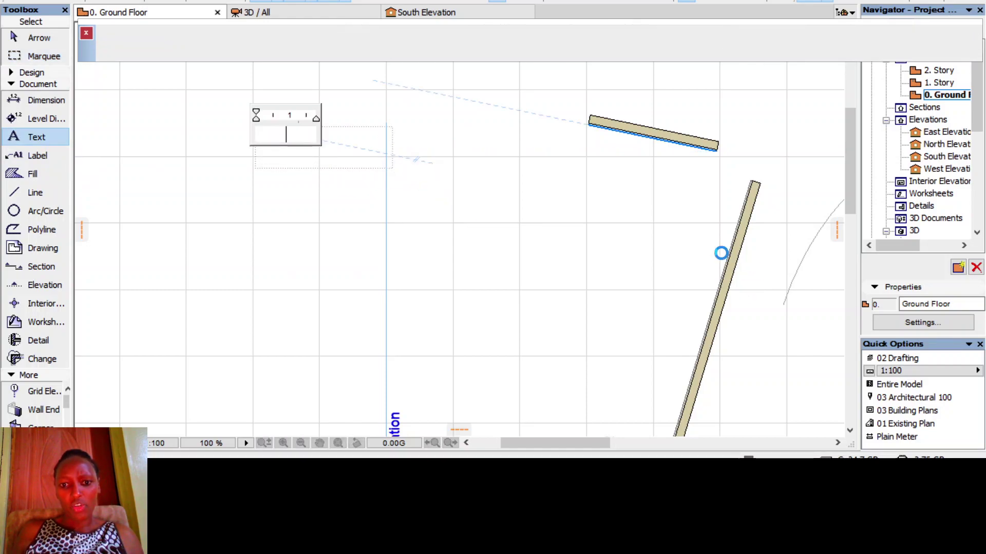
{"action": "type", "text": "drawing"}
{"action": "left_click", "coordinate": [429, 88]}
{"action": "type", "text": "5.00"}
{"action": "key", "text": "Return"}
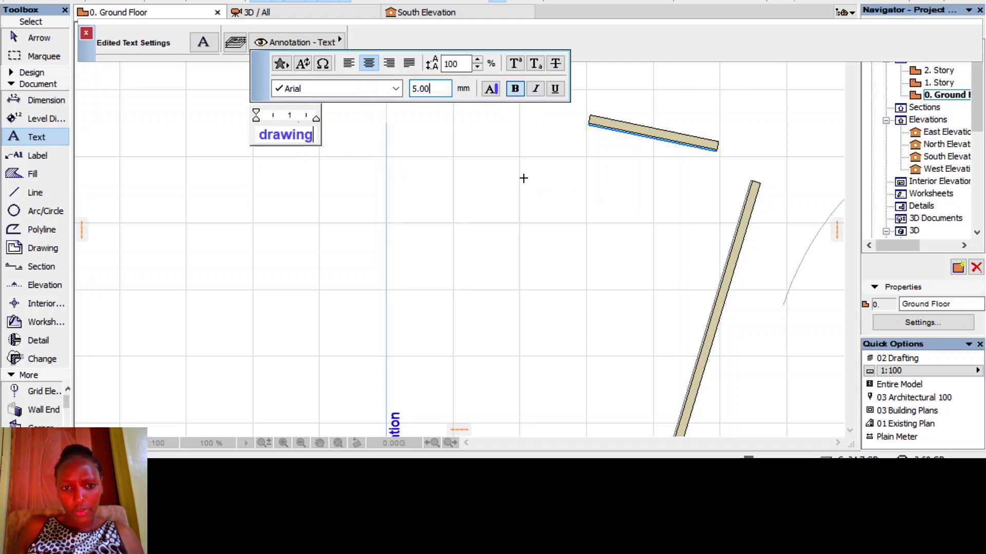
{"action": "left_click", "coordinate": [505, 171]}
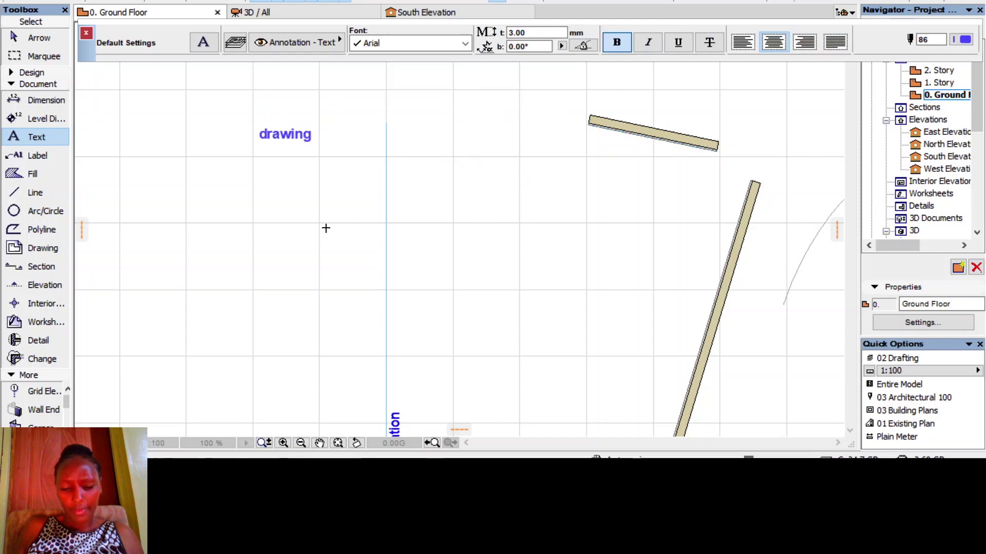
Set the ground floor plan's scale to 1:20 and select the "drawing" text.
{"action": "scroll", "coordinate": [266, 277], "scroll_direction": "down", "scroll_amount": 3}
{"action": "scroll", "coordinate": [282, 167], "scroll_direction": "up", "scroll_amount": 5}
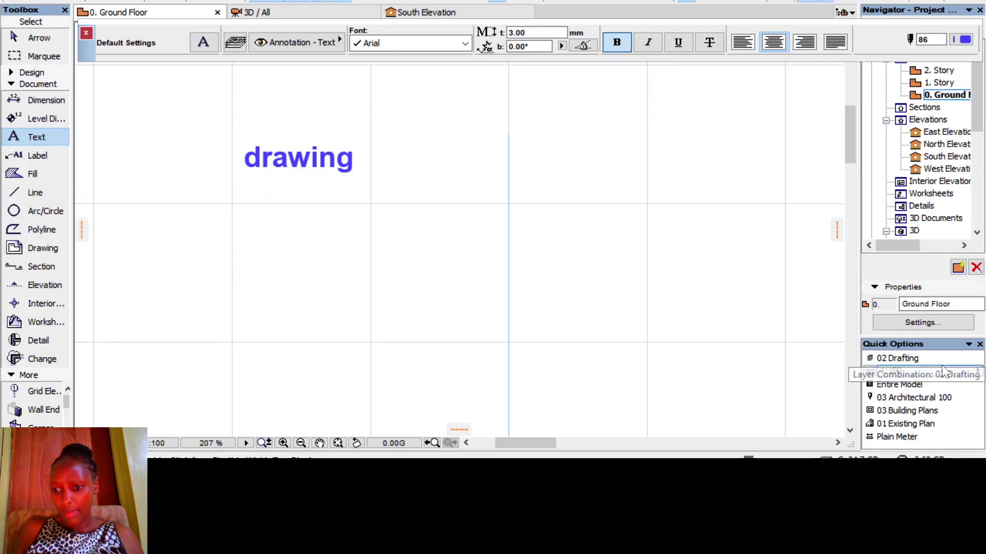
{"action": "left_click", "coordinate": [906, 371]}
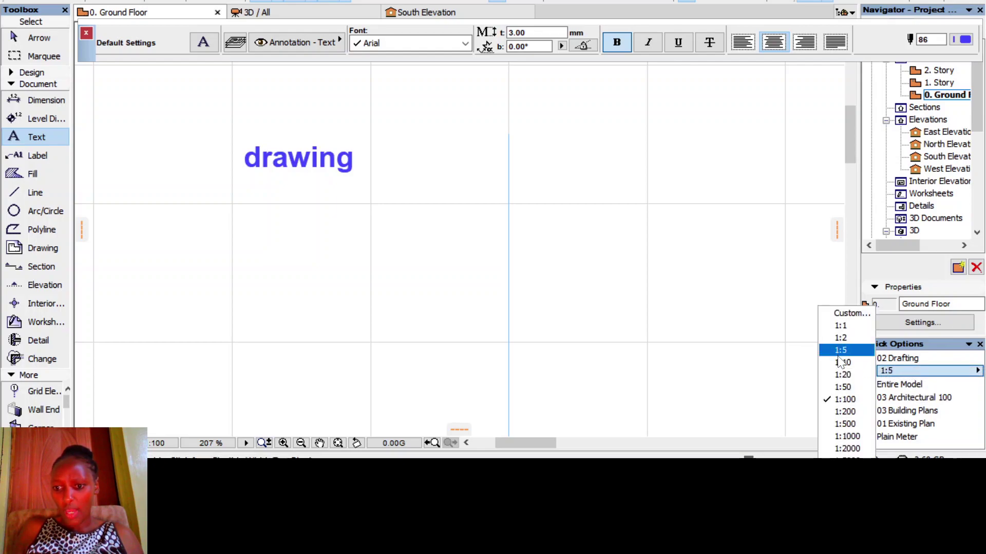
{"action": "left_click", "coordinate": [841, 374]}
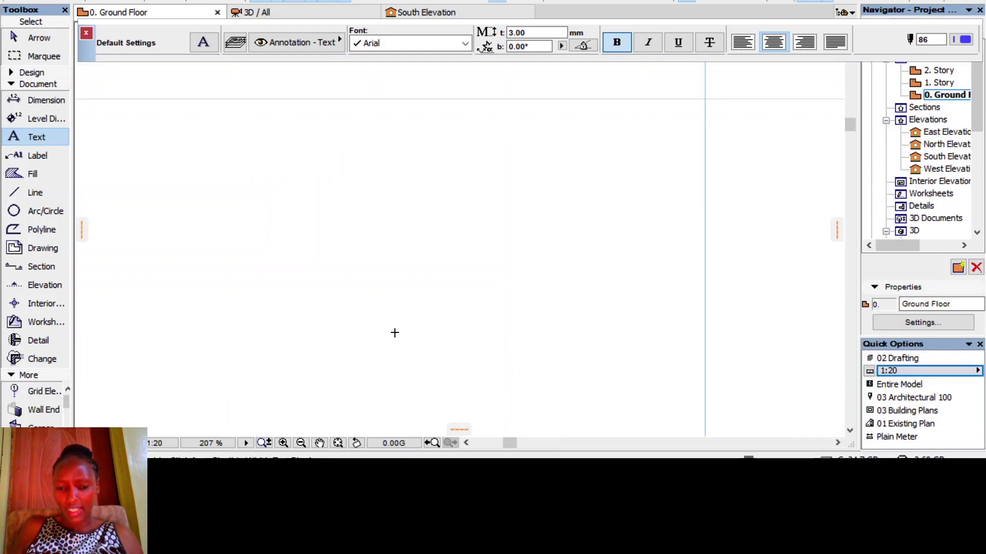
{"action": "scroll", "coordinate": [440, 329], "scroll_direction": "down", "scroll_amount": 3}
{"action": "scroll", "coordinate": [704, 242], "scroll_direction": "down", "scroll_amount": 3}
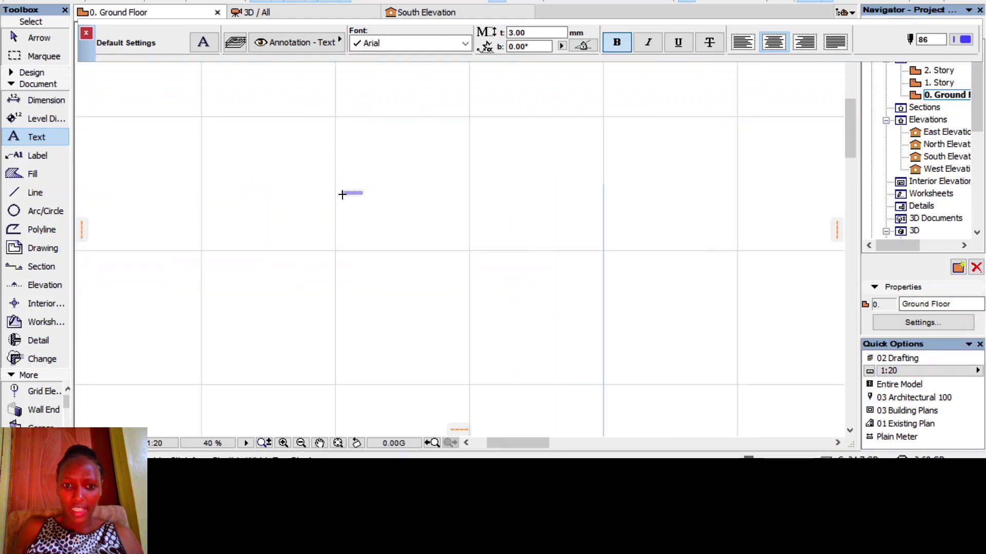
{"action": "scroll", "coordinate": [344, 198], "scroll_direction": "up", "scroll_amount": 6}
{"action": "left_click", "coordinate": [21, 38]}
{"action": "left_click", "coordinate": [346, 127]}
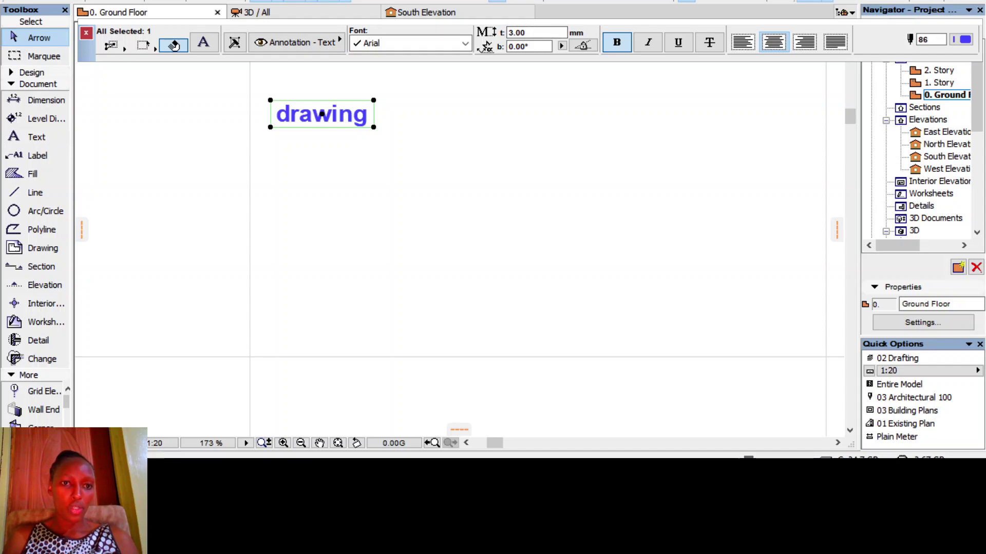
Open the Fill Types settings, review the available solid, vectorial and symbol fills, and close the settings.
{"action": "left_click", "coordinate": [208, 1]}
{"action": "left_click", "coordinate": [250, 1]}
{"action": "mouse_move", "coordinate": [218, 1]}
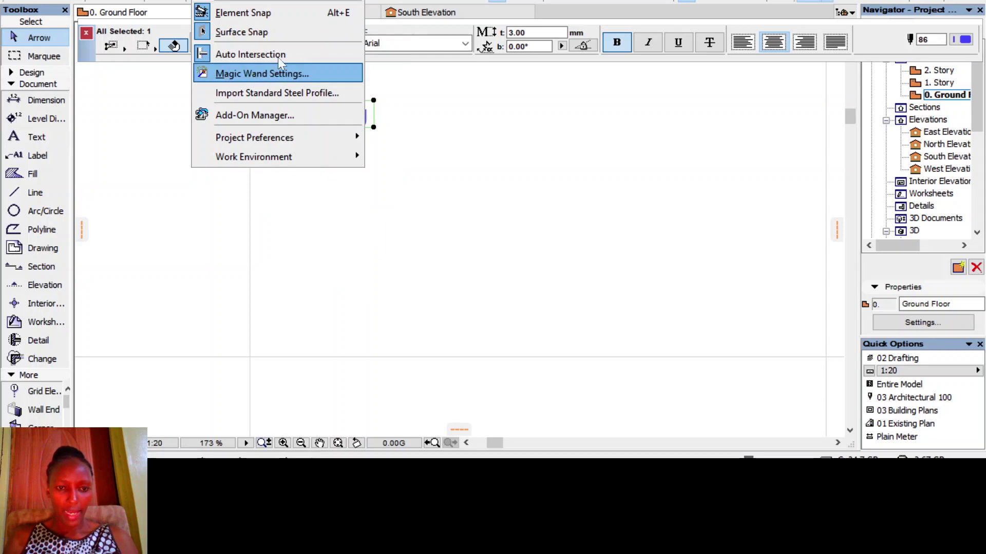
{"action": "mouse_move", "coordinate": [307, 2]}
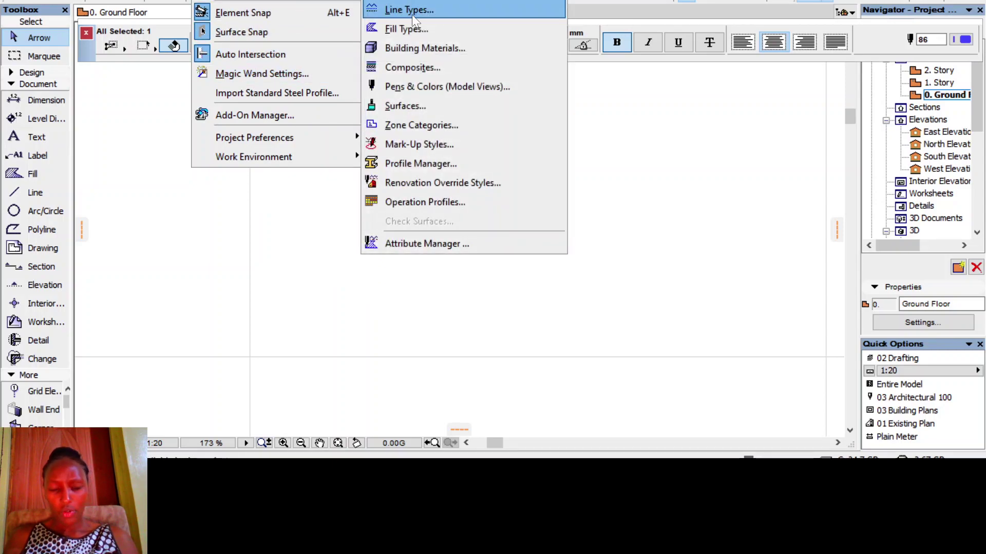
{"action": "left_click", "coordinate": [426, 29]}
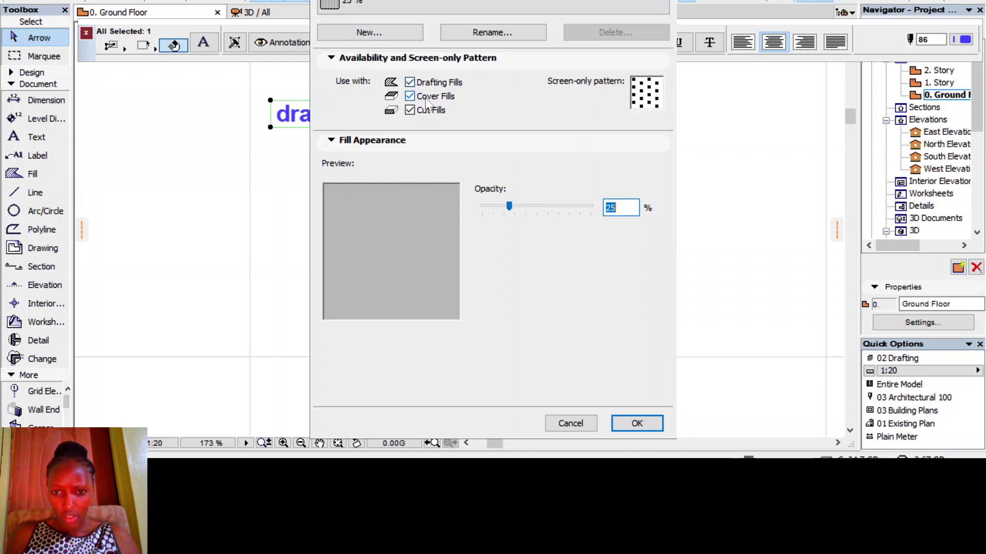
{"action": "left_click", "coordinate": [383, 2]}
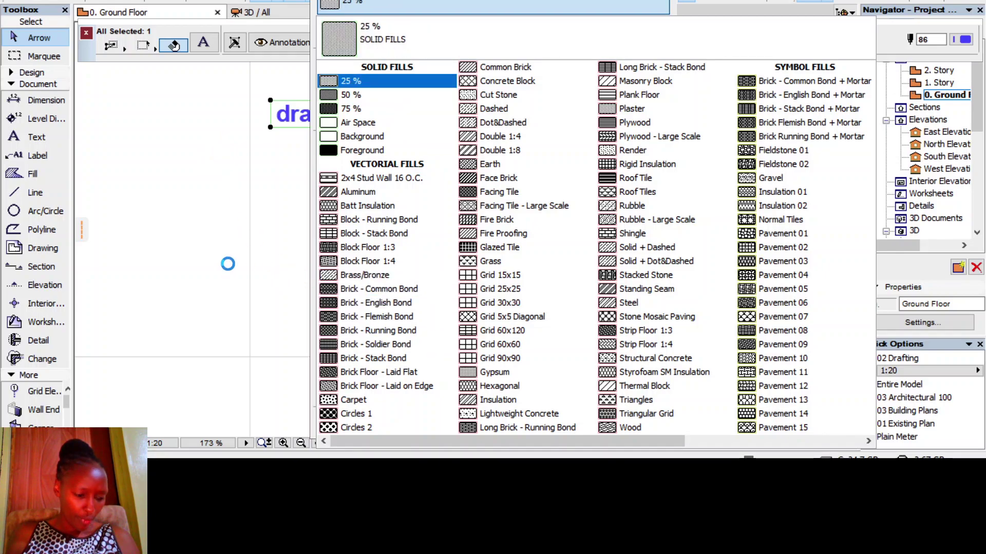
{"action": "left_click", "coordinate": [180, 231]}
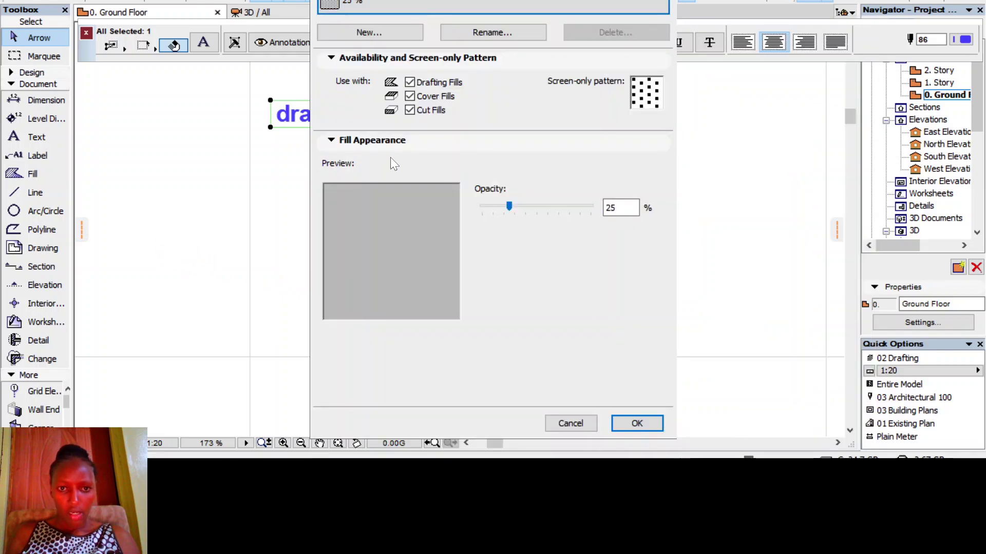
{"action": "left_click", "coordinate": [662, 0]}
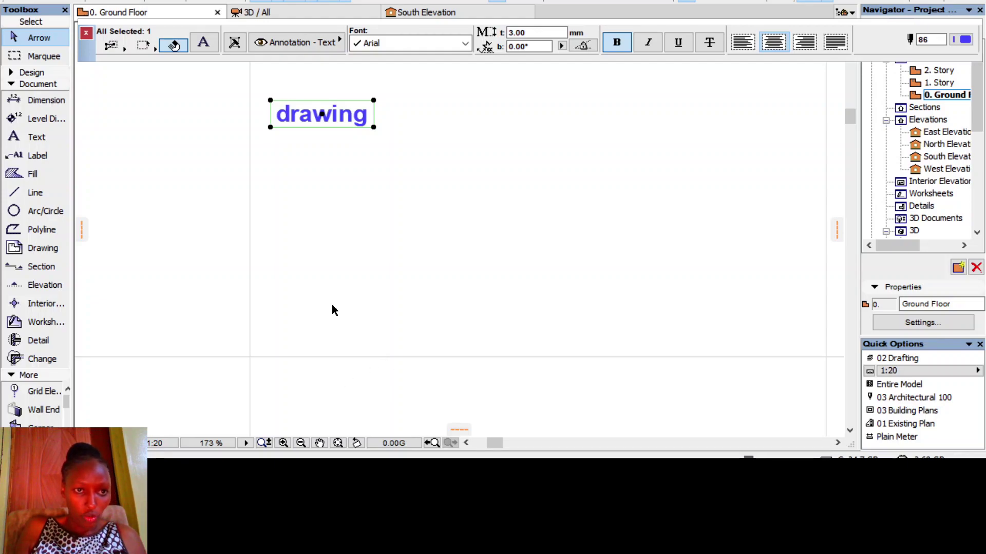
{"action": "left_click", "coordinate": [28, 0]}
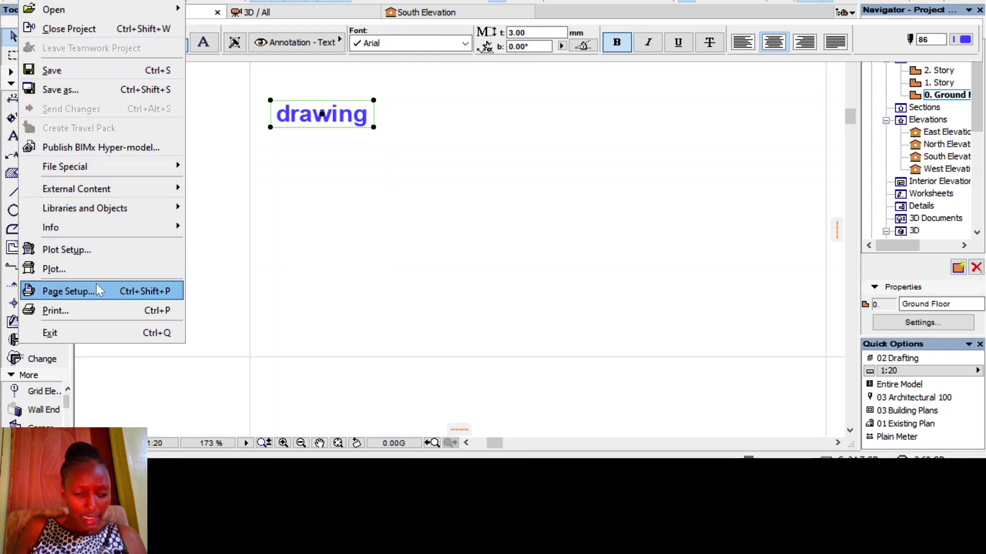
{"action": "mouse_move", "coordinate": [113, 174]}
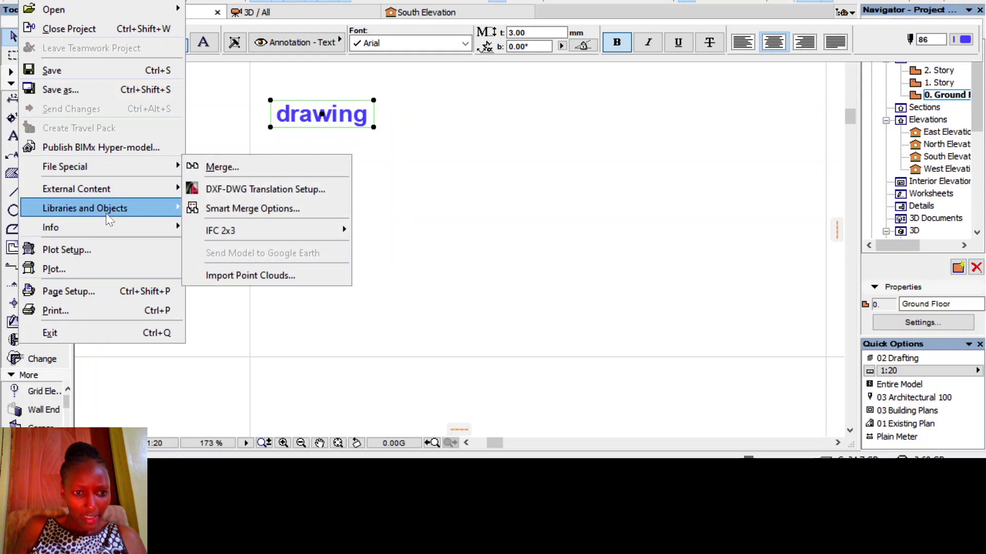
{"action": "mouse_move", "coordinate": [84, 0]}
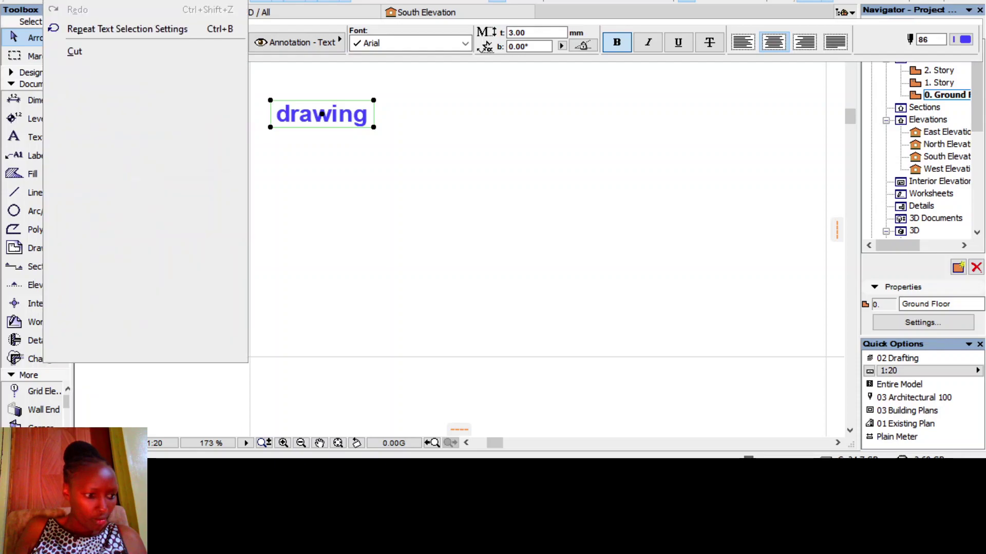
{"action": "left_click", "coordinate": [476, 229]}
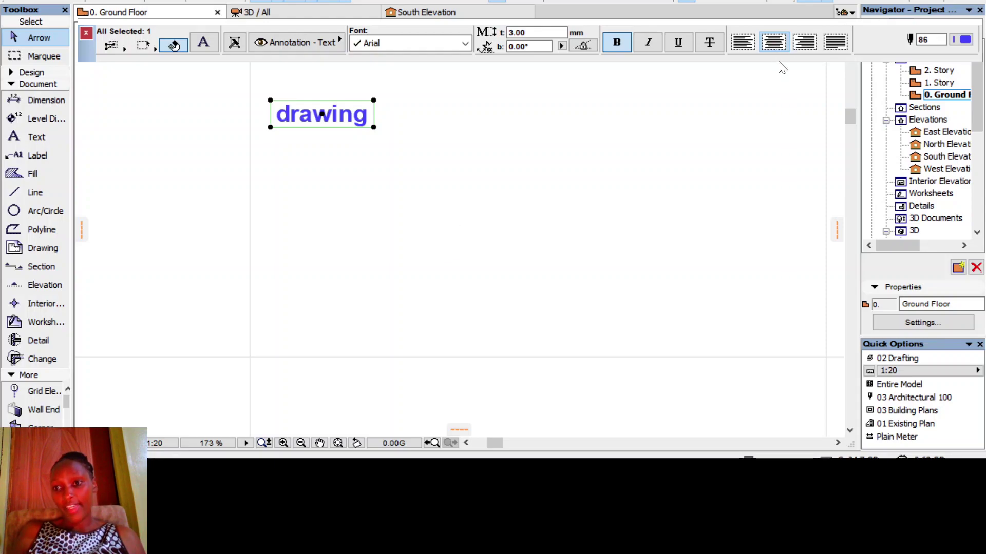
Undock the Navigator palette, deselect the "drawing" text and close the Quick Options palette.
{"action": "left_click_drag", "start_coordinate": [902, 10], "coordinate": [899, 51]}
{"action": "left_click", "coordinate": [780, 193]}
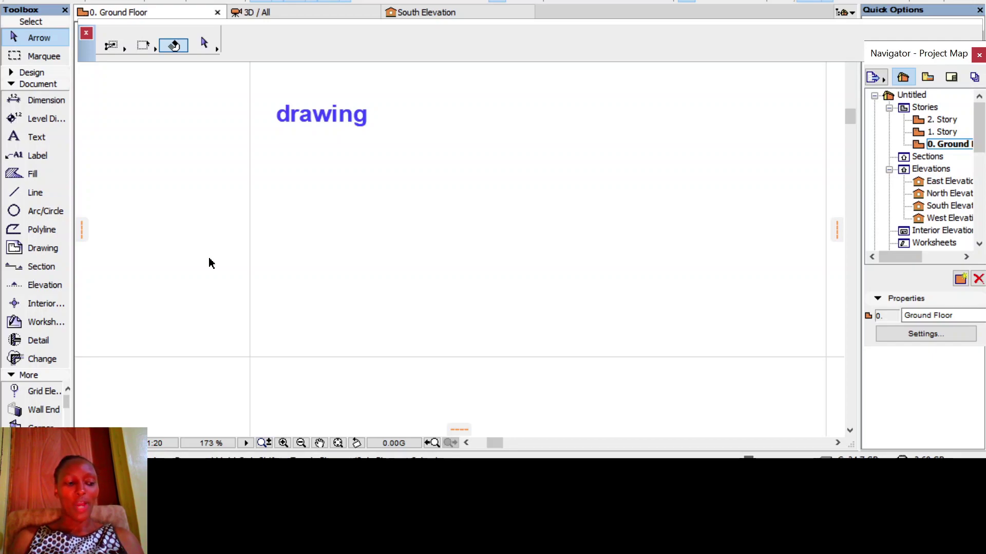
{"action": "scroll", "coordinate": [306, 231], "scroll_direction": "down", "scroll_amount": 2}
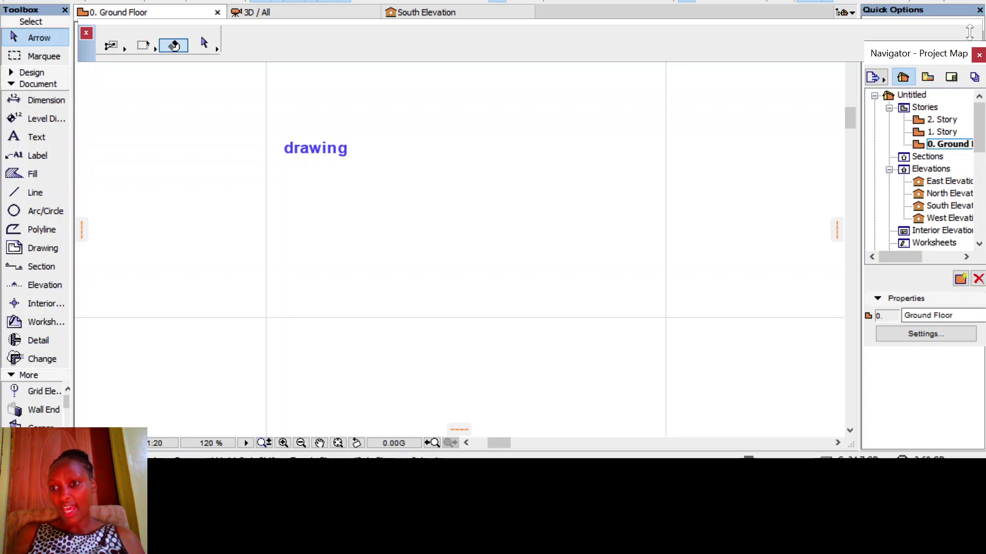
{"action": "left_click", "coordinate": [980, 10]}
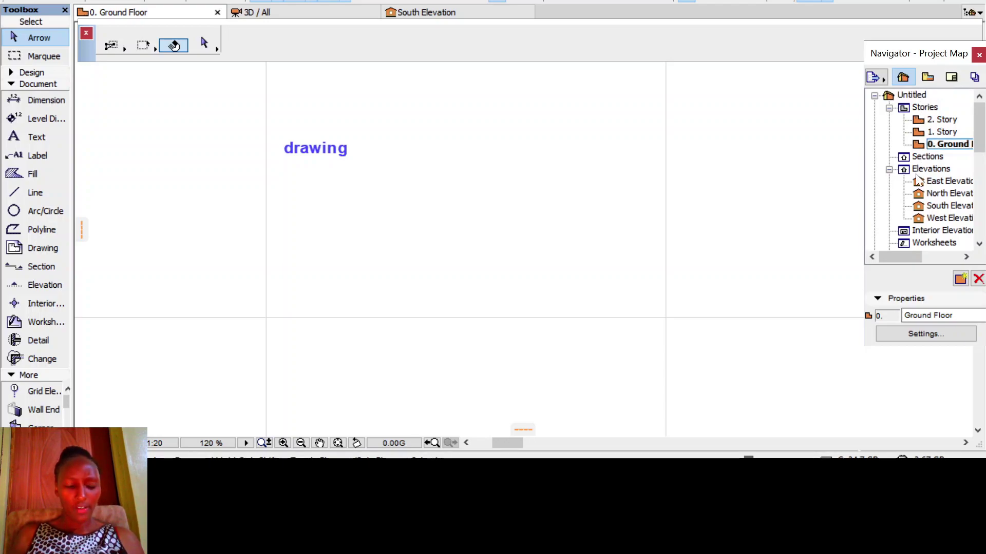
Open the floor plan of 1. Story and then that of 2. Story from the project map.
{"action": "left_click", "coordinate": [947, 145]}
{"action": "double_click", "coordinate": [948, 132]}
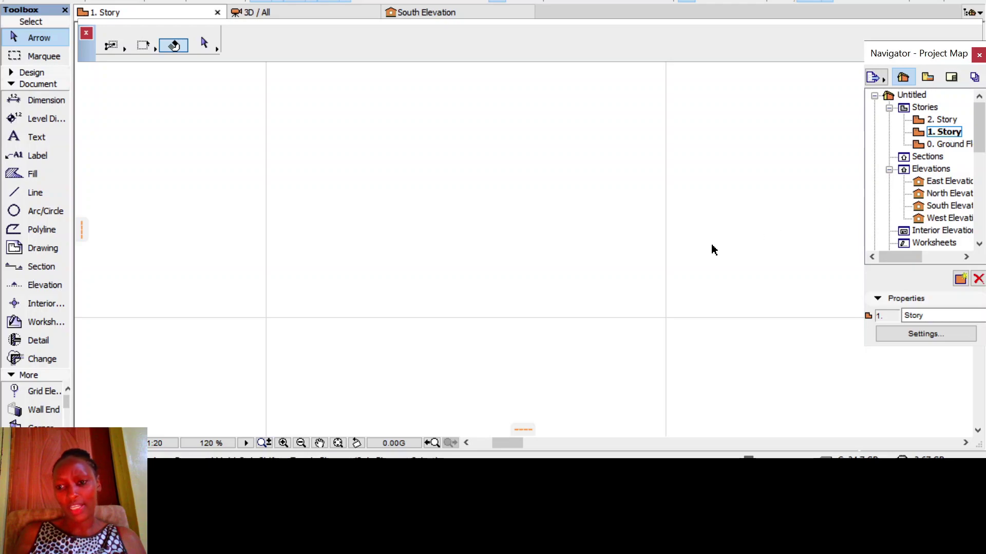
{"action": "scroll", "coordinate": [639, 286], "scroll_direction": "down", "scroll_amount": 10}
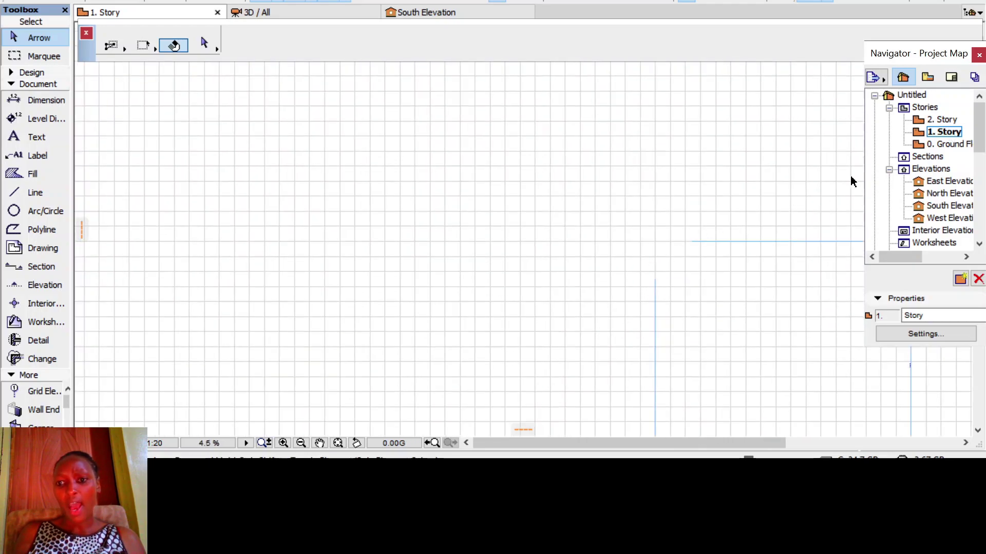
{"action": "left_click", "coordinate": [950, 121]}
{"action": "double_click", "coordinate": [950, 120]}
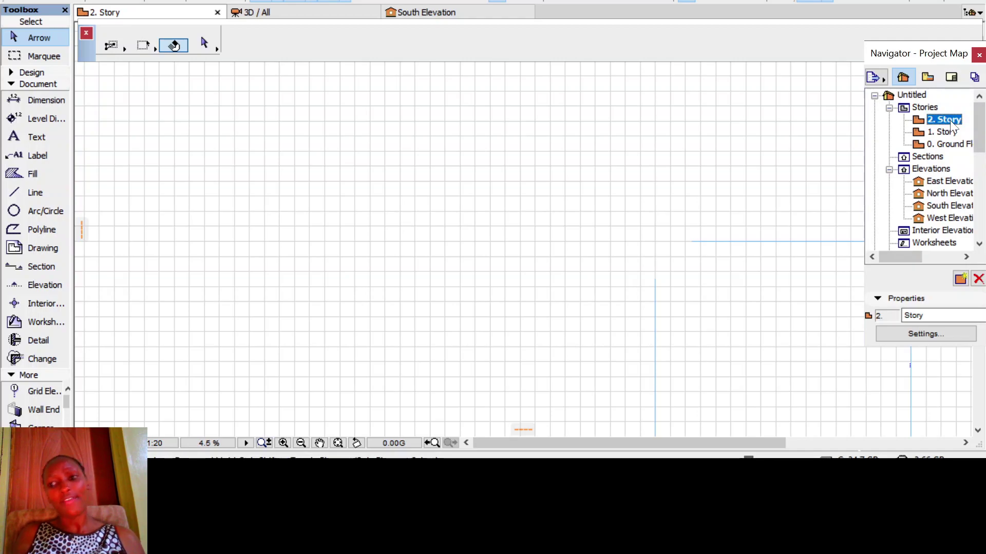
Open the East Elevation from the project map.
{"action": "left_click", "coordinate": [936, 158]}
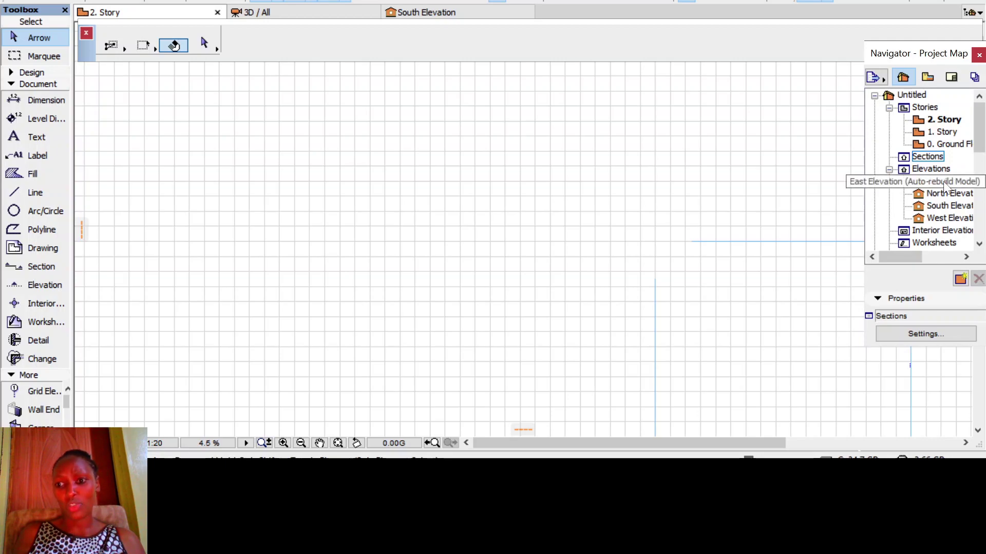
{"action": "left_click", "coordinate": [919, 184]}
{"action": "double_click", "coordinate": [918, 184]}
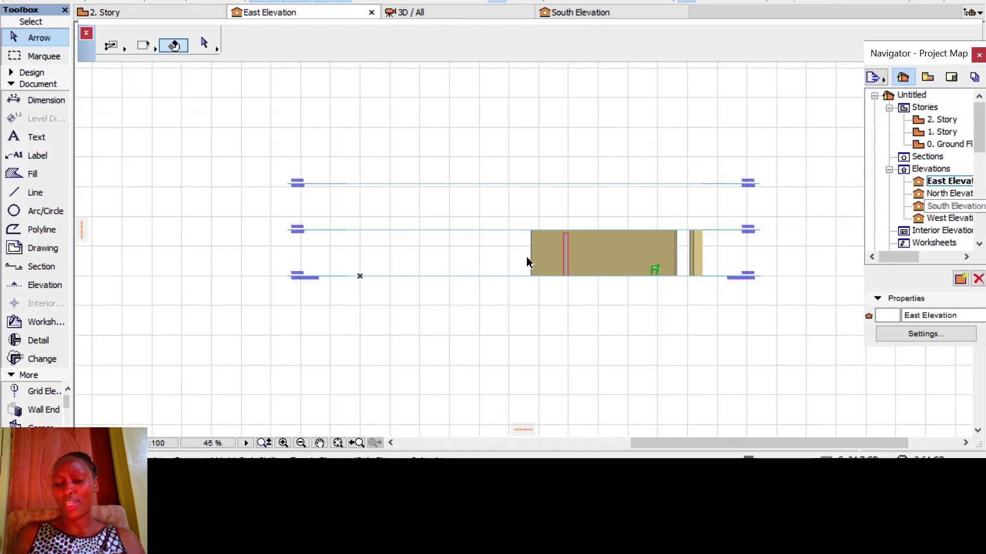
Open the North Elevation from the project map and switch the Navigator to the View Map.
{"action": "double_click", "coordinate": [934, 194]}
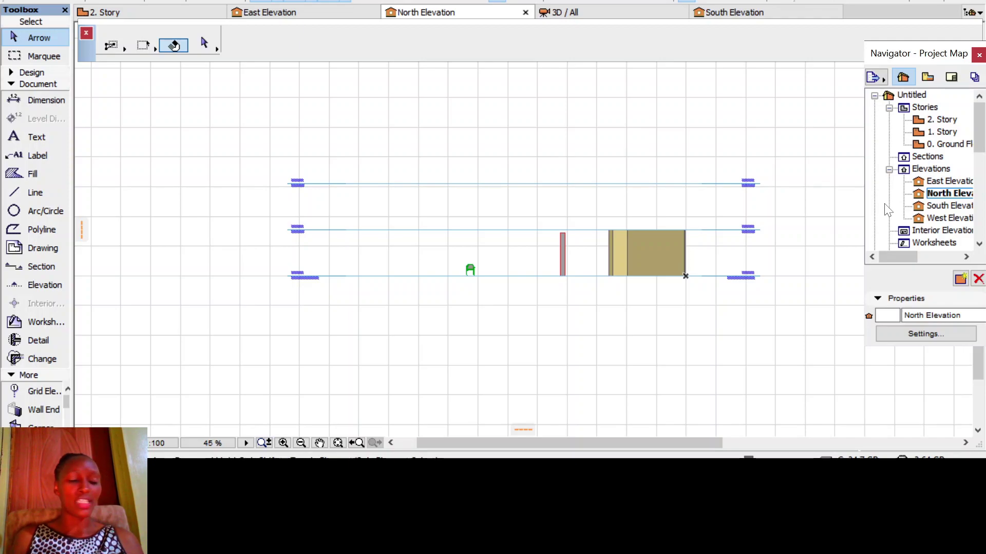
{"action": "left_click", "coordinate": [925, 70]}
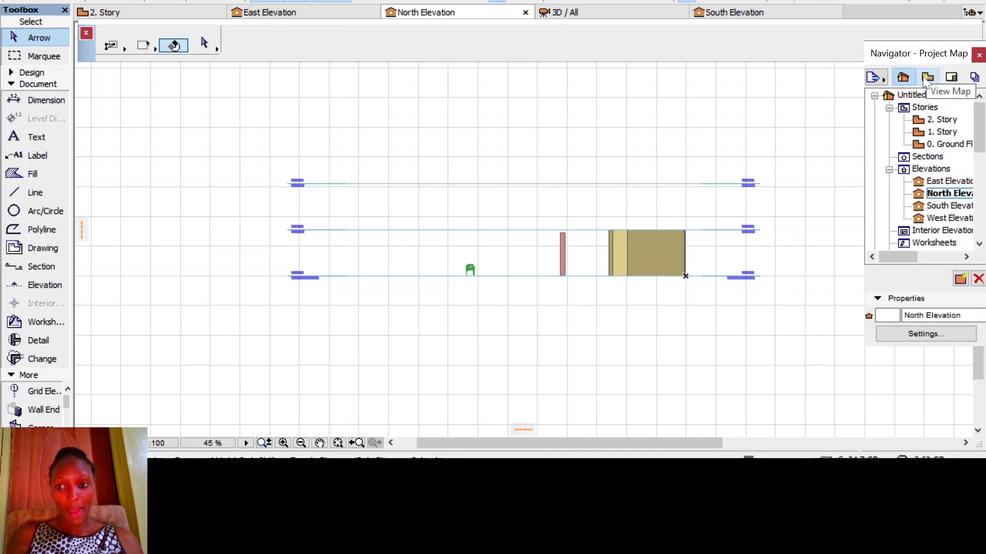
{"action": "left_click", "coordinate": [923, 78]}
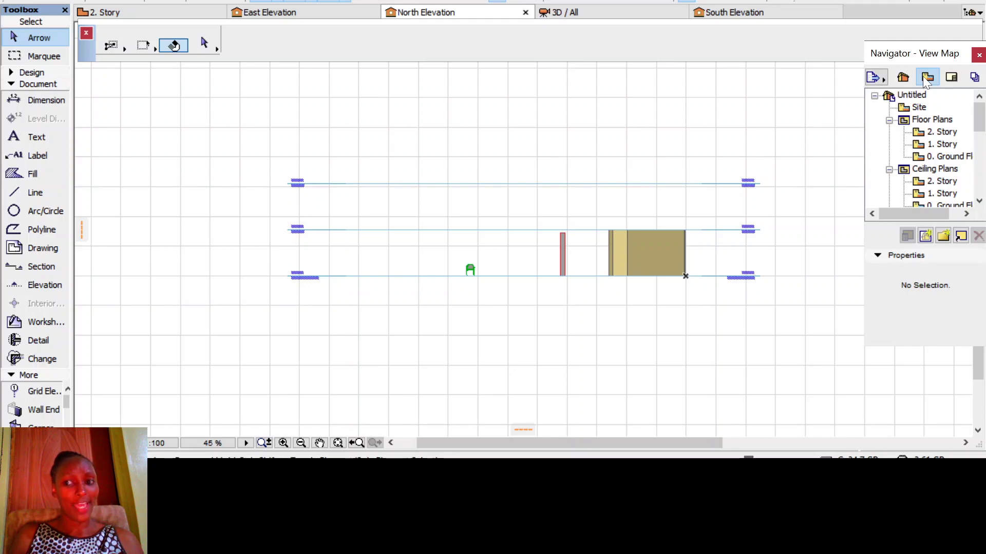
Browse the plans and elevations in the View Map and open the 0. Ground Floor view under Floor Plans.
{"action": "scroll", "coordinate": [949, 169], "scroll_direction": "down", "scroll_amount": 1}
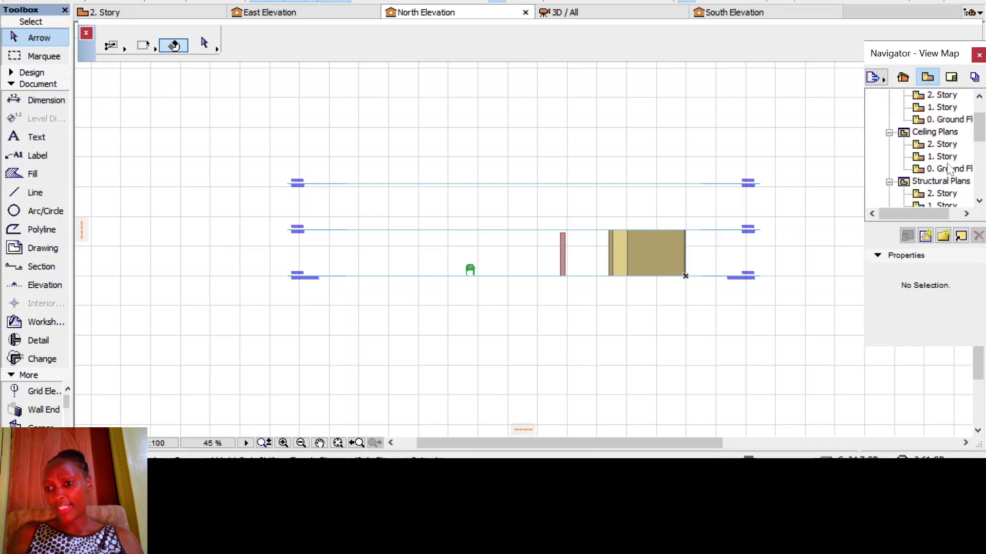
{"action": "scroll", "coordinate": [949, 169], "scroll_direction": "down", "scroll_amount": 2}
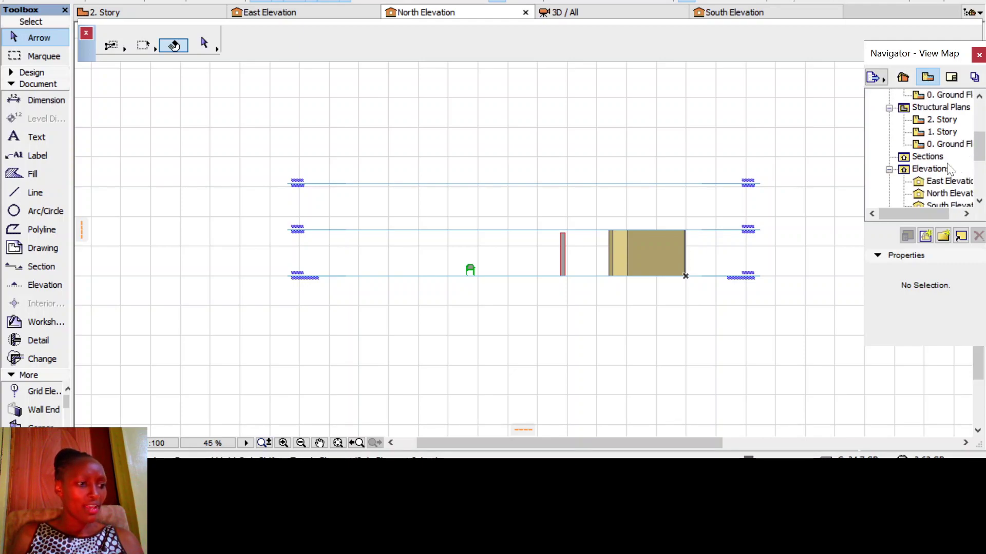
{"action": "scroll", "coordinate": [948, 165], "scroll_direction": "down", "scroll_amount": 3}
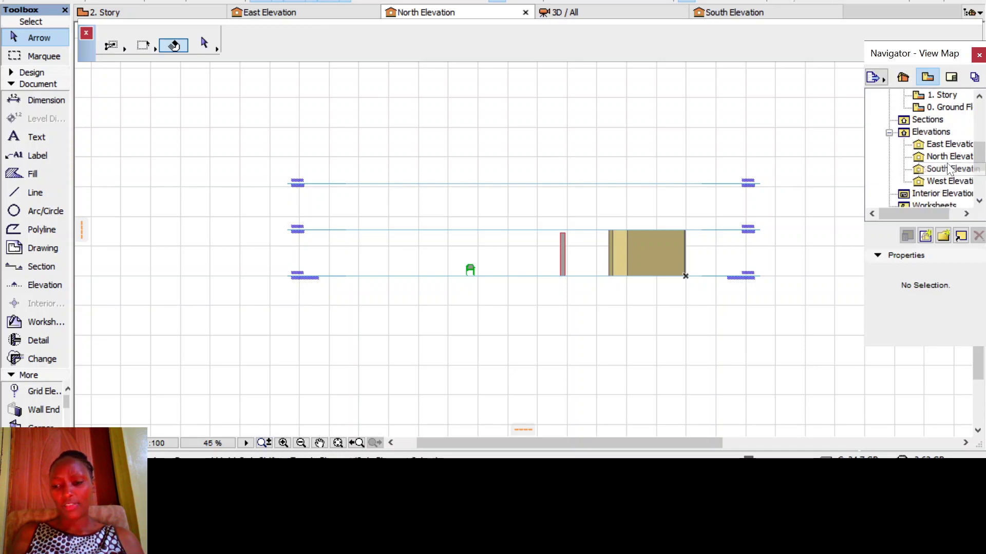
{"action": "scroll", "coordinate": [952, 193], "scroll_direction": "up", "scroll_amount": 4}
{"action": "scroll", "coordinate": [952, 193], "scroll_direction": "up", "scroll_amount": 3}
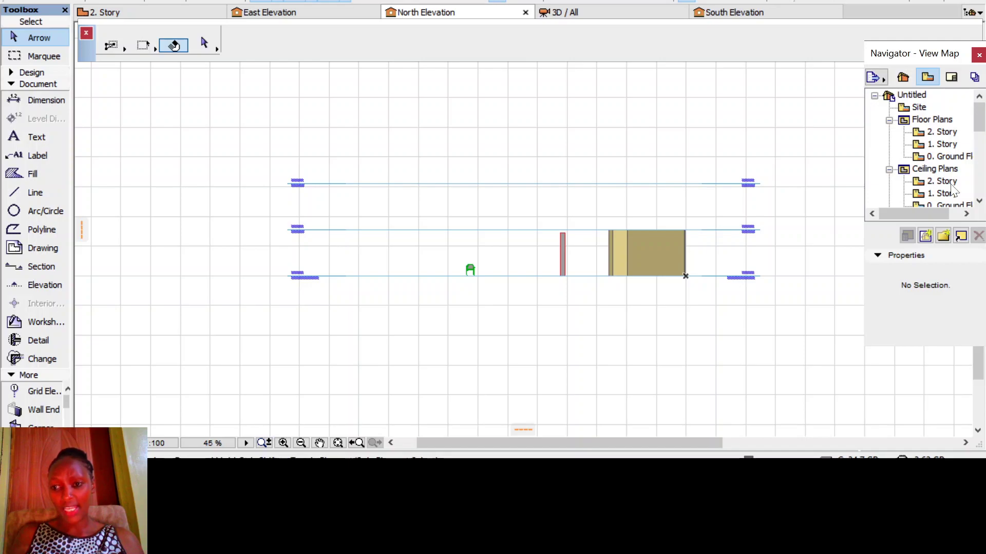
{"action": "left_click", "coordinate": [951, 156]}
{"action": "double_click", "coordinate": [951, 157]}
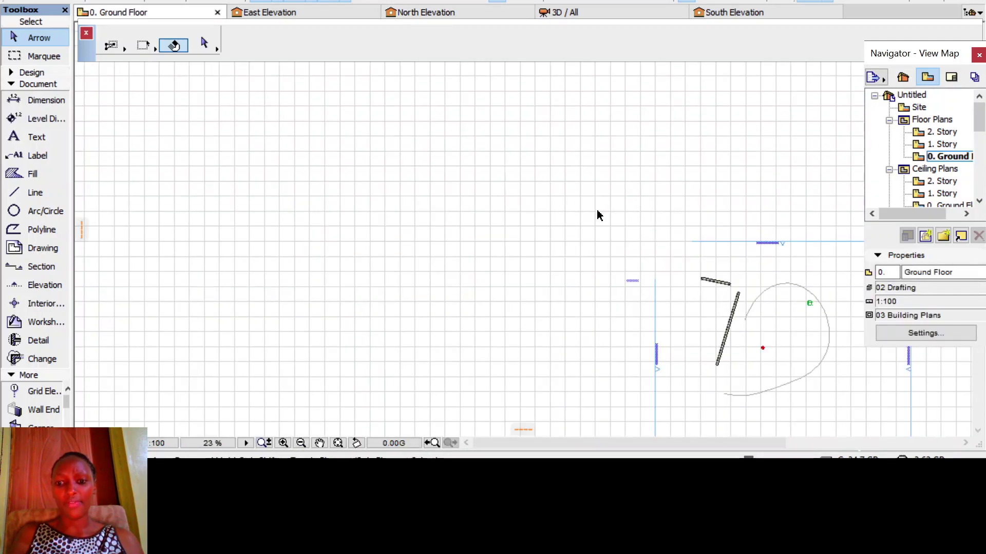
{"action": "scroll", "coordinate": [660, 298], "scroll_direction": "up", "scroll_amount": 3}
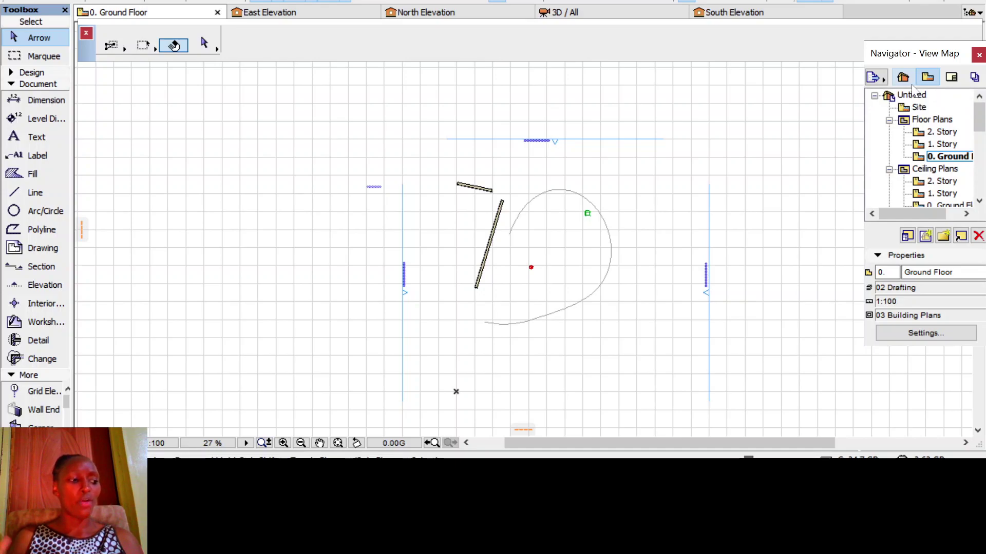
Switch the Navigator to the Layout Book and open the A3 Landscape master layout for a closer look.
{"action": "left_click", "coordinate": [951, 77]}
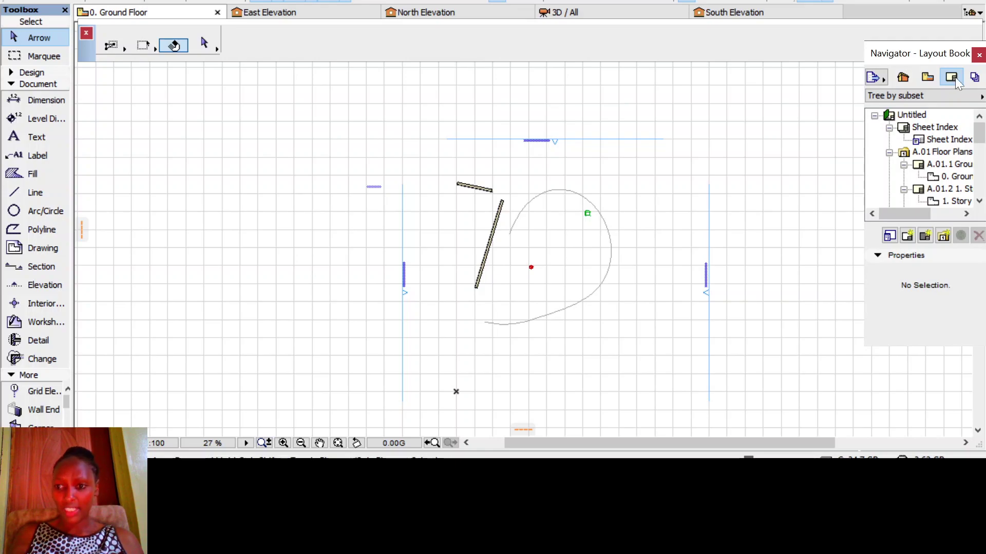
{"action": "scroll", "coordinate": [909, 184], "scroll_direction": "down", "scroll_amount": 5}
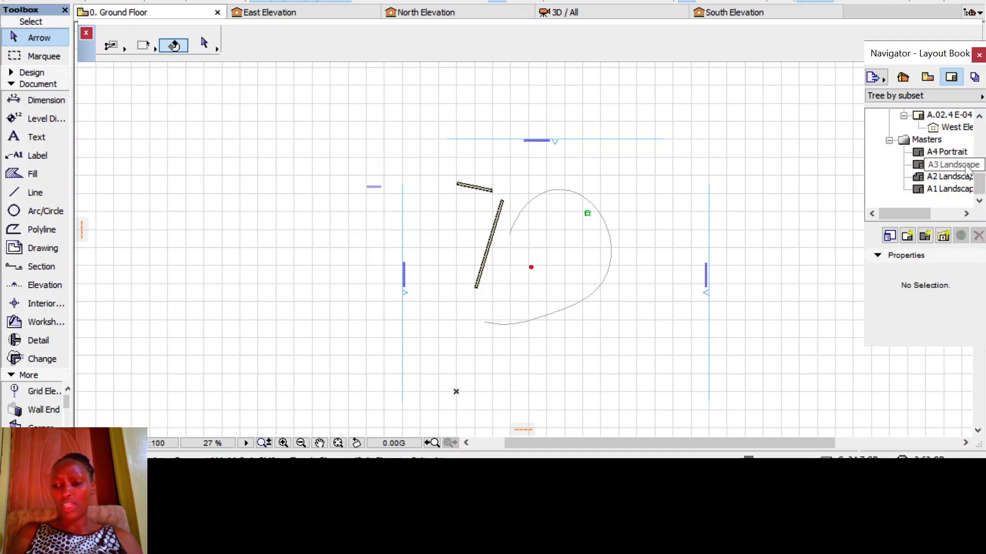
{"action": "double_click", "coordinate": [960, 165]}
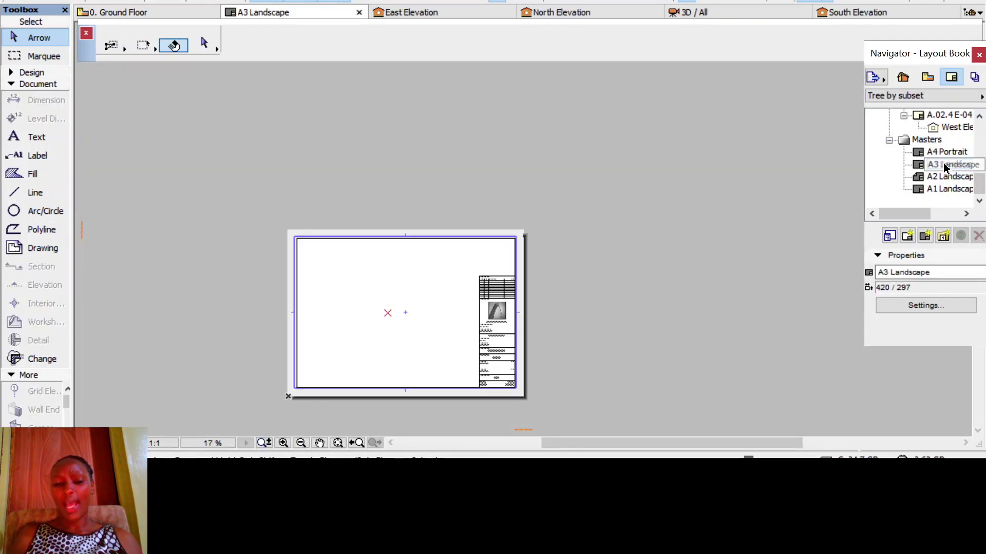
{"action": "scroll", "coordinate": [478, 169], "scroll_direction": "down", "scroll_amount": 2}
{"action": "scroll", "coordinate": [442, 284], "scroll_direction": "up", "scroll_amount": 3}
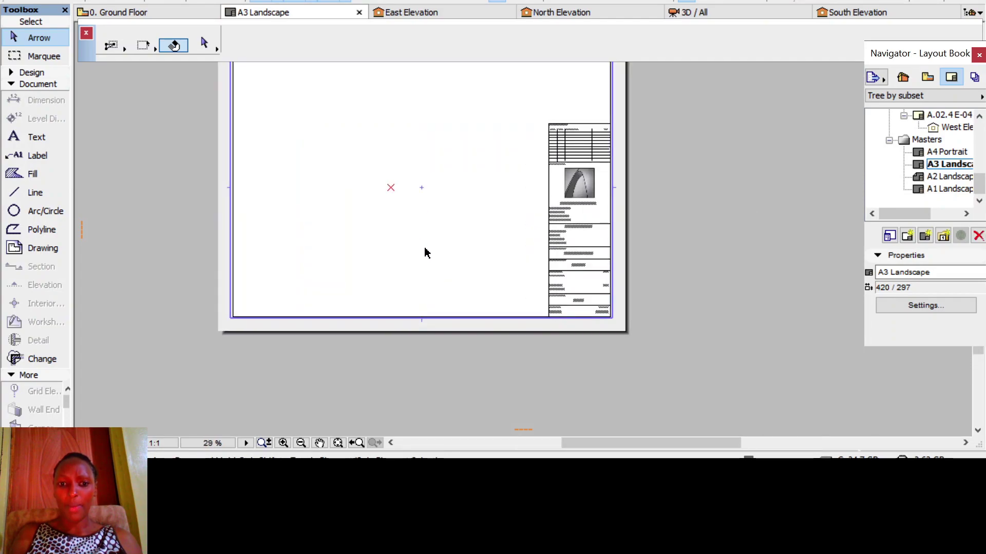
{"action": "scroll", "coordinate": [366, 282], "scroll_direction": "down", "scroll_amount": 1}
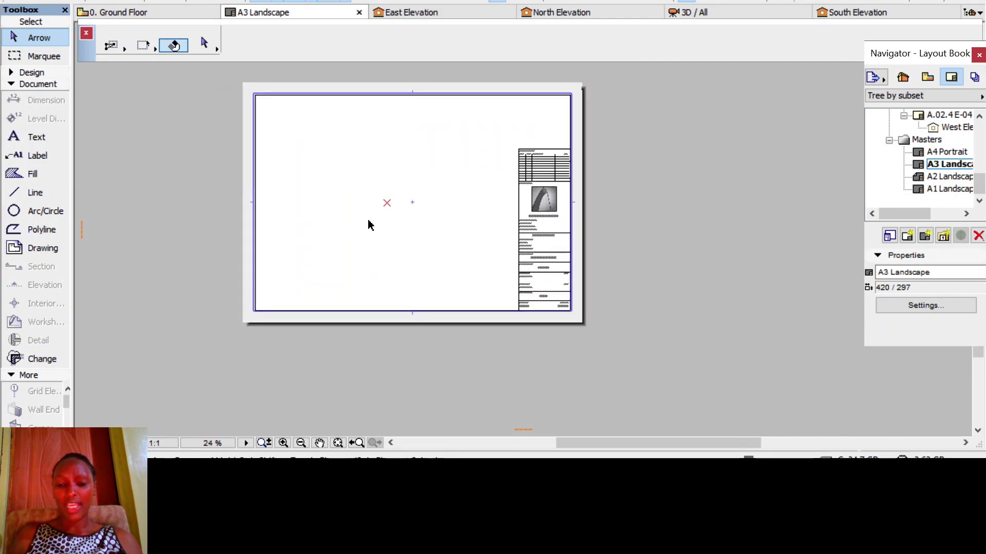
{"action": "scroll", "coordinate": [372, 146], "scroll_direction": "up", "scroll_amount": 3}
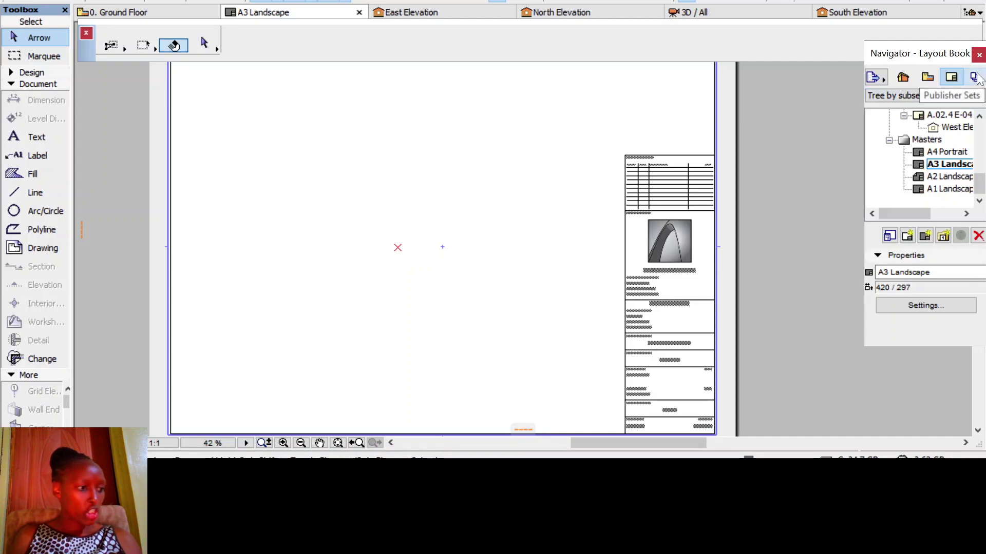
Show the Publisher Sets in the Navigator and examine the floor plans and elevations in the 1 - Views set.
{"action": "left_click", "coordinate": [974, 78]}
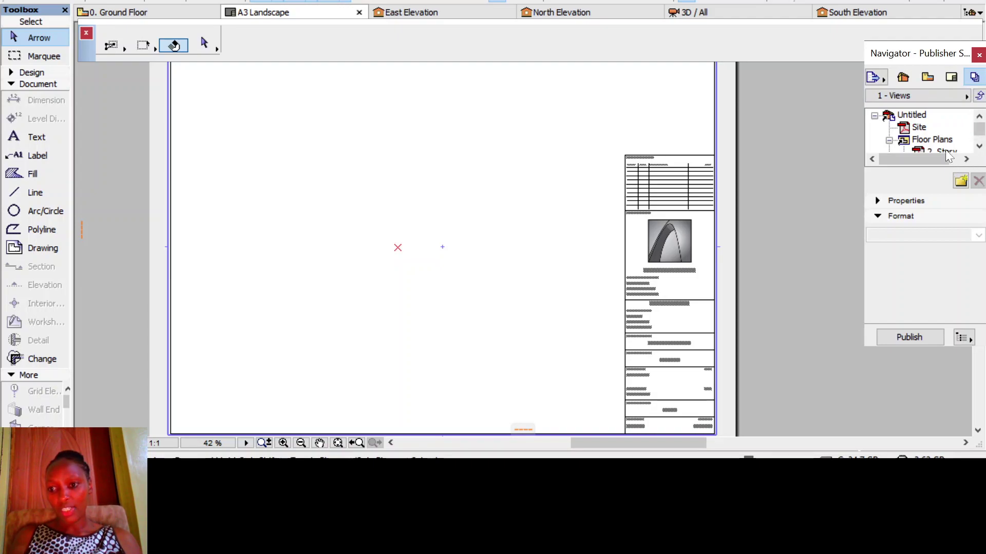
{"action": "left_click", "coordinate": [978, 146]}
{"action": "left_click", "coordinate": [978, 147]}
{"action": "left_click", "coordinate": [978, 146]}
{"action": "left_click", "coordinate": [978, 146]}
{"action": "left_click", "coordinate": [979, 146]}
{"action": "left_click", "coordinate": [978, 147]}
{"action": "left_click", "coordinate": [979, 147]}
{"action": "left_click", "coordinate": [978, 146]}
{"action": "left_click", "coordinate": [979, 146]}
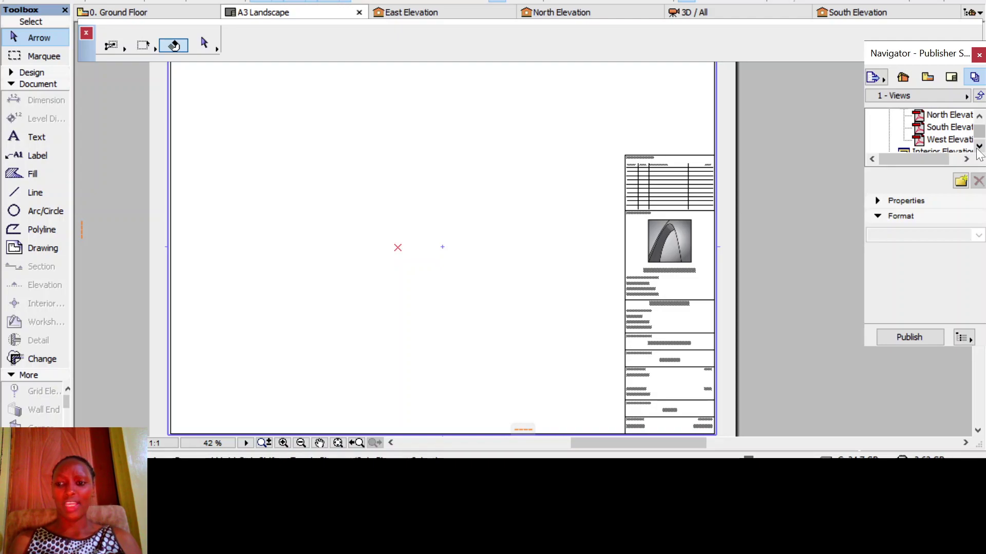
{"action": "left_click", "coordinate": [975, 77]}
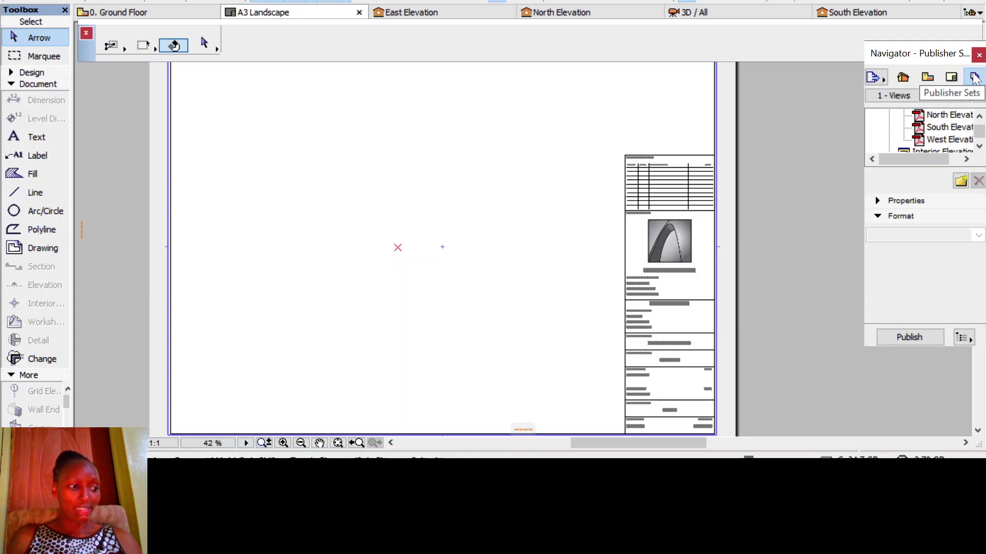
Revisit the Project Map and the View Map in the Navigator and return to the Layout Book.
{"action": "left_click", "coordinate": [903, 77]}
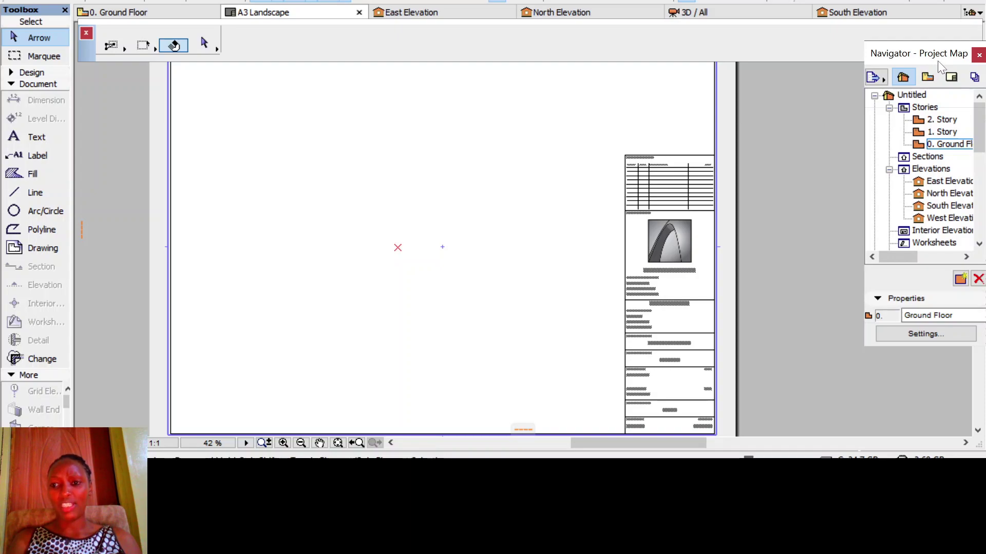
{"action": "left_click", "coordinate": [929, 78]}
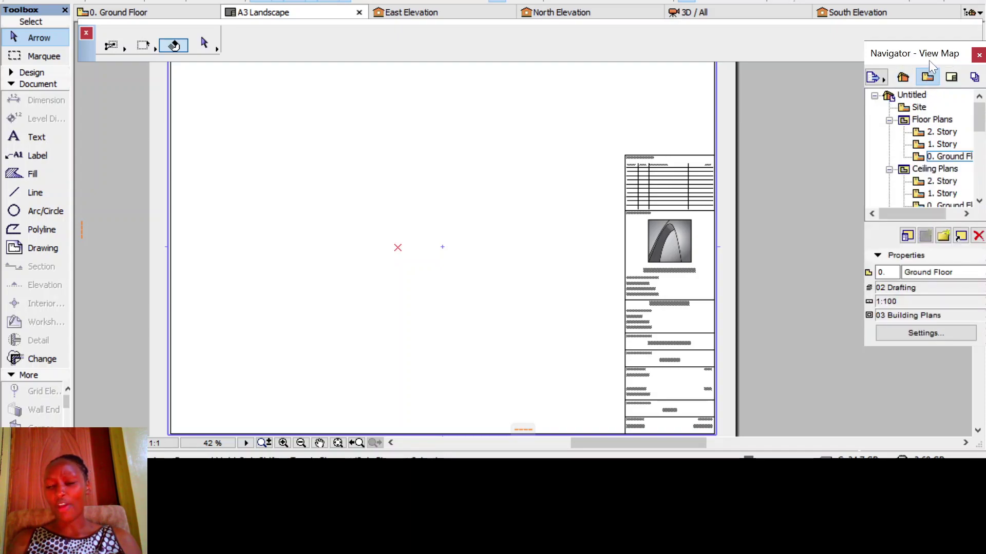
{"action": "left_click", "coordinate": [951, 77]}
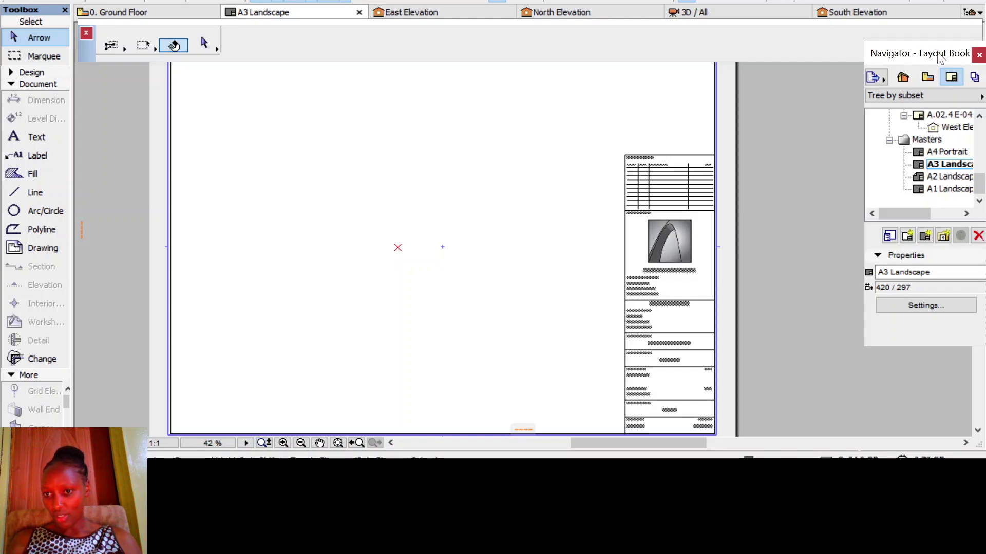
Open the A2 Landscape master layout and the Sheet Index layout from the Layout Book.
{"action": "left_click", "coordinate": [943, 176]}
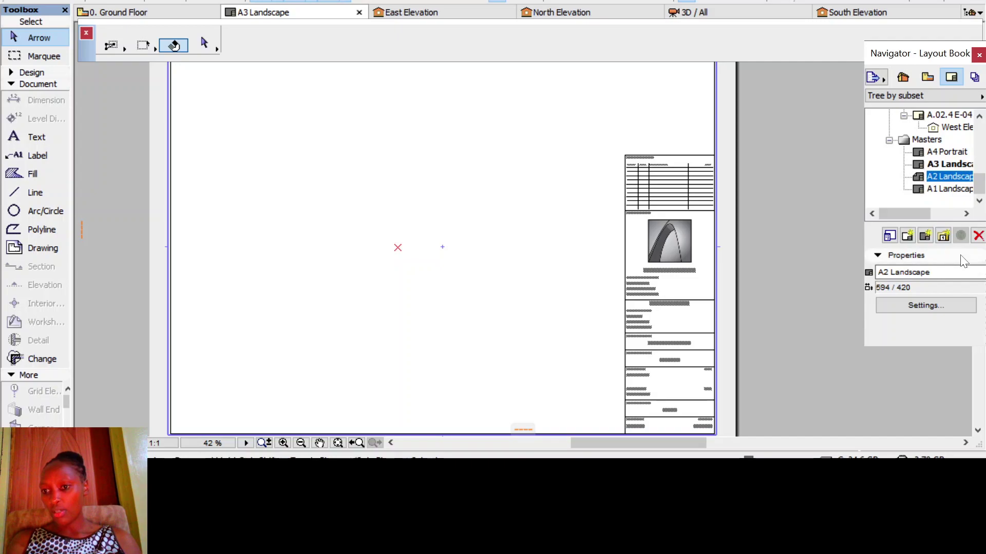
{"action": "double_click", "coordinate": [951, 177]}
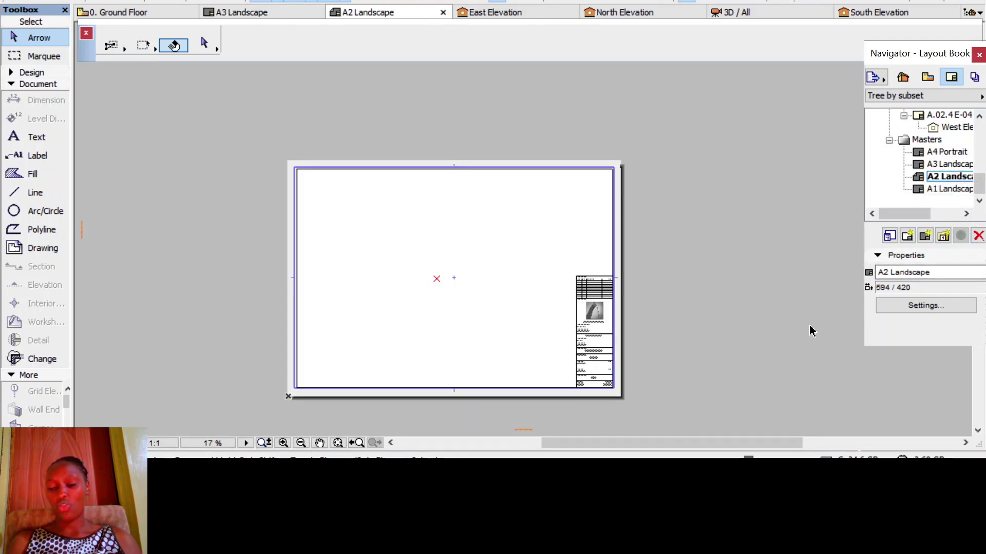
{"action": "scroll", "coordinate": [922, 158], "scroll_direction": "up", "scroll_amount": 10}
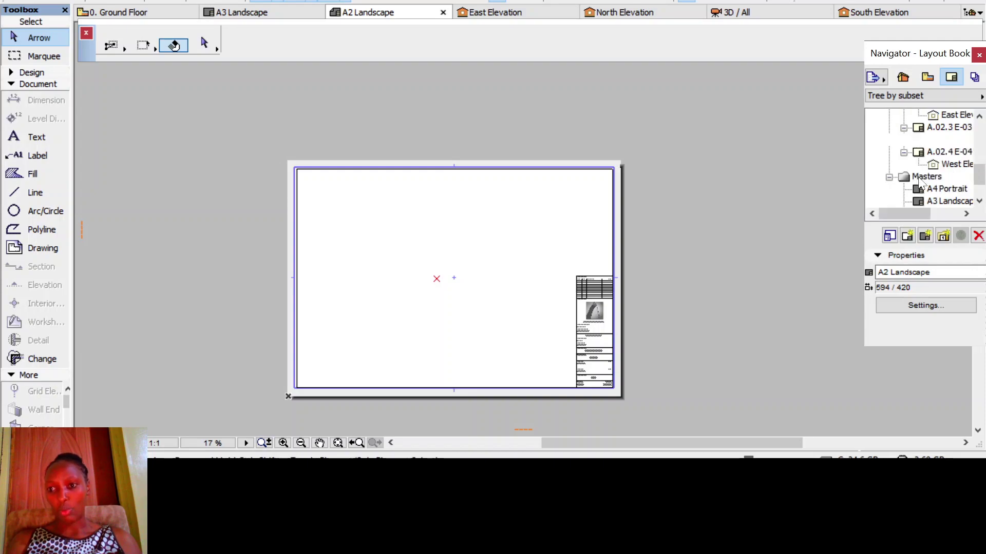
{"action": "double_click", "coordinate": [935, 127]}
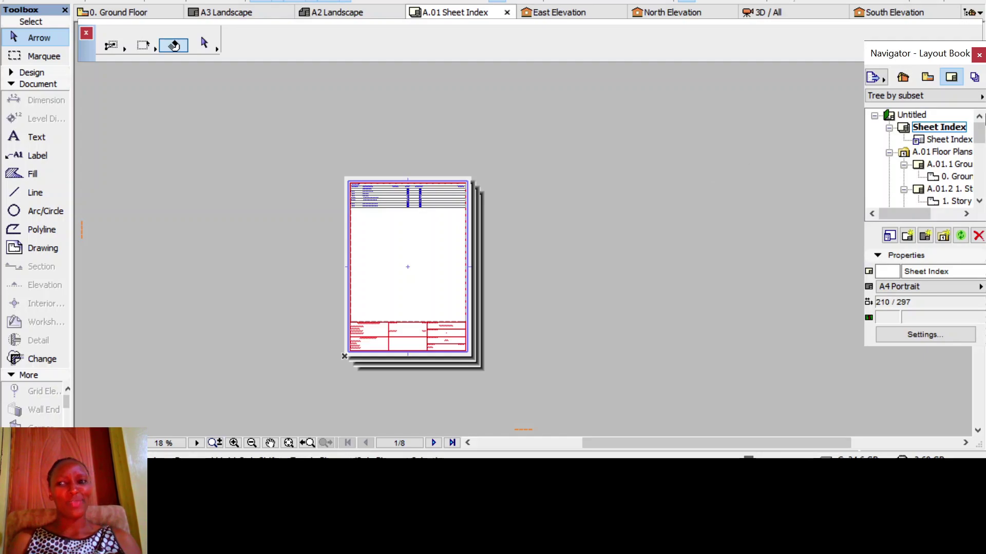
Close the Navigator palette and display it again.
{"action": "left_click", "coordinate": [978, 55]}
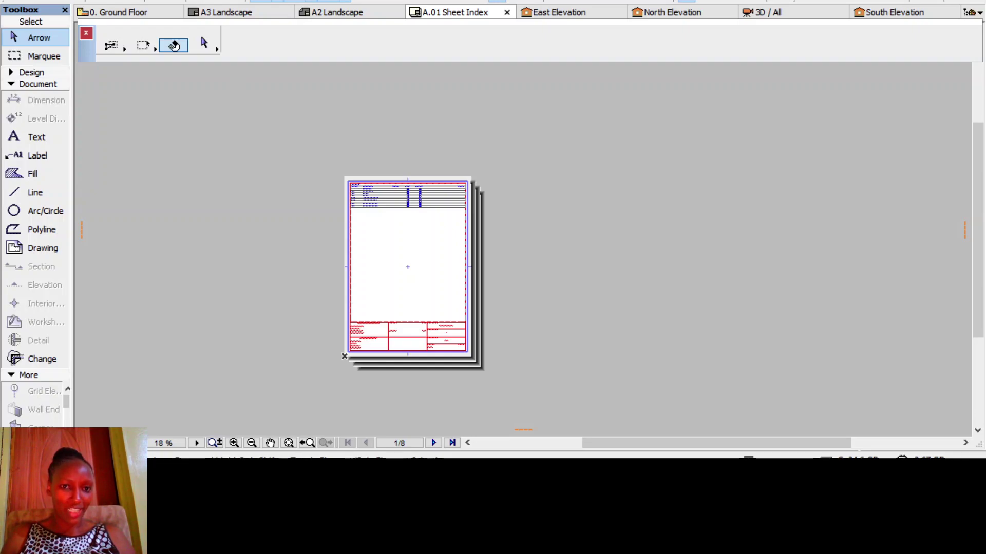
{"action": "left_click", "coordinate": [302, 0]}
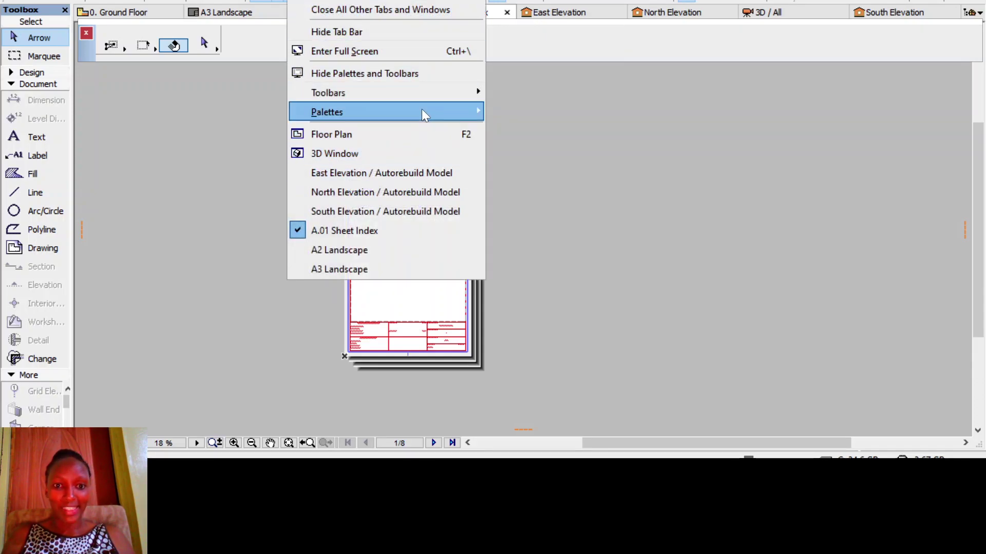
{"action": "mouse_move", "coordinate": [424, 114]}
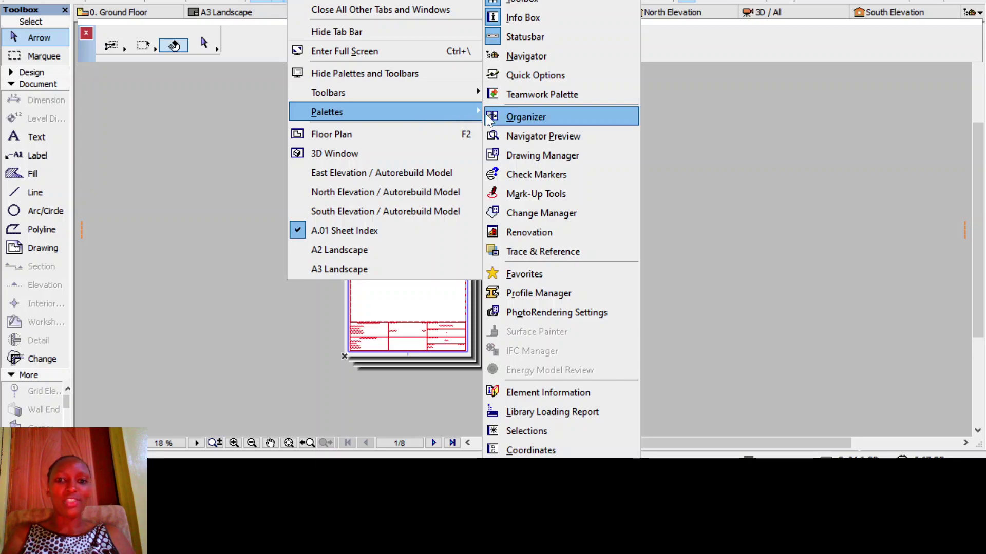
{"action": "left_click", "coordinate": [559, 56]}
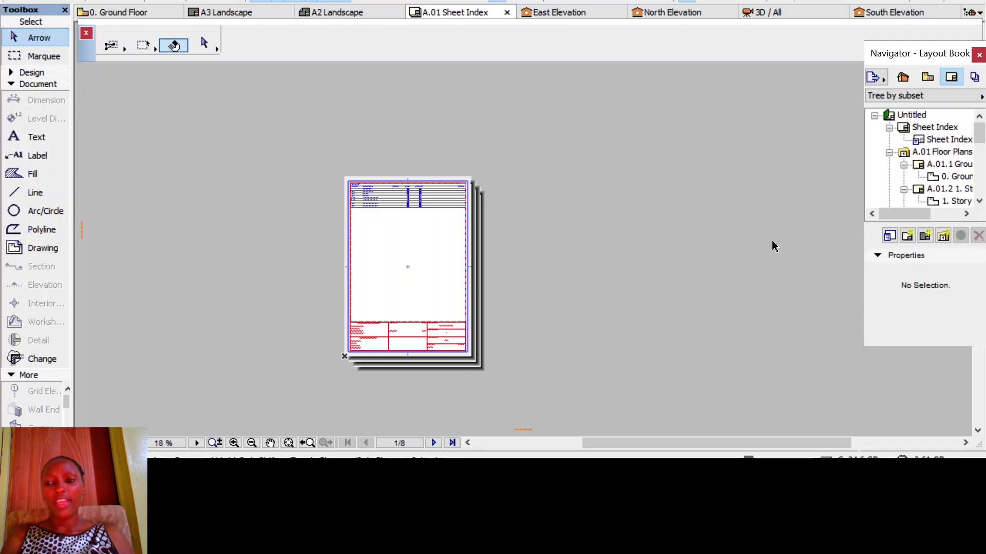
Close the Navigator palette once more and try to restore it from the list of palettes.
{"action": "left_click", "coordinate": [979, 55]}
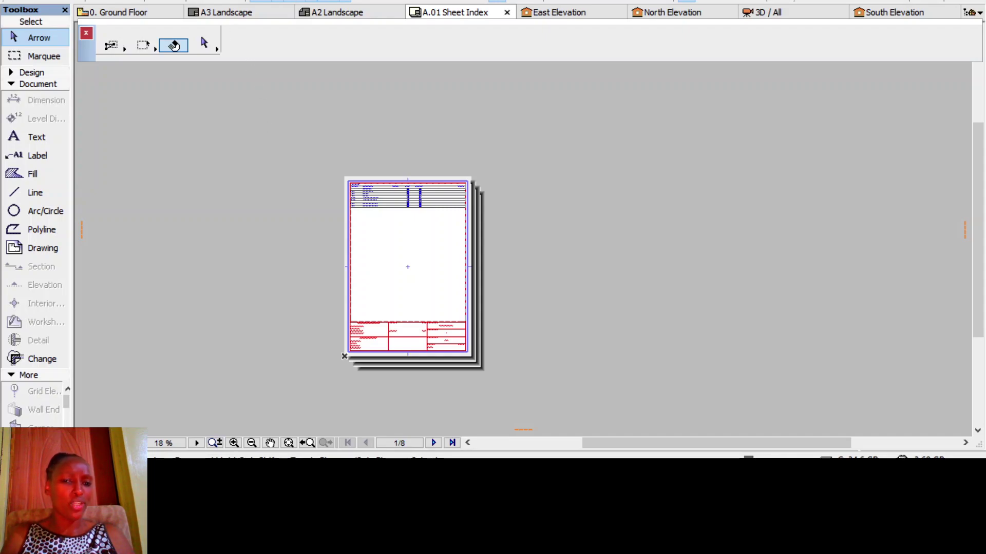
{"action": "left_click", "coordinate": [302, 0]}
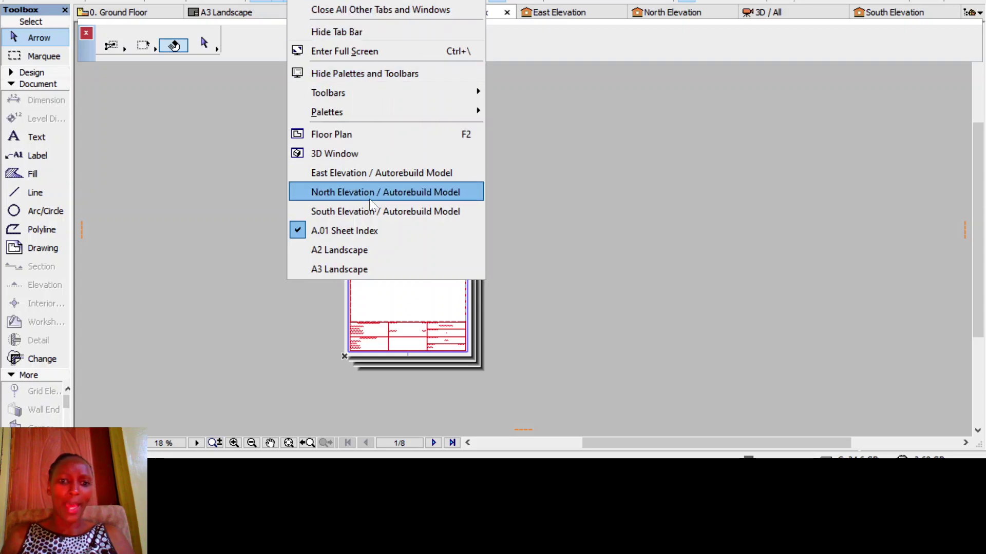
{"action": "mouse_move", "coordinate": [396, 111]}
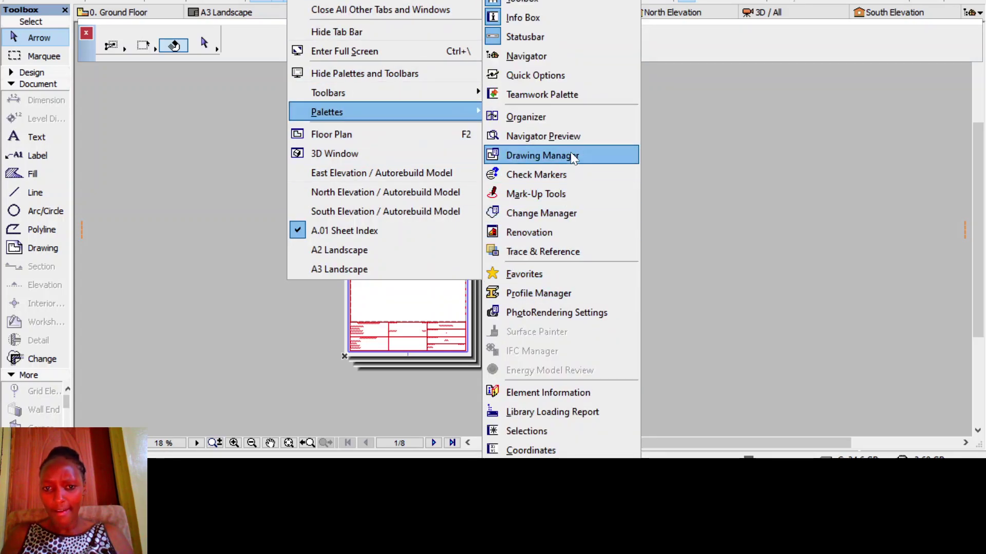
{"action": "left_click", "coordinate": [552, 56]}
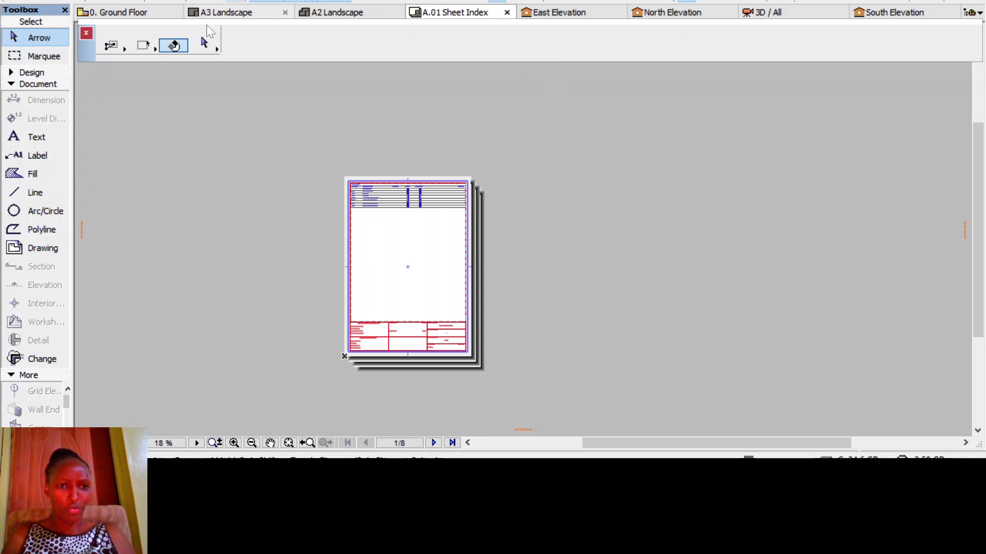
Switch among the open views from 0. Ground Floor through A3 Landscape to A2 Landscape.
{"action": "left_click", "coordinate": [81, 14]}
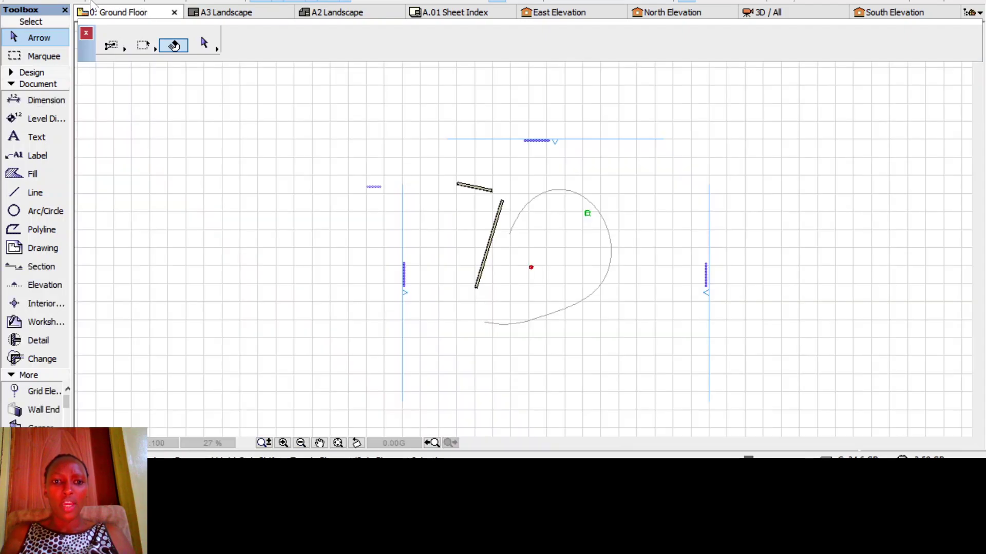
{"action": "left_click", "coordinate": [271, 17]}
{"action": "left_click", "coordinate": [339, 12]}
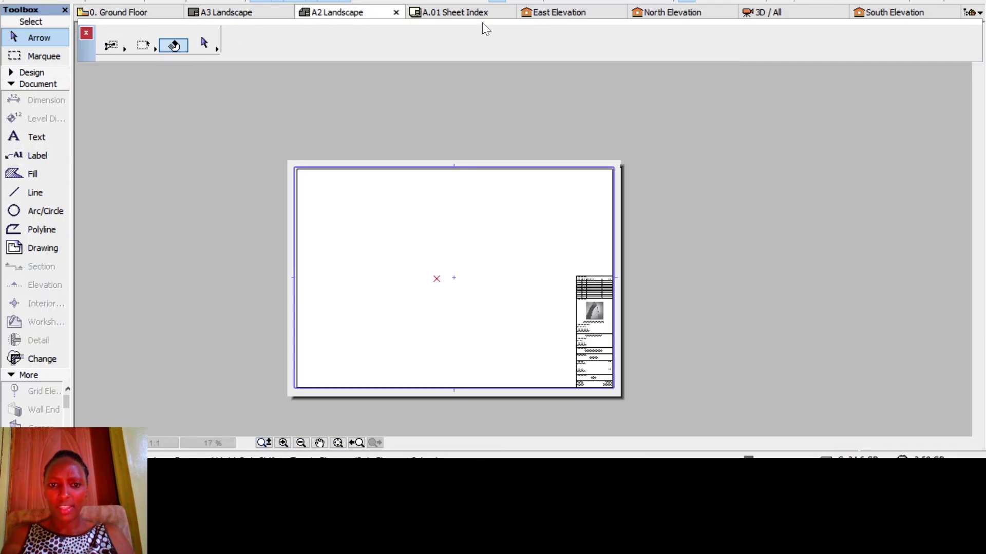
Switch to the A.01 Sheet Index view and twice display and dismiss the pop-up Navigator showing the project map.
{"action": "left_click", "coordinate": [477, 13]}
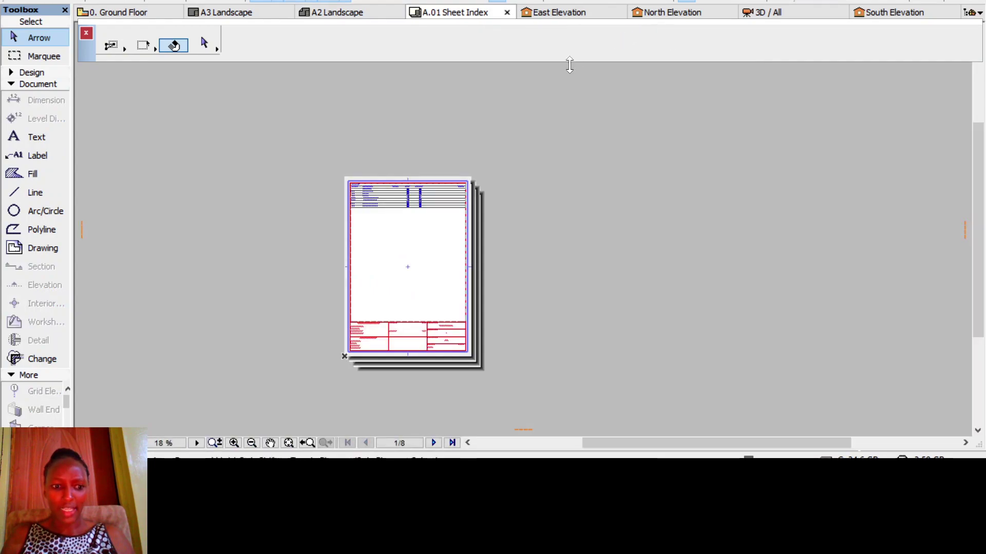
{"action": "left_click", "coordinate": [978, 14]}
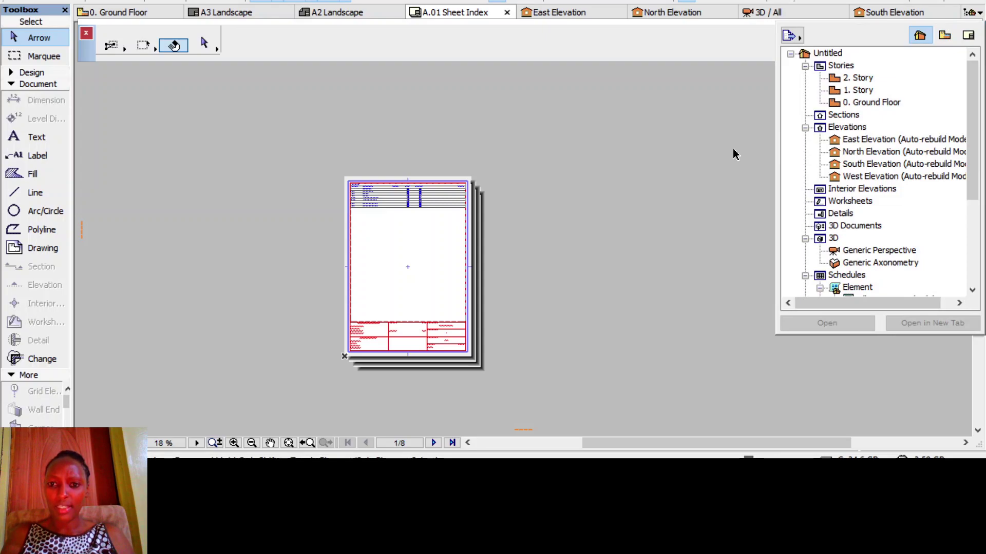
{"action": "left_click", "coordinate": [683, 159]}
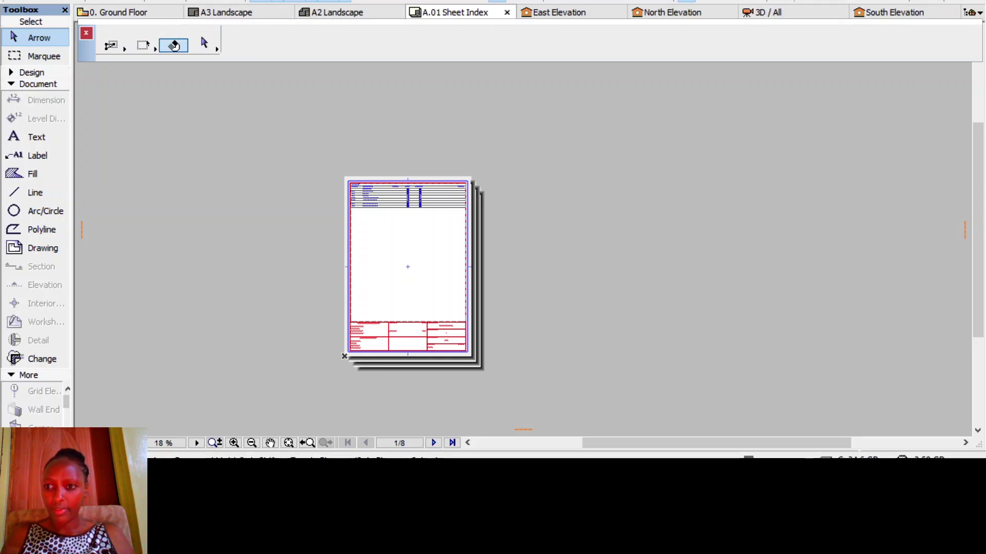
{"action": "left_click", "coordinate": [970, 13]}
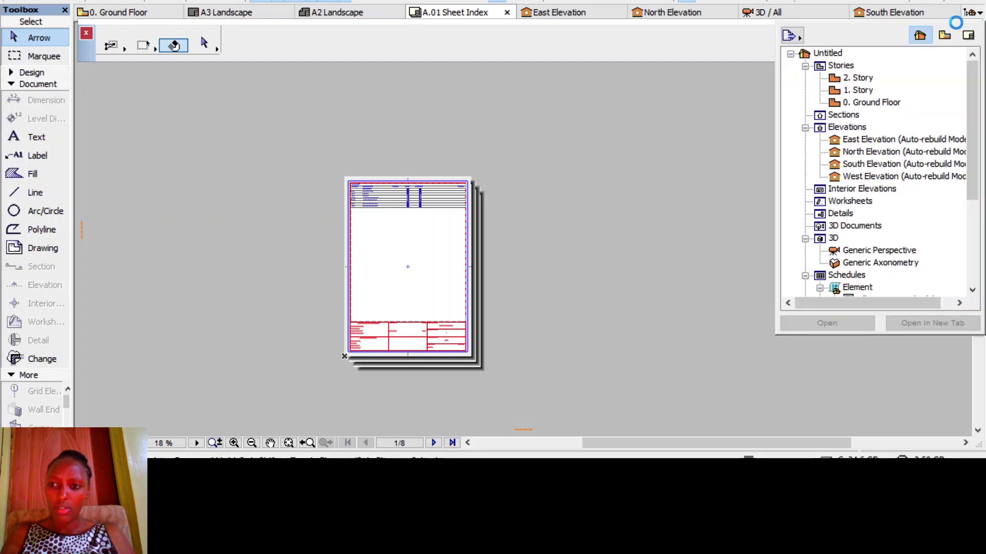
{"action": "left_click", "coordinate": [660, 185]}
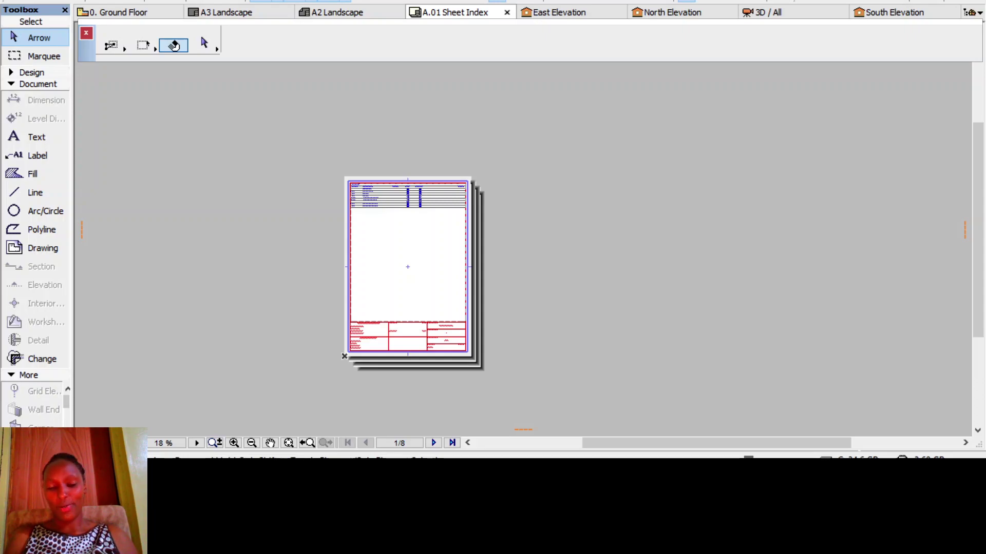
{"action": "key", "text": "alt+Tab"}
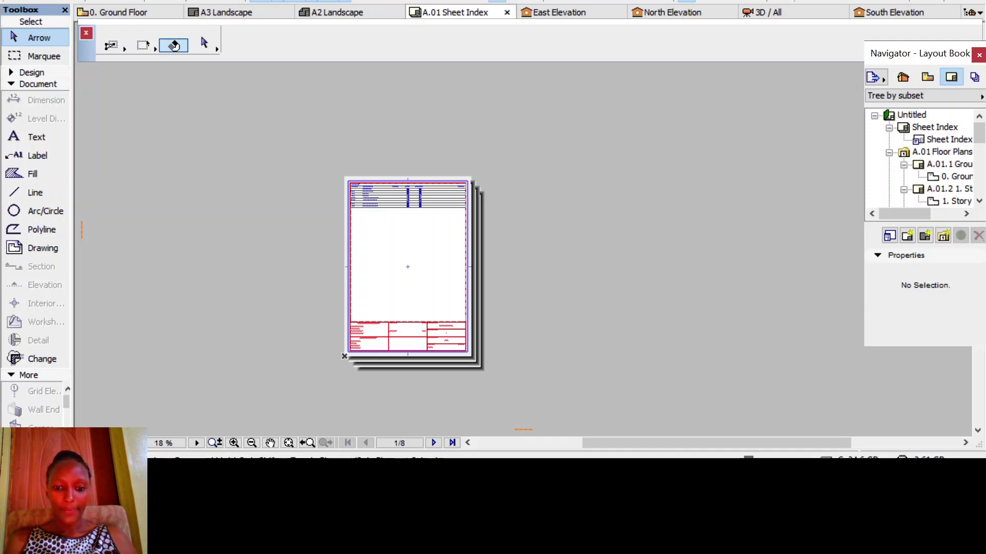
{"action": "key", "text": "alt+Tab"}
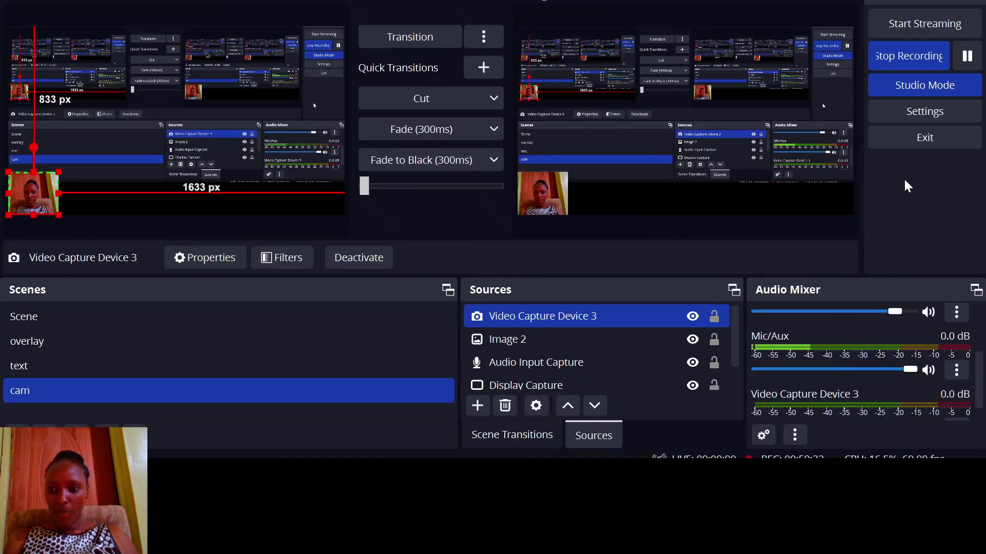